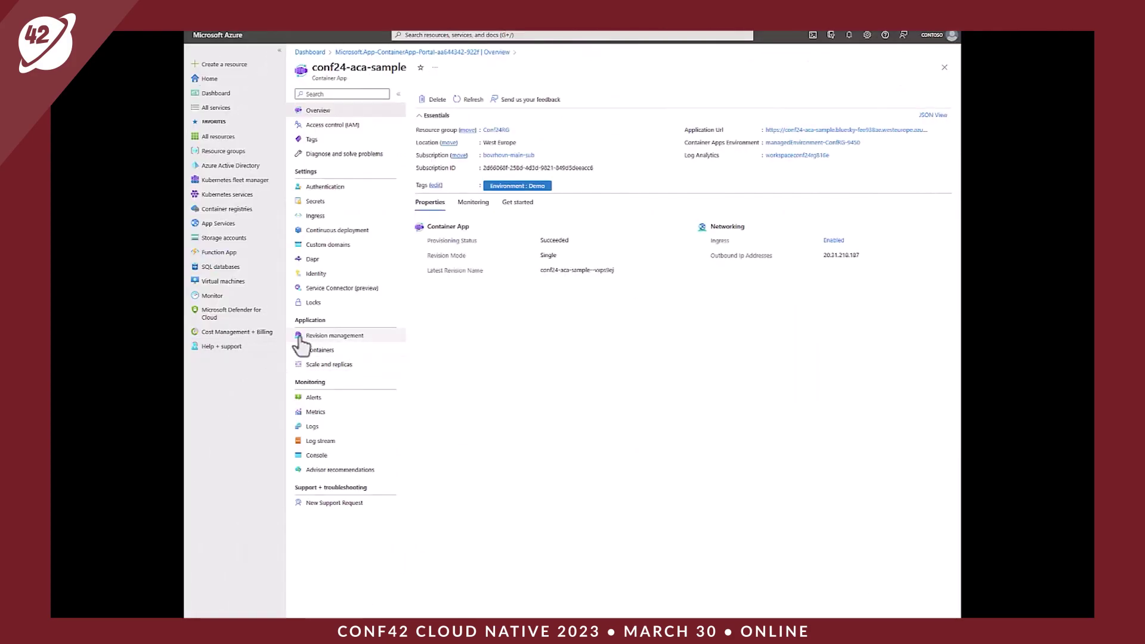
Step: Start a new revision and add a container named simple-web-app
{"action": "left_click", "coordinate": [366, 335]}
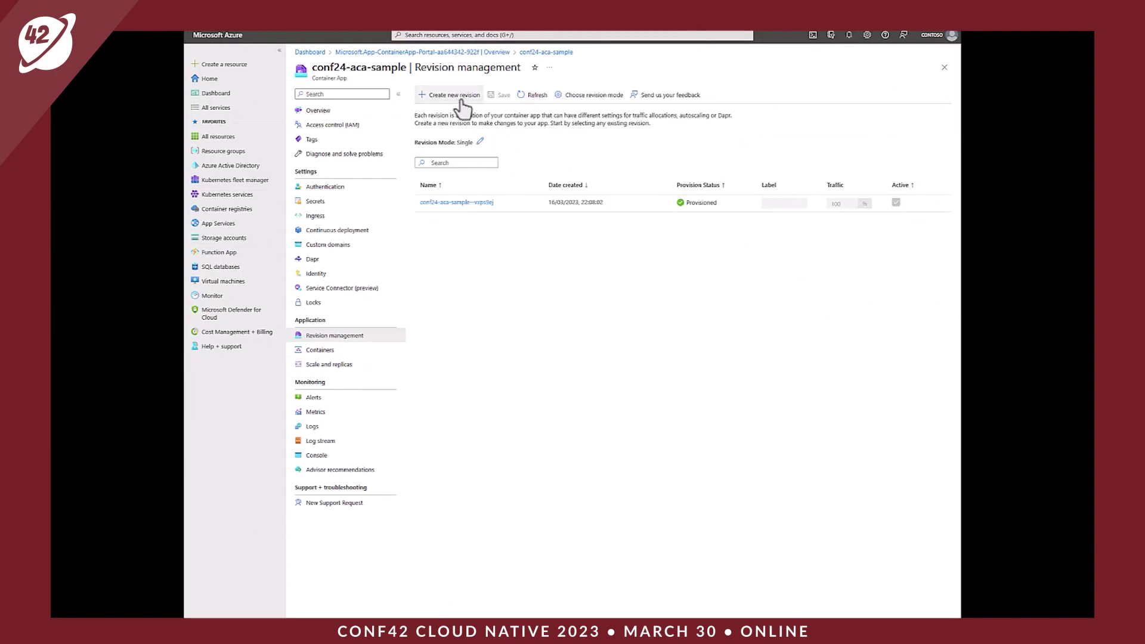
{"action": "left_click", "coordinate": [458, 96]}
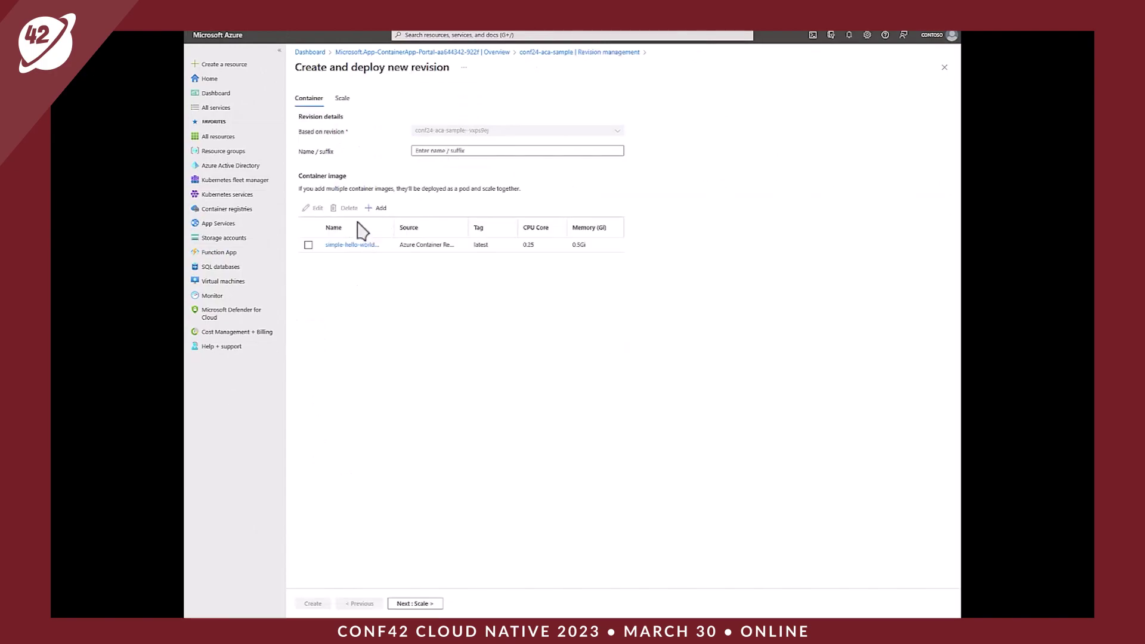
{"action": "left_click", "coordinate": [374, 210]}
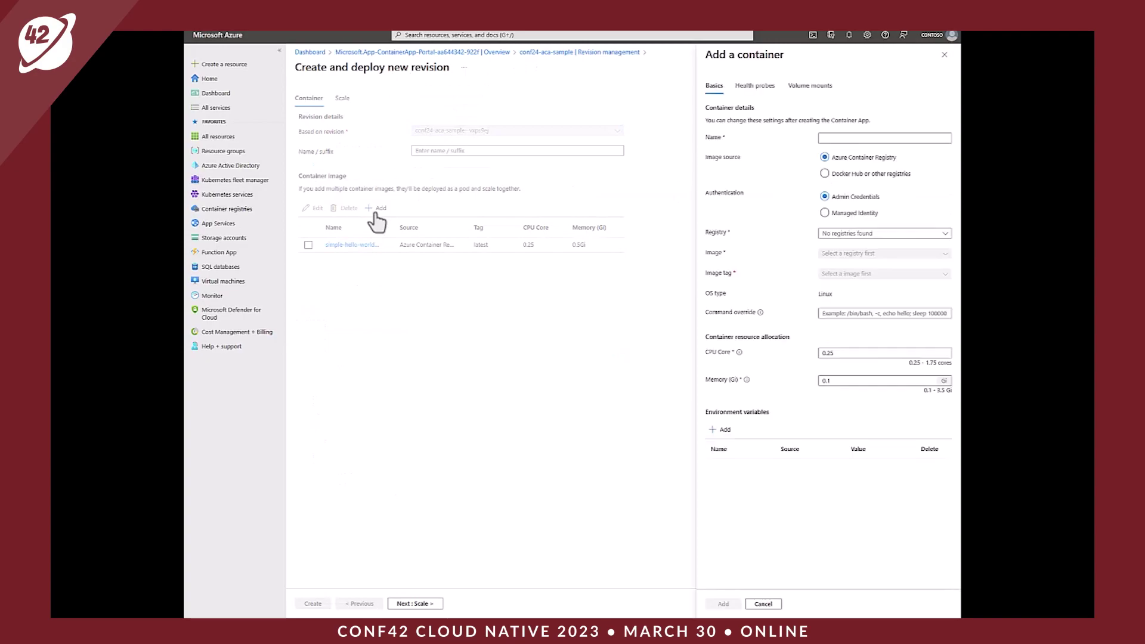
{"action": "left_click", "coordinate": [828, 138]}
{"action": "left_click", "coordinate": [828, 138]}
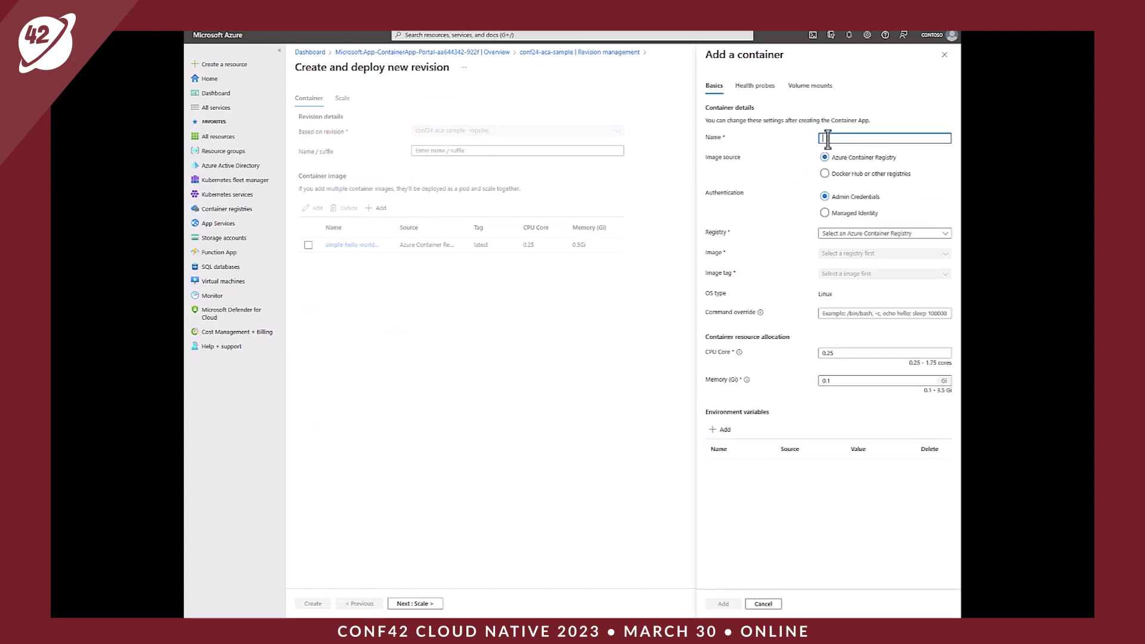
{"action": "type", "text": "sidple-web-ap"}
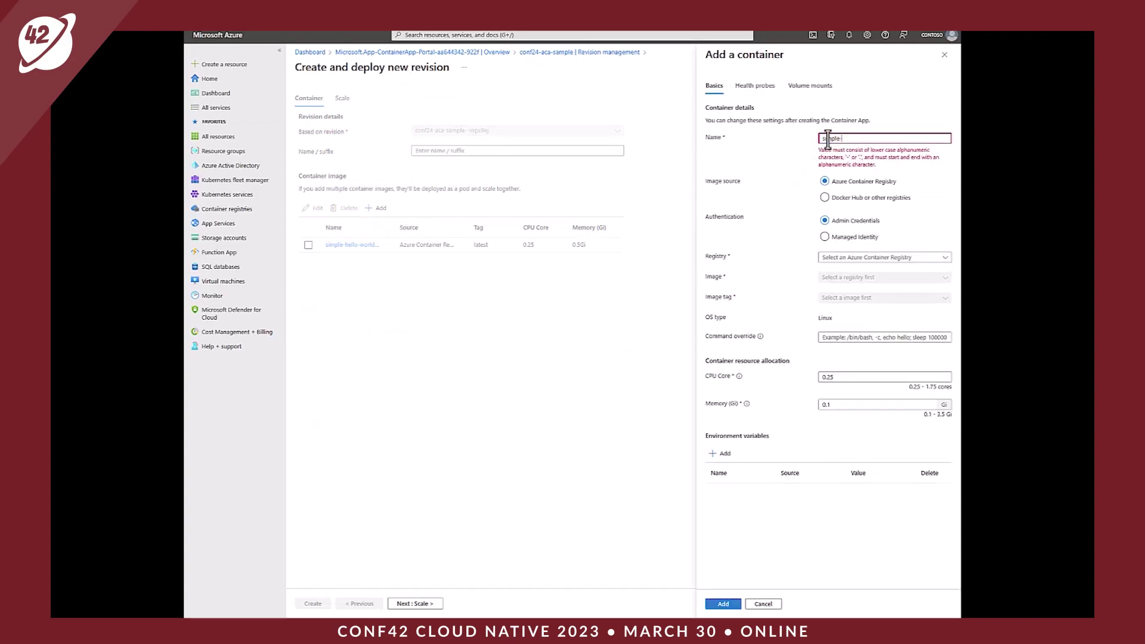
{"action": "type", "text": "pp"}
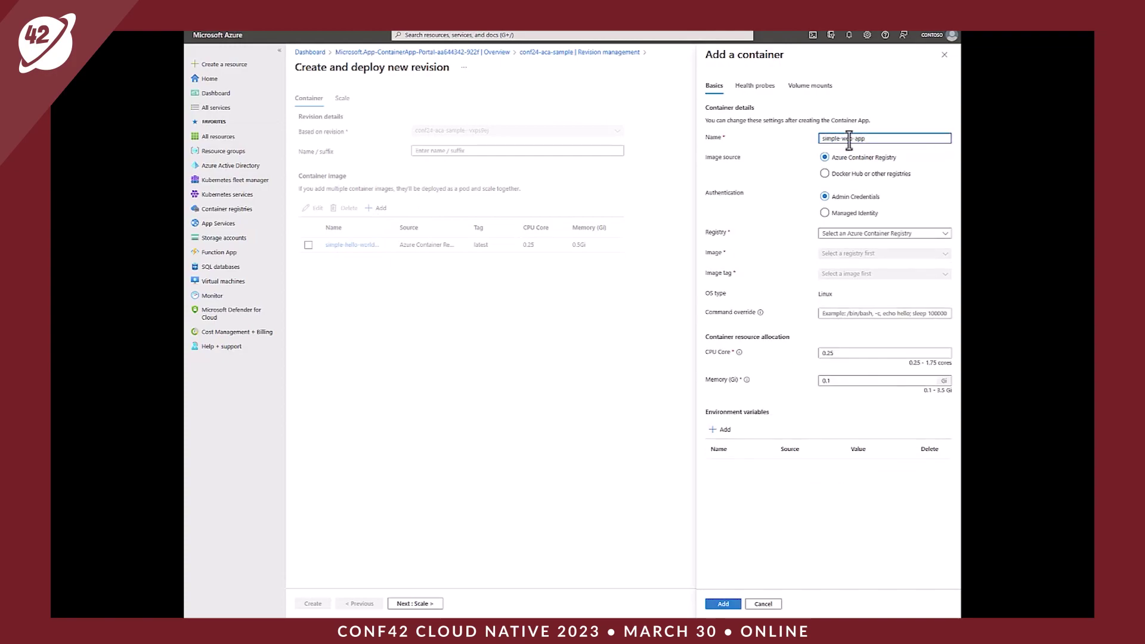
Step: Use registry conf24.azurecr.io, image simplewebapp and tag env for the container
{"action": "left_click", "coordinate": [853, 233]}
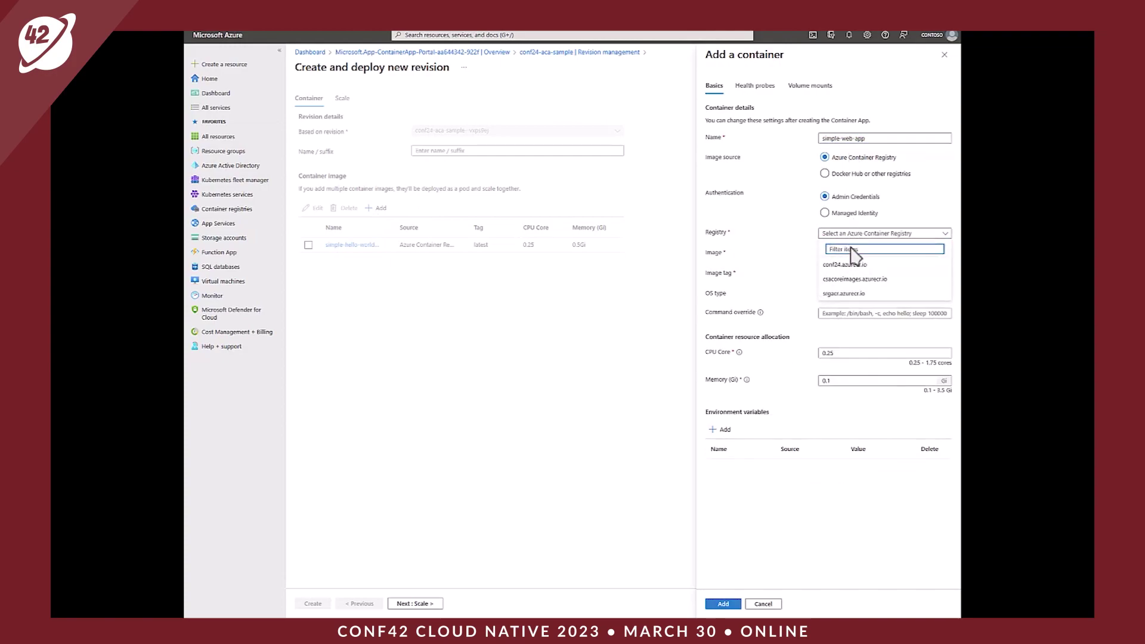
{"action": "left_click", "coordinate": [851, 264]}
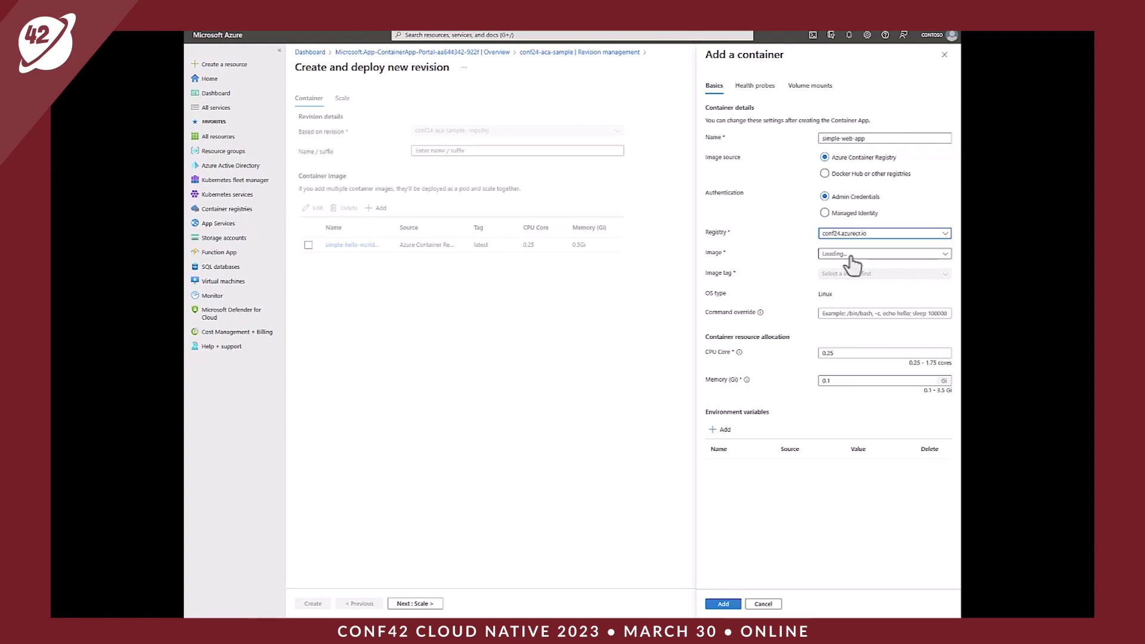
{"action": "left_click", "coordinate": [851, 255]}
{"action": "left_click", "coordinate": [850, 295]}
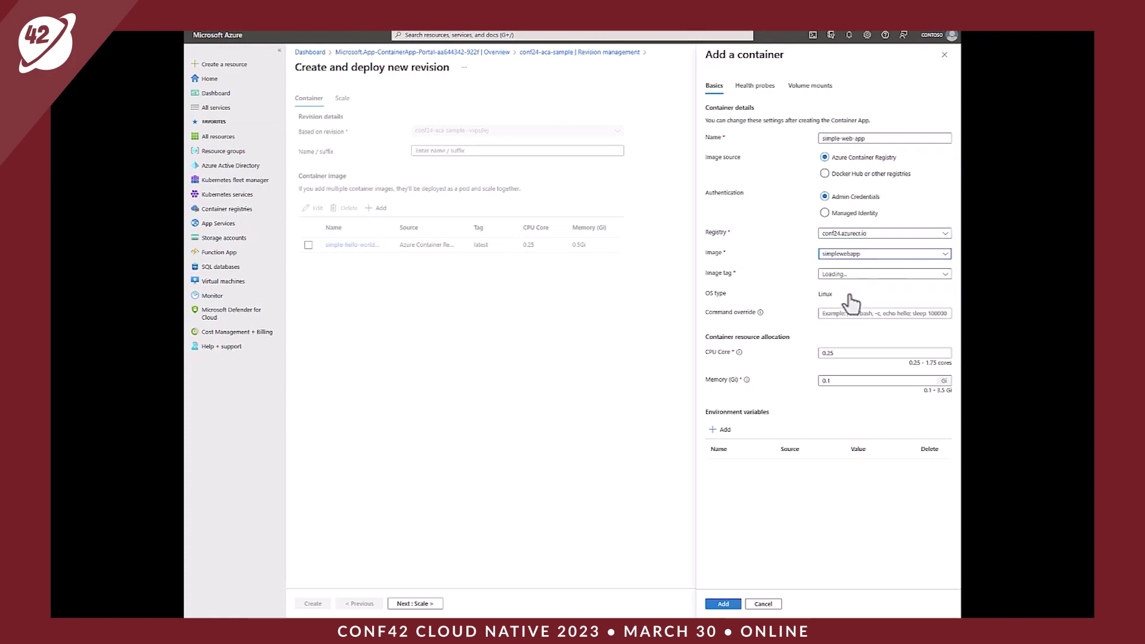
{"action": "left_click", "coordinate": [851, 275]}
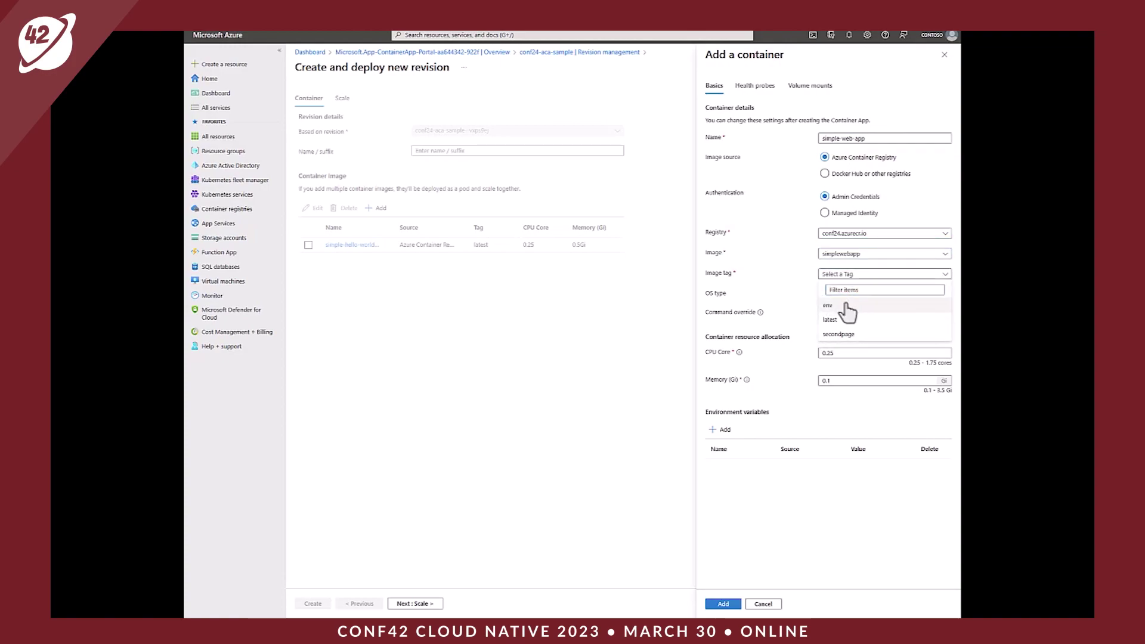
{"action": "left_click", "coordinate": [844, 305]}
Step: Give the container 0.5 Gi memory and a manual MESSAGE variable, then add it
{"action": "left_click", "coordinate": [831, 382]}
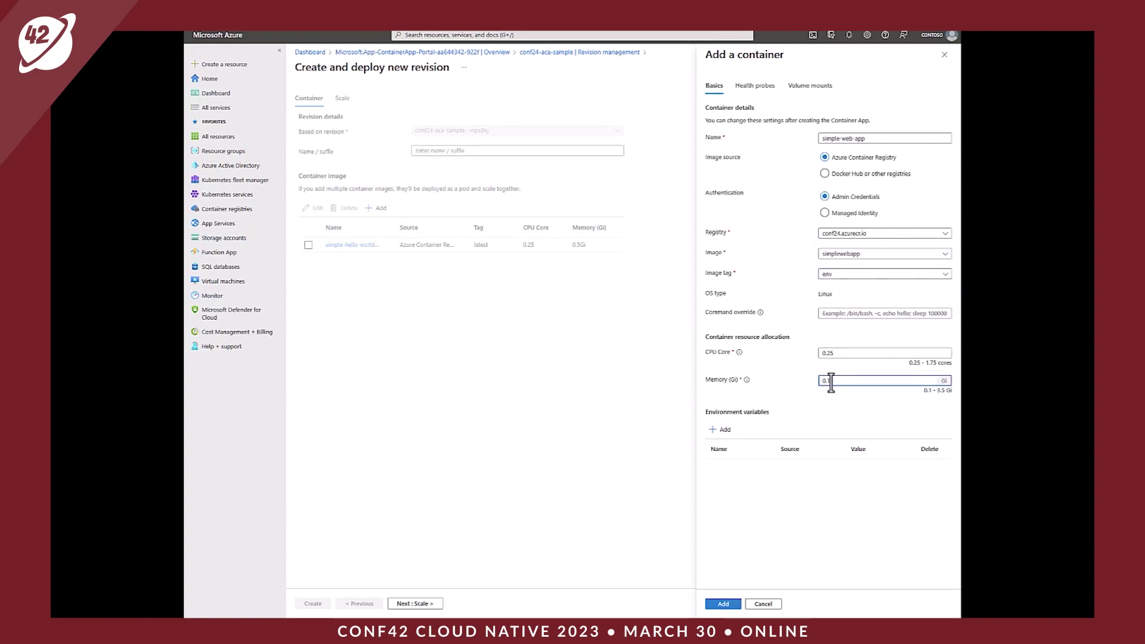
{"action": "key", "text": "BackSpace"}
{"action": "type", "text": "3"}
{"action": "left_click", "coordinate": [719, 430]}
{"action": "left_click", "coordinate": [744, 468]}
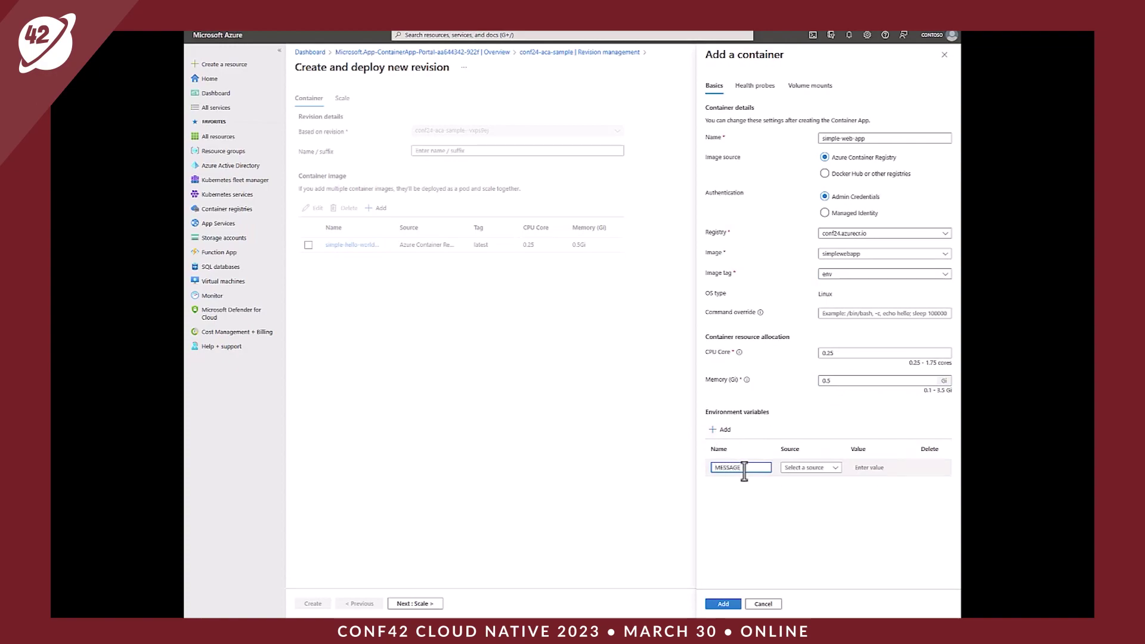
{"action": "left_click", "coordinate": [811, 468]}
{"action": "left_click", "coordinate": [813, 486]}
{"action": "left_click", "coordinate": [874, 468]}
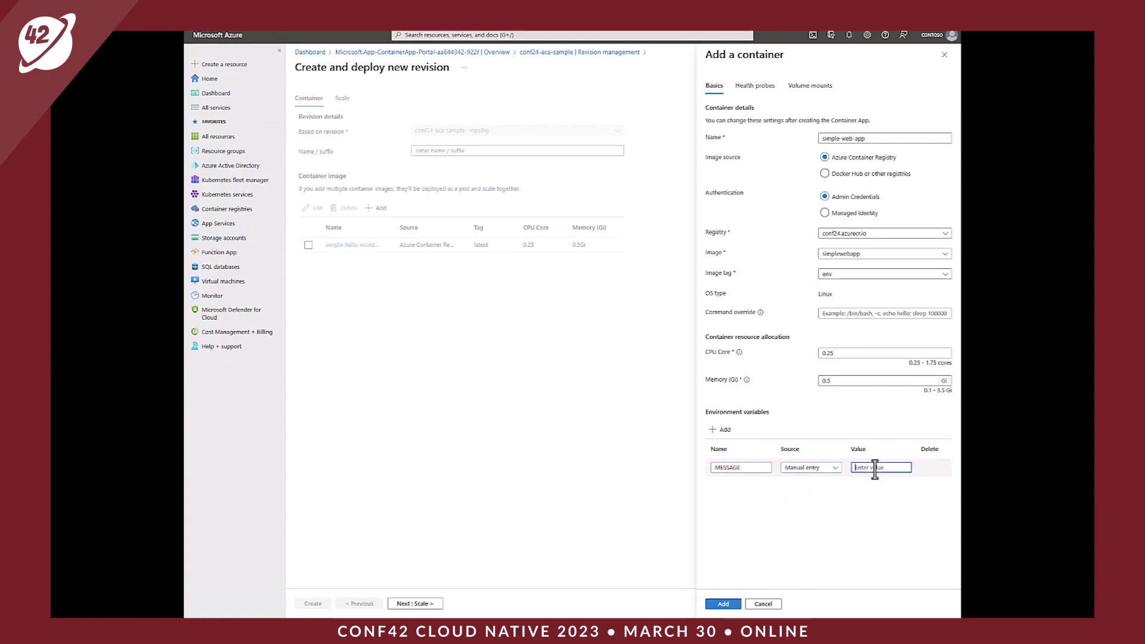
{"action": "type", "text": "This is from ACA"}
{"action": "left_click", "coordinate": [723, 604]}
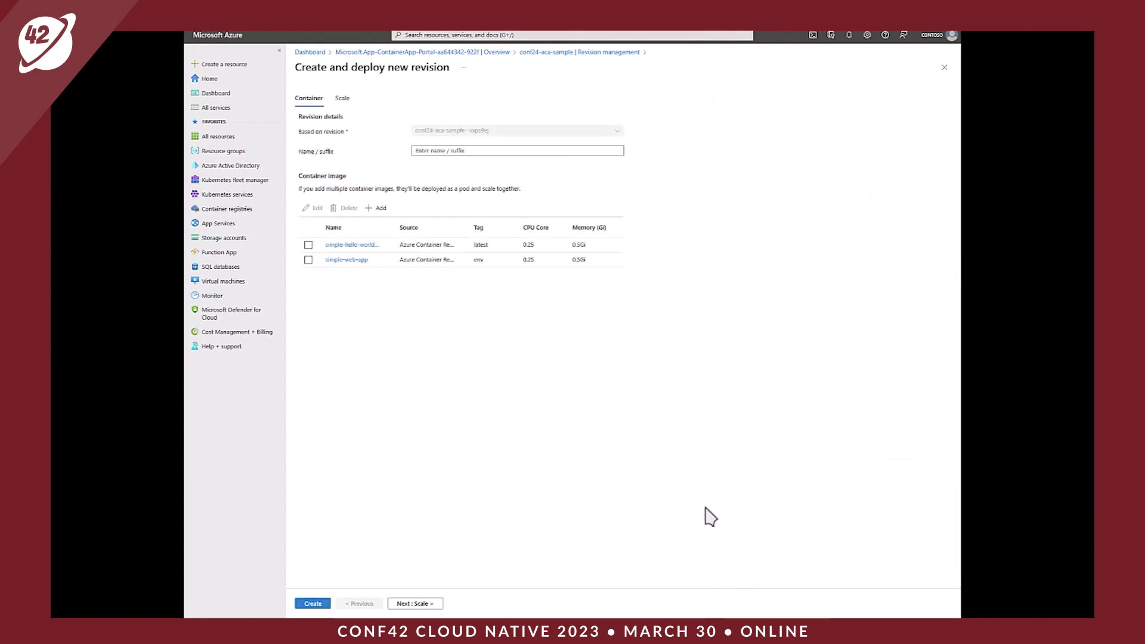
Step: Remove the hello-world container and create the revision with suffix simple-web
{"action": "left_click", "coordinate": [308, 245]}
{"action": "left_click", "coordinate": [347, 208]}
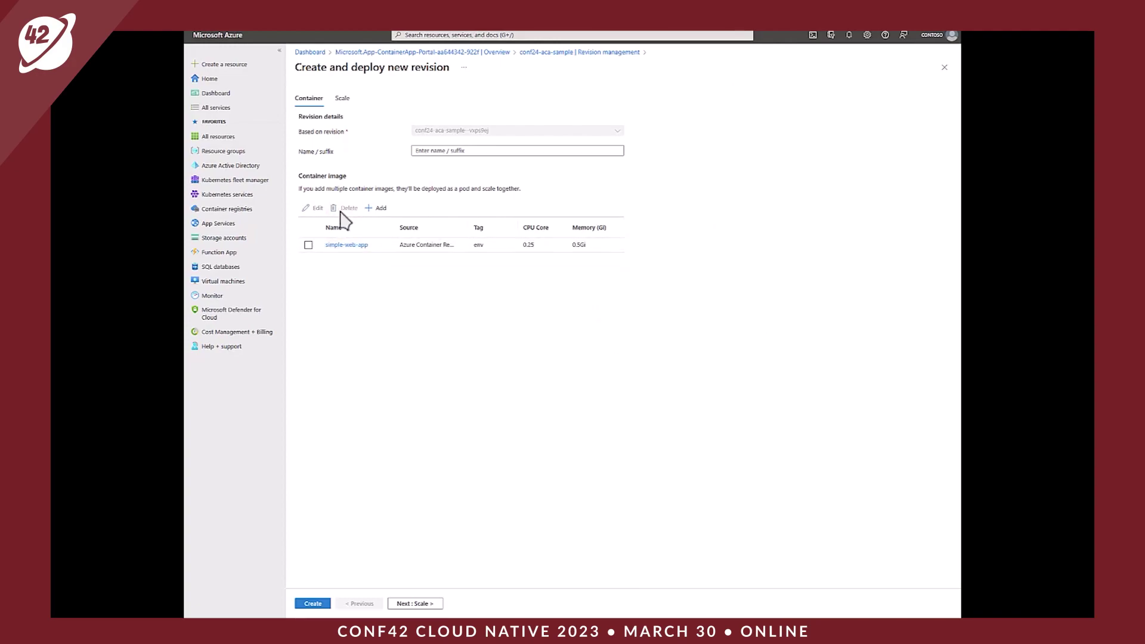
{"action": "left_click", "coordinate": [440, 150]}
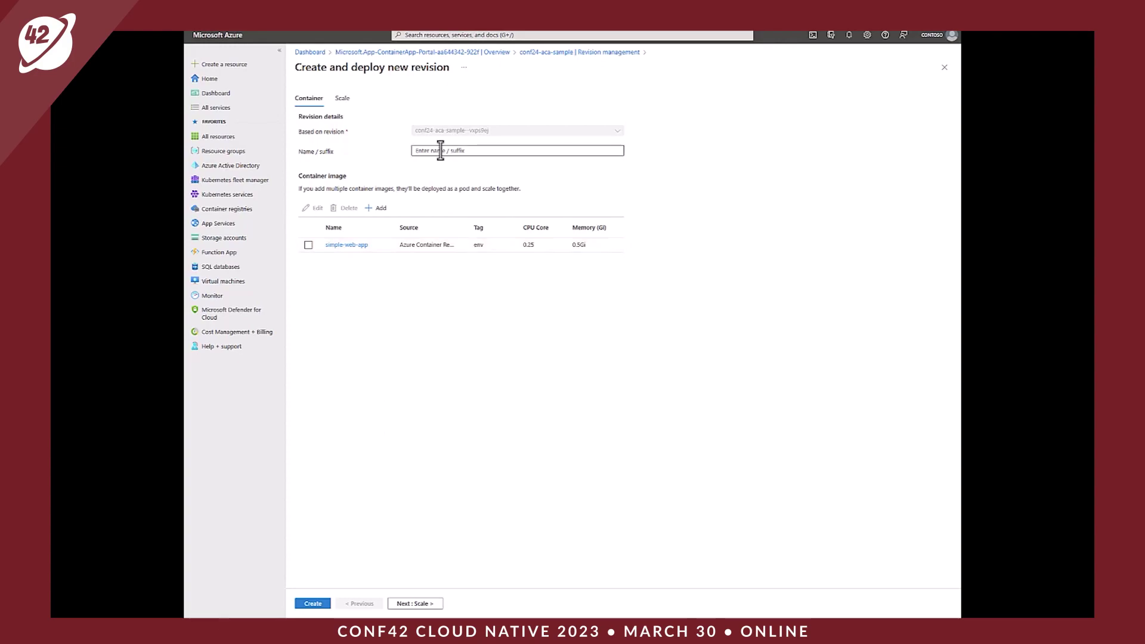
{"action": "type", "text": "simple-"}
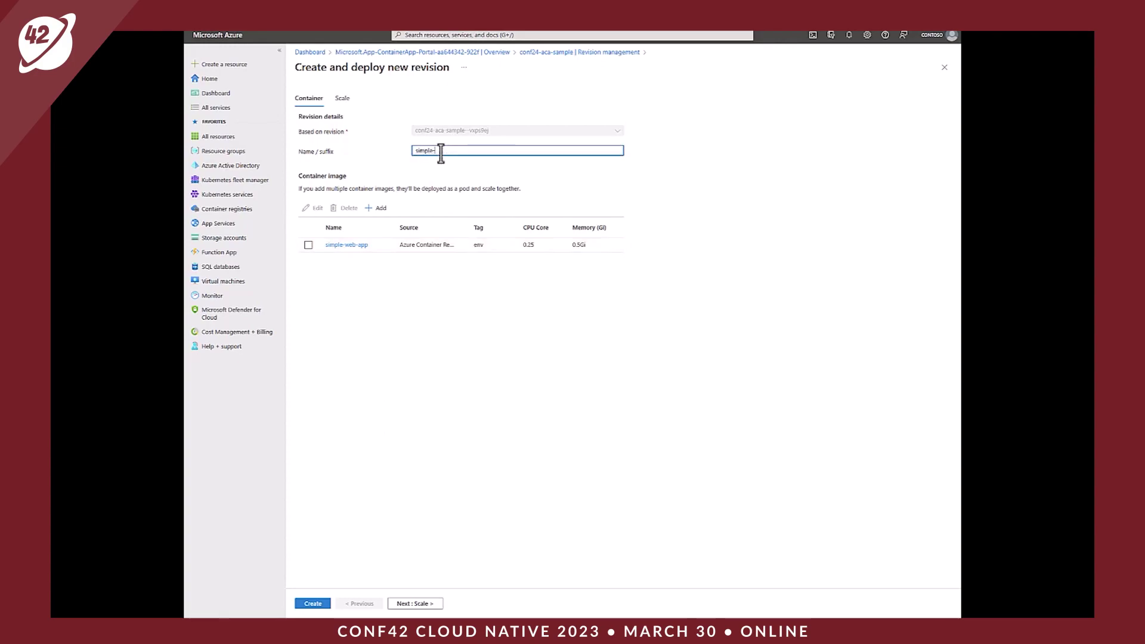
{"action": "type", "text": "web"}
{"action": "left_click", "coordinate": [320, 602]}
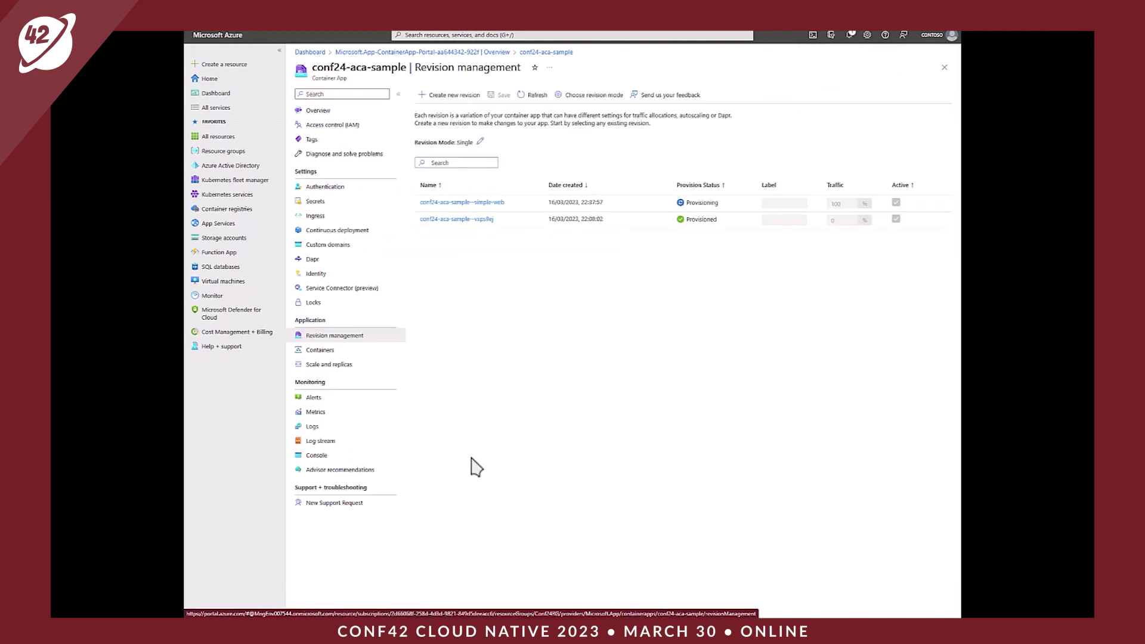
Step: Refresh the revisions and check the simple-web revision's details and web address
{"action": "left_click", "coordinate": [536, 95]}
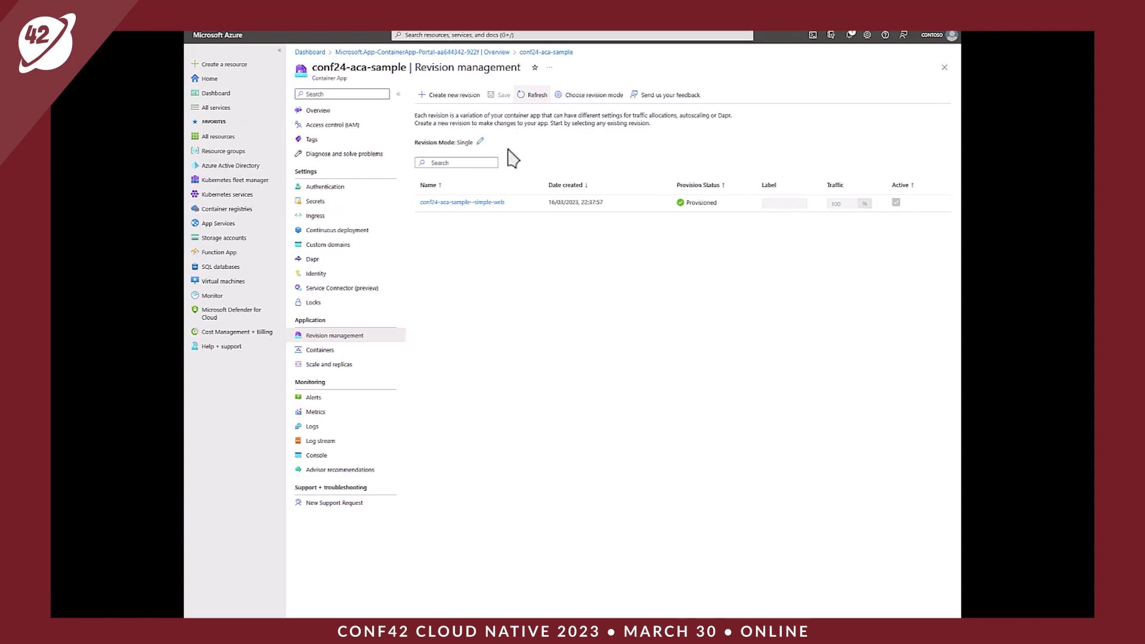
{"action": "left_click", "coordinate": [484, 202]}
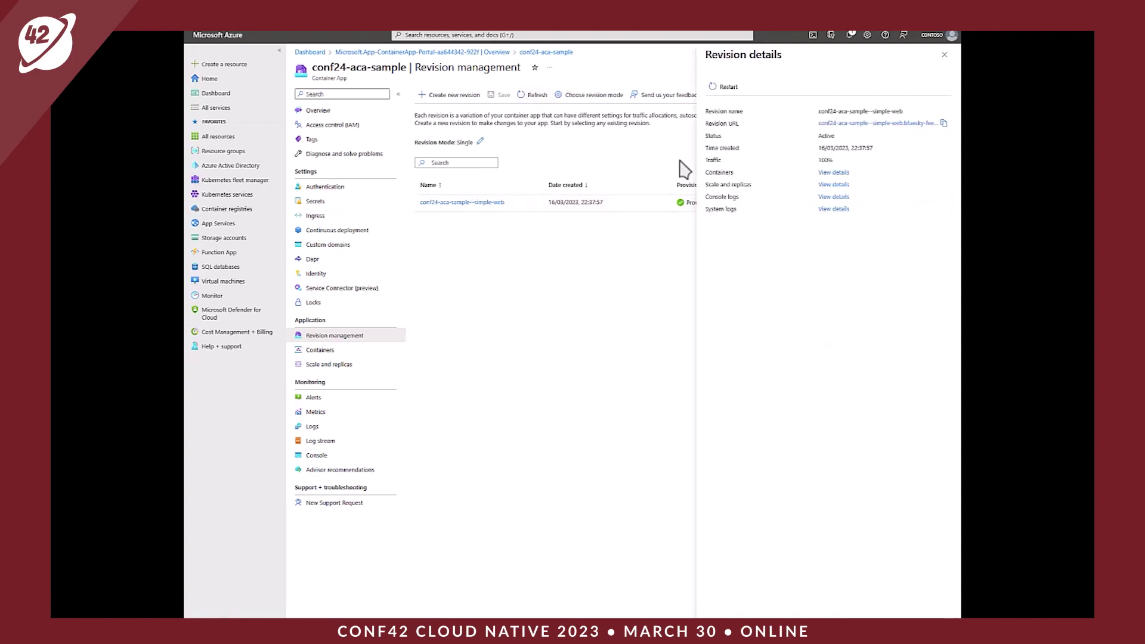
{"action": "left_click", "coordinate": [868, 124]}
{"action": "left_click", "coordinate": [945, 54]}
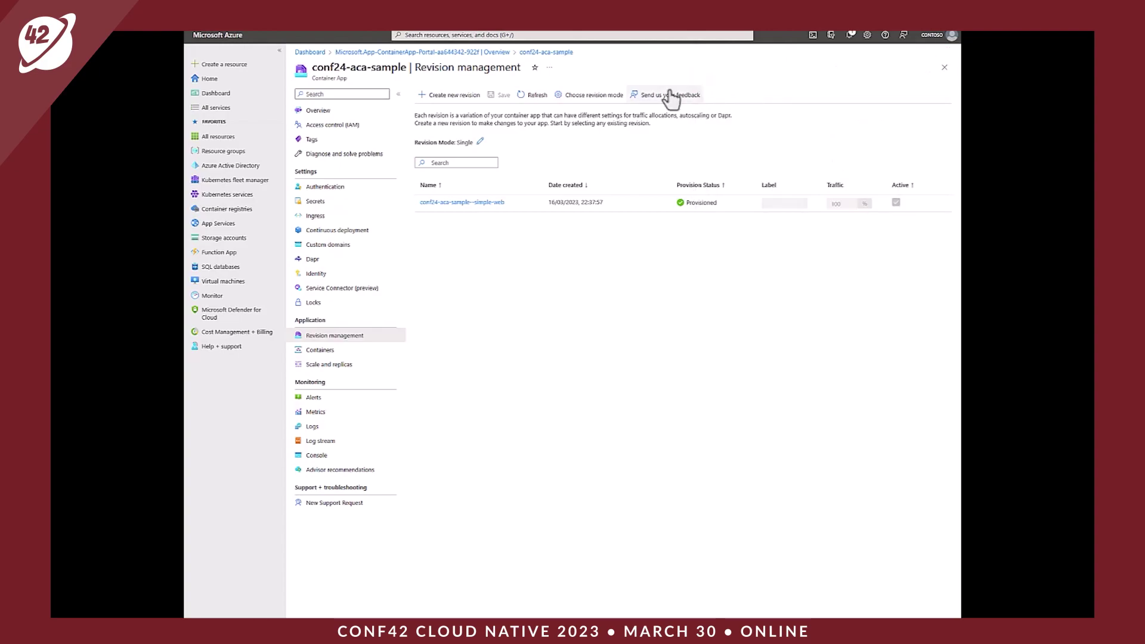
Step: In a new revision, switch simple-web-app to tag secondpage and append 'with second page' to MESSAGE
{"action": "left_click", "coordinate": [464, 96]}
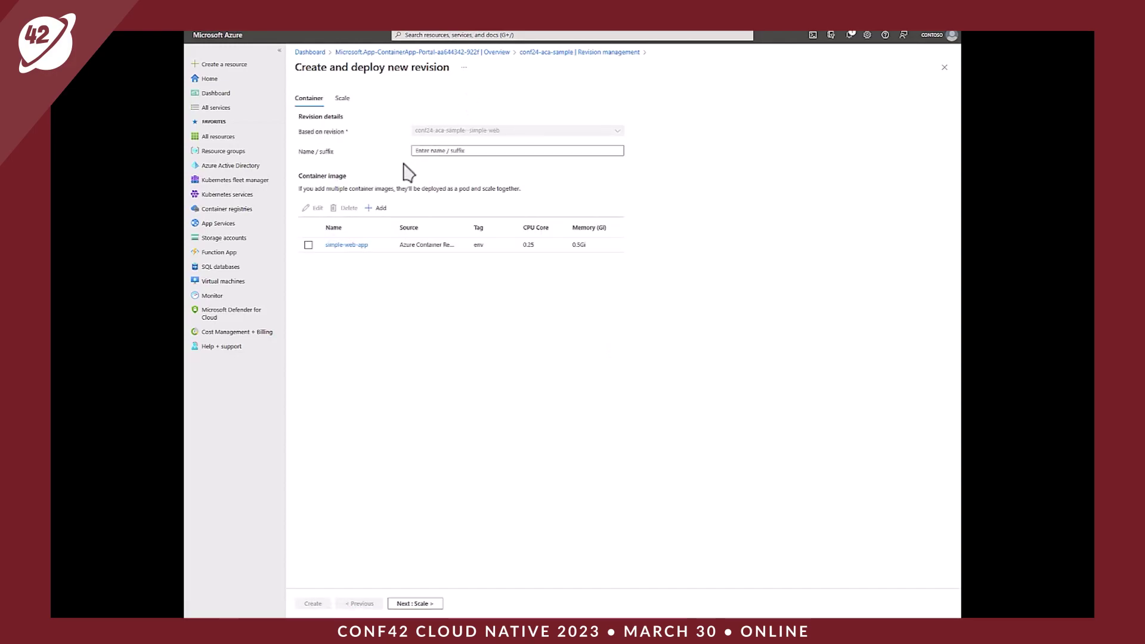
{"action": "left_click", "coordinate": [352, 245]}
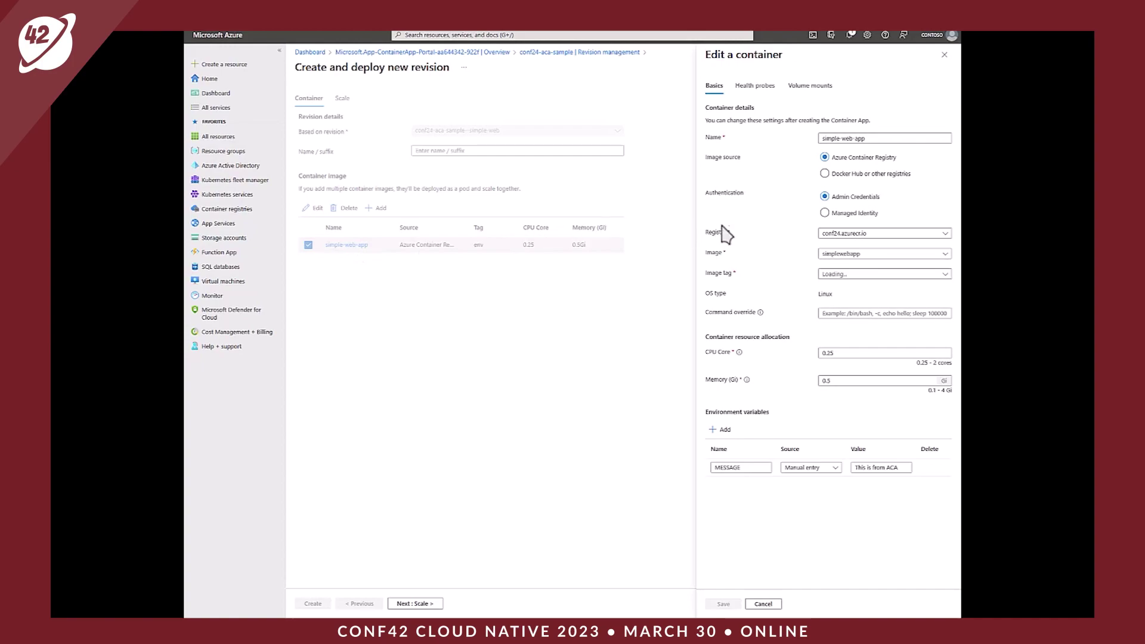
{"action": "left_click", "coordinate": [850, 275]}
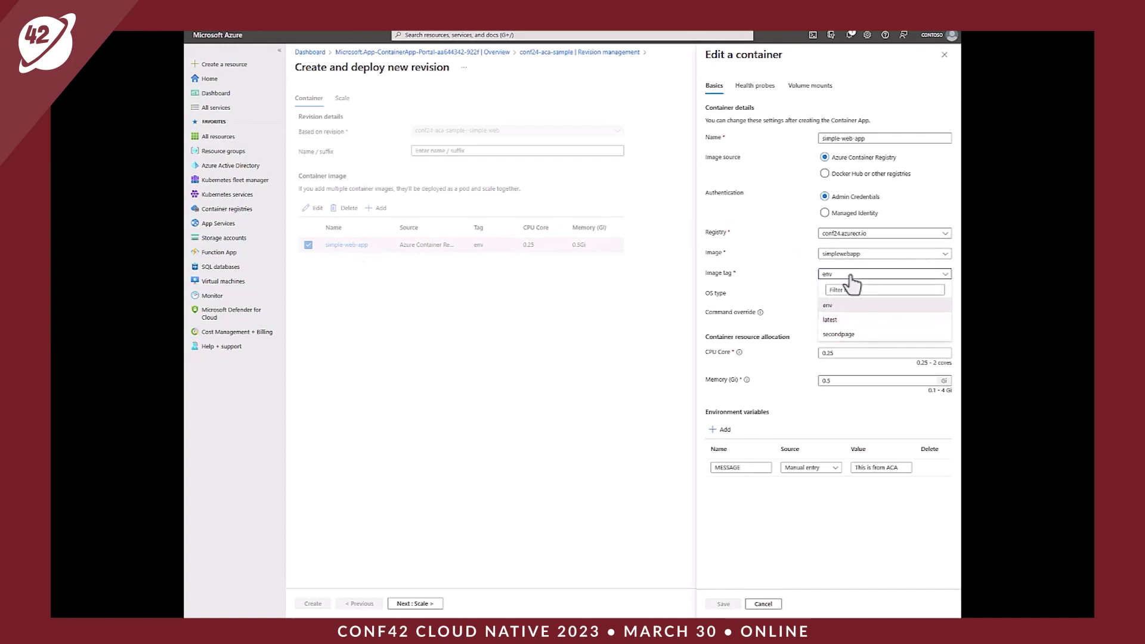
{"action": "left_click", "coordinate": [843, 334]}
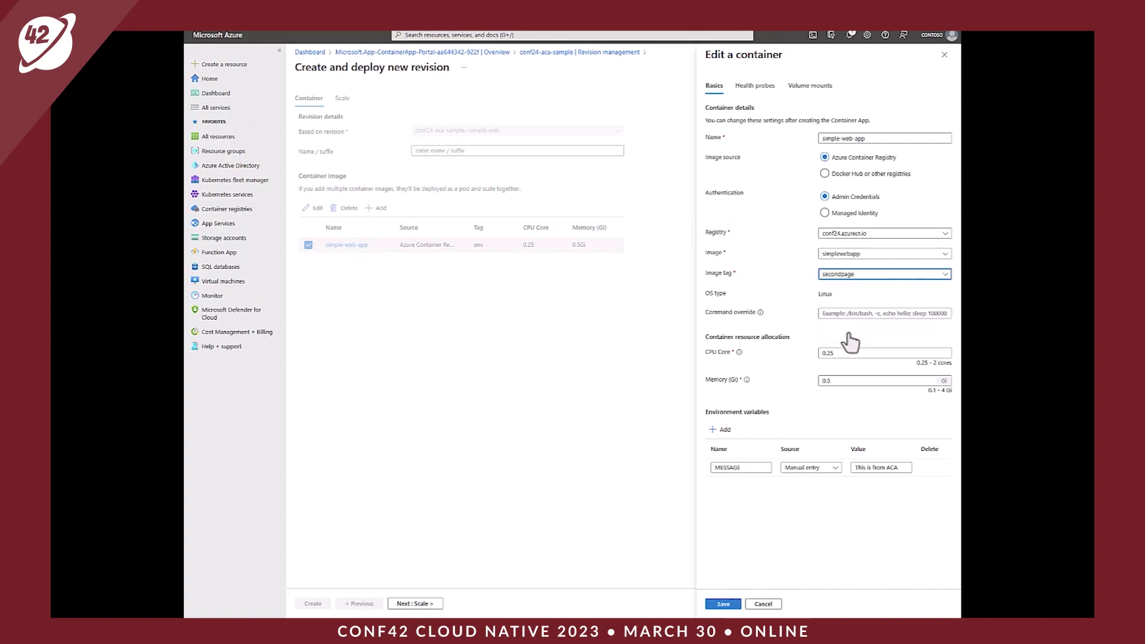
{"action": "left_click", "coordinate": [903, 469]}
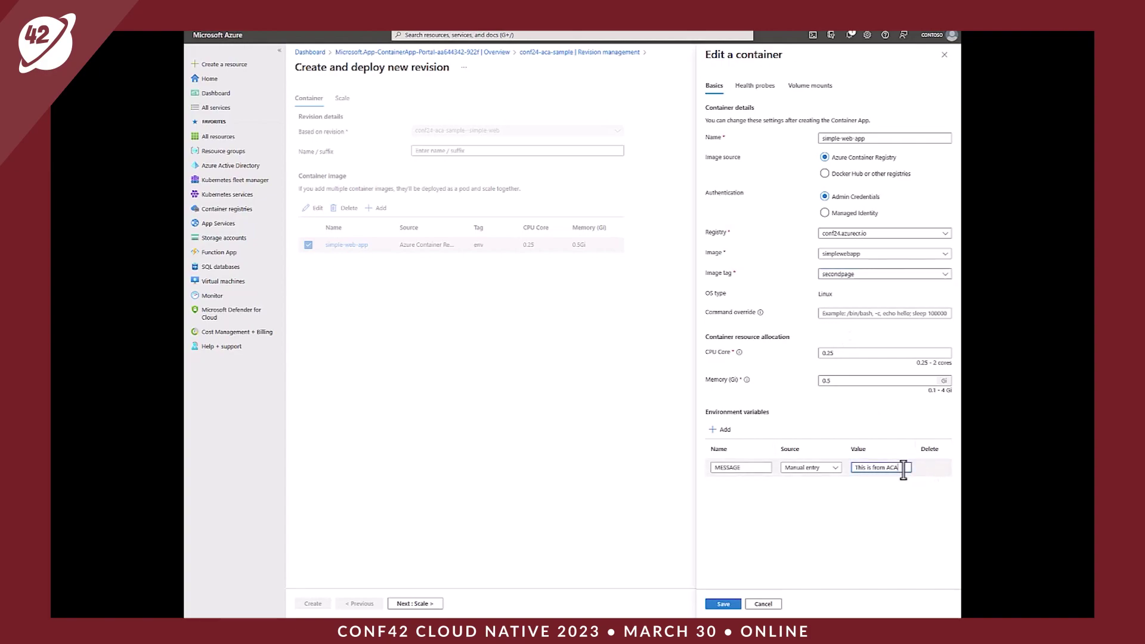
{"action": "type", "text": "with second page"}
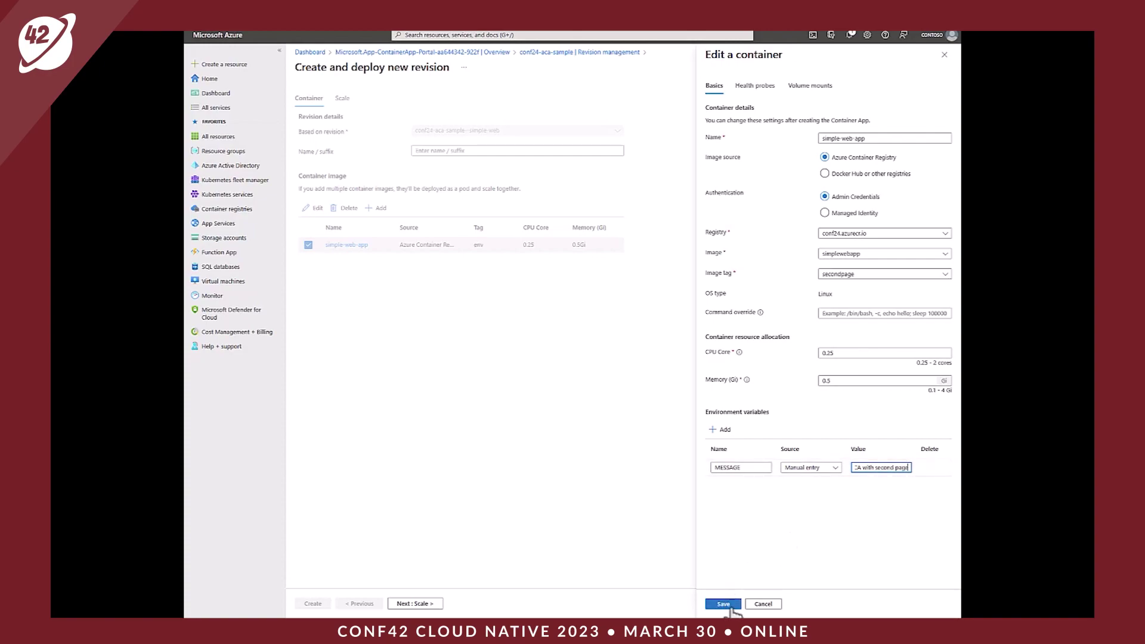
{"action": "left_click", "coordinate": [723, 604]}
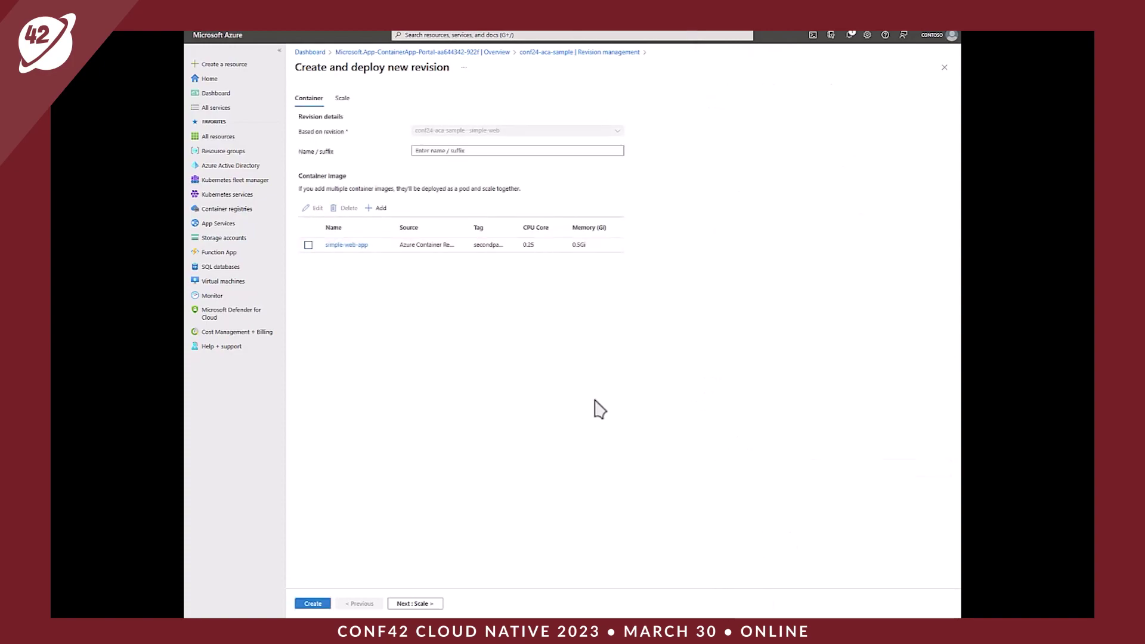
Step: Create the revision with suffix simple-web-app-with-second
{"action": "left_click", "coordinate": [482, 150]}
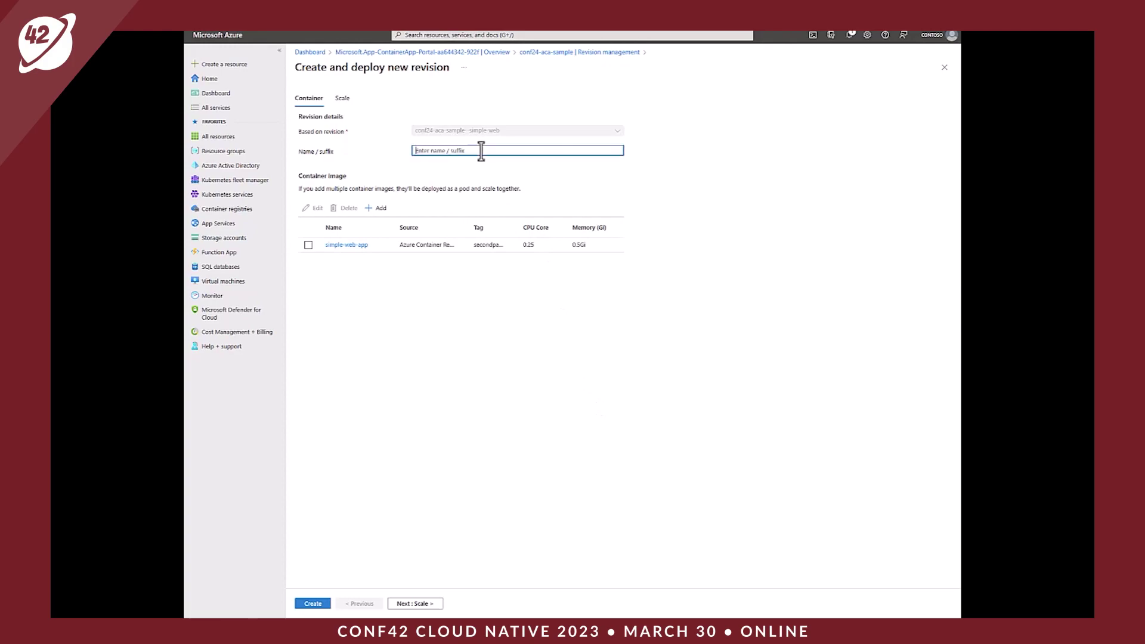
{"action": "type", "text": "simple-web-app-"}
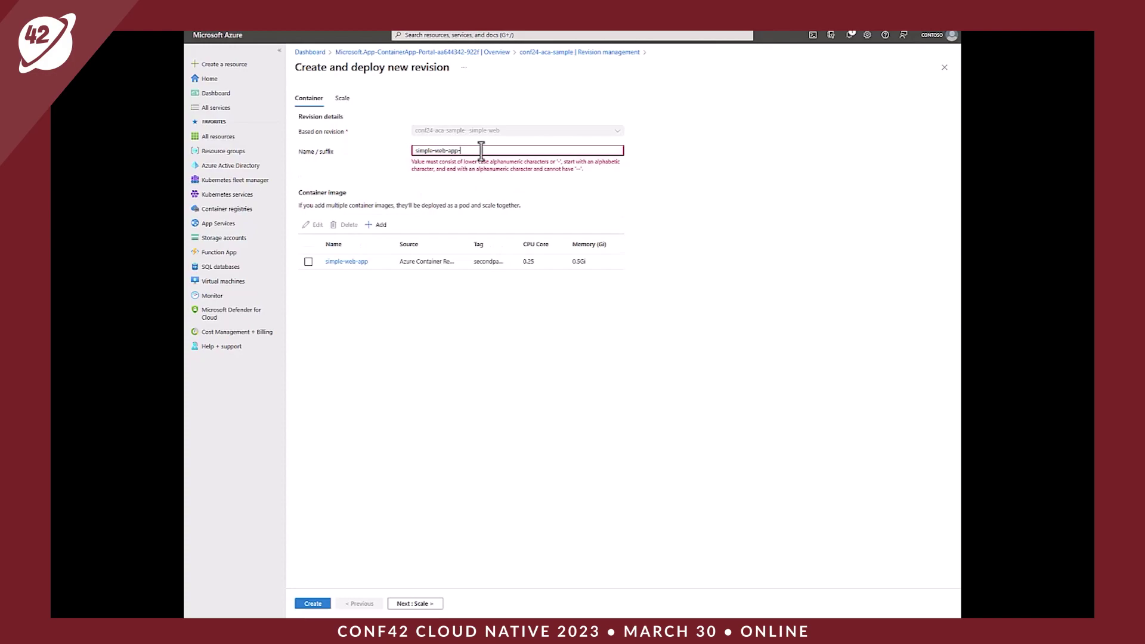
{"action": "type", "text": "with-second"}
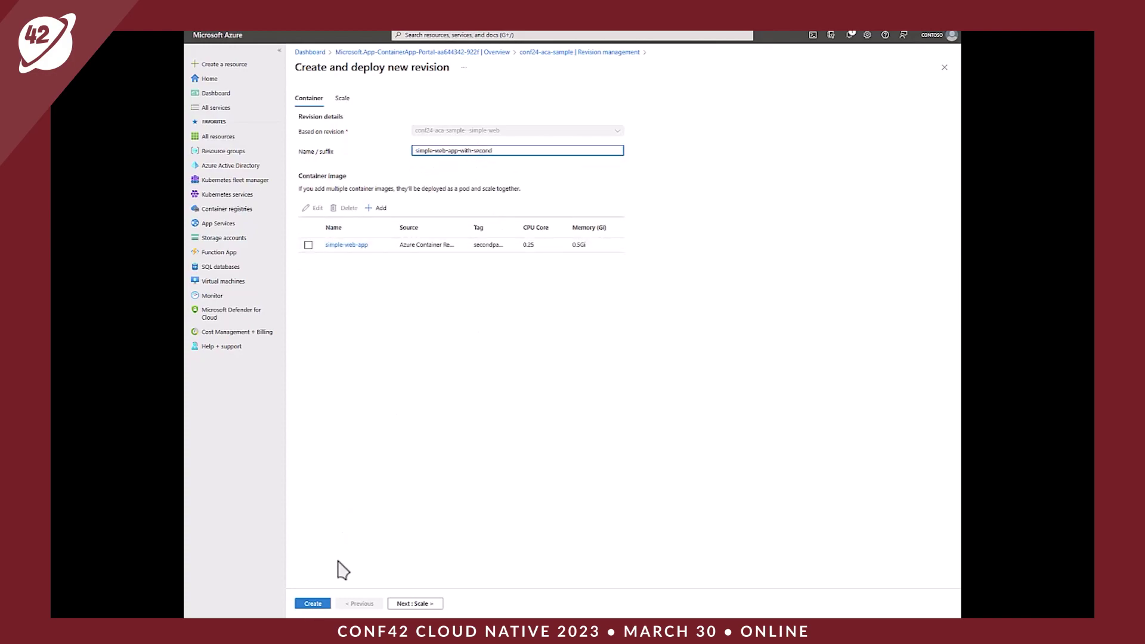
{"action": "left_click", "coordinate": [312, 603]}
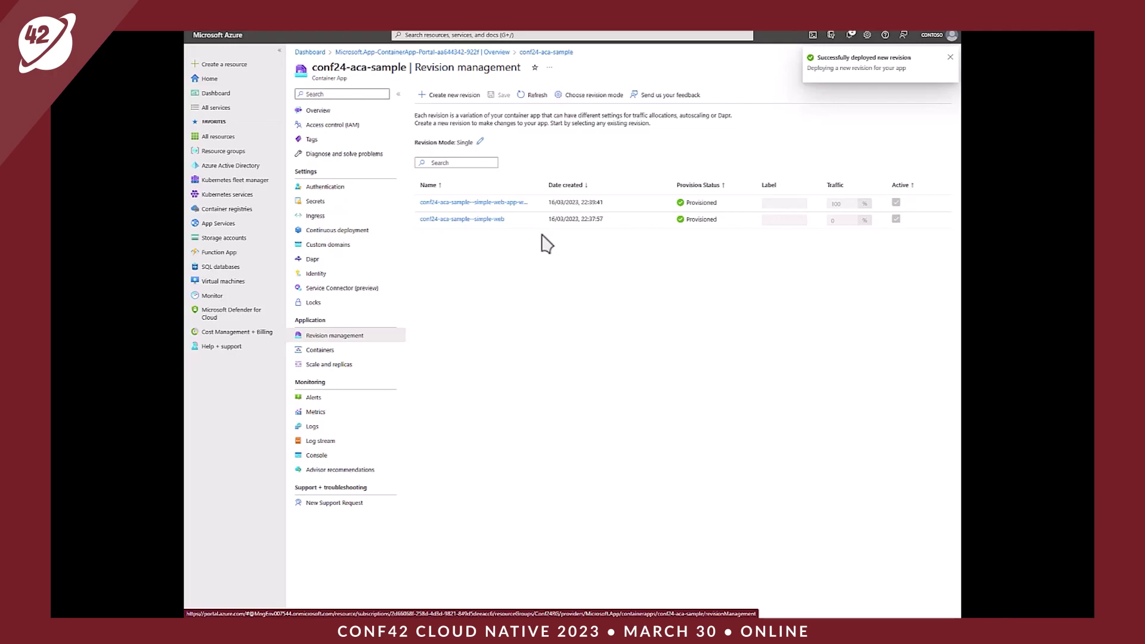
Step: Open the new revision's URL and view the app's Second page and Env files page
{"action": "left_click", "coordinate": [519, 203]}
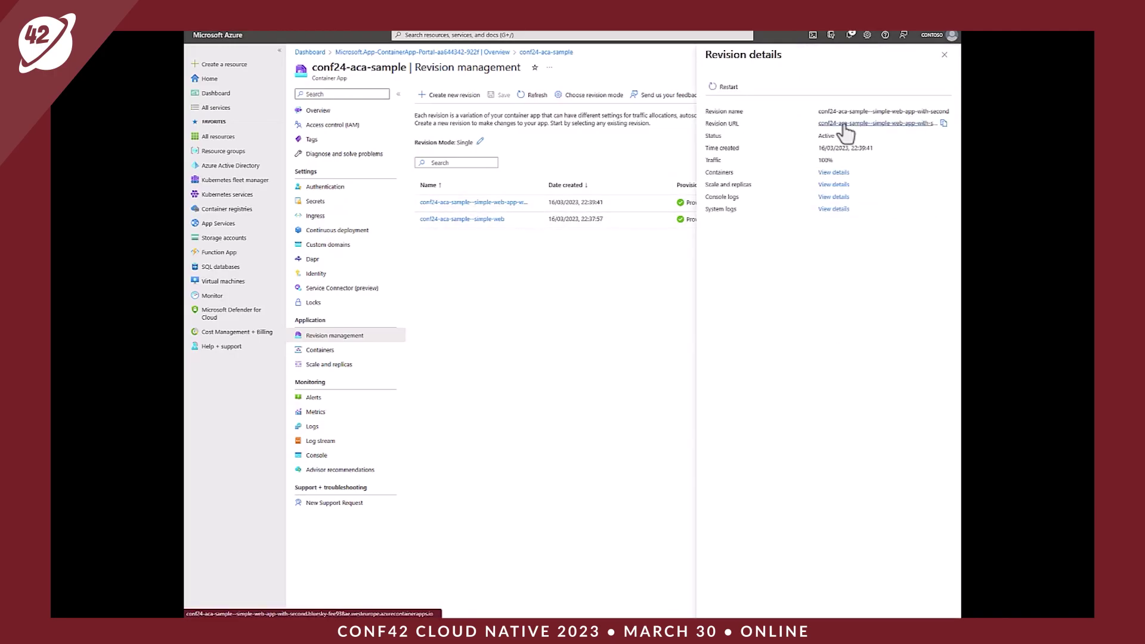
{"action": "left_click", "coordinate": [841, 124]}
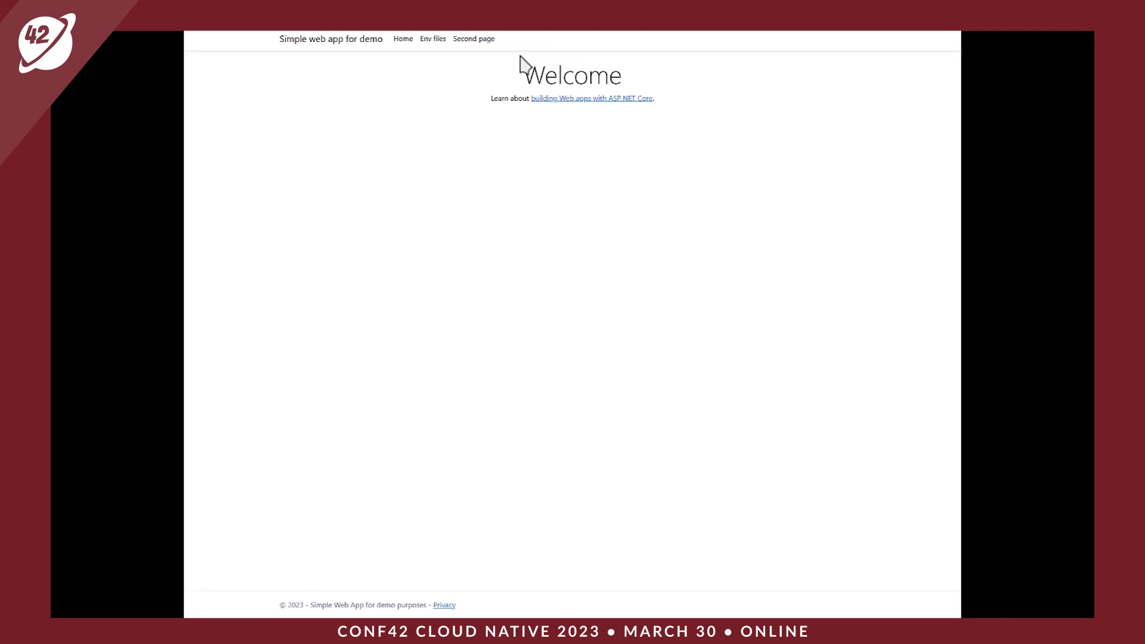
{"action": "left_click", "coordinate": [480, 40]}
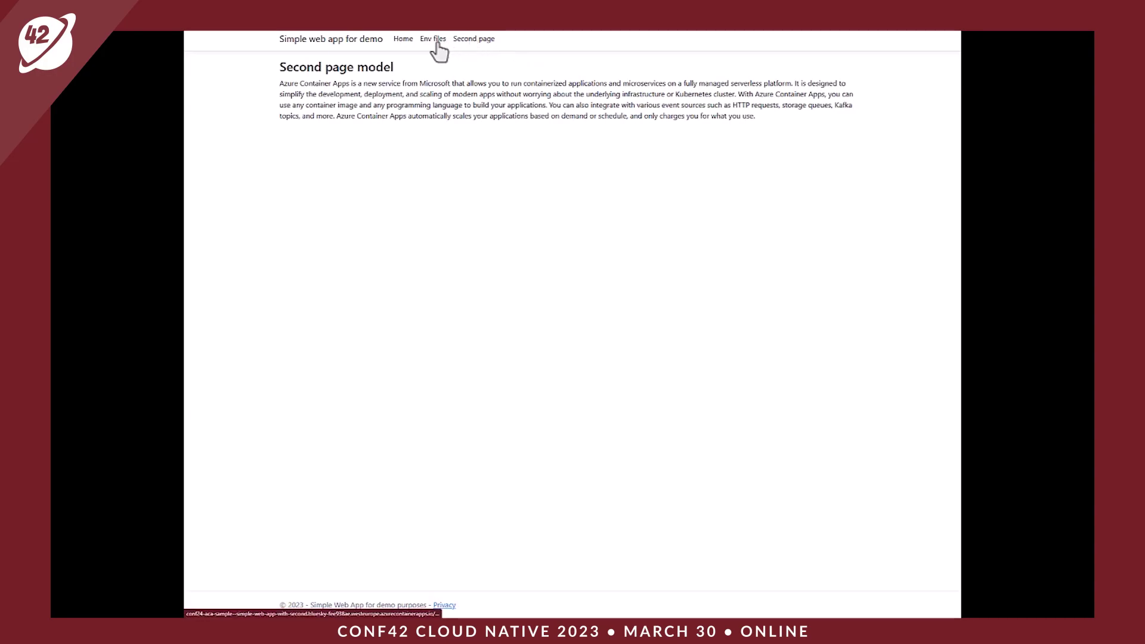
{"action": "left_click", "coordinate": [433, 39]}
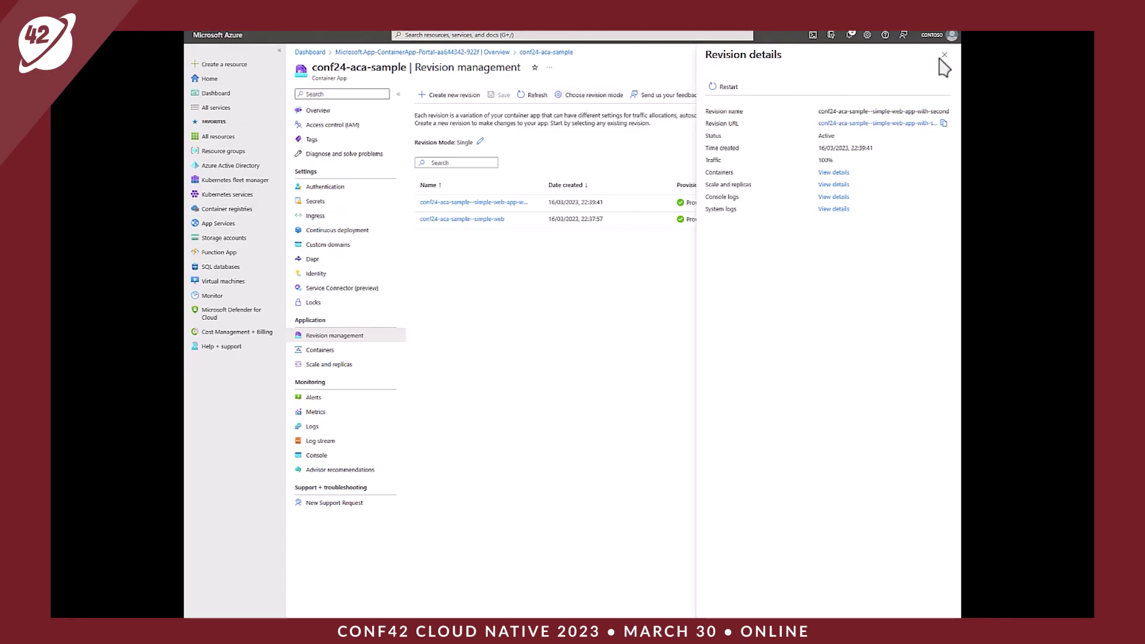
Step: Switch the container app's revision mode to Multiple
{"action": "left_click", "coordinate": [943, 55]}
{"action": "left_click", "coordinate": [603, 95]}
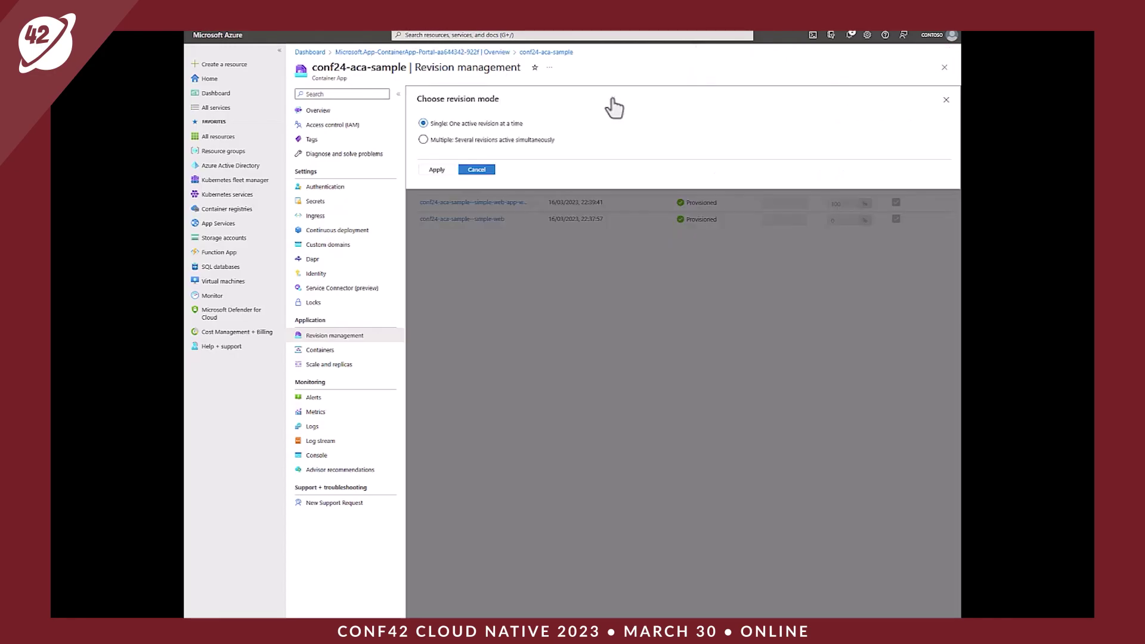
{"action": "left_click", "coordinate": [510, 139]}
{"action": "left_click", "coordinate": [438, 170]}
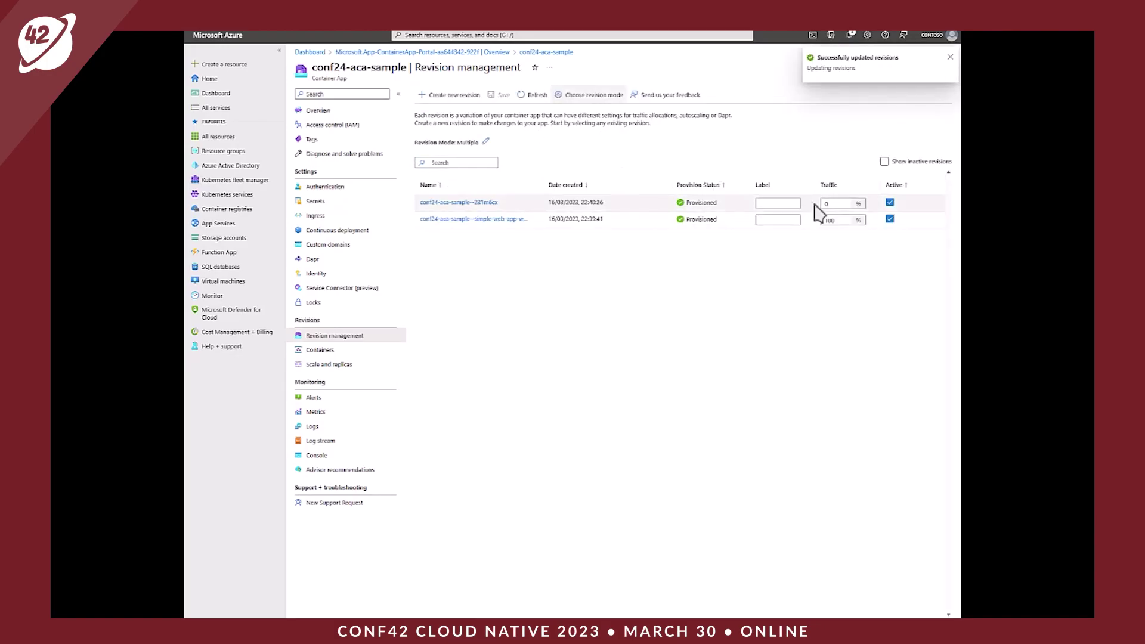
Step: Split traffic 50/50 between the two revisions, label them prod and public, and save
{"action": "double_click", "coordinate": [839, 206]}
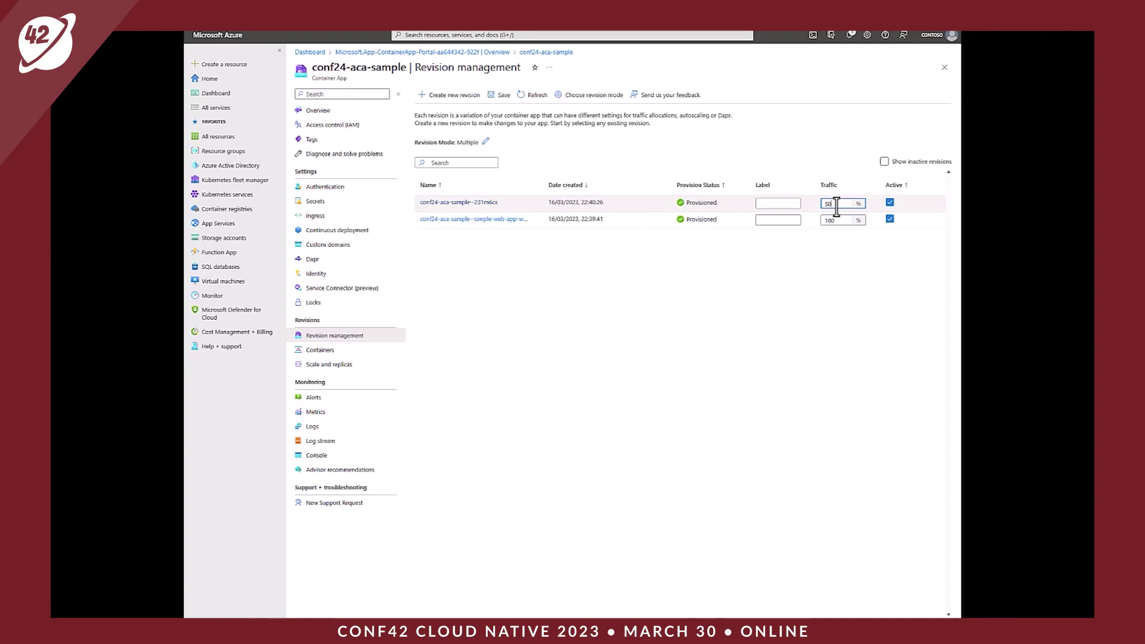
{"action": "left_click", "coordinate": [842, 221]}
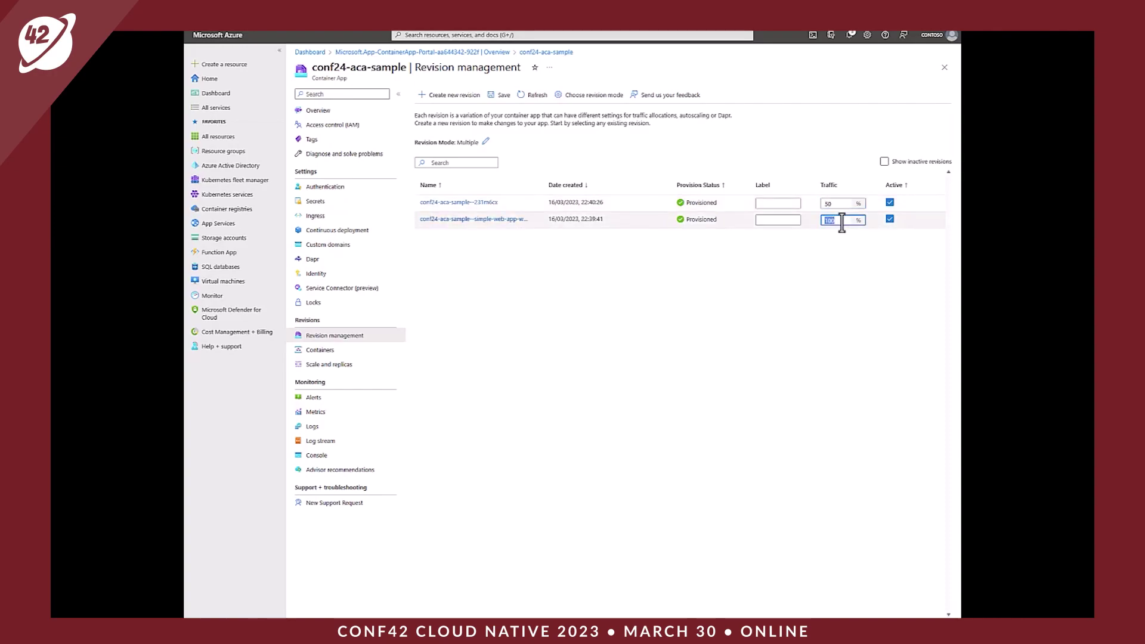
{"action": "type", "text": "50"}
{"action": "left_click", "coordinate": [773, 204]}
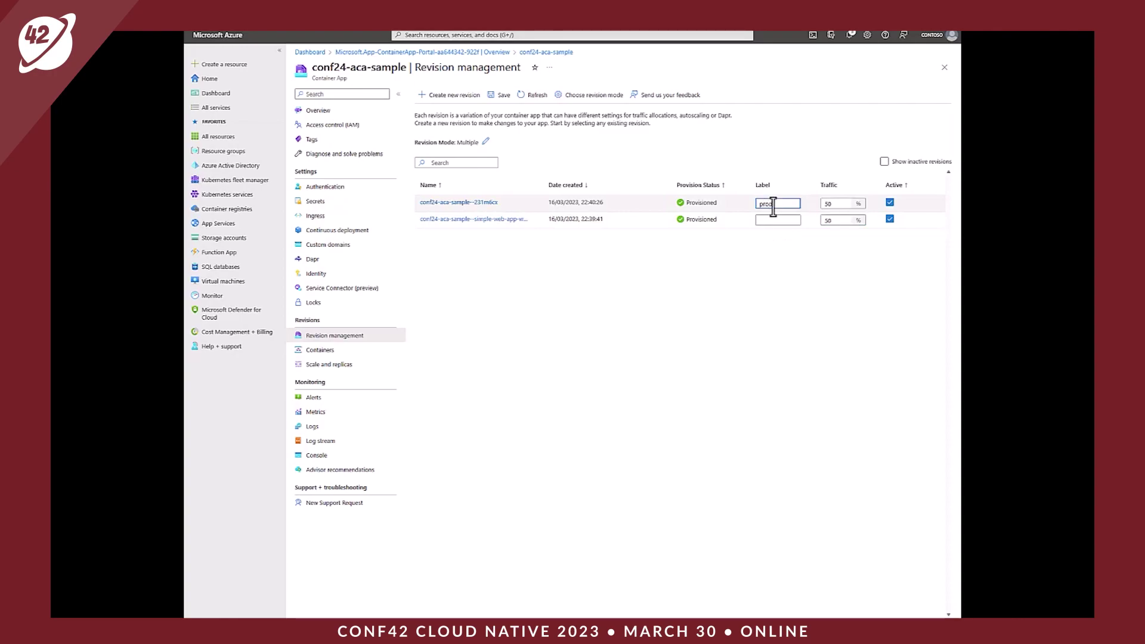
{"action": "left_click", "coordinate": [773, 218]}
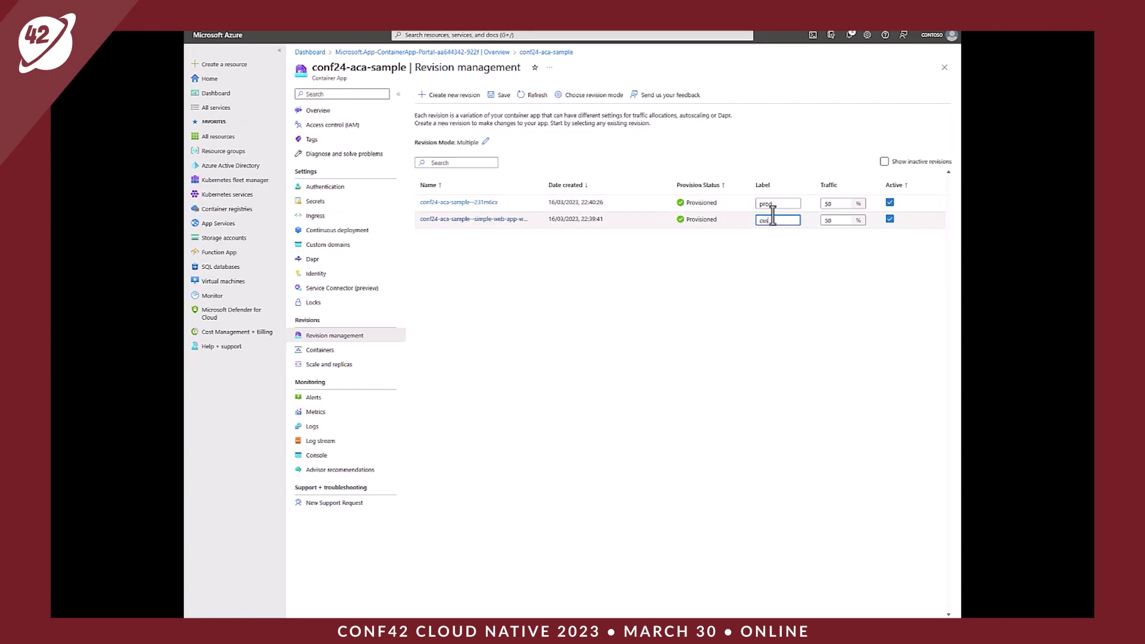
{"action": "type", "text": "public"}
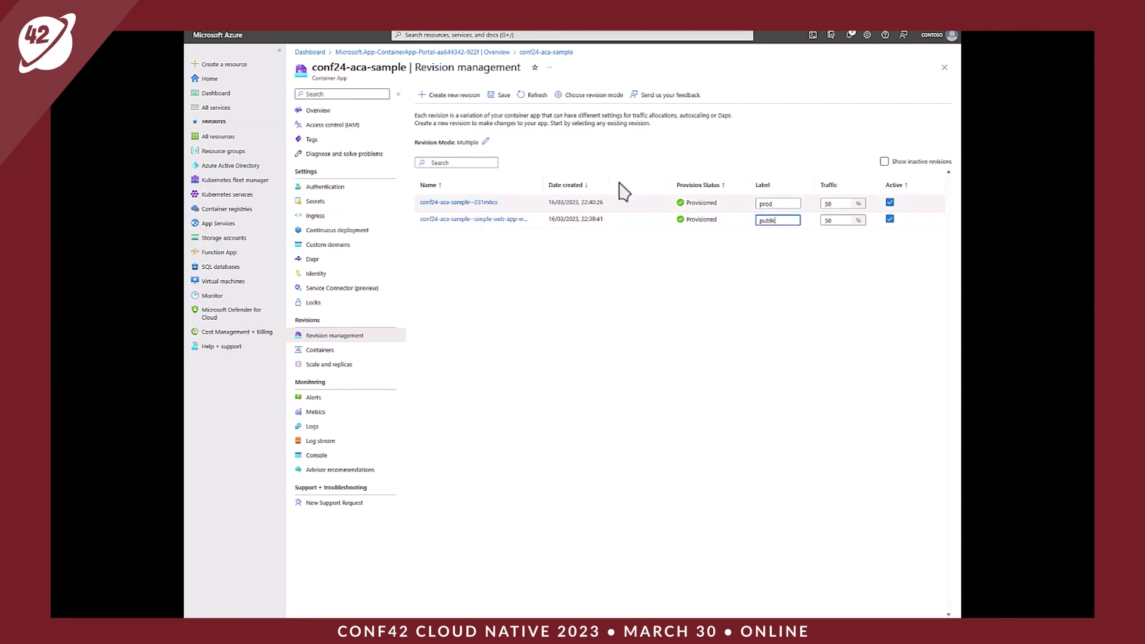
{"action": "left_click", "coordinate": [493, 97]}
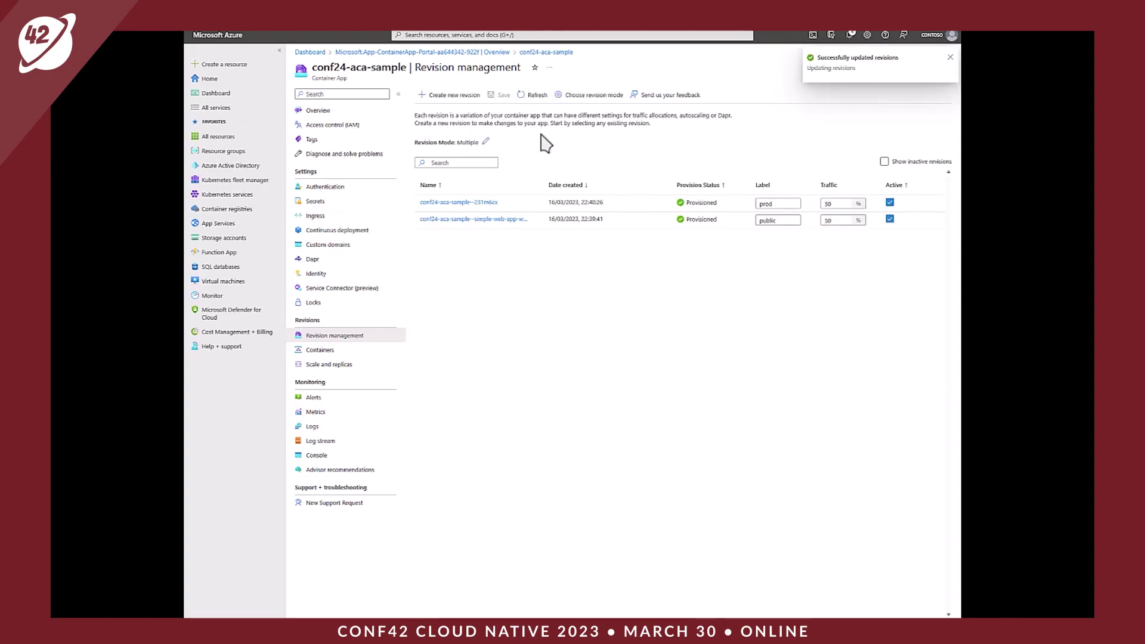
Step: Check the second revision's app Second and Home pages, then return to the Overview
{"action": "left_click", "coordinate": [474, 219]}
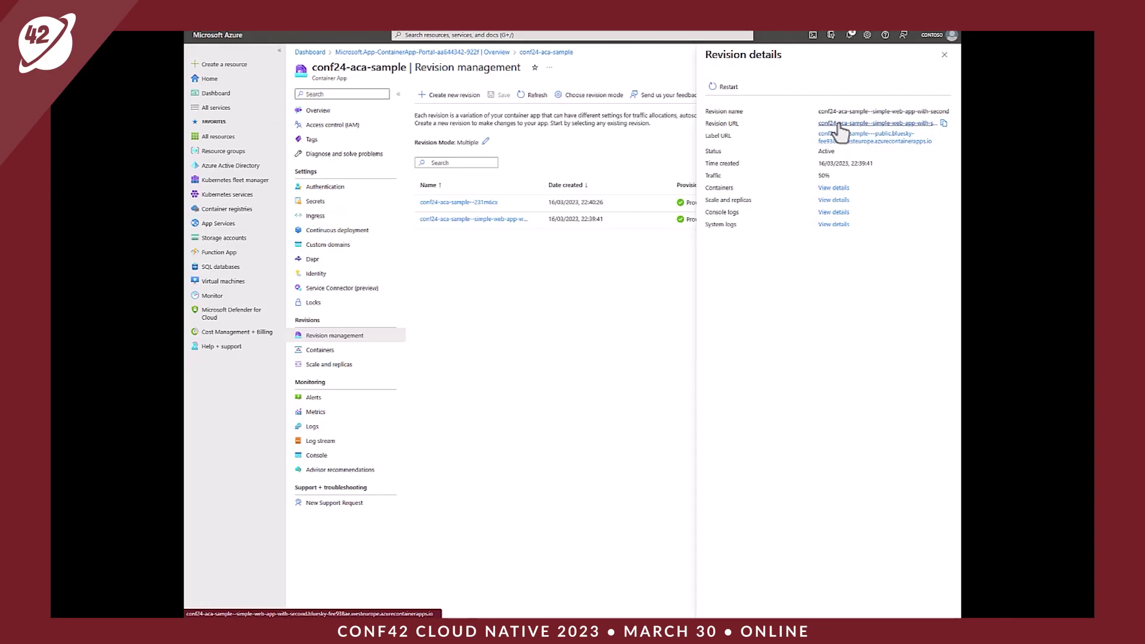
{"action": "left_click", "coordinate": [839, 125]}
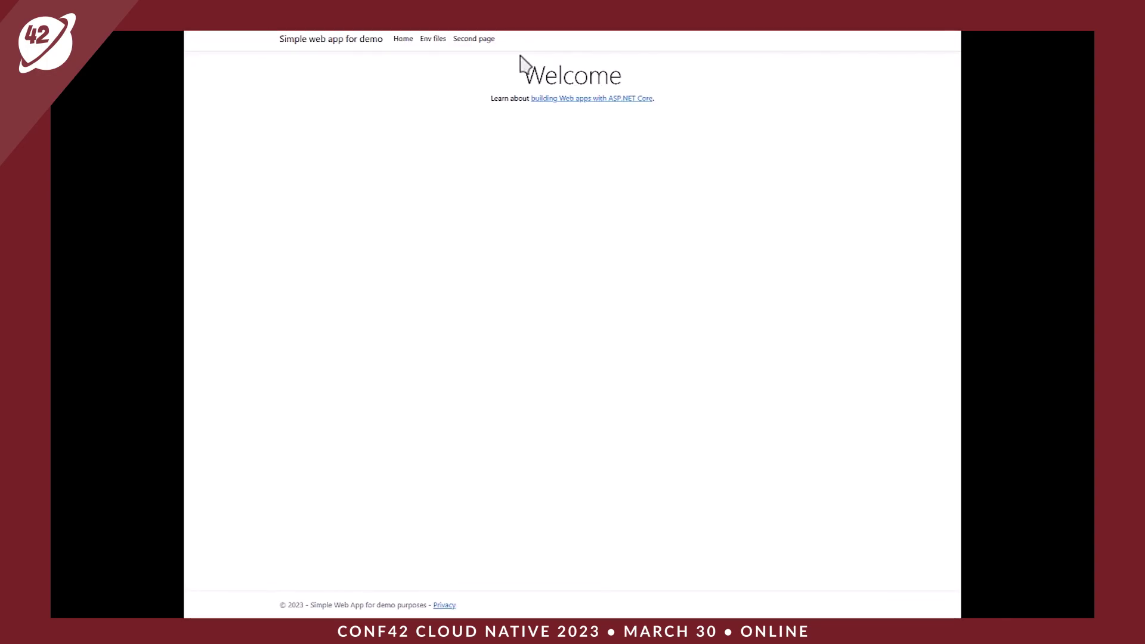
{"action": "left_click", "coordinate": [488, 41]}
{"action": "left_click", "coordinate": [398, 39]}
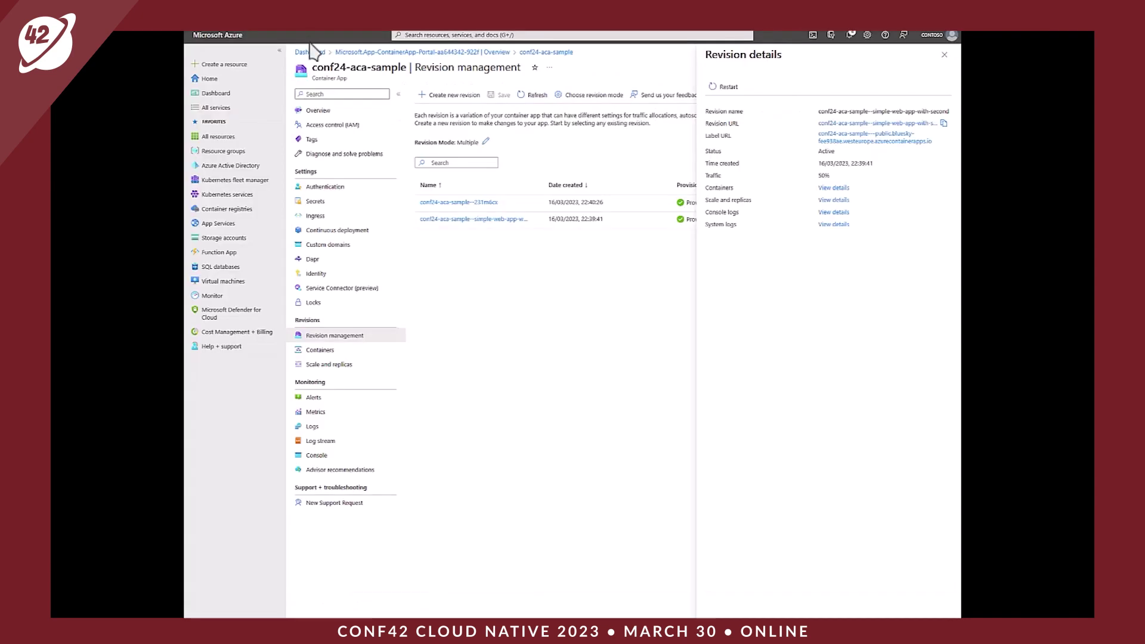
{"action": "left_click", "coordinate": [313, 111]}
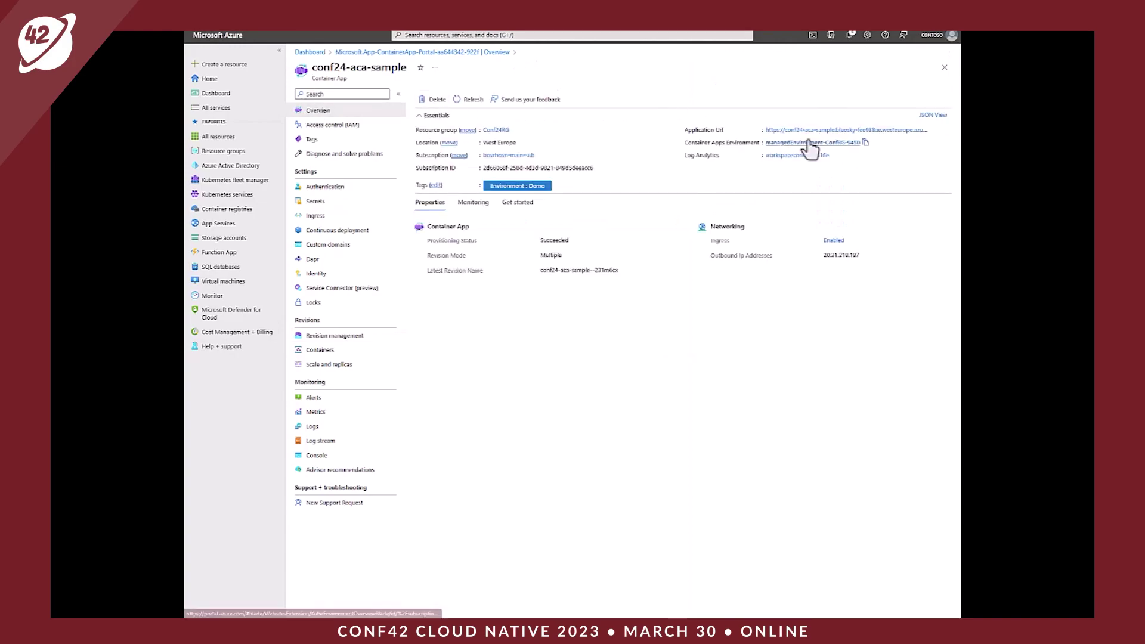
Step: Open the running web app from the Overview's Application Url
{"action": "left_click", "coordinate": [875, 132]}
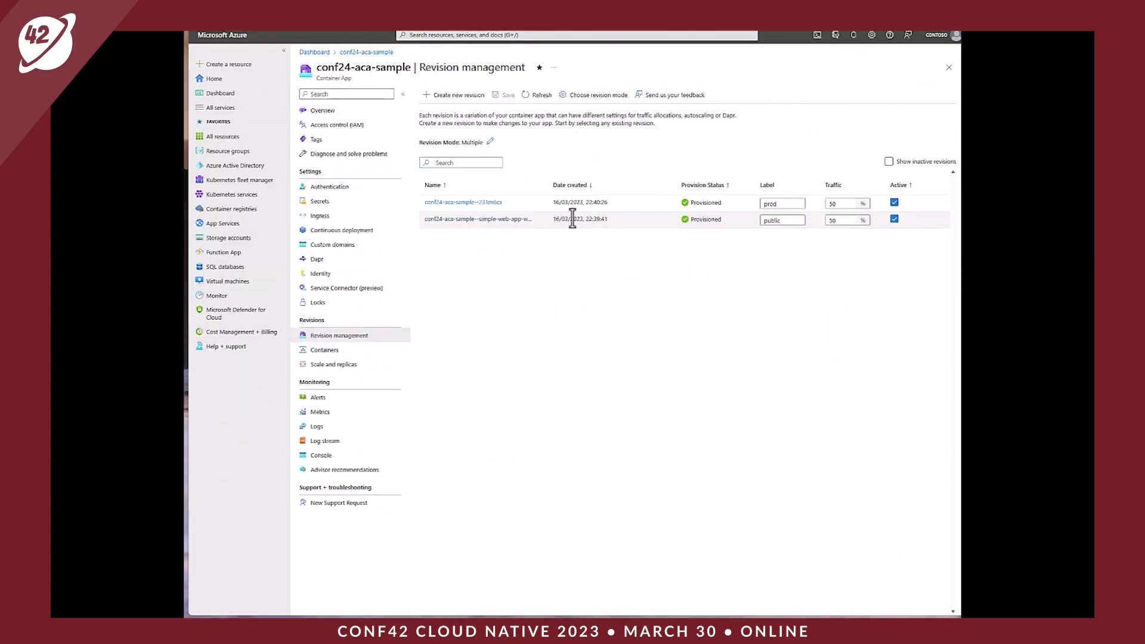
Step: Under Scale and replicas, base a new revision on conf24-aca-sample--simple-web-app-with-second
{"action": "left_click", "coordinate": [341, 365]}
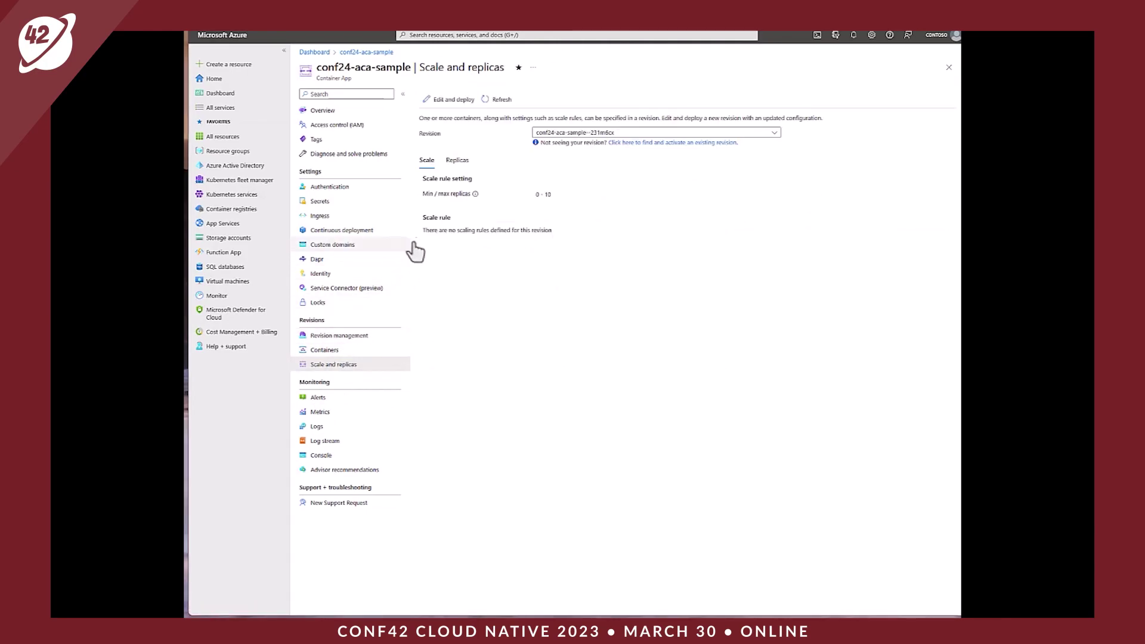
{"action": "left_click", "coordinate": [593, 135]}
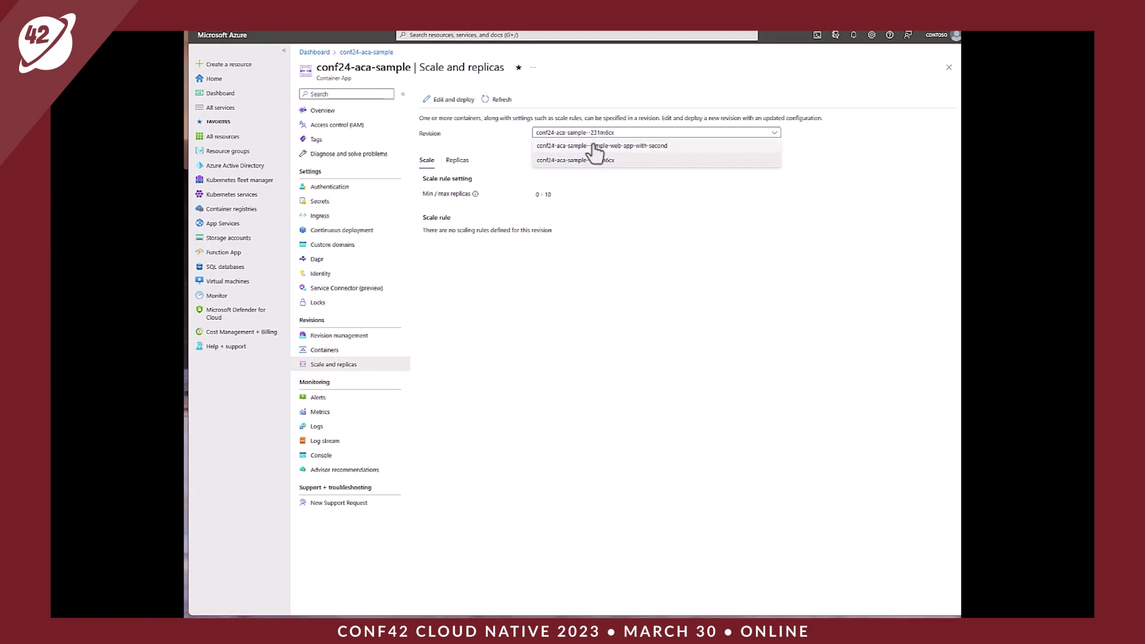
{"action": "left_click", "coordinate": [594, 146]}
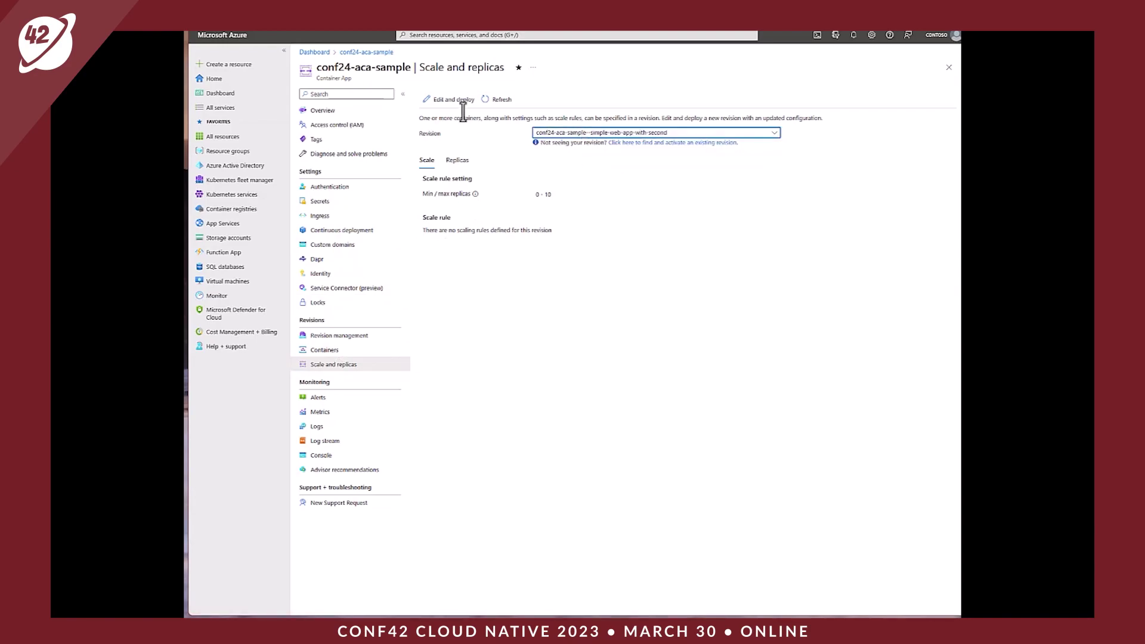
{"action": "left_click", "coordinate": [457, 99]}
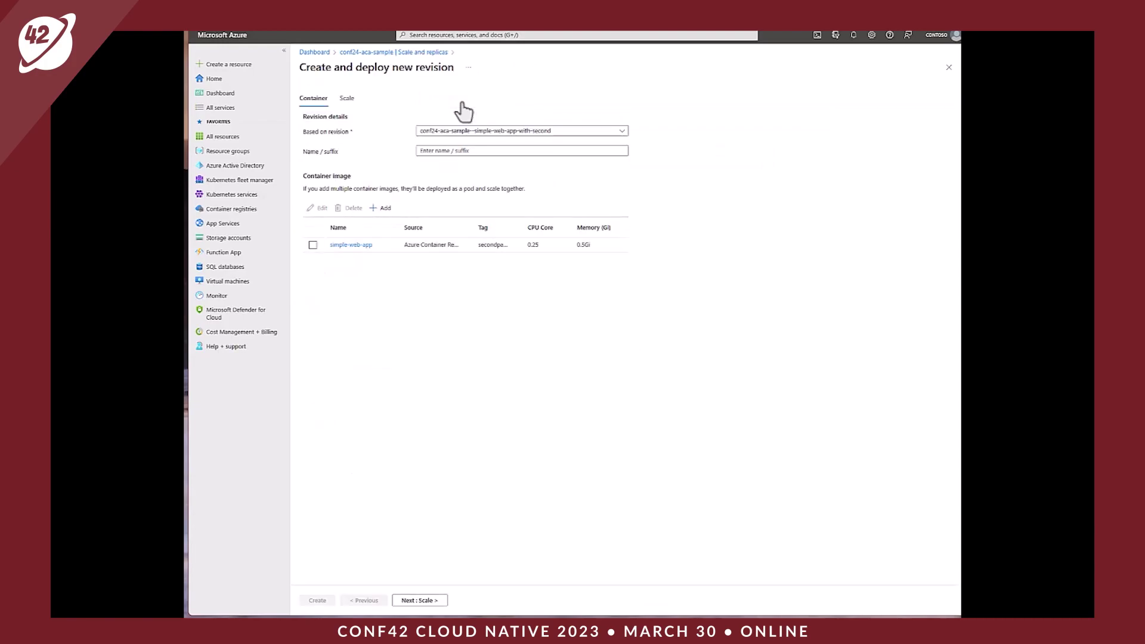
Step: Set minimum replicas to 2 and add HTTP scale rule load-on-site at 50 concurrent requests
{"action": "left_click", "coordinate": [348, 103]}
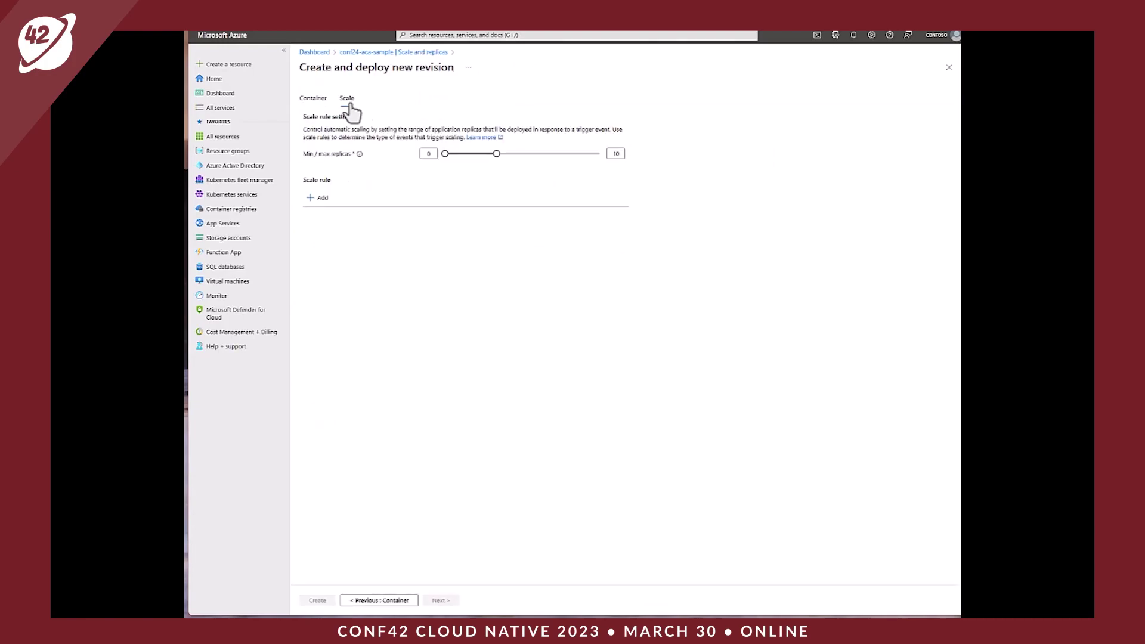
{"action": "left_click_drag", "start_coordinate": [445, 154], "coordinate": [457, 156]}
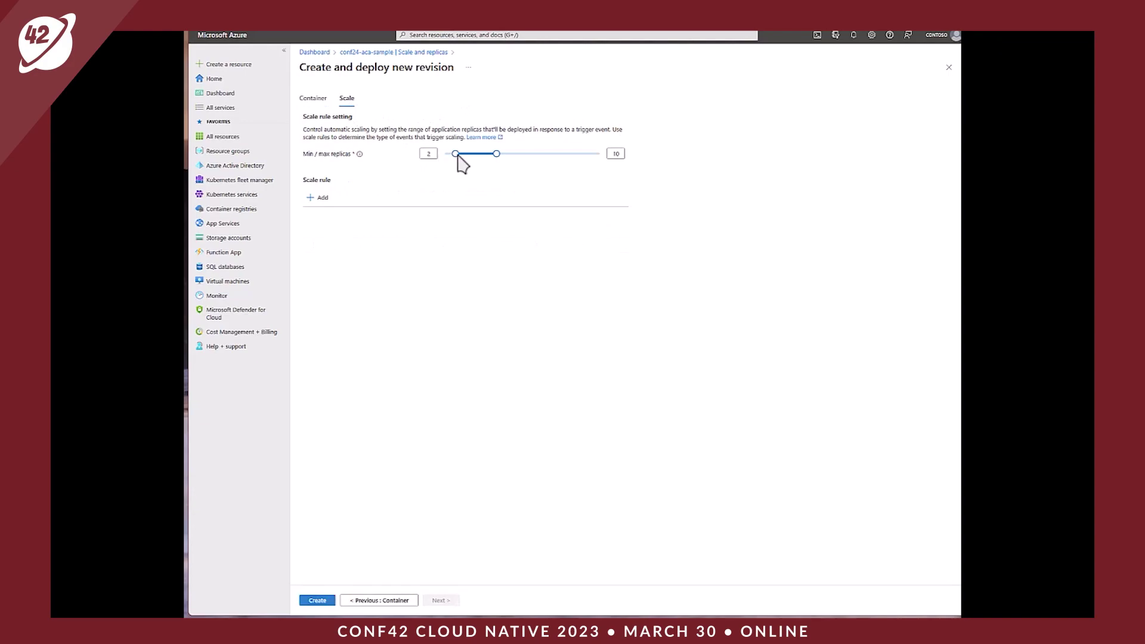
{"action": "left_click", "coordinate": [325, 199]}
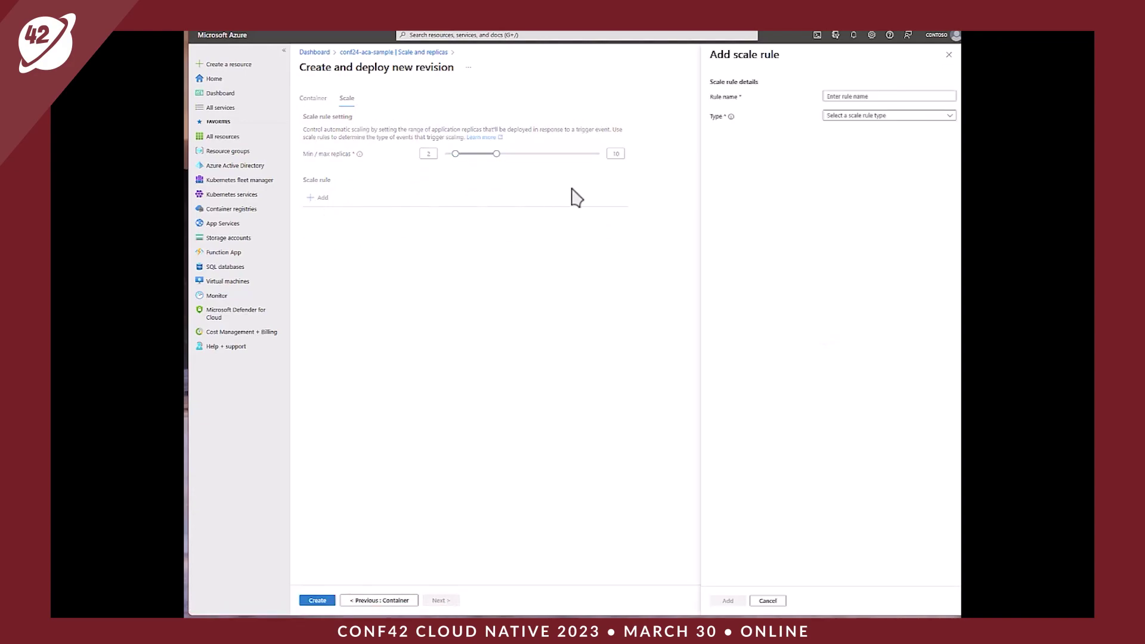
{"action": "left_click", "coordinate": [835, 116]}
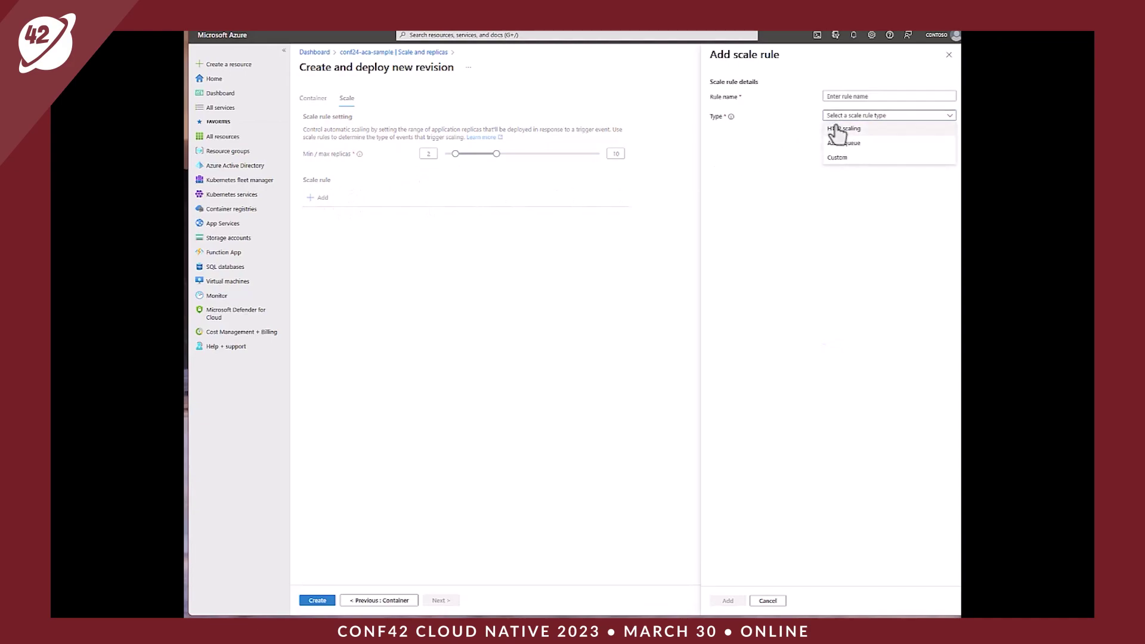
{"action": "left_click", "coordinate": [838, 127]}
{"action": "left_click", "coordinate": [836, 97]}
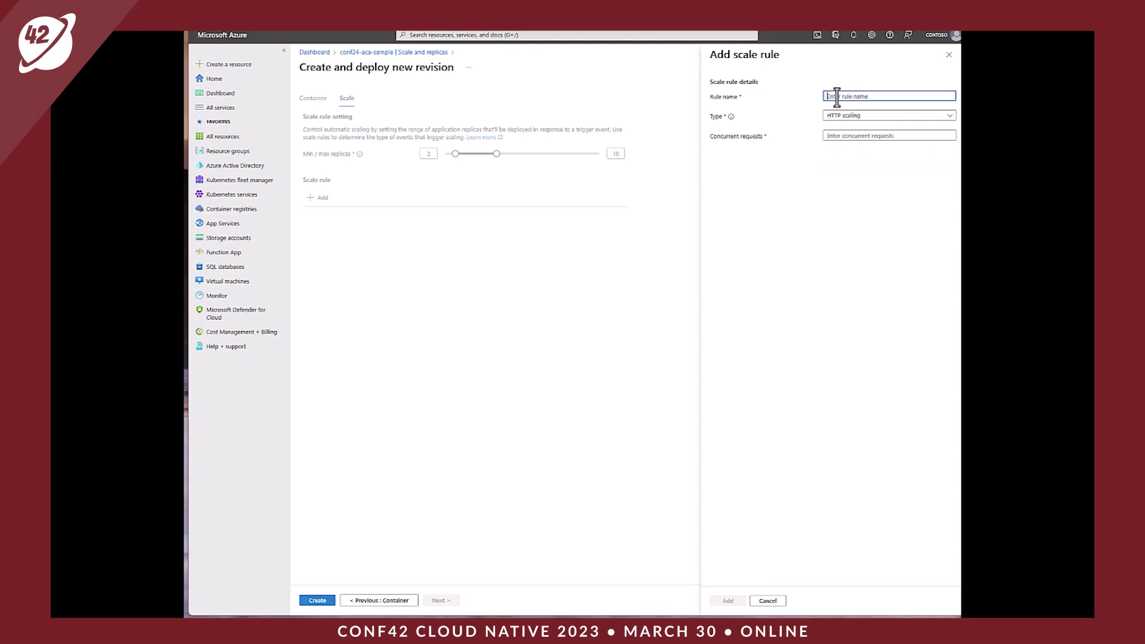
{"action": "type", "text": "loa"}
{"action": "type", "text": "dob"}
{"action": "type", "text": "n-site"}
{"action": "left_click", "coordinate": [847, 136]}
{"action": "type", "text": "50"}
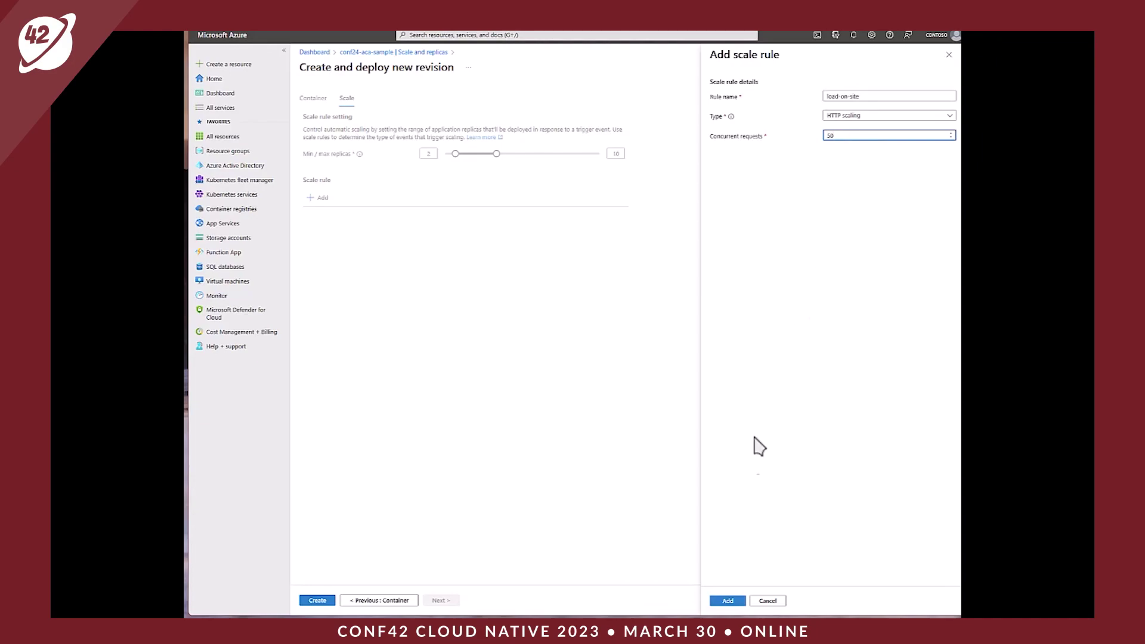
{"action": "left_click", "coordinate": [728, 601]}
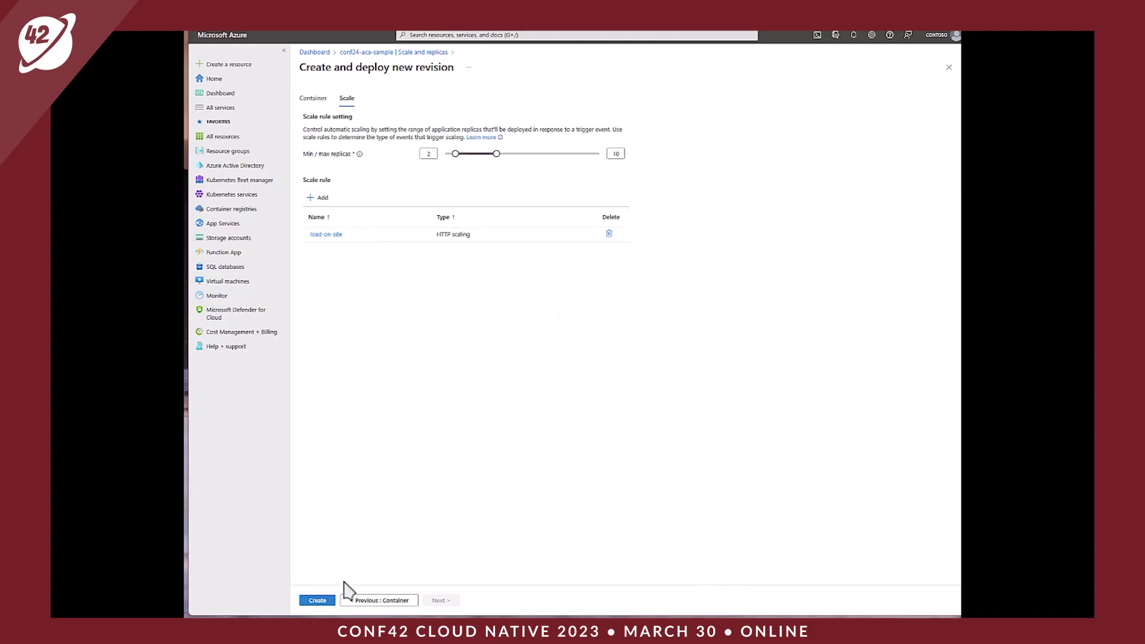
Step: Create the scaled revision and return to the revisions list, where it shows Provisioning at 0% traffic
{"action": "left_click", "coordinate": [317, 601]}
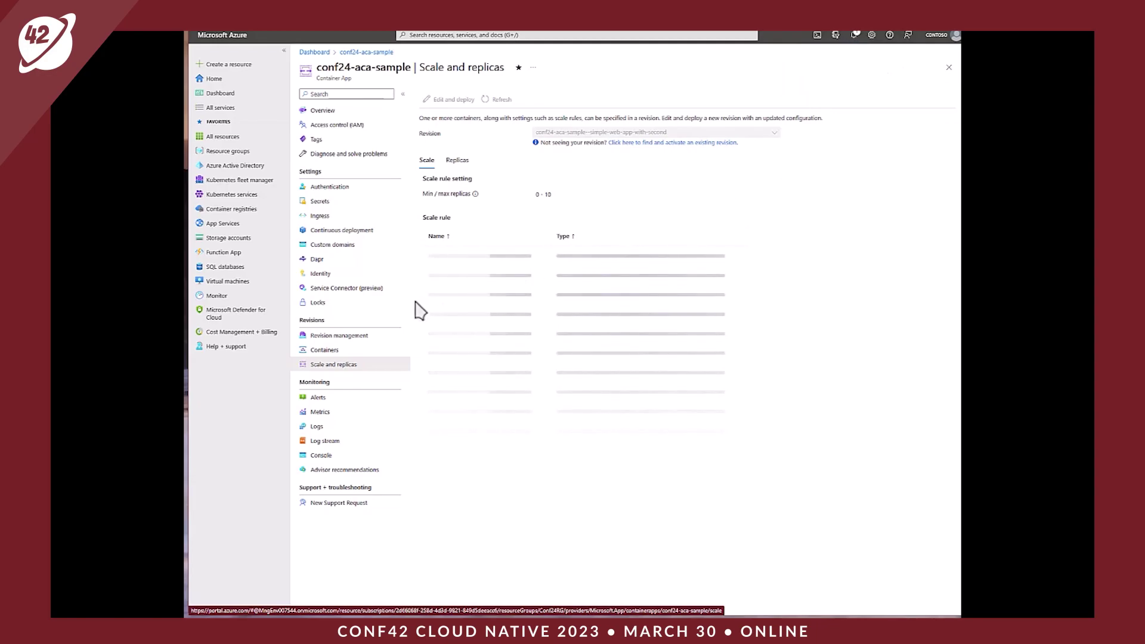
{"action": "left_click", "coordinate": [361, 343]}
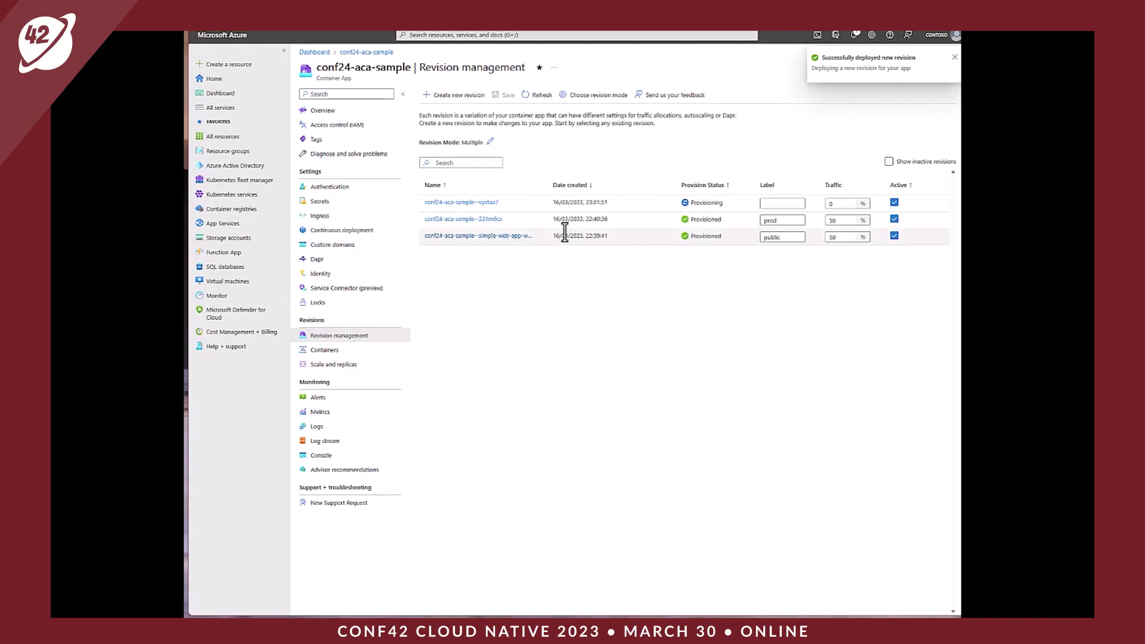
Step: Switch conf24-aca-sample to Single revision mode and apply it
{"action": "double_click", "coordinate": [838, 203]}
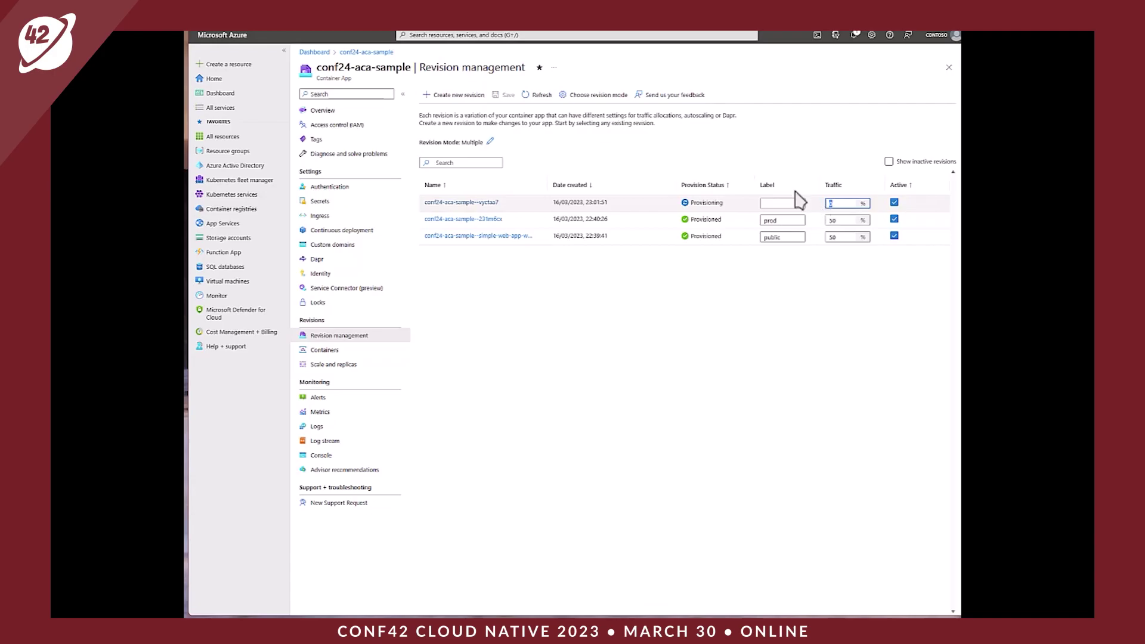
{"action": "left_click", "coordinate": [620, 97]}
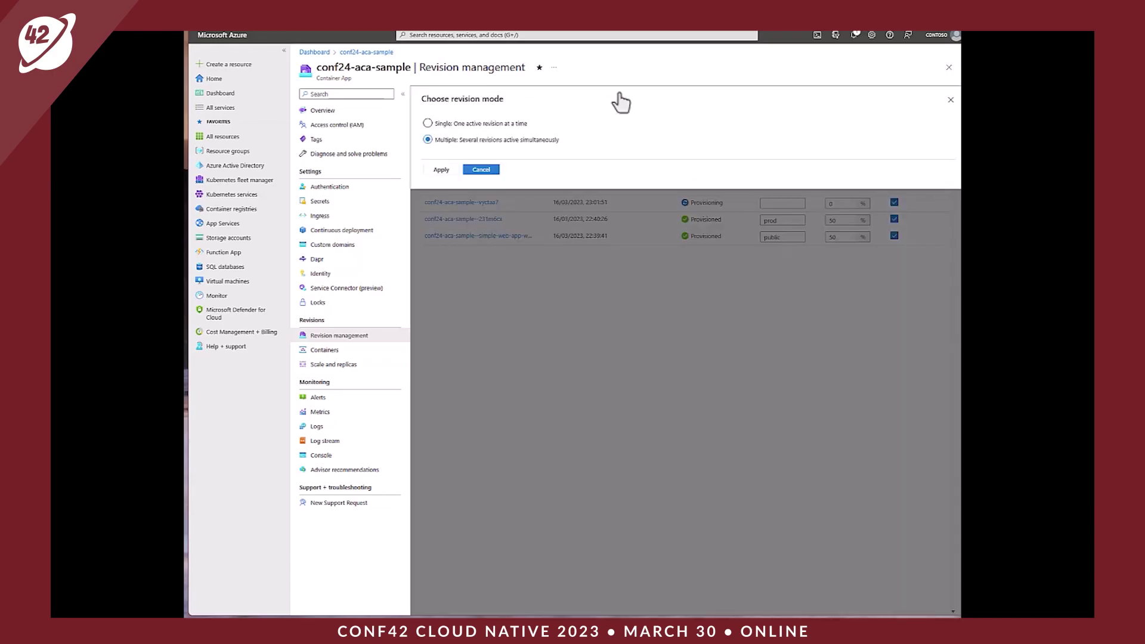
{"action": "left_click", "coordinate": [480, 124]}
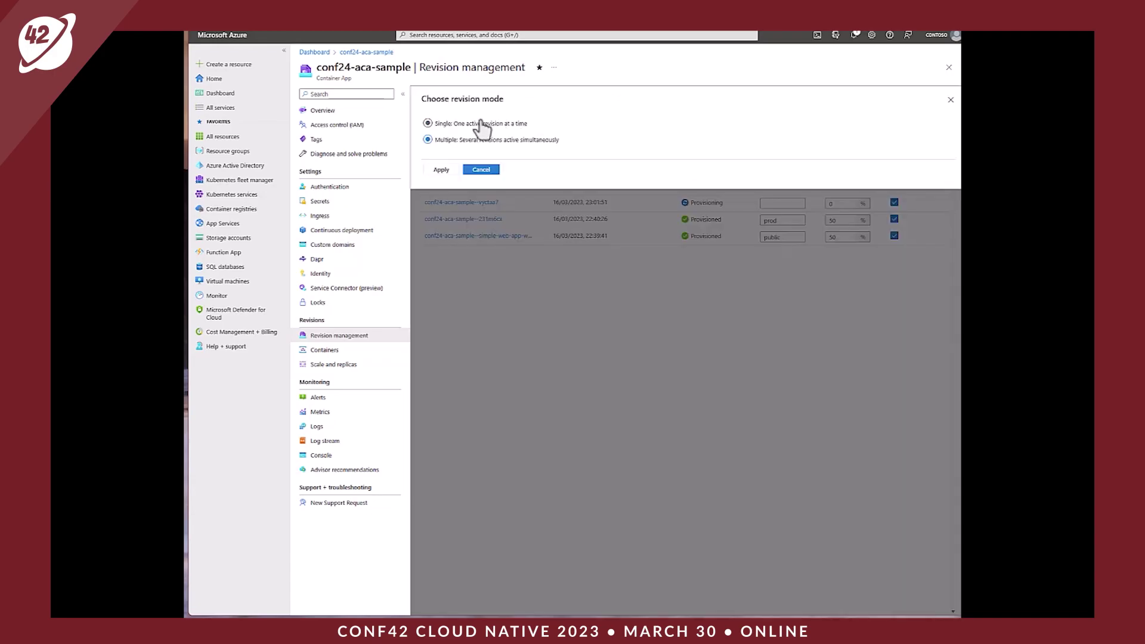
{"action": "left_click", "coordinate": [446, 170]}
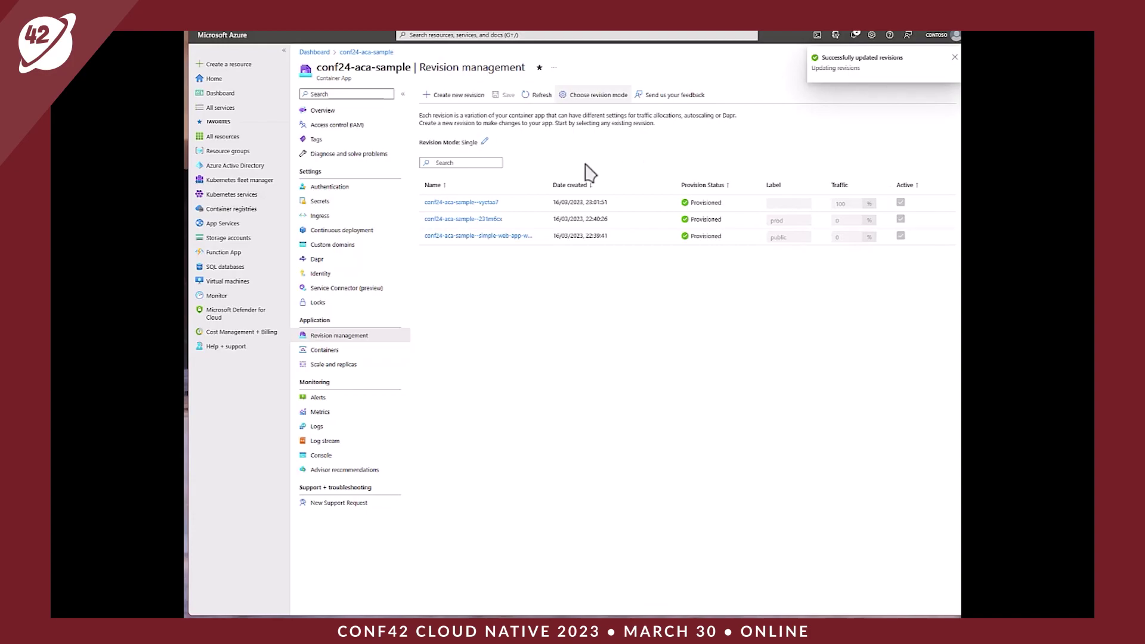
{"action": "left_click", "coordinate": [480, 204]}
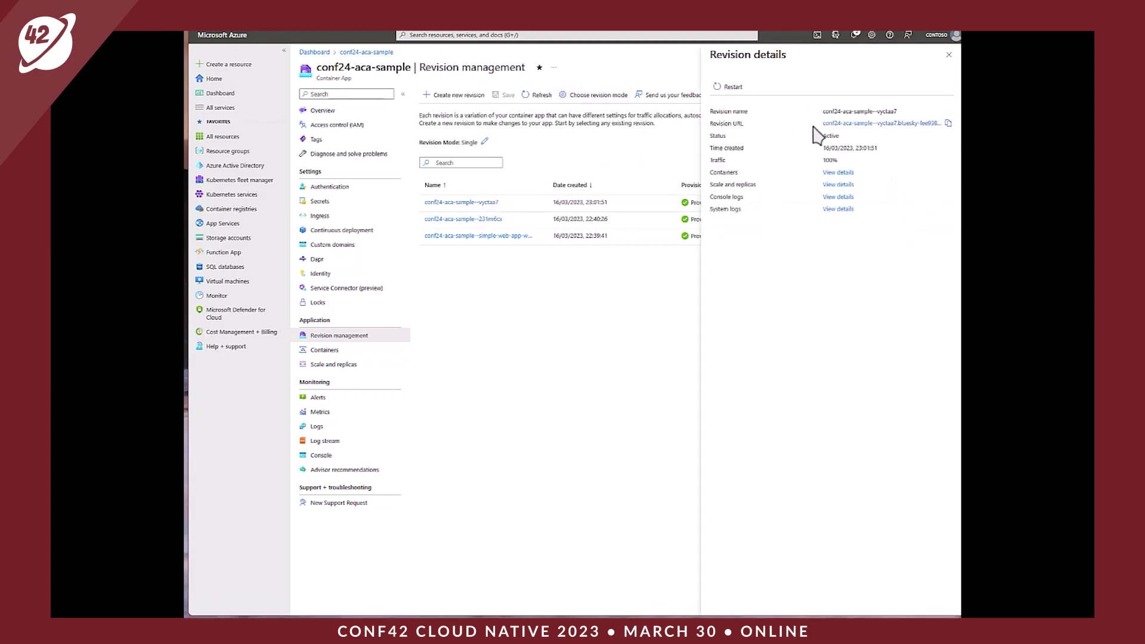
{"action": "left_click", "coordinate": [838, 185]}
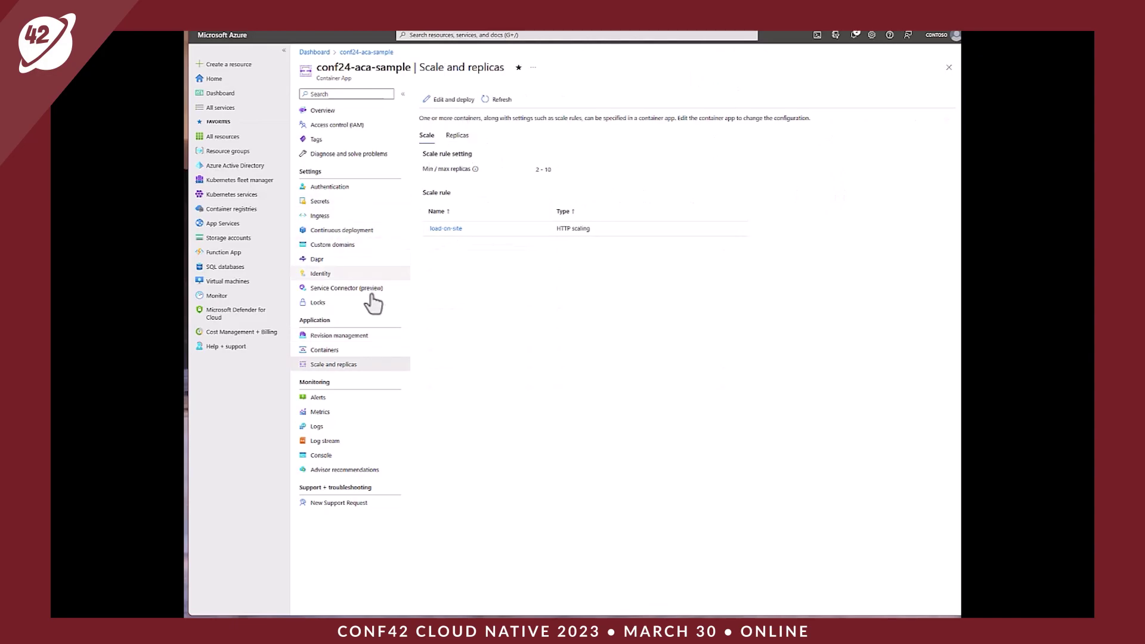
{"action": "left_click", "coordinate": [356, 339]}
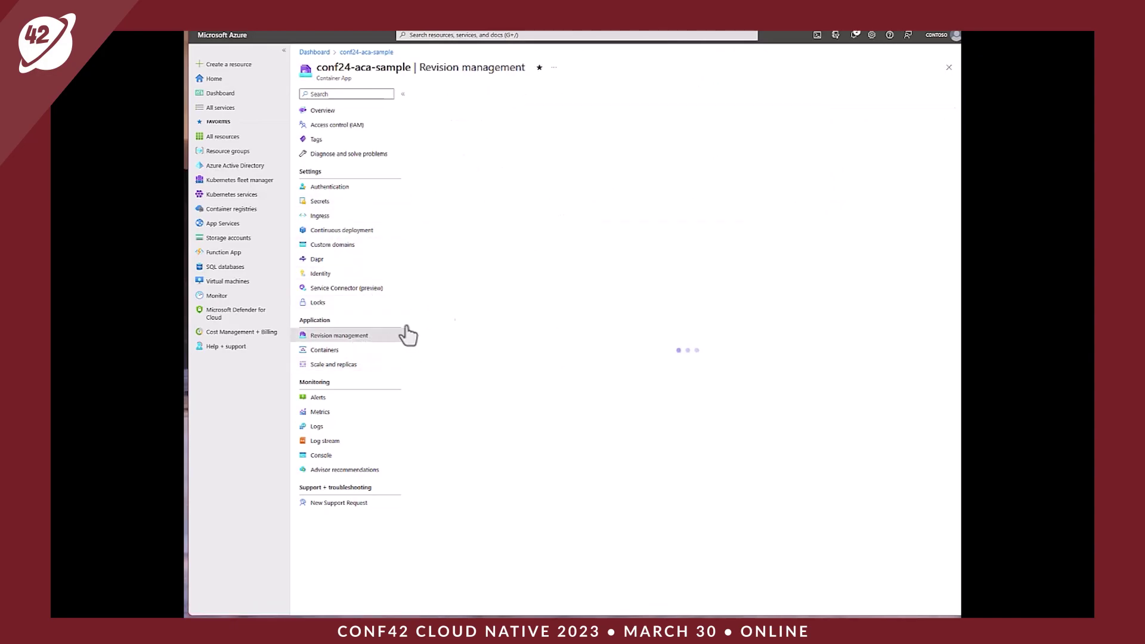
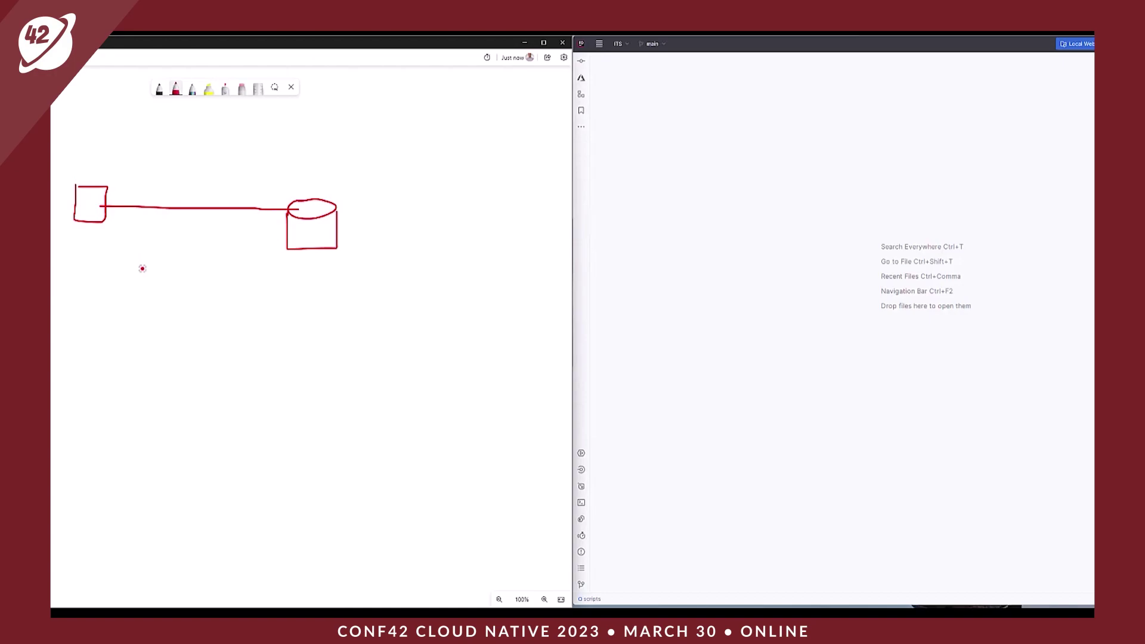
Step: Sketch a second box below the first, a dashed link between them, and lines into both boxes
{"action": "mouse_move", "coordinate": [142, 269]}
{"action": "left_mouse_down"}
{"action": "mouse_move", "coordinate": [142, 298]}
{"action": "mouse_move", "coordinate": [169, 304]}
{"action": "mouse_move", "coordinate": [182, 257]}
{"action": "mouse_move", "coordinate": [141, 258]}
{"action": "mouse_move", "coordinate": [142, 267]}
{"action": "left_mouse_up"}
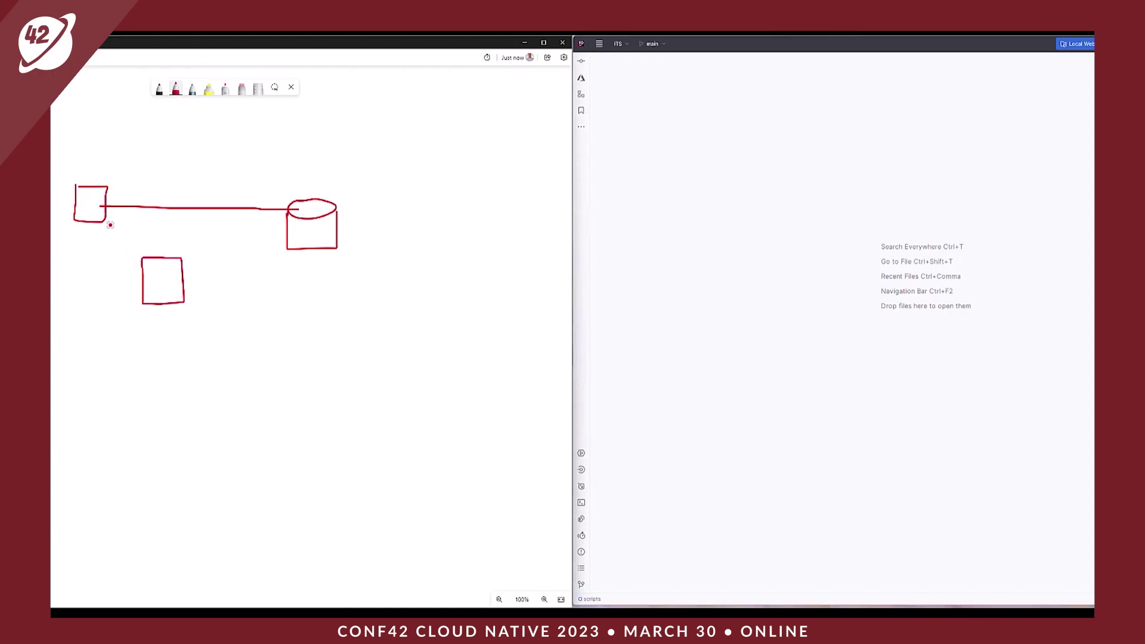
{"action": "left_click_drag", "start_coordinate": [105, 221], "coordinate": [137, 253]}
{"action": "left_click_drag", "start_coordinate": [52, 253], "coordinate": [82, 214]}
{"action": "left_click_drag", "start_coordinate": [51, 270], "coordinate": [144, 269]}
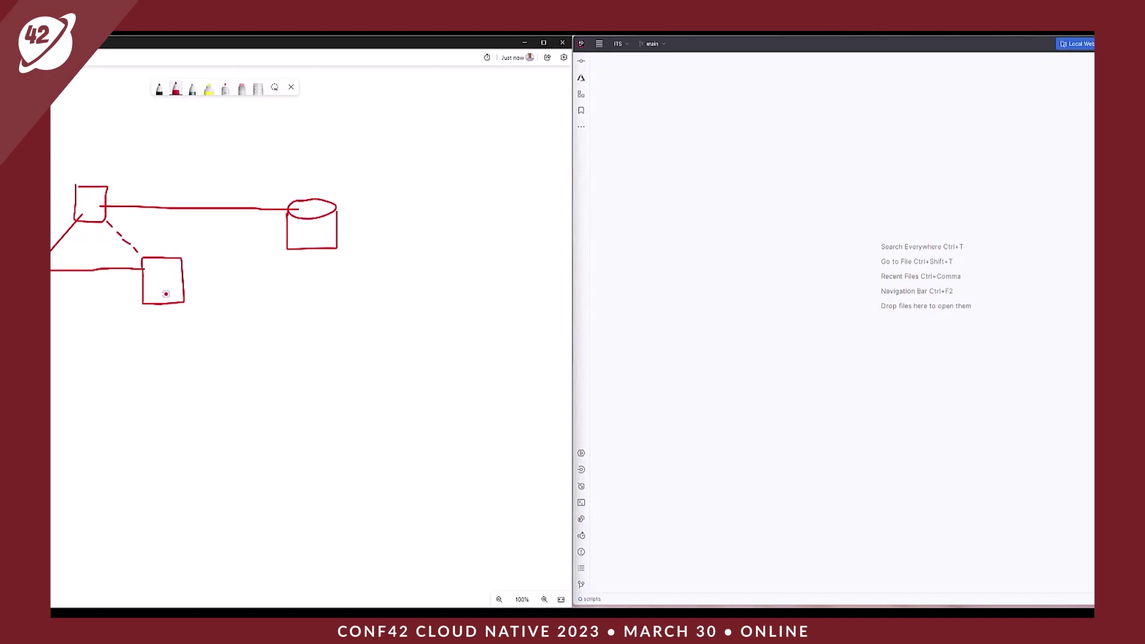
Step: Add a small box linked to the database cylinder, a rightward arrow from it, and another connector
{"action": "mouse_move", "coordinate": [214, 312]}
{"action": "left_mouse_down"}
{"action": "mouse_move", "coordinate": [213, 340]}
{"action": "mouse_move", "coordinate": [243, 330]}
{"action": "mouse_move", "coordinate": [212, 315]}
{"action": "left_mouse_up"}
{"action": "left_click_drag", "start_coordinate": [279, 253], "coordinate": [242, 302]}
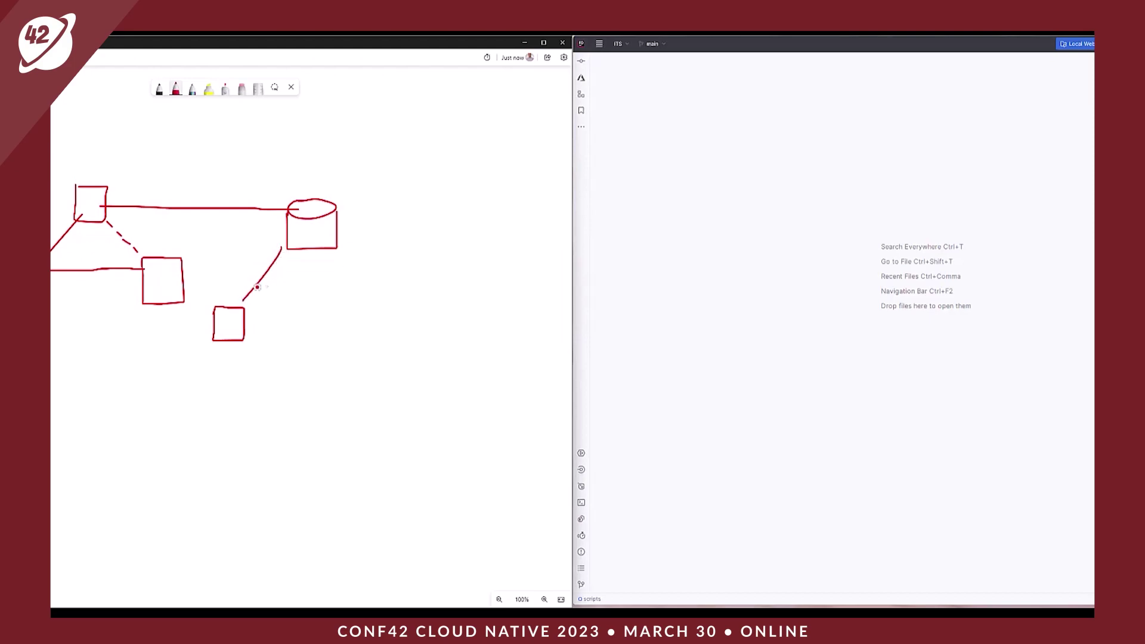
{"action": "mouse_move", "coordinate": [253, 316]}
{"action": "left_mouse_down"}
{"action": "mouse_move", "coordinate": [350, 323]}
{"action": "mouse_move", "coordinate": [336, 305]}
{"action": "mouse_move", "coordinate": [348, 305]}
{"action": "mouse_move", "coordinate": [339, 323]}
{"action": "left_mouse_up"}
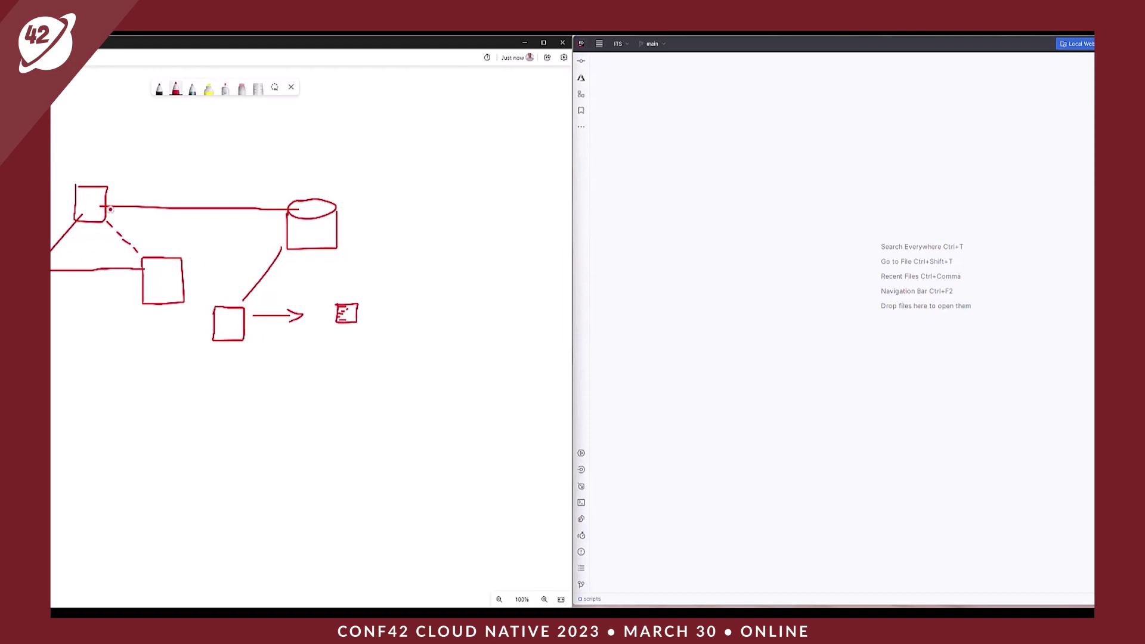
{"action": "mouse_move", "coordinate": [106, 209]}
{"action": "left_mouse_down"}
{"action": "mouse_move", "coordinate": [224, 290]}
{"action": "mouse_move", "coordinate": [222, 305]}
{"action": "left_mouse_up"}
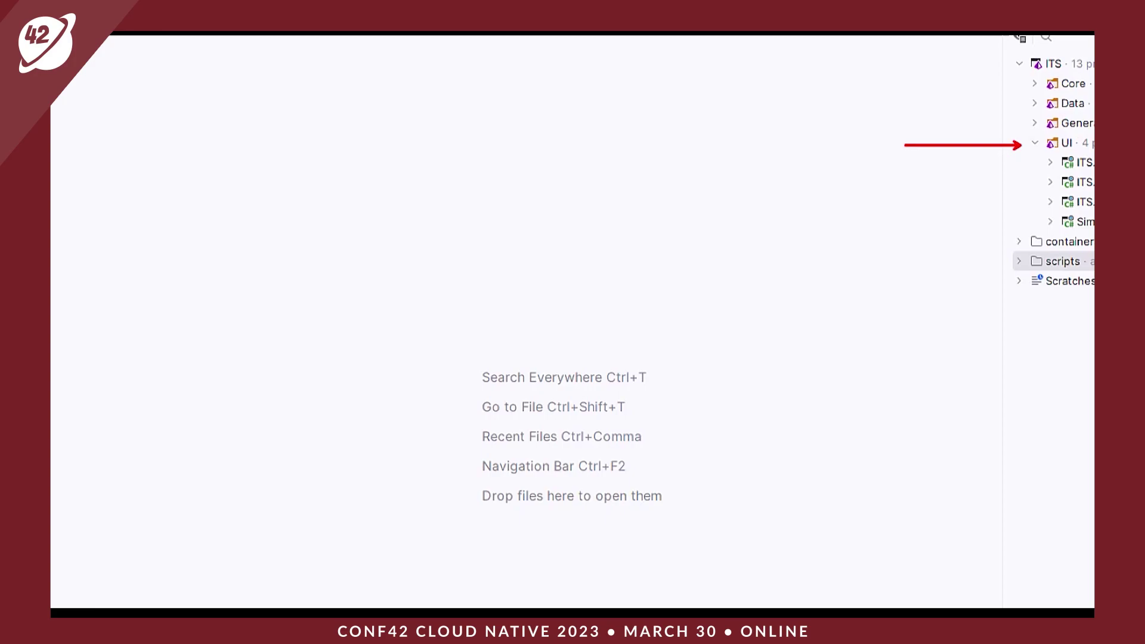
Step: Draw arrows on the Solution tree pointing at the three UI projects, the project above them, and Data
{"action": "left_click_drag", "start_coordinate": [938, 183], "coordinate": [1045, 183]}
{"action": "left_click_drag", "start_coordinate": [945, 204], "coordinate": [1048, 204]}
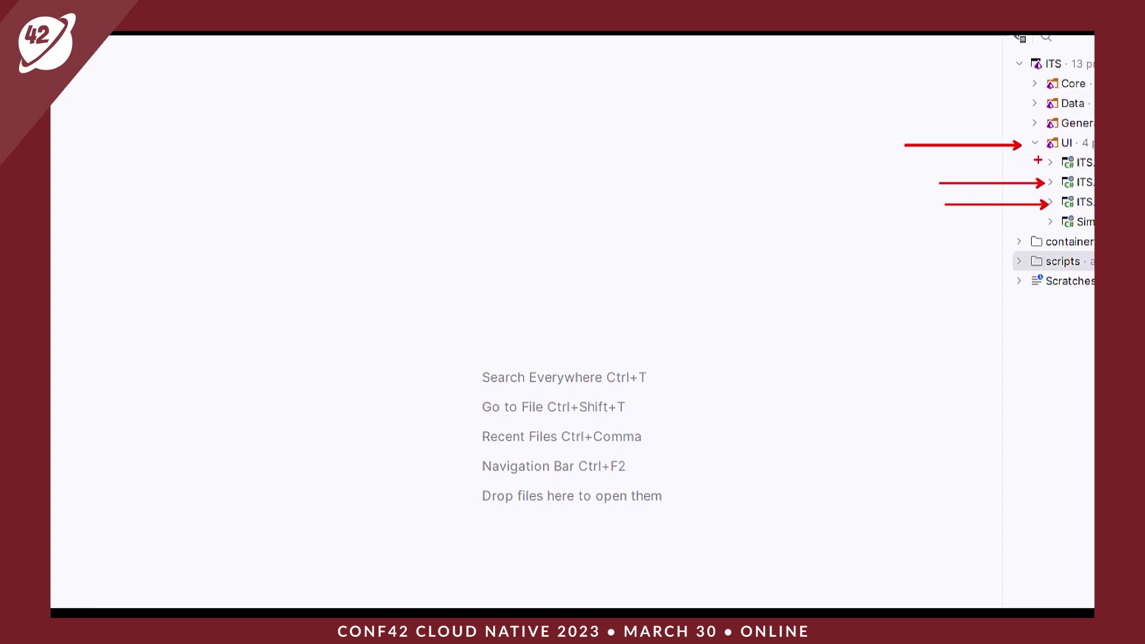
{"action": "left_click_drag", "start_coordinate": [1042, 161], "coordinate": [942, 161]}
{"action": "left_click_drag", "start_coordinate": [1018, 122], "coordinate": [910, 122]}
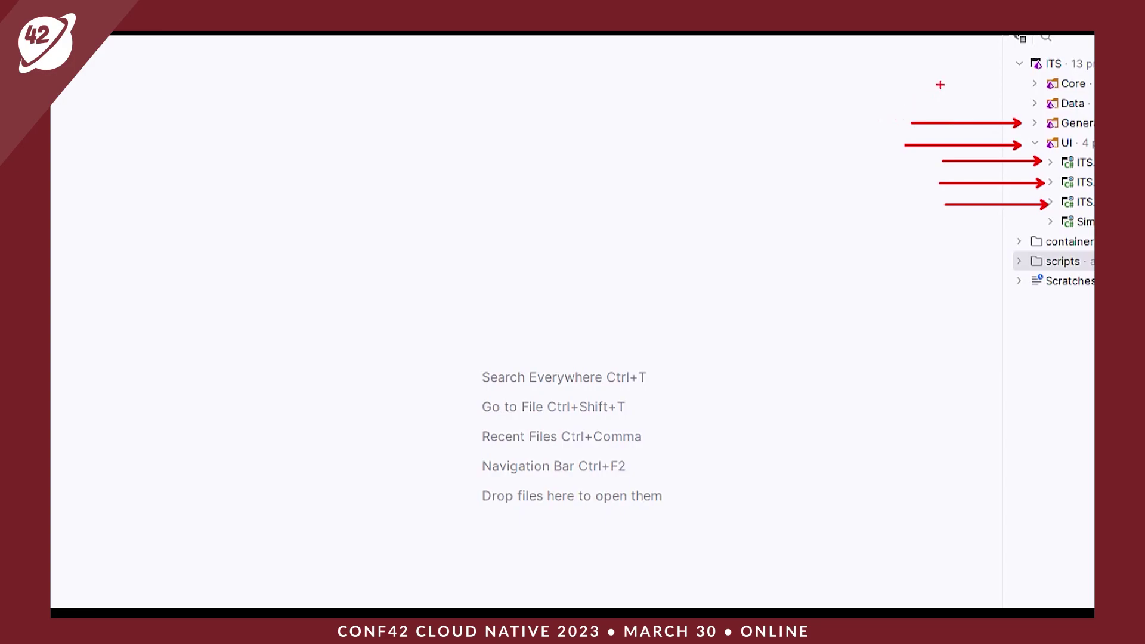
{"action": "left_click_drag", "start_coordinate": [1018, 103], "coordinate": [914, 102]}
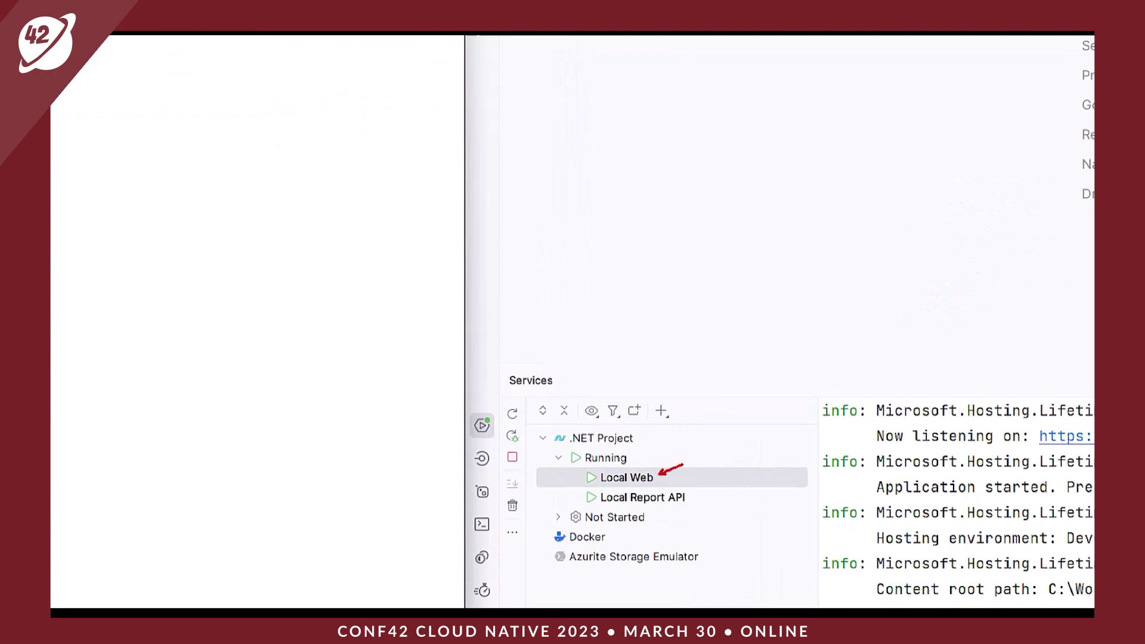
Step: Draw arrows at the Local Web and Local Report API services, then exit the zoomed annotation view
{"action": "left_click_drag", "start_coordinate": [683, 464], "coordinate": [728, 444]}
{"action": "left_click_drag", "start_coordinate": [697, 486], "coordinate": [776, 452]}
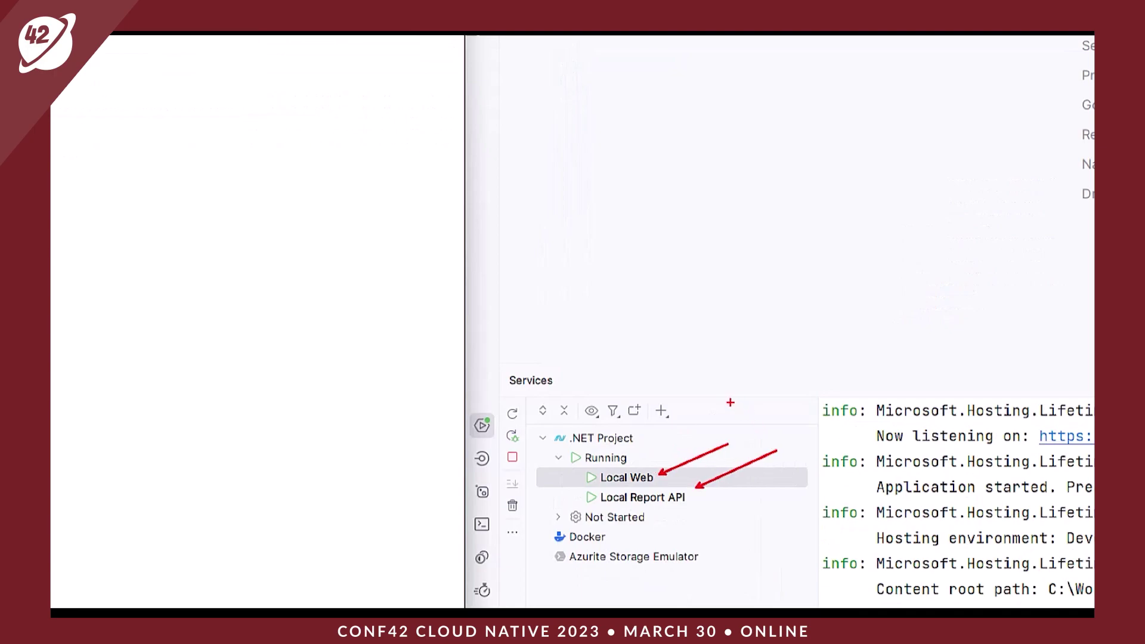
{"action": "key", "text": "Escape"}
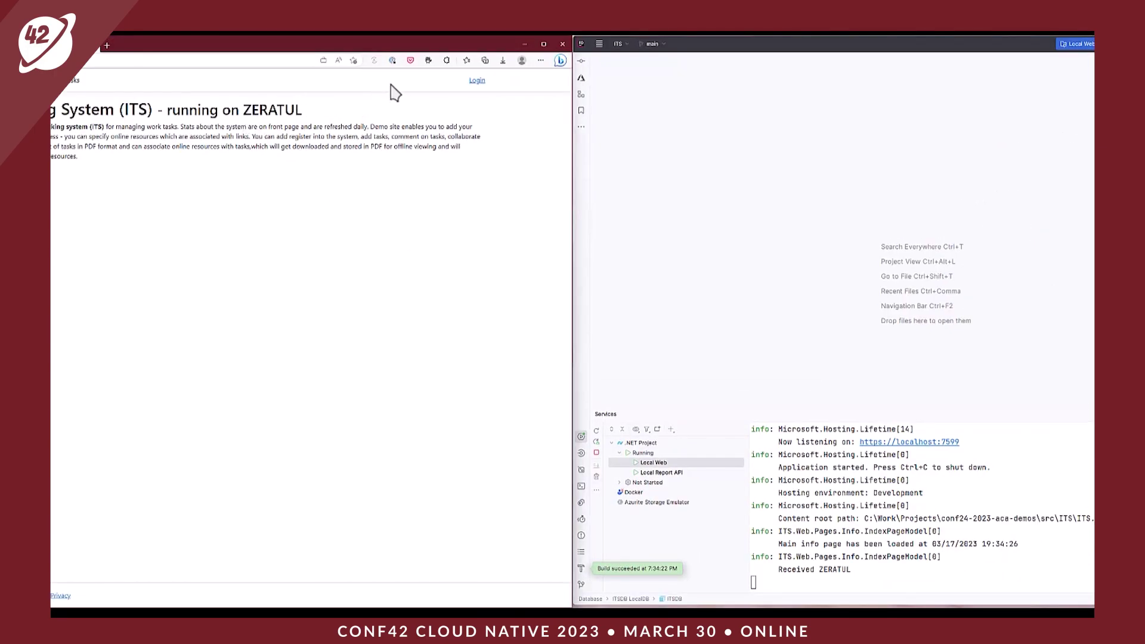
Step: Log in to the local ITS site with a username and password
{"action": "left_click_drag", "start_coordinate": [302, 109], "coordinate": [243, 109]}
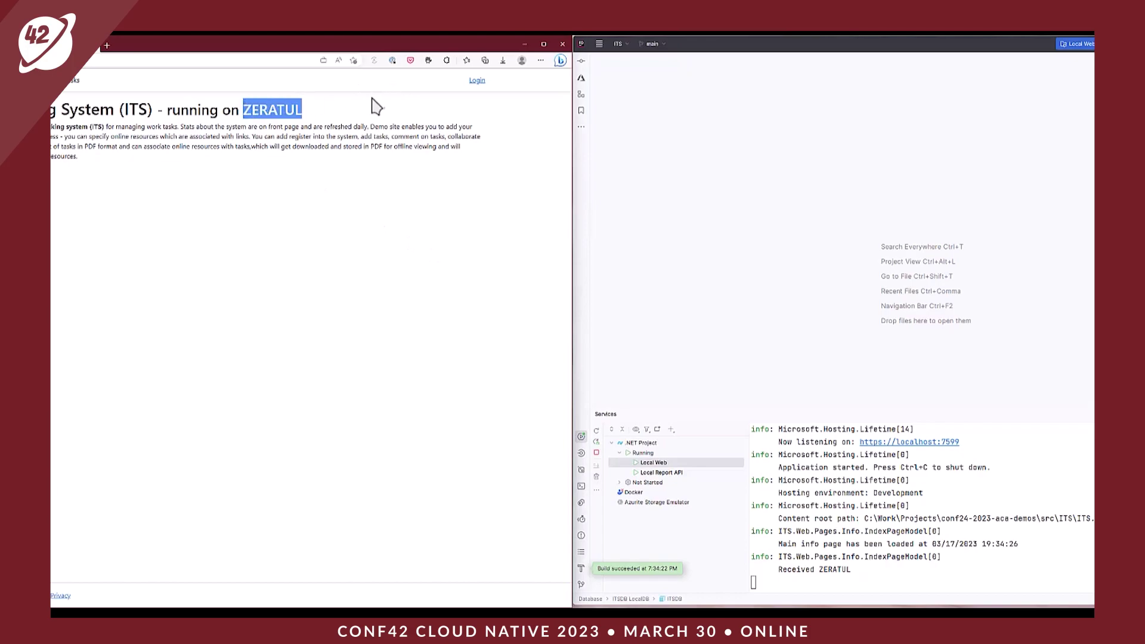
{"action": "left_click", "coordinate": [477, 79]}
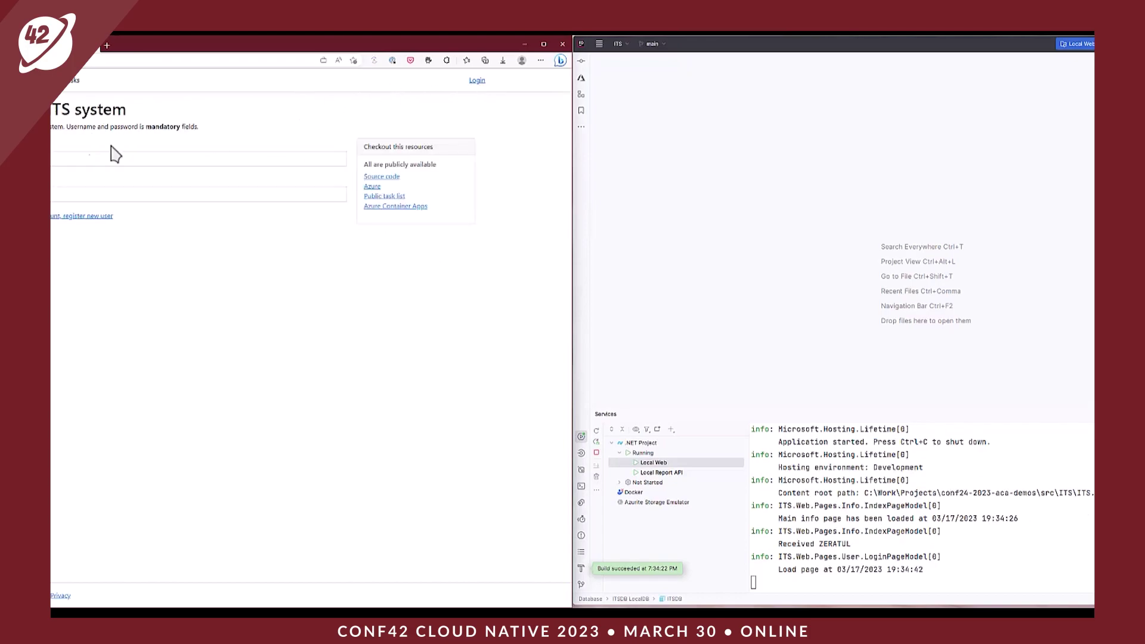
{"action": "left_click", "coordinate": [115, 156]}
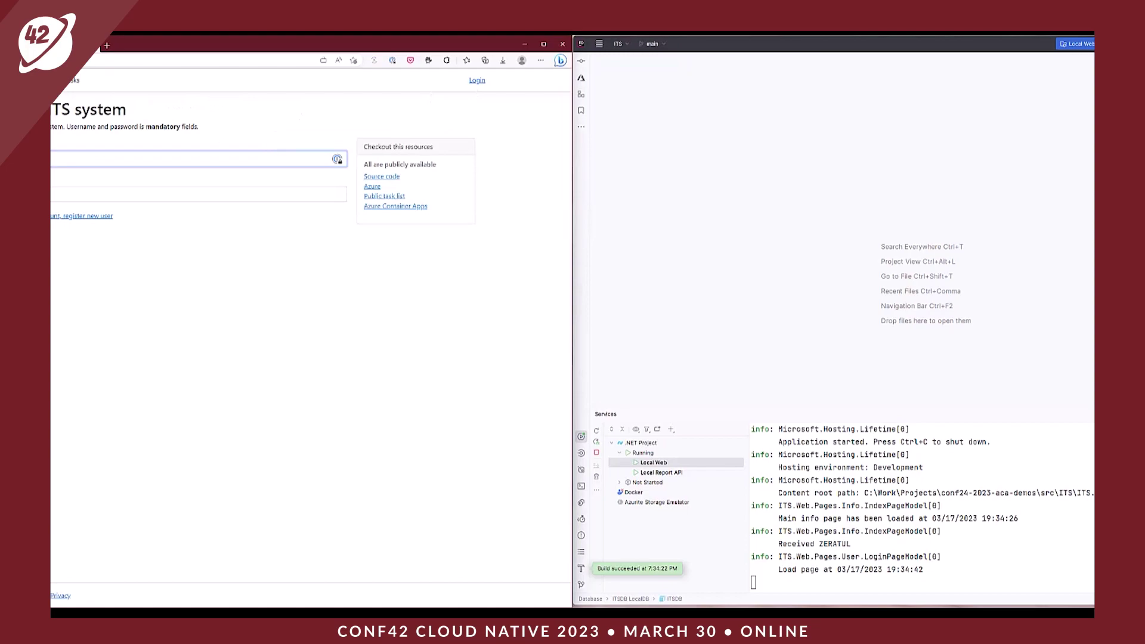
{"action": "left_click", "coordinate": [197, 193]}
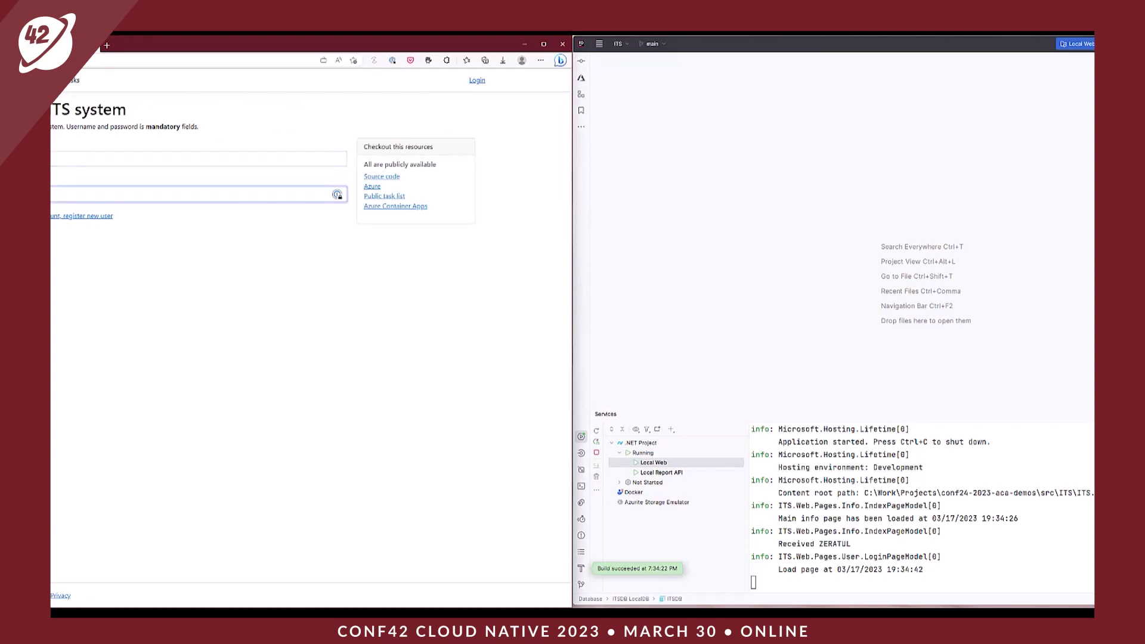
{"action": "key", "text": "Return"}
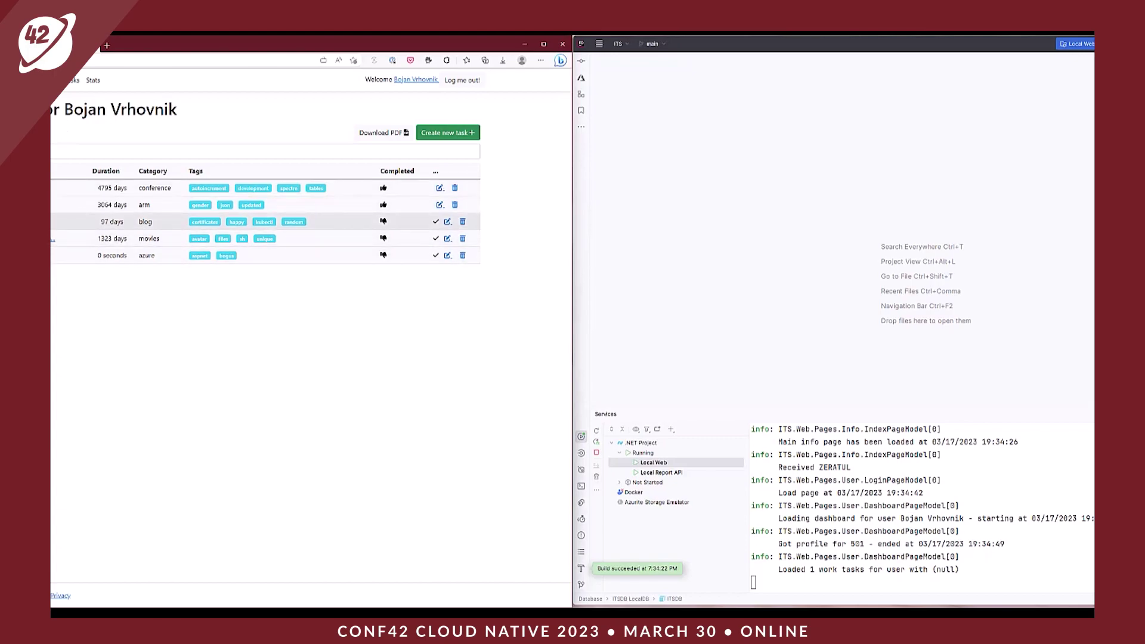
Step: Return to the ITS home page and mark its quick stats with an arrow
{"action": "left_click", "coordinate": [53, 205]}
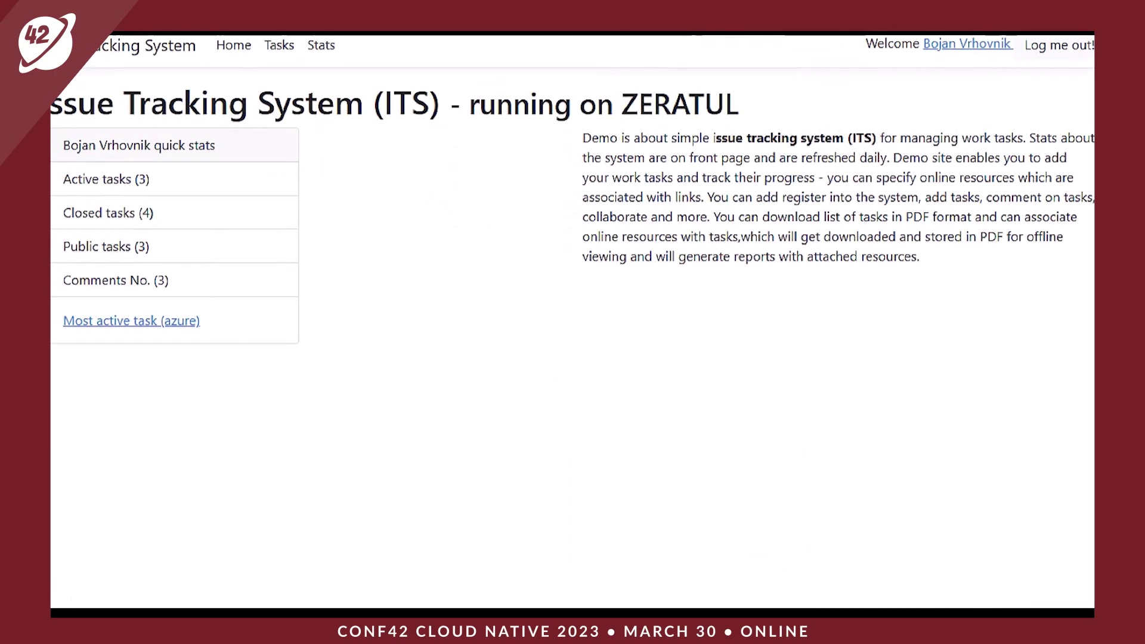
{"action": "left_click_drag", "start_coordinate": [306, 192], "coordinate": [478, 193]}
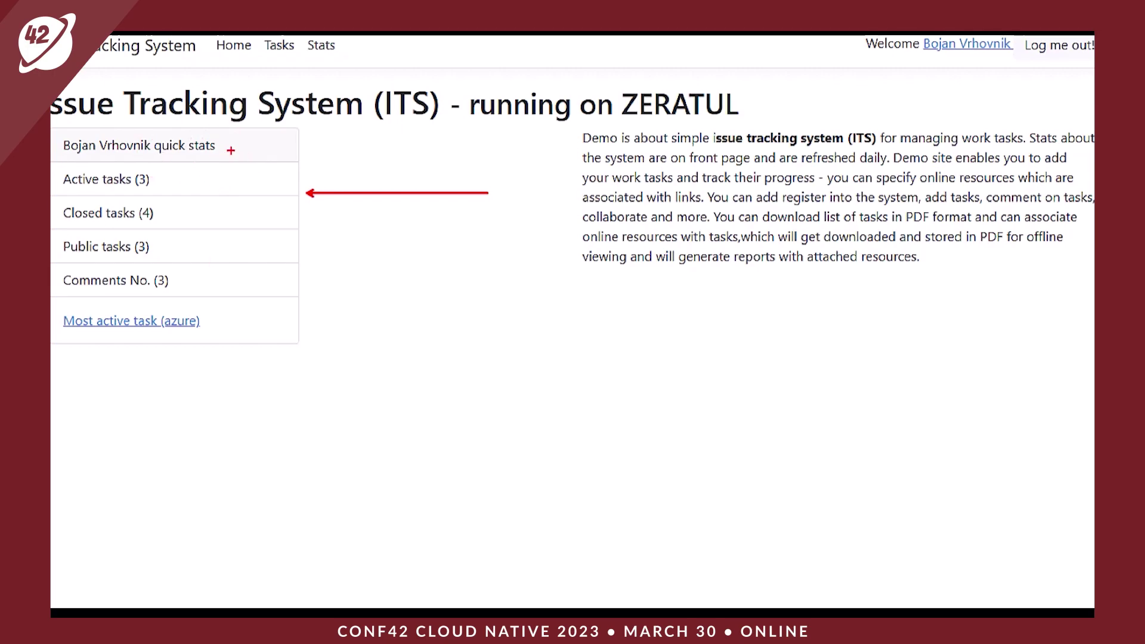
{"action": "key", "text": "Escape"}
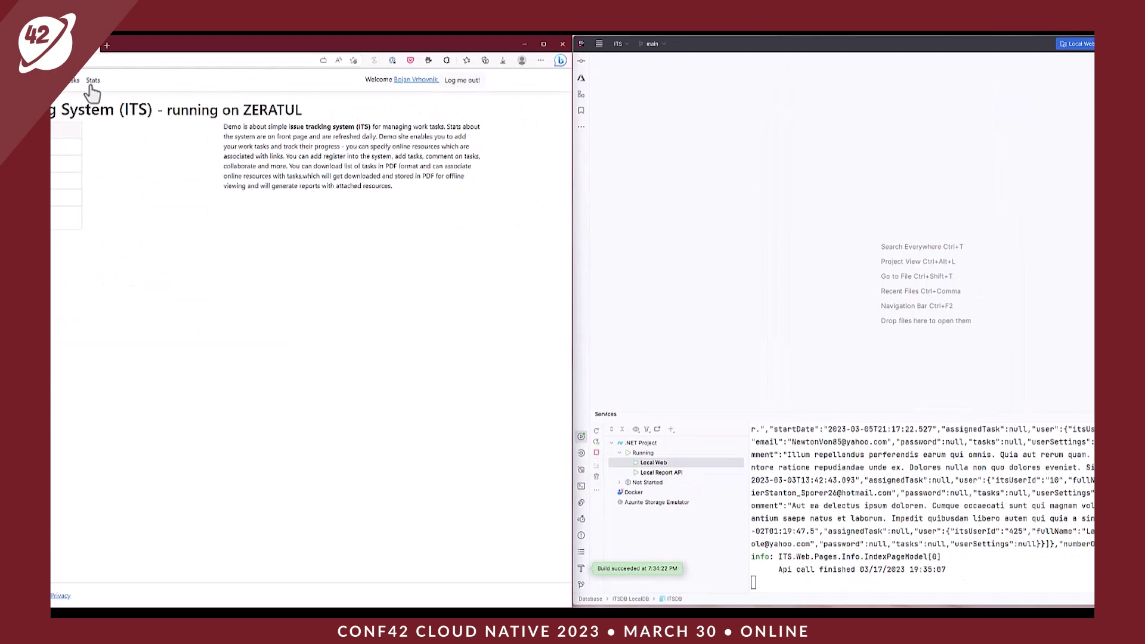
Step: From the task list, generate the 'Public task stats!' PDF, scroll through it, and close it
{"action": "left_click", "coordinate": [75, 81]}
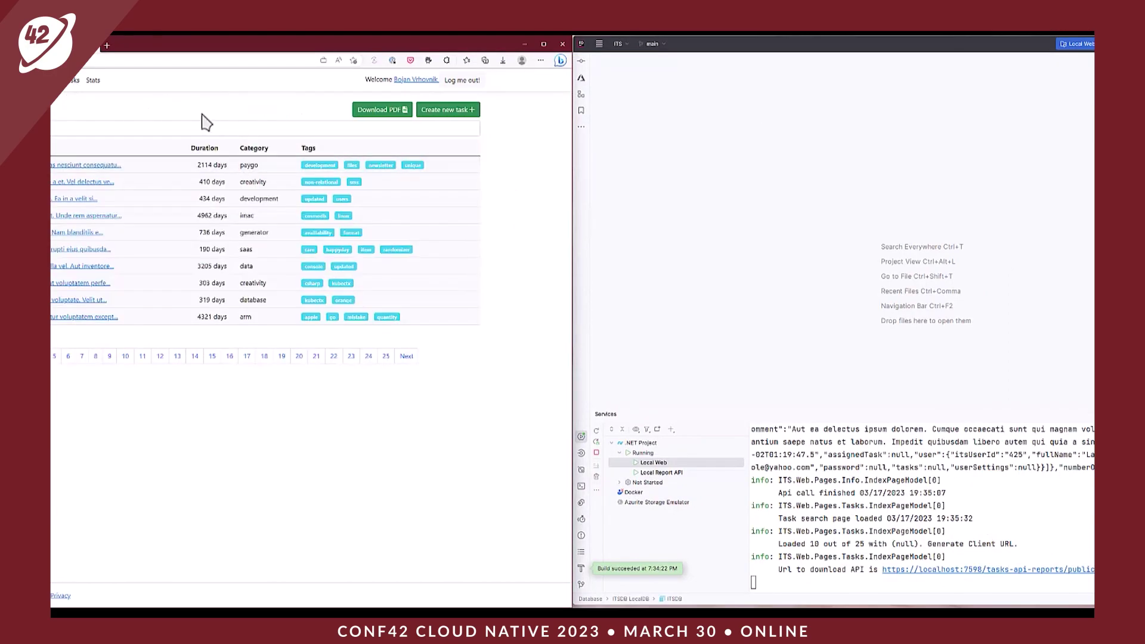
{"action": "left_click", "coordinate": [383, 111]}
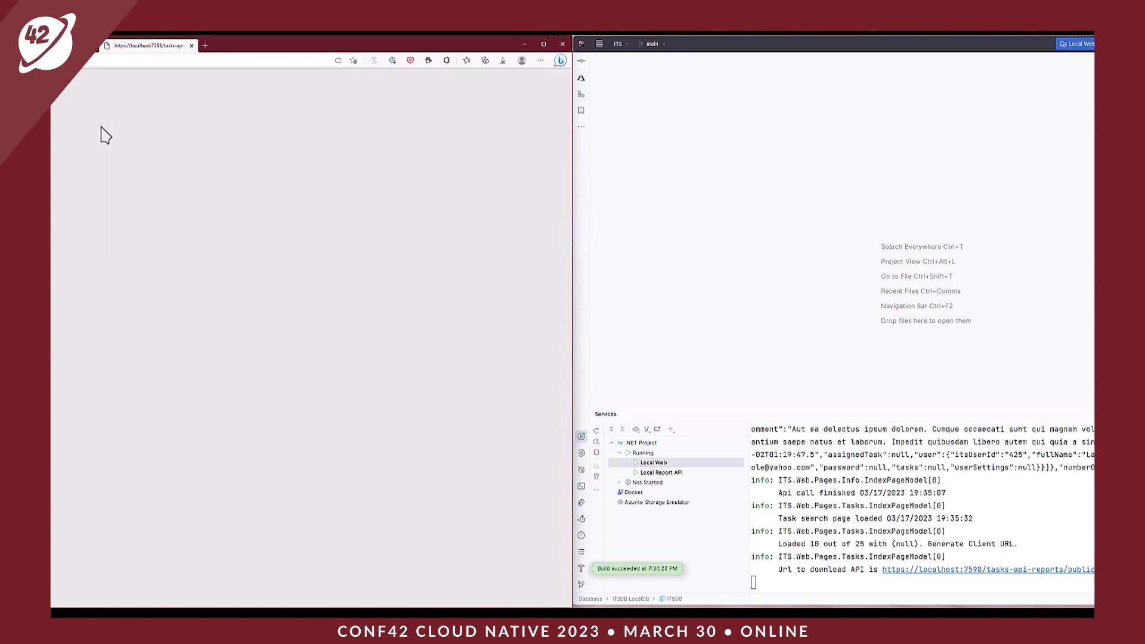
{"action": "scroll", "coordinate": [246, 208], "scroll_direction": "down", "scroll_amount": 7}
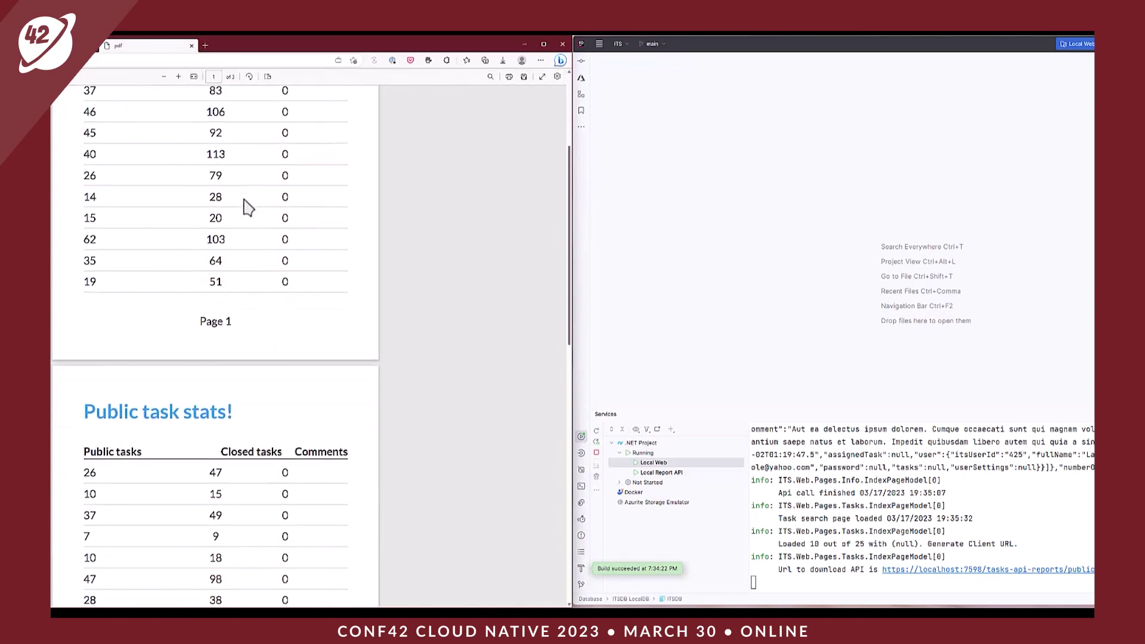
{"action": "scroll", "coordinate": [246, 208], "scroll_direction": "down", "scroll_amount": 7}
{"action": "scroll", "coordinate": [246, 207], "scroll_direction": "up", "scroll_amount": 10}
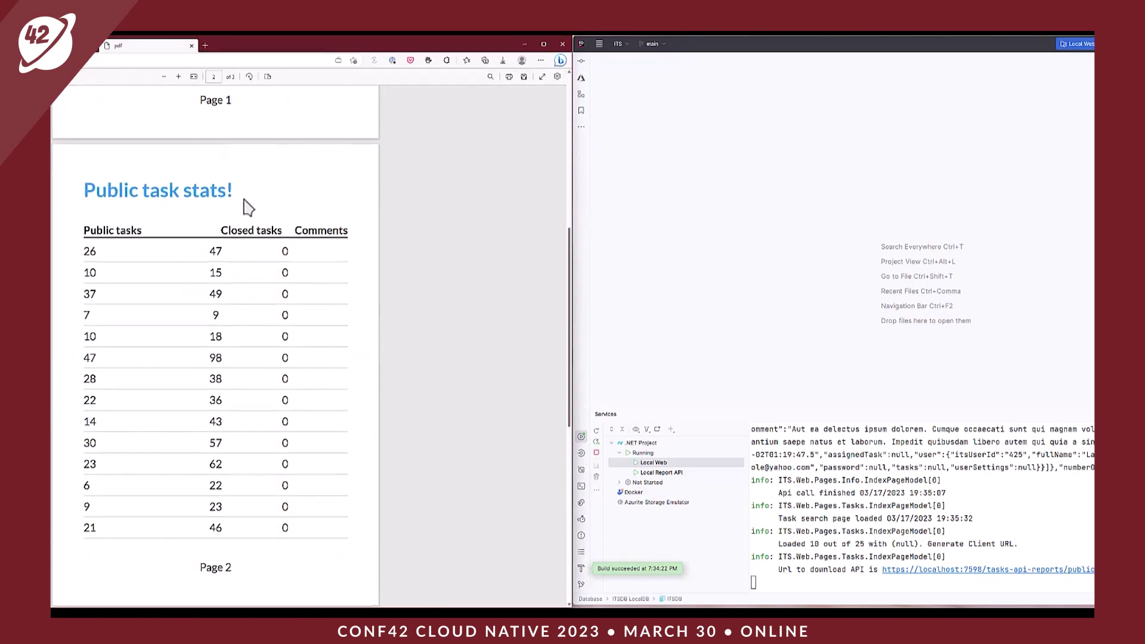
{"action": "scroll", "coordinate": [248, 208], "scroll_direction": "up", "scroll_amount": 6}
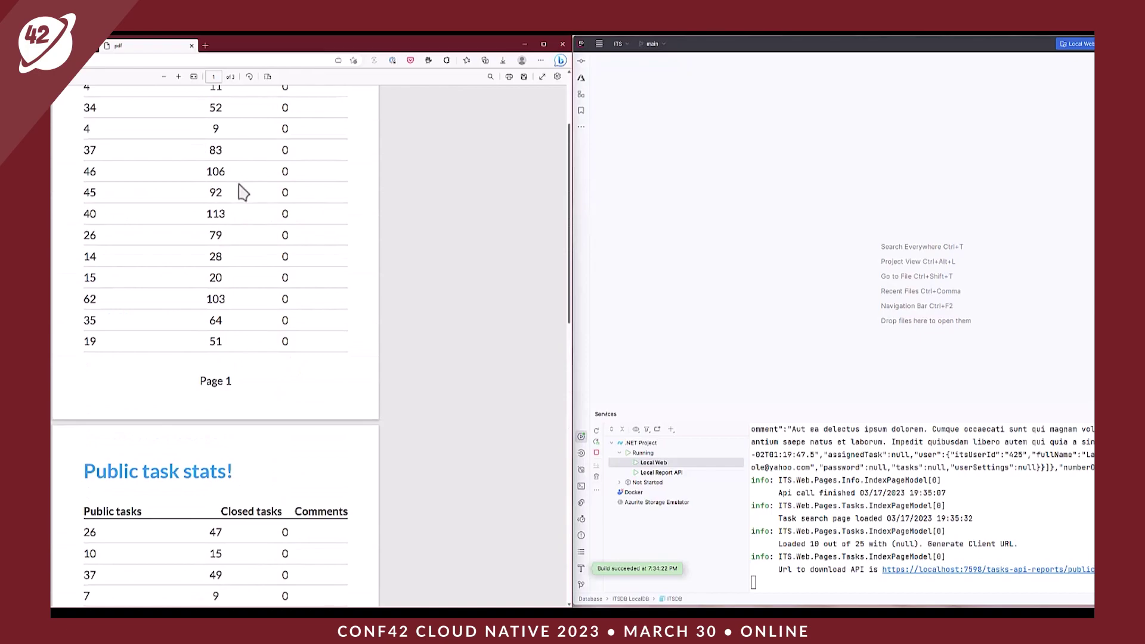
{"action": "left_click", "coordinate": [191, 46]}
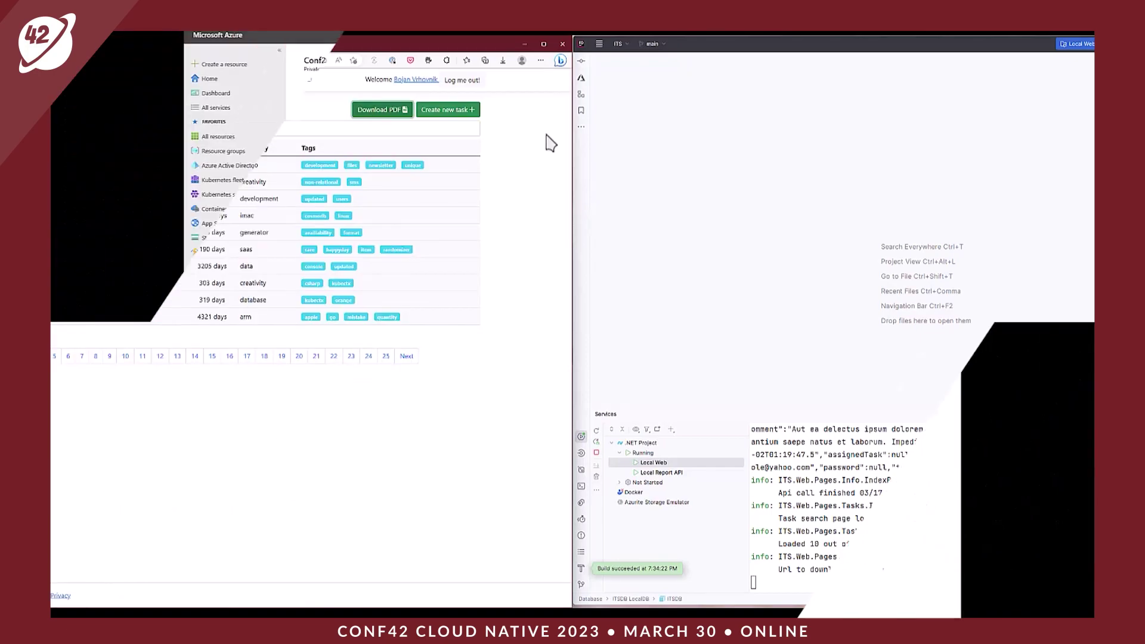
Step: Start a new Container App from Create a resource and name it conf-web
{"action": "left_click", "coordinate": [242, 66]}
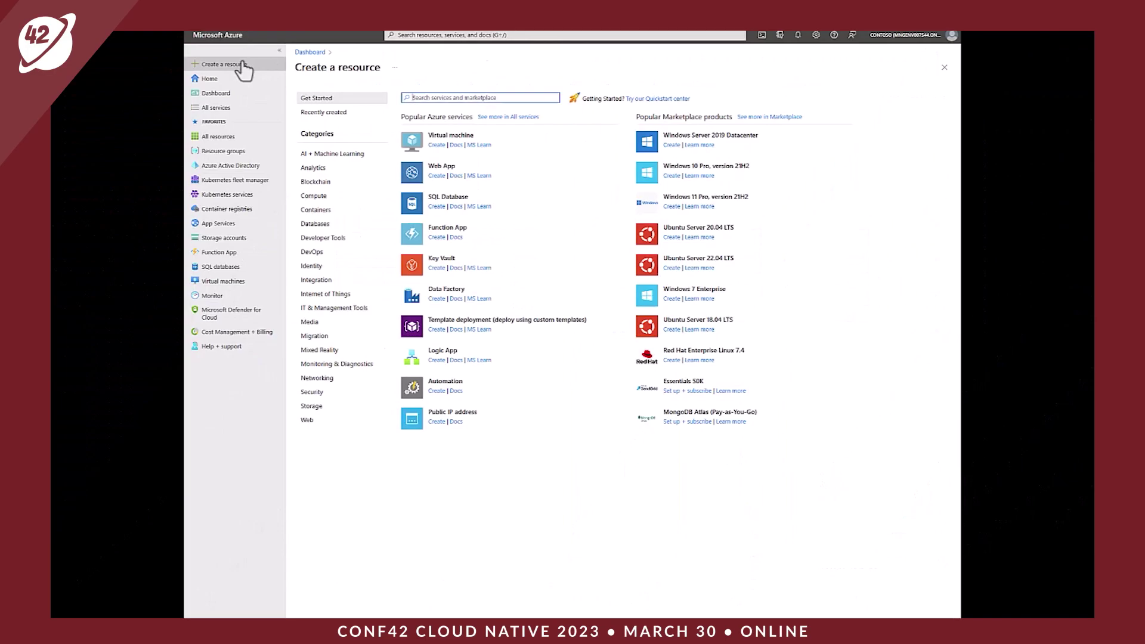
{"action": "left_click", "coordinate": [322, 210]}
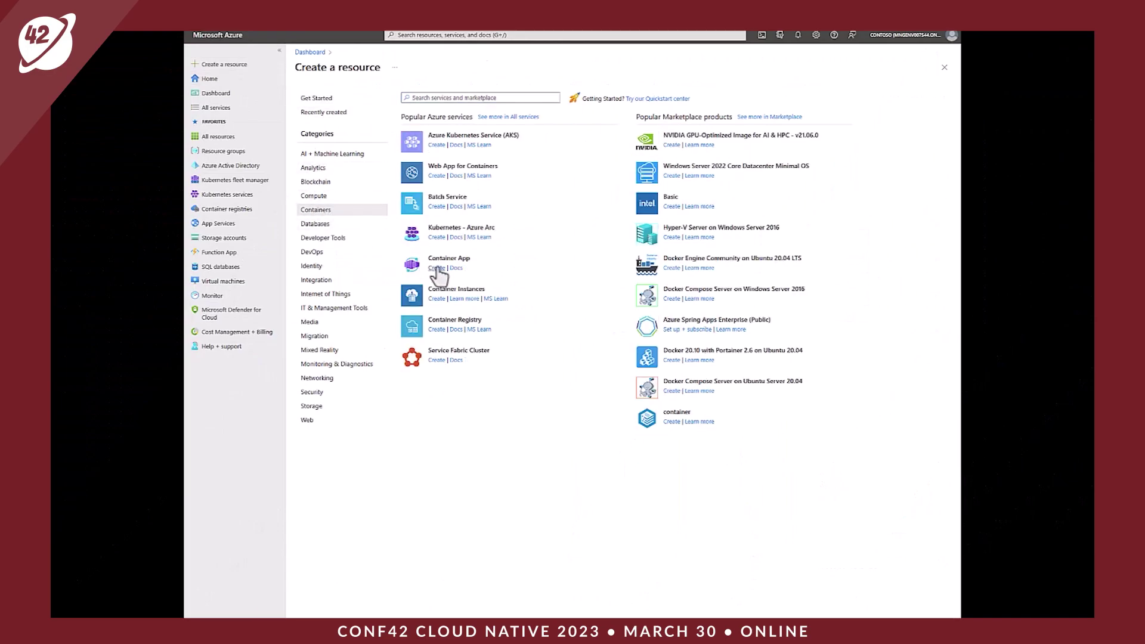
{"action": "left_click", "coordinate": [438, 269]}
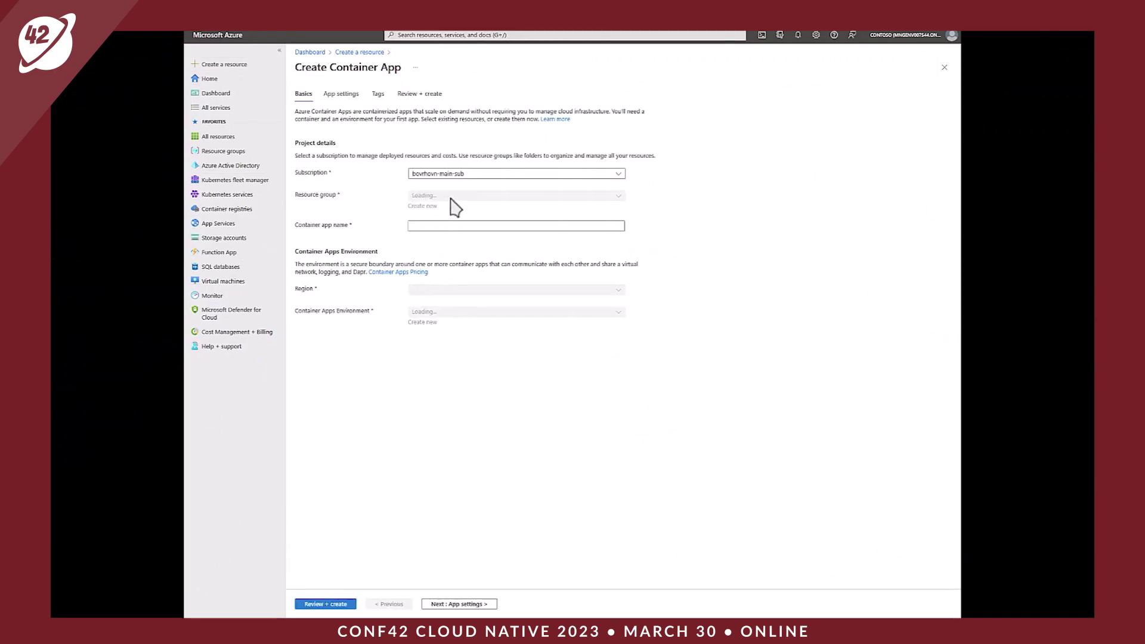
{"action": "left_click", "coordinate": [443, 225]}
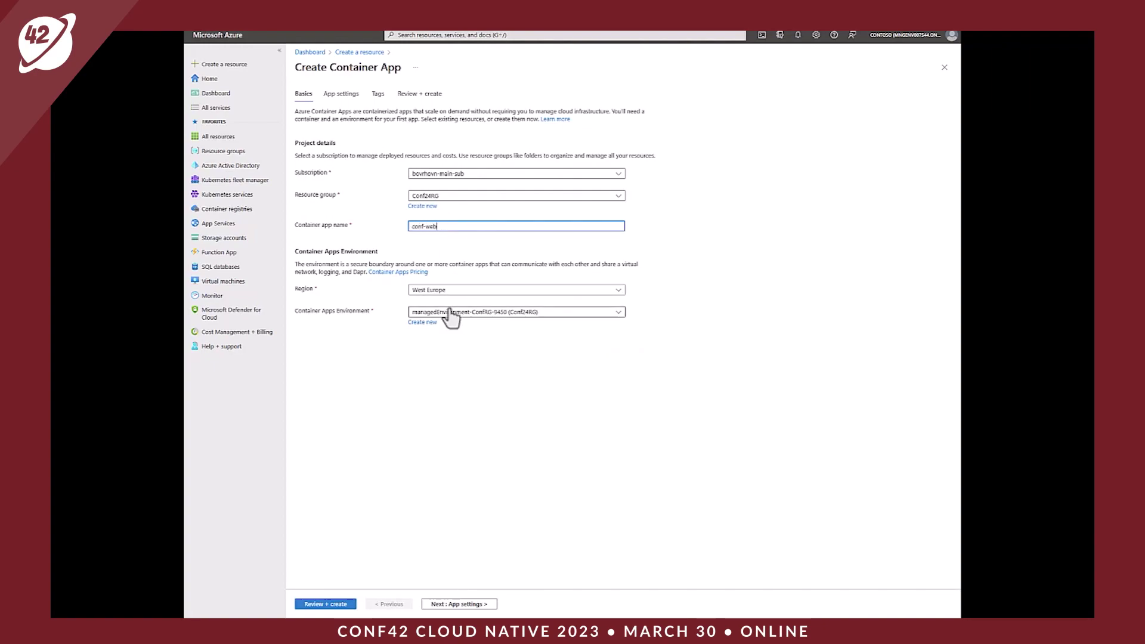
Step: Create a new Container Apps environment named ConfEnv logging to the LawAca workspace
{"action": "left_click", "coordinate": [430, 322]}
{"action": "left_click", "coordinate": [447, 154]}
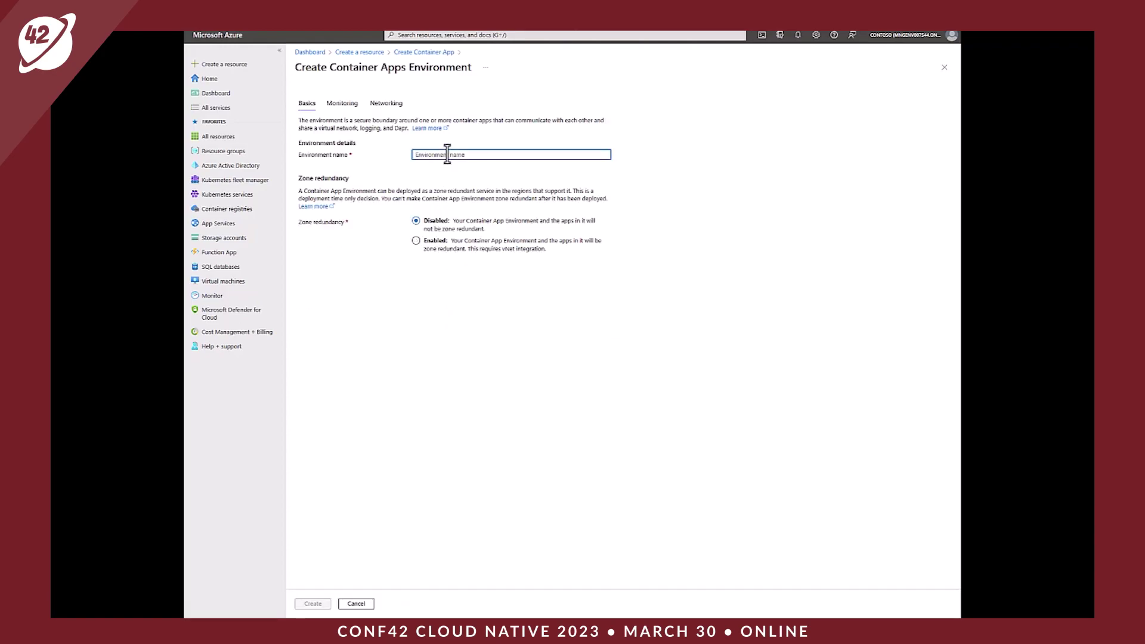
{"action": "type", "text": "ConfEnv"}
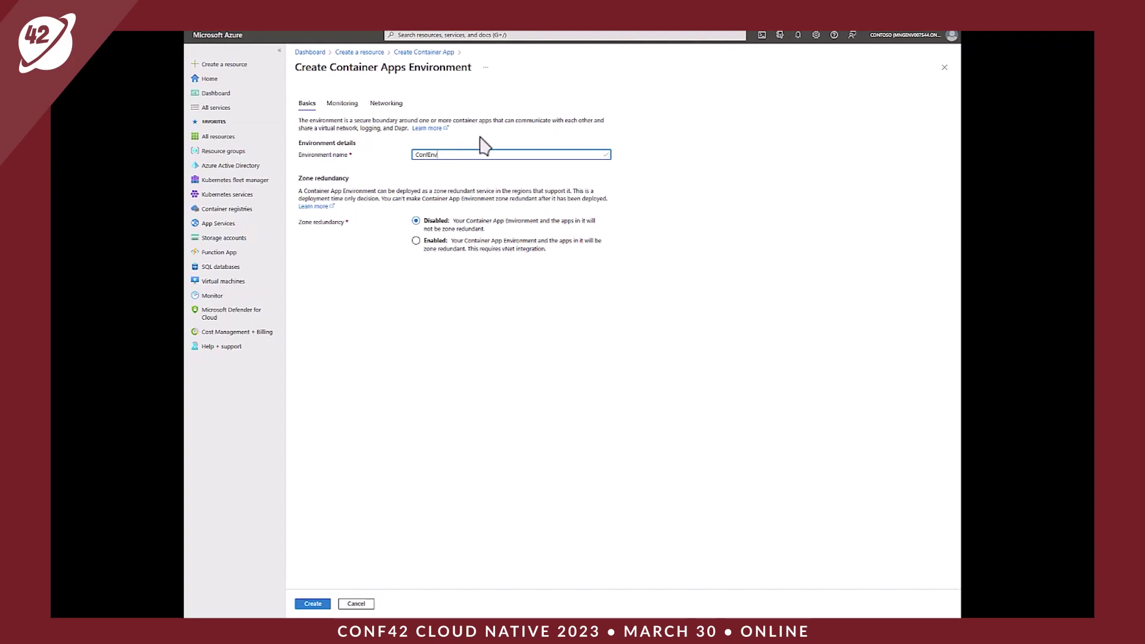
{"action": "left_click", "coordinate": [344, 103]}
{"action": "left_click", "coordinate": [456, 149]}
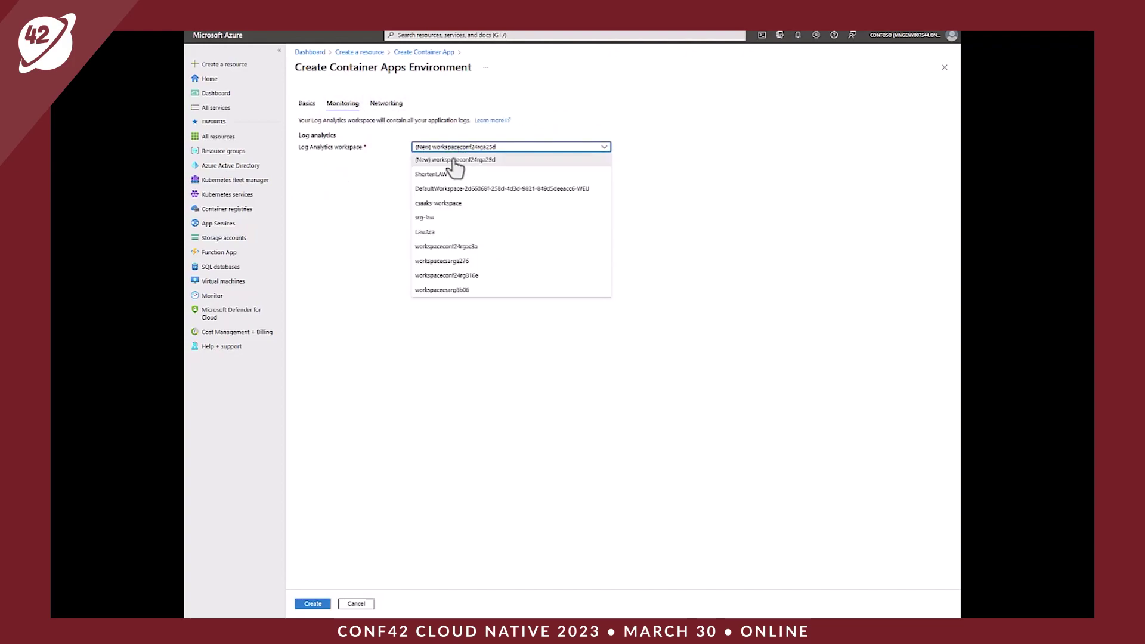
{"action": "left_click", "coordinate": [419, 234]}
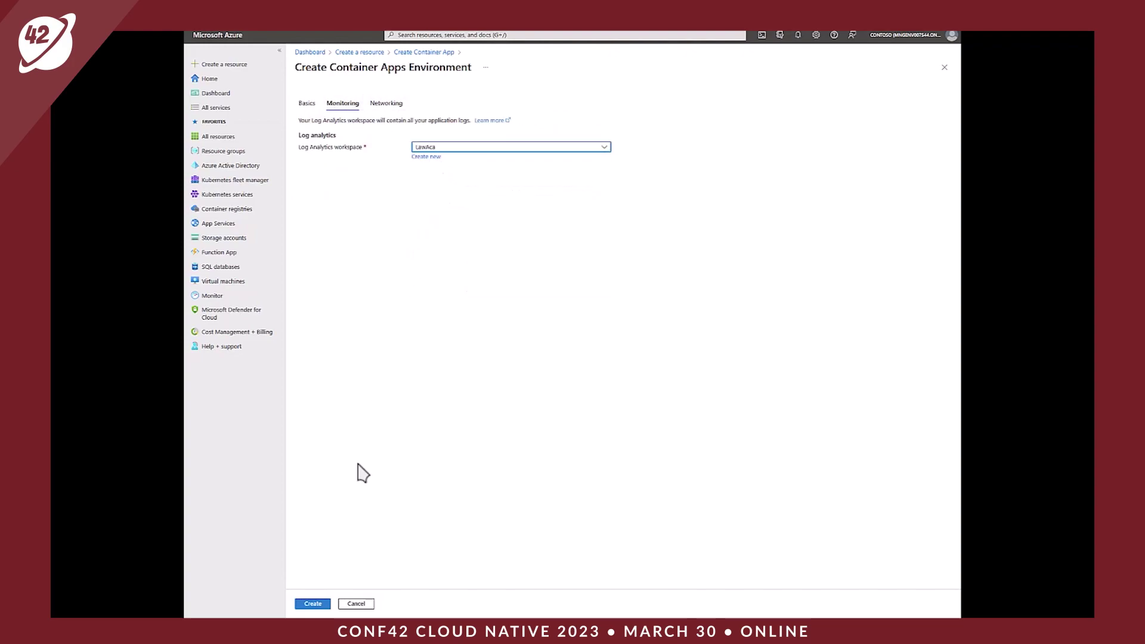
{"action": "left_click", "coordinate": [316, 604]}
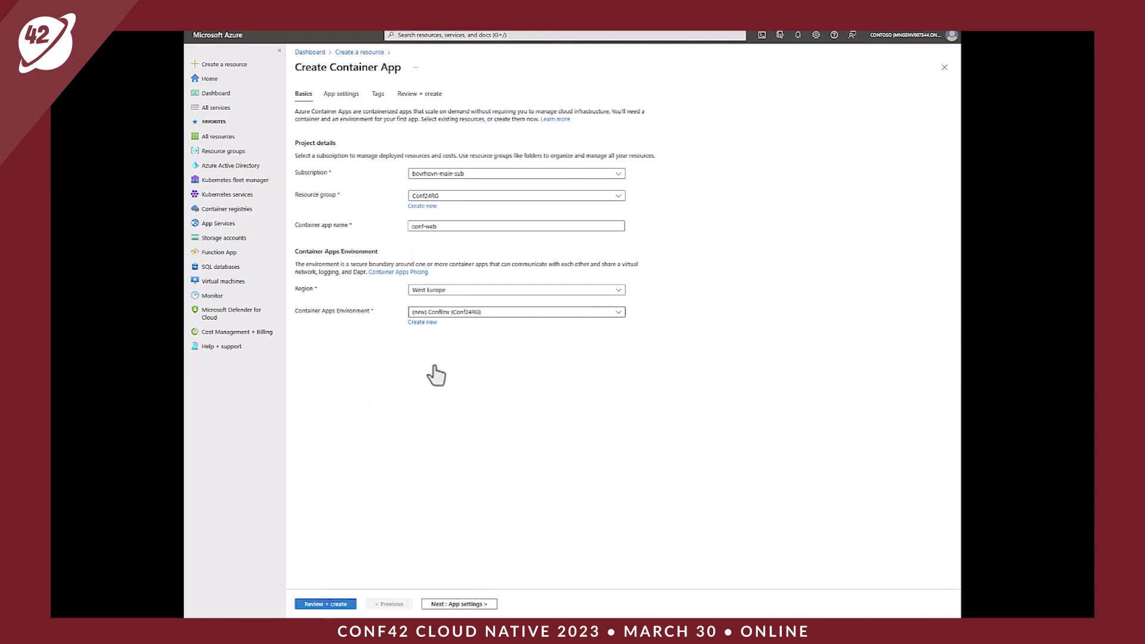
Step: Replace the quickstart image with conf24.azurecr.io/web:latest
{"action": "left_click", "coordinate": [453, 606]}
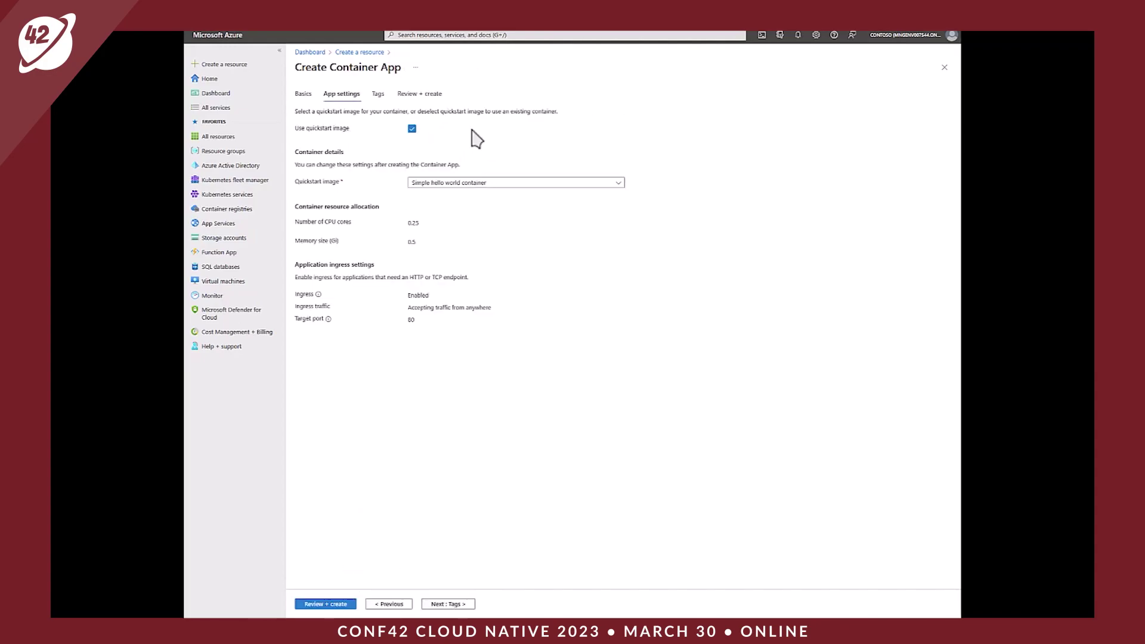
{"action": "left_click", "coordinate": [411, 129]}
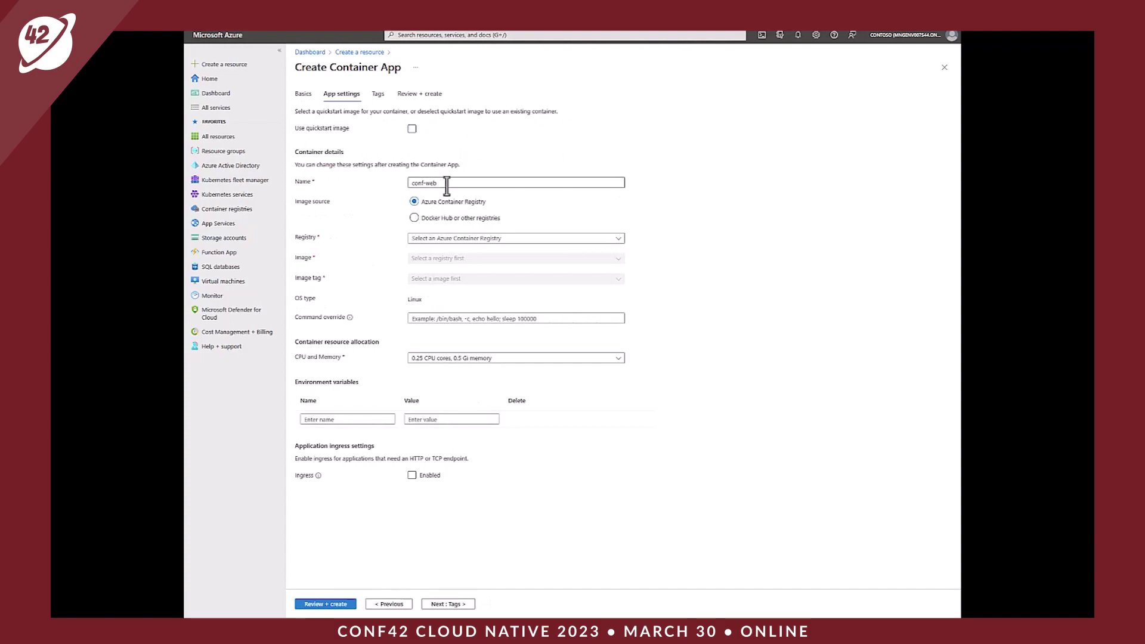
{"action": "left_click", "coordinate": [448, 239]}
{"action": "left_click", "coordinate": [448, 269]}
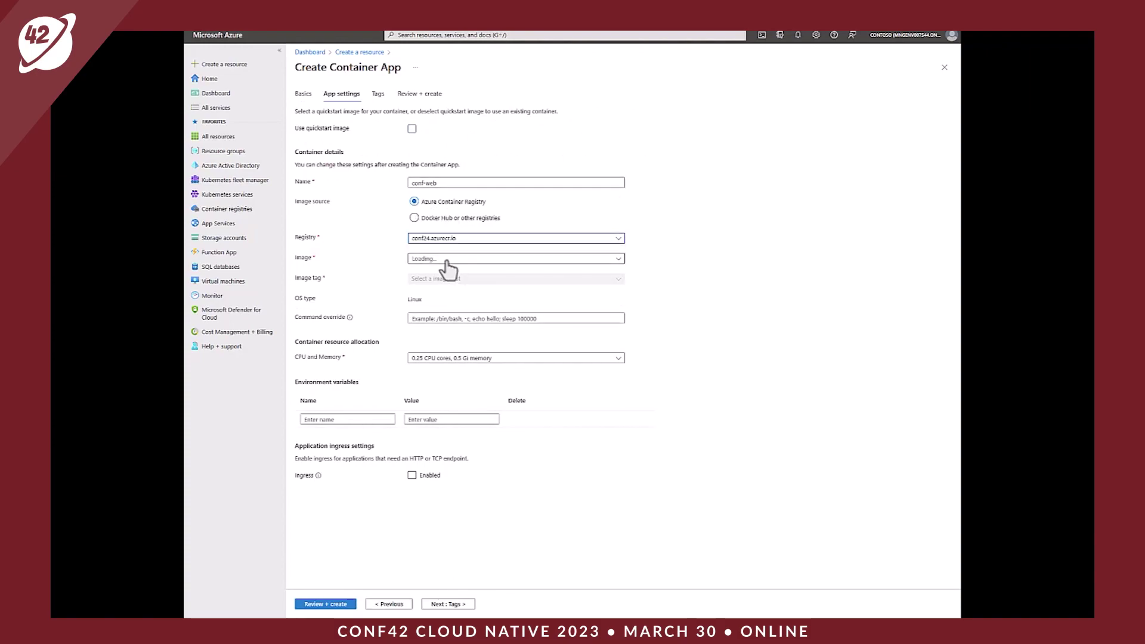
{"action": "left_click", "coordinate": [447, 260]}
{"action": "left_click", "coordinate": [446, 358]}
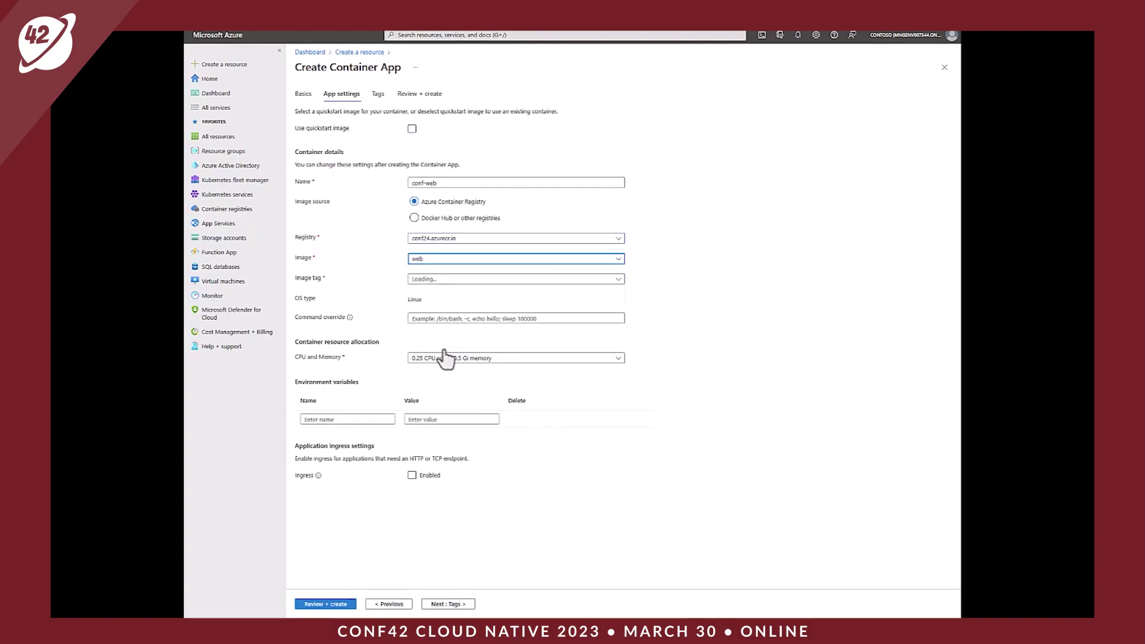
{"action": "left_click", "coordinate": [456, 279]}
{"action": "left_click", "coordinate": [447, 298]}
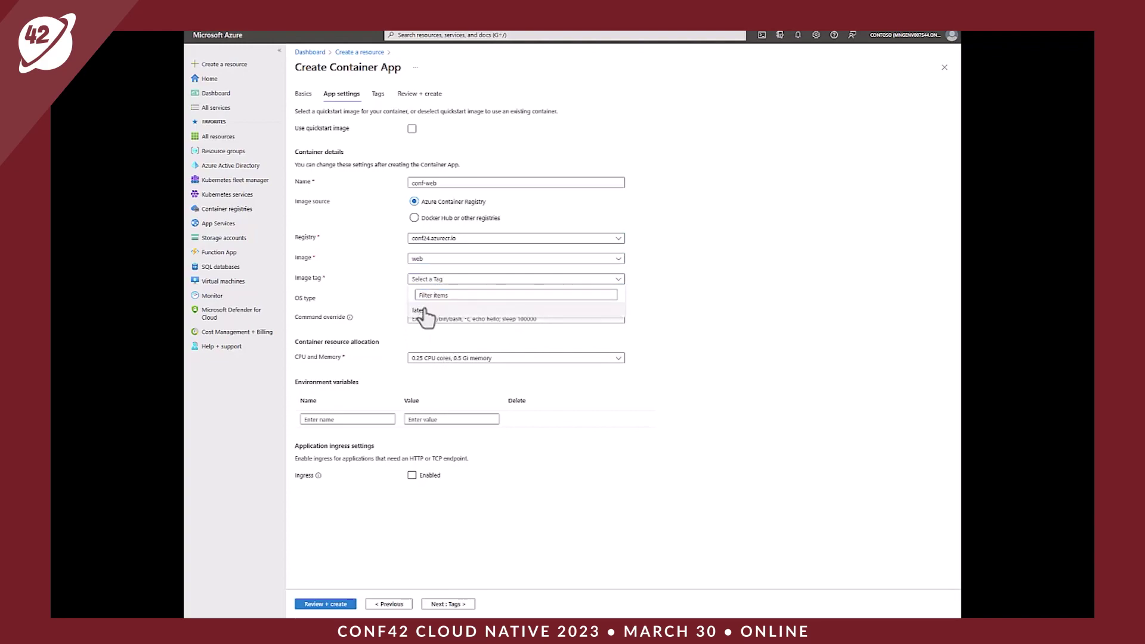
Step: Allocate 0.5 CPU and 1 Gi memory, enable ingress with insecure connections on port 80
{"action": "left_click", "coordinate": [441, 359]}
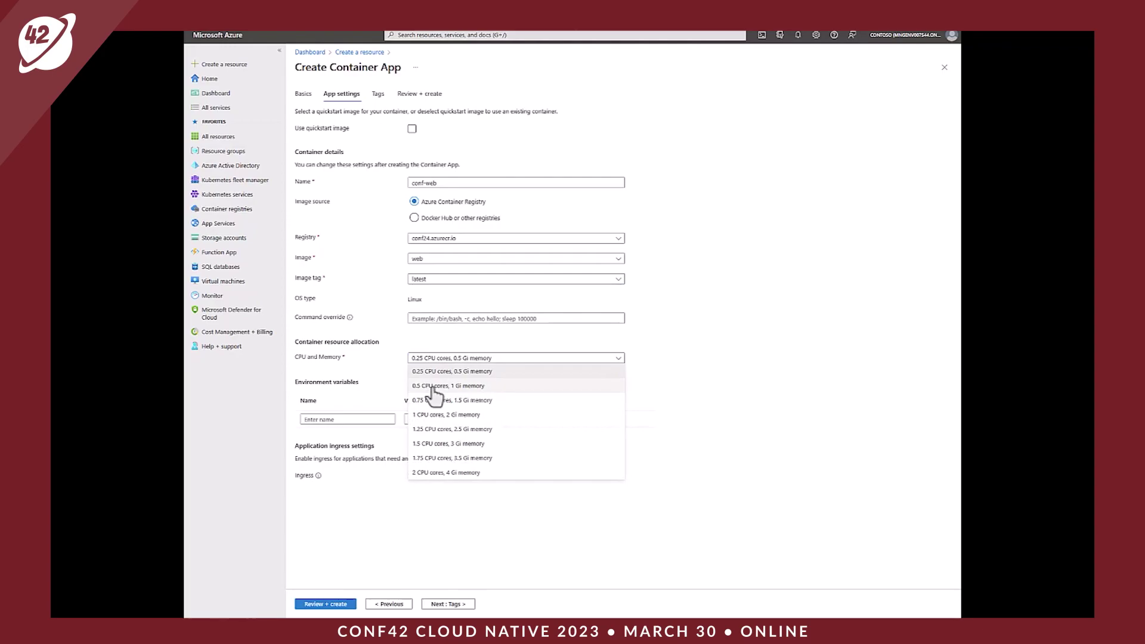
{"action": "left_click", "coordinate": [434, 388]}
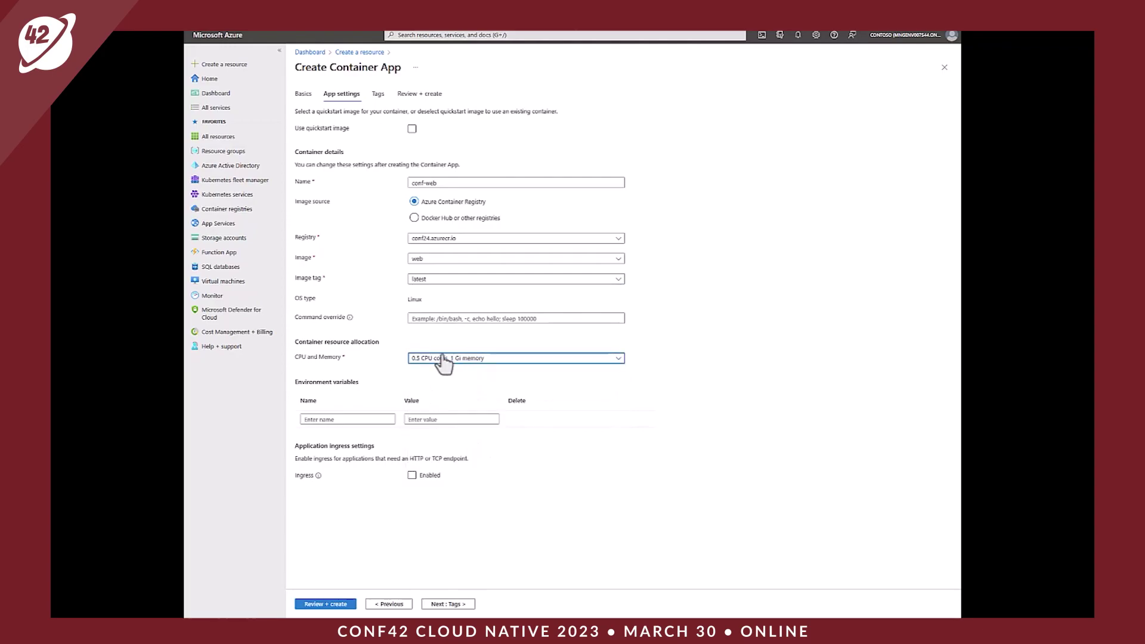
{"action": "left_click", "coordinate": [412, 475]}
{"action": "scroll", "coordinate": [468, 476], "scroll_direction": "down", "scroll_amount": 1}
{"action": "scroll", "coordinate": [471, 477], "scroll_direction": "down", "scroll_amount": 1}
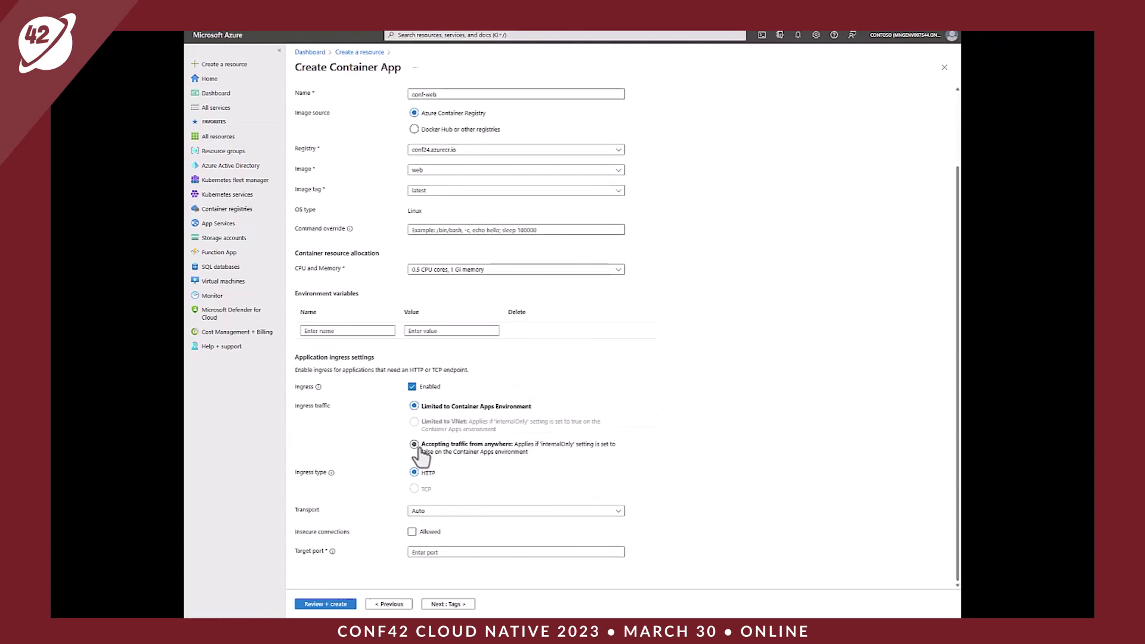
{"action": "left_click", "coordinate": [412, 532]}
{"action": "left_click", "coordinate": [422, 552]}
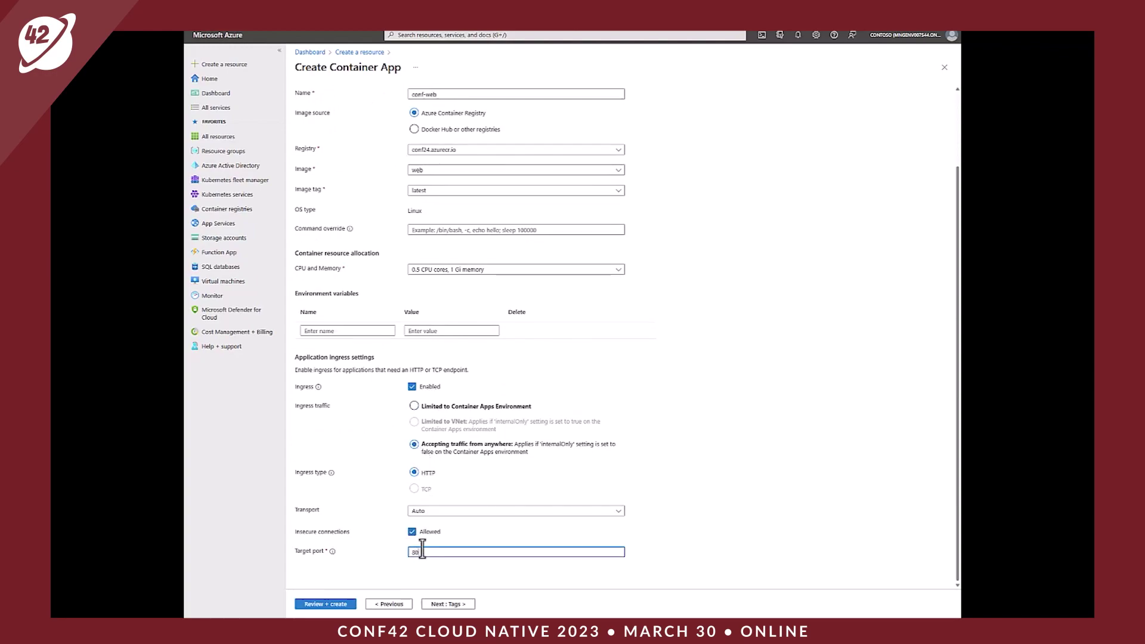
{"action": "type", "text": "80"}
Step: Tag the app Environment = Demo, review and create it, then start another resource
{"action": "left_click", "coordinate": [449, 603]}
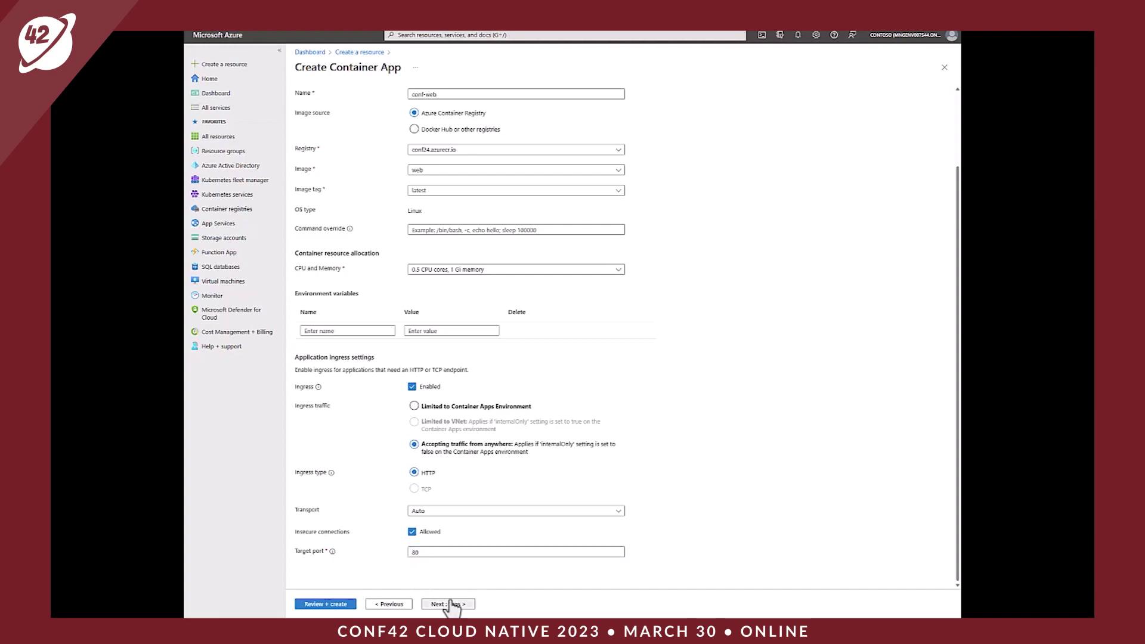
{"action": "left_click", "coordinate": [383, 174]}
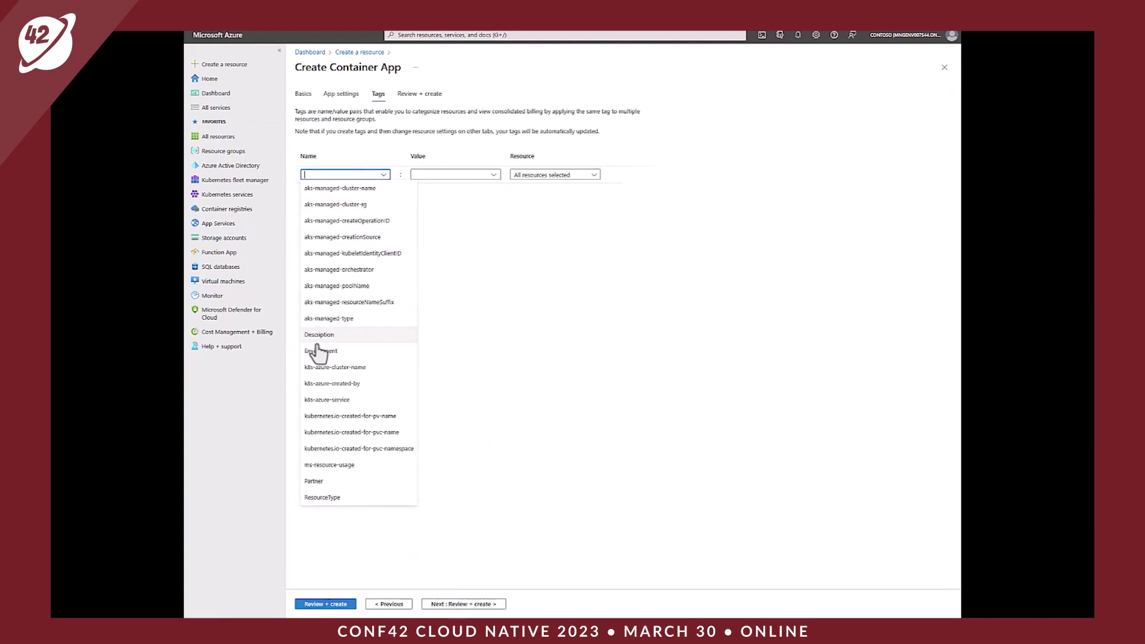
{"action": "left_click", "coordinate": [320, 353]}
{"action": "left_click", "coordinate": [494, 175]}
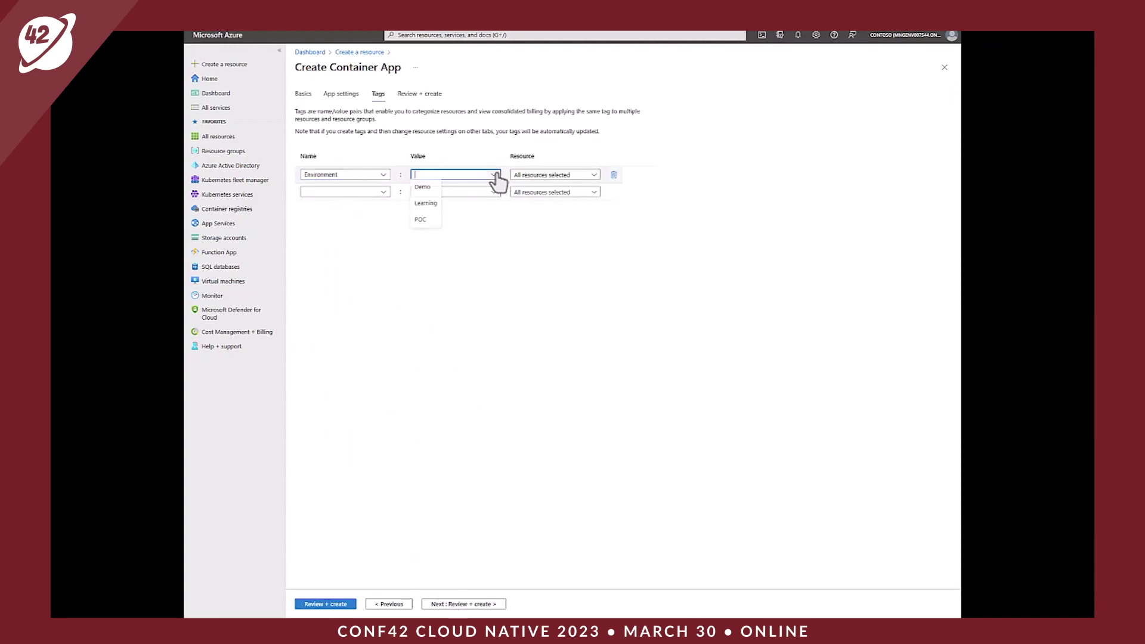
{"action": "left_click", "coordinate": [422, 188]}
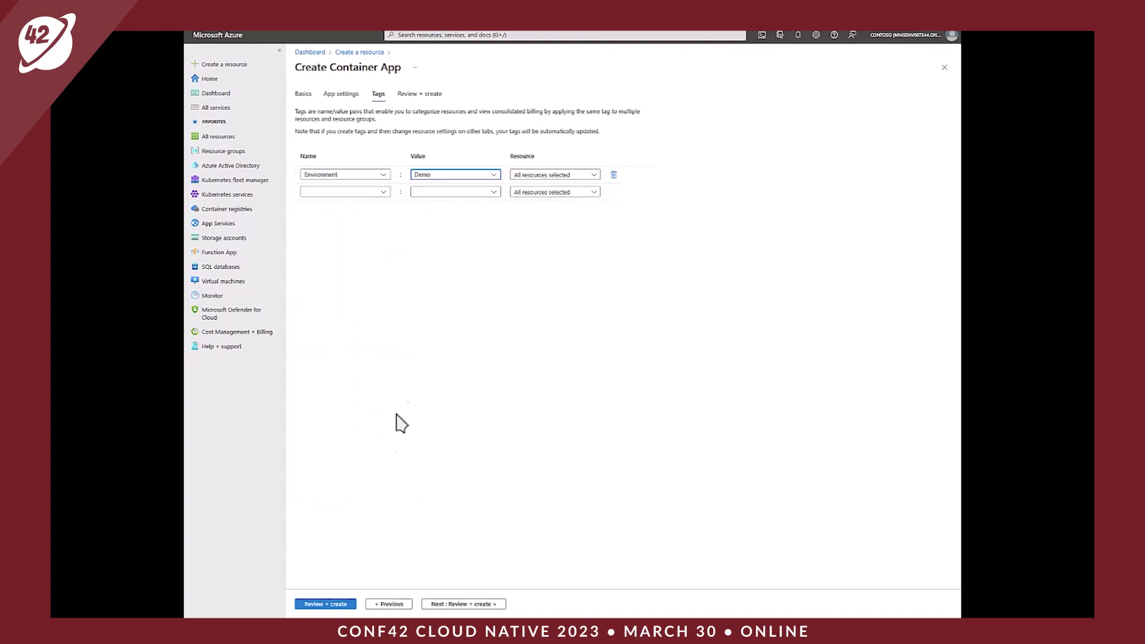
{"action": "left_click", "coordinate": [325, 603]}
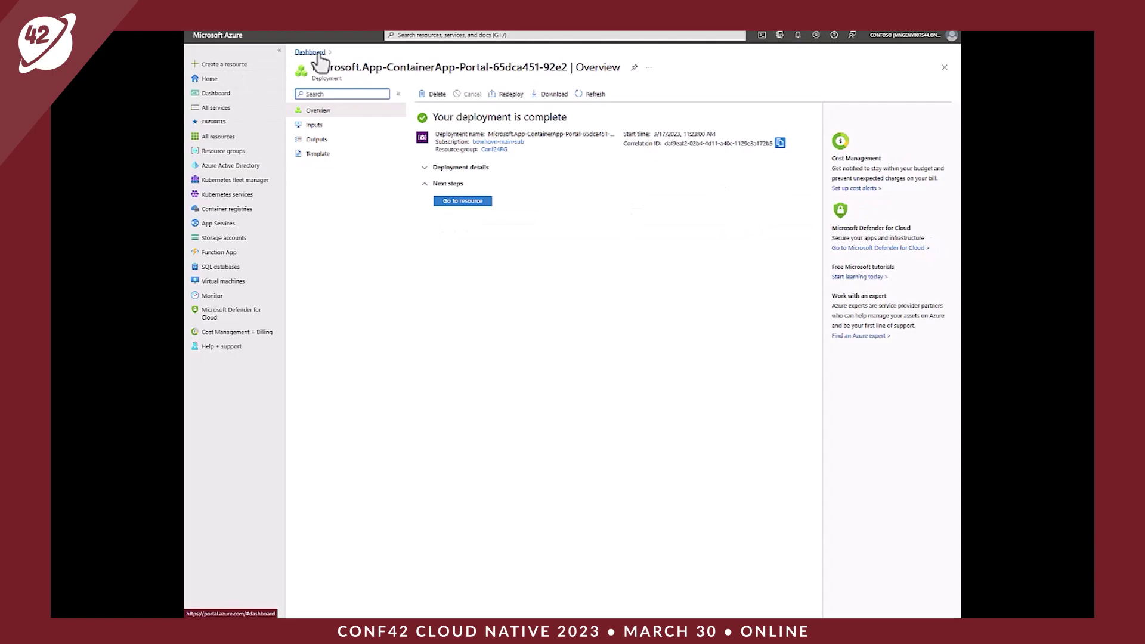
{"action": "left_click", "coordinate": [232, 64]}
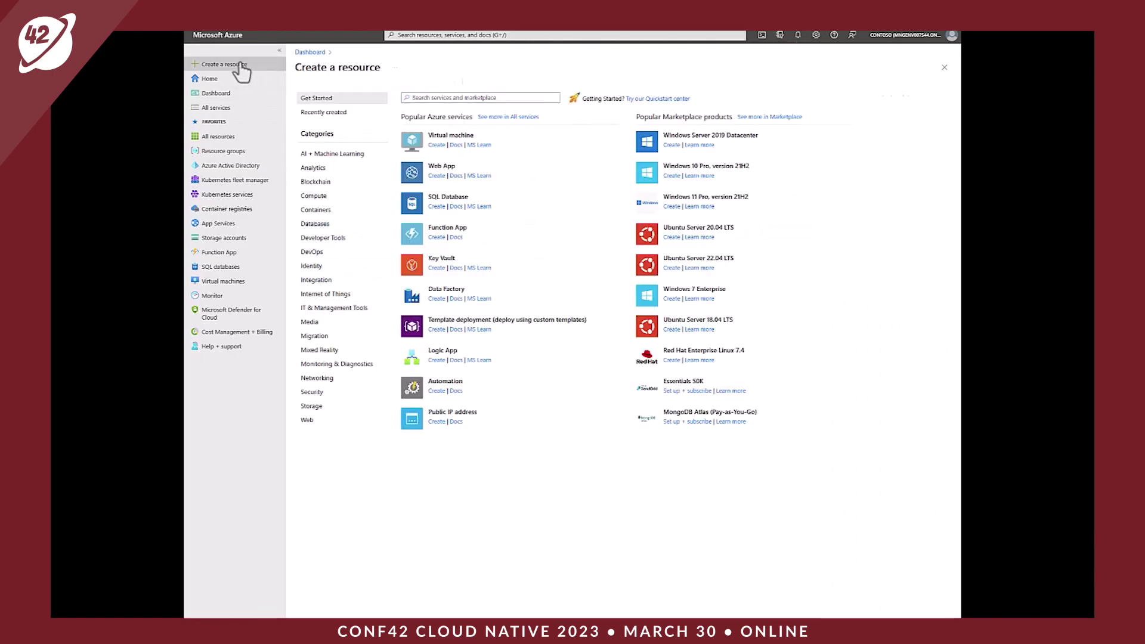
Step: Start another Container App and name it conf-reports
{"action": "left_click", "coordinate": [337, 212]}
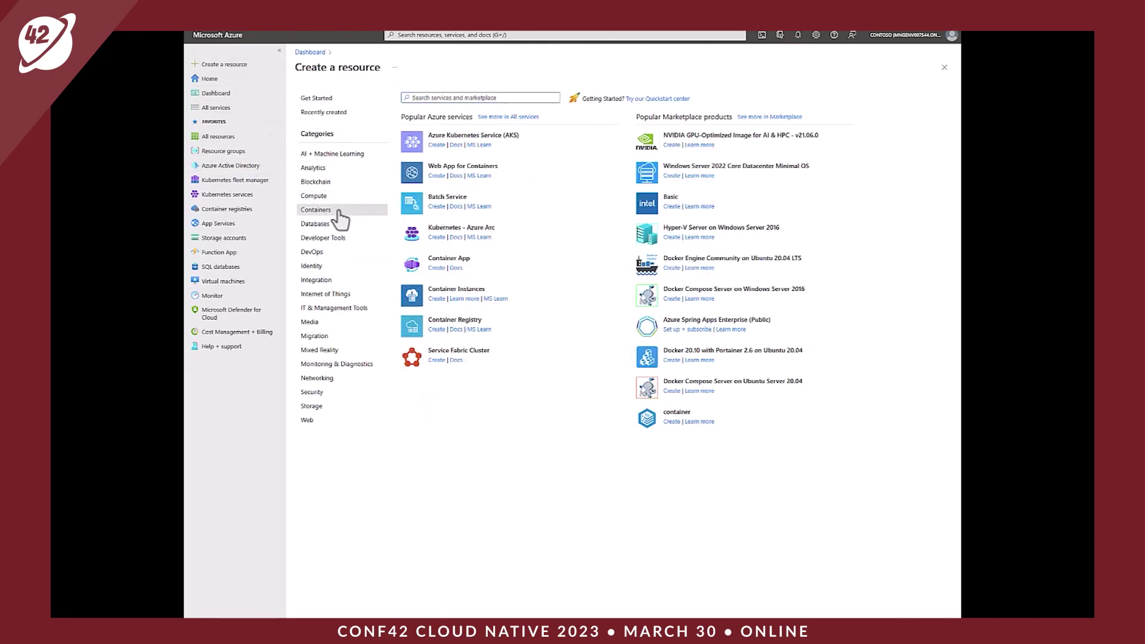
{"action": "left_click", "coordinate": [437, 268]}
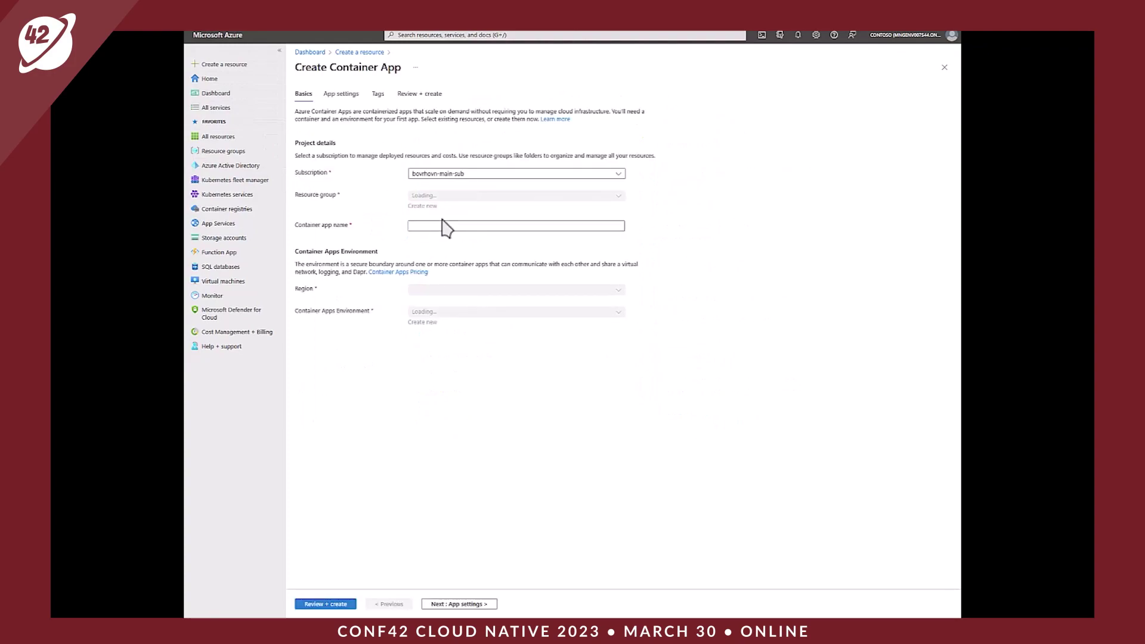
{"action": "left_click", "coordinate": [441, 224]}
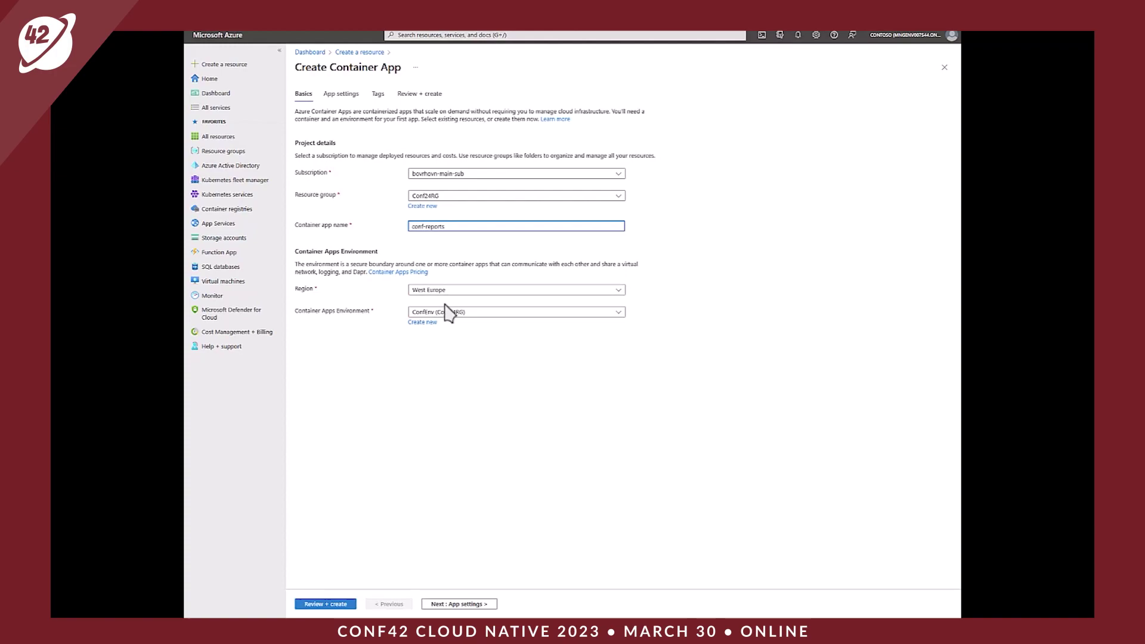
Step: Replace the quickstart image with conf24.azurecr.io/reportapi:latest
{"action": "left_click", "coordinate": [473, 604]}
{"action": "left_click", "coordinate": [412, 128]}
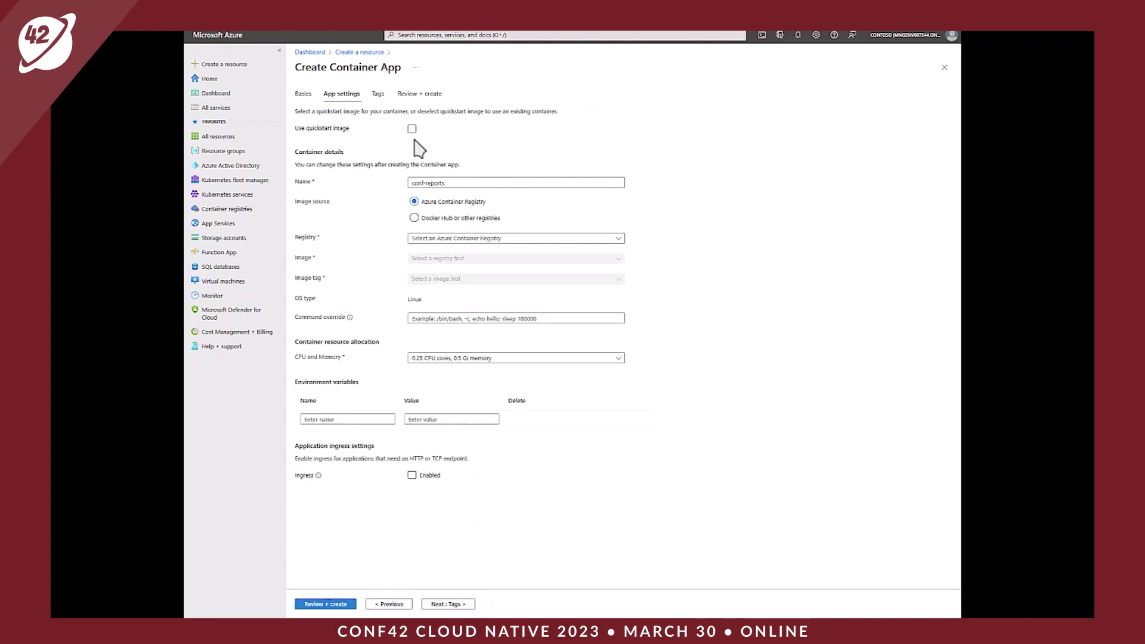
{"action": "left_click", "coordinate": [451, 237]}
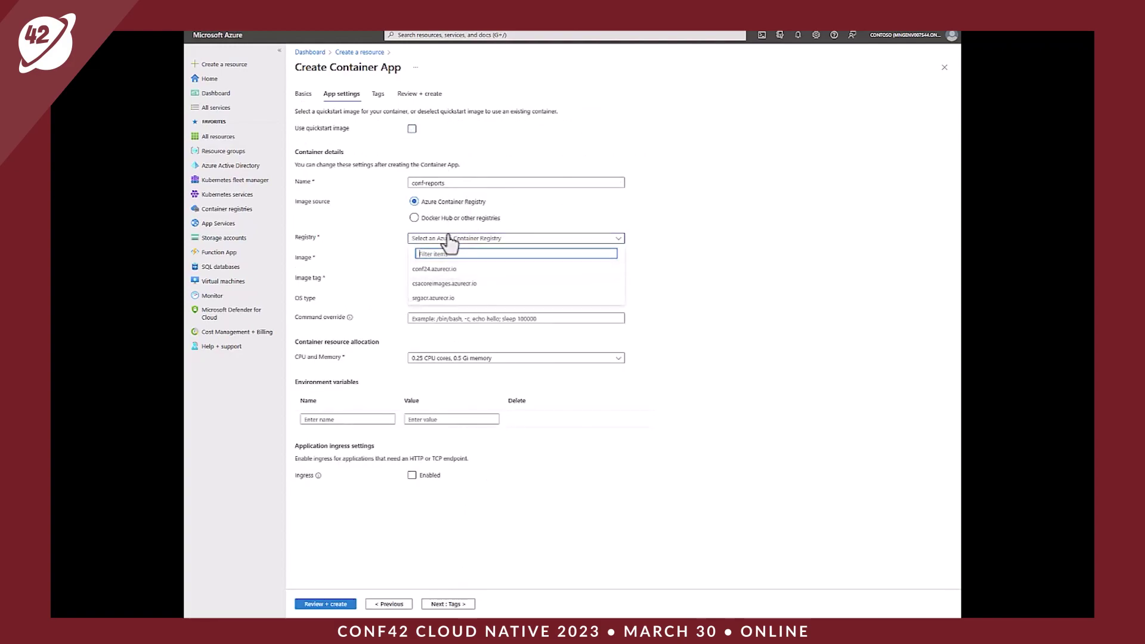
{"action": "left_click", "coordinate": [450, 280]}
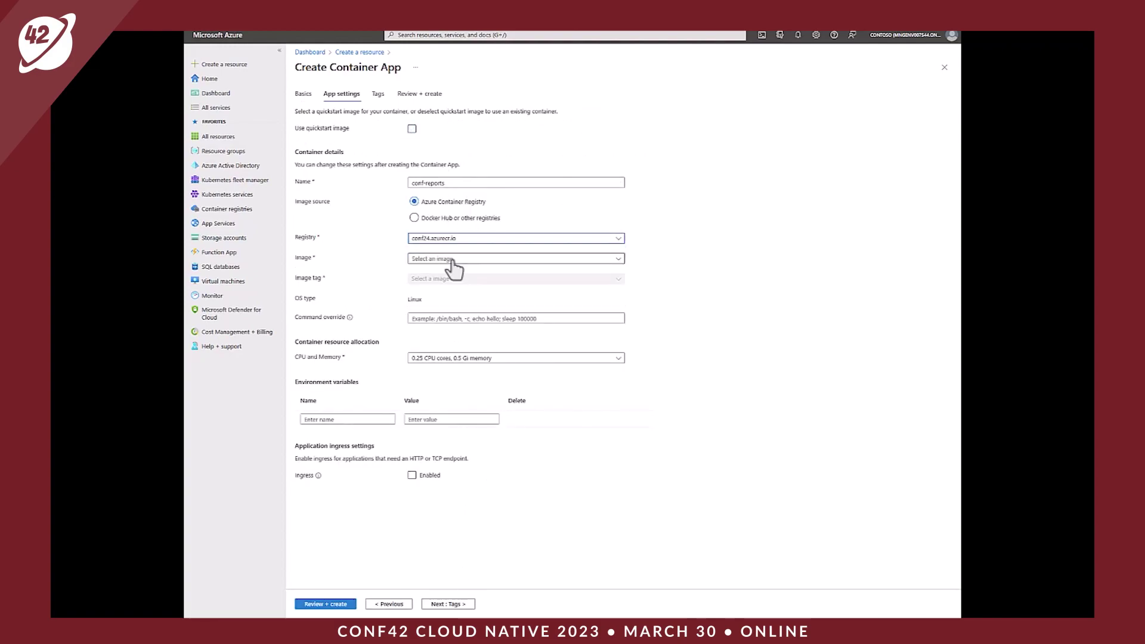
{"action": "left_click", "coordinate": [451, 261]}
{"action": "left_click", "coordinate": [440, 291]}
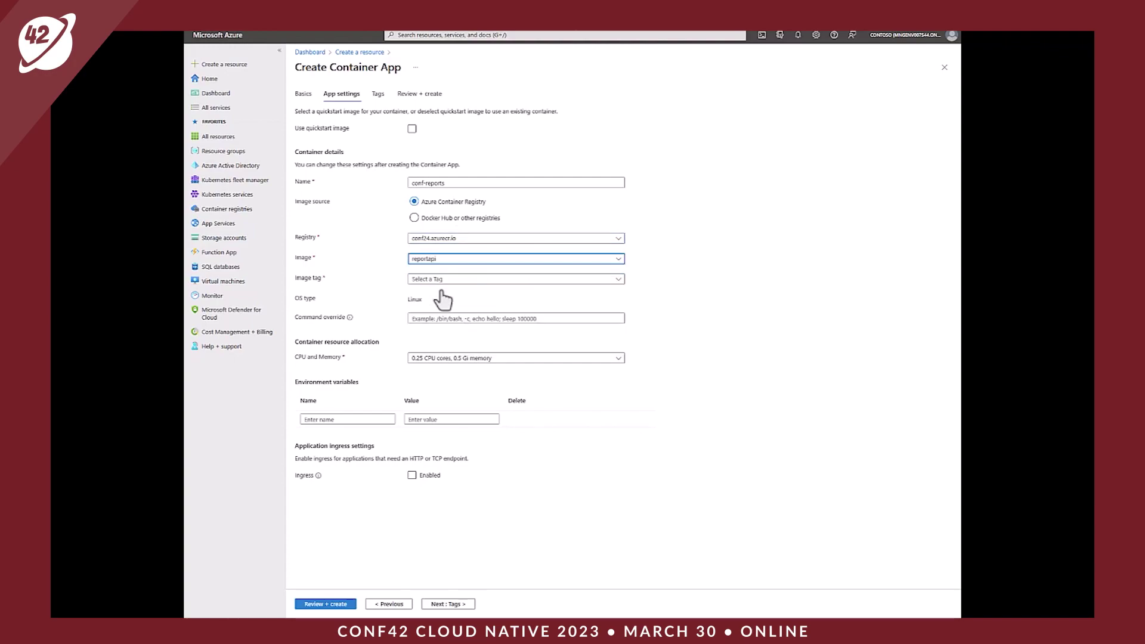
{"action": "left_click", "coordinate": [441, 279]}
{"action": "left_click", "coordinate": [444, 292]}
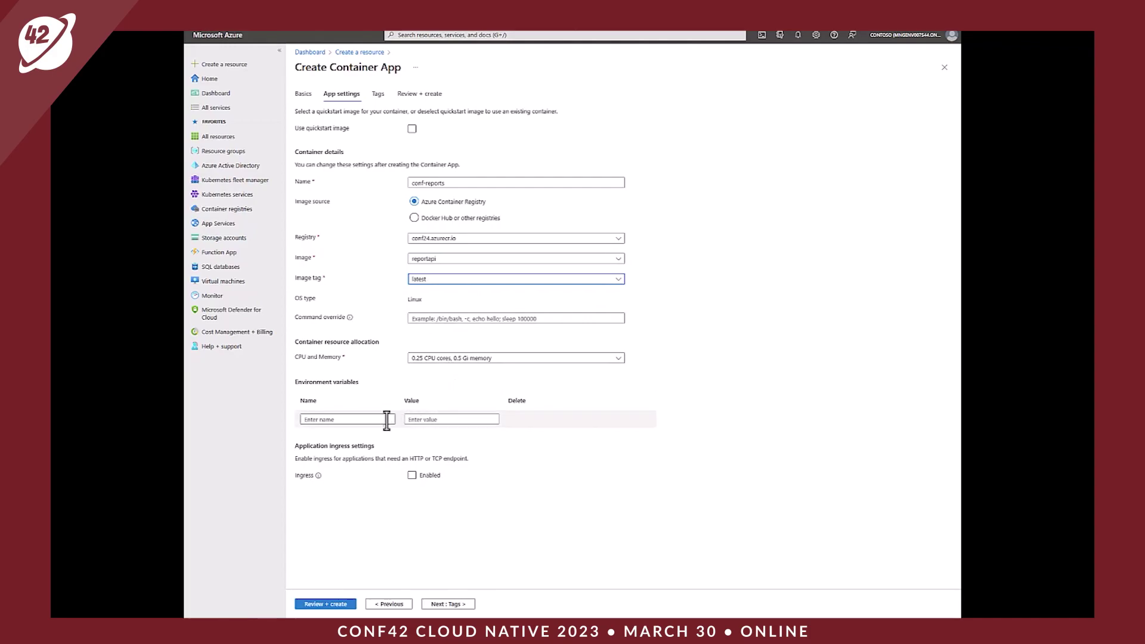
Step: Enable ingress from anywhere with insecure connections allowed on target port 80
{"action": "left_click", "coordinate": [412, 475]}
{"action": "scroll", "coordinate": [468, 488], "scroll_direction": "down", "scroll_amount": 2}
{"action": "left_click", "coordinate": [414, 444]}
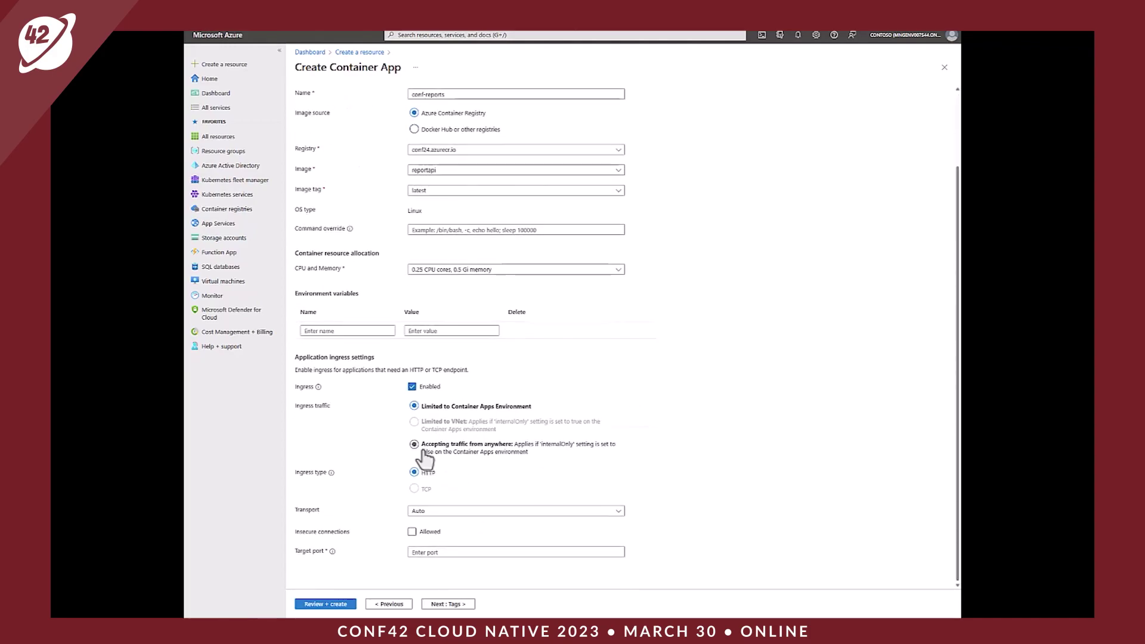
{"action": "left_click", "coordinate": [412, 532]}
{"action": "left_click", "coordinate": [429, 552]}
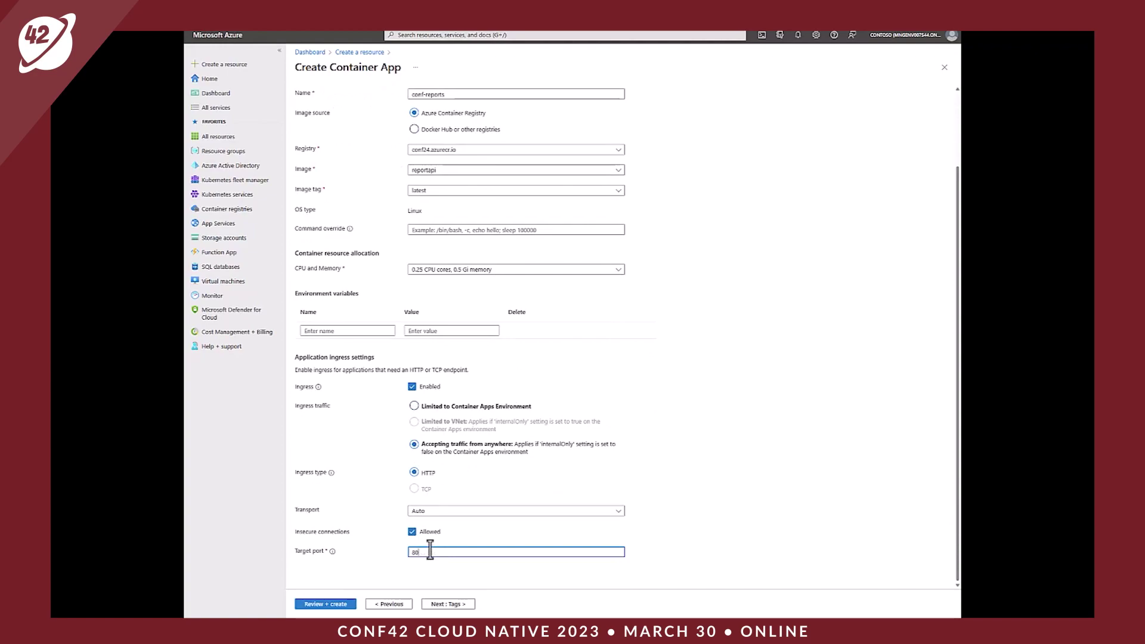
Step: Tag conf-reports Environment = Demo, review and create it, then begin another resource
{"action": "left_click", "coordinate": [449, 603]}
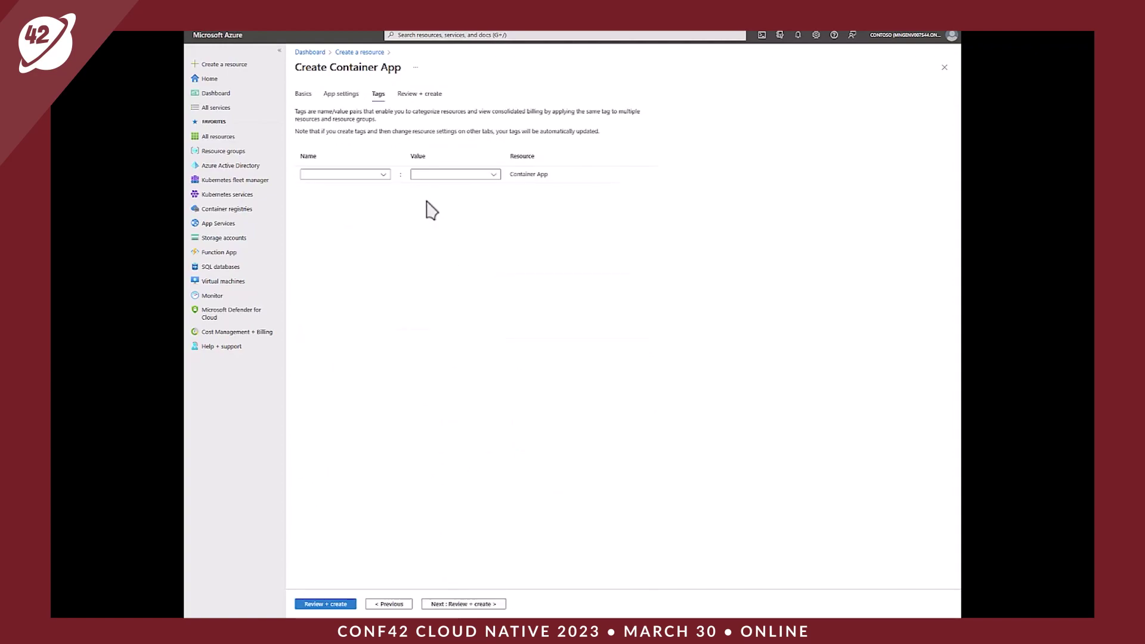
{"action": "left_click", "coordinate": [385, 175]}
{"action": "left_click", "coordinate": [340, 334]}
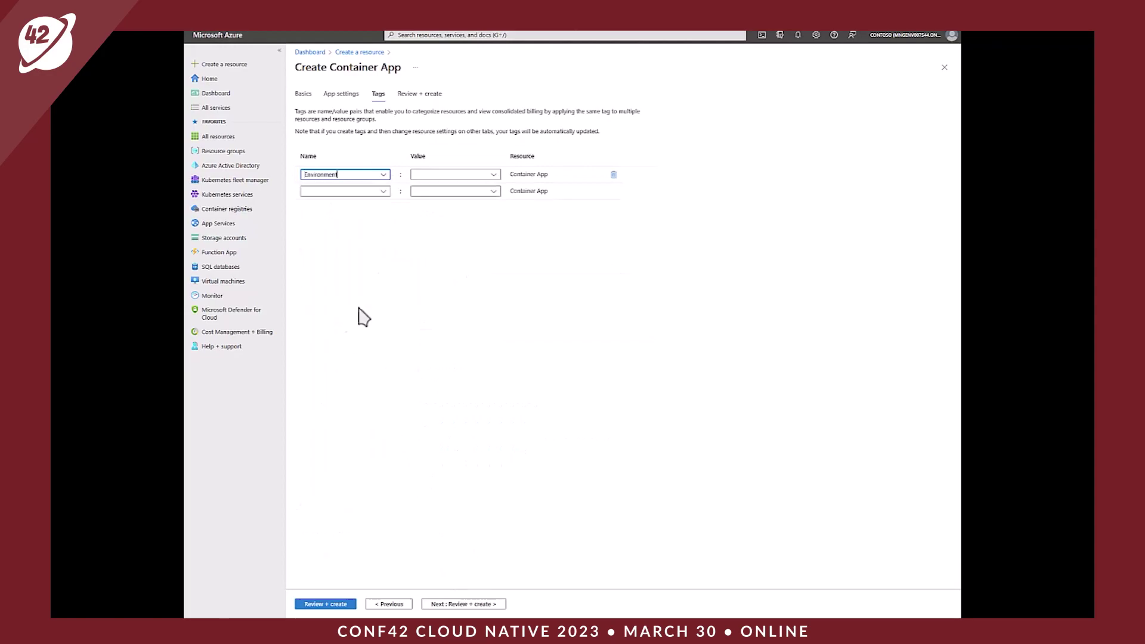
{"action": "left_click", "coordinate": [494, 174]}
{"action": "left_click", "coordinate": [427, 202]}
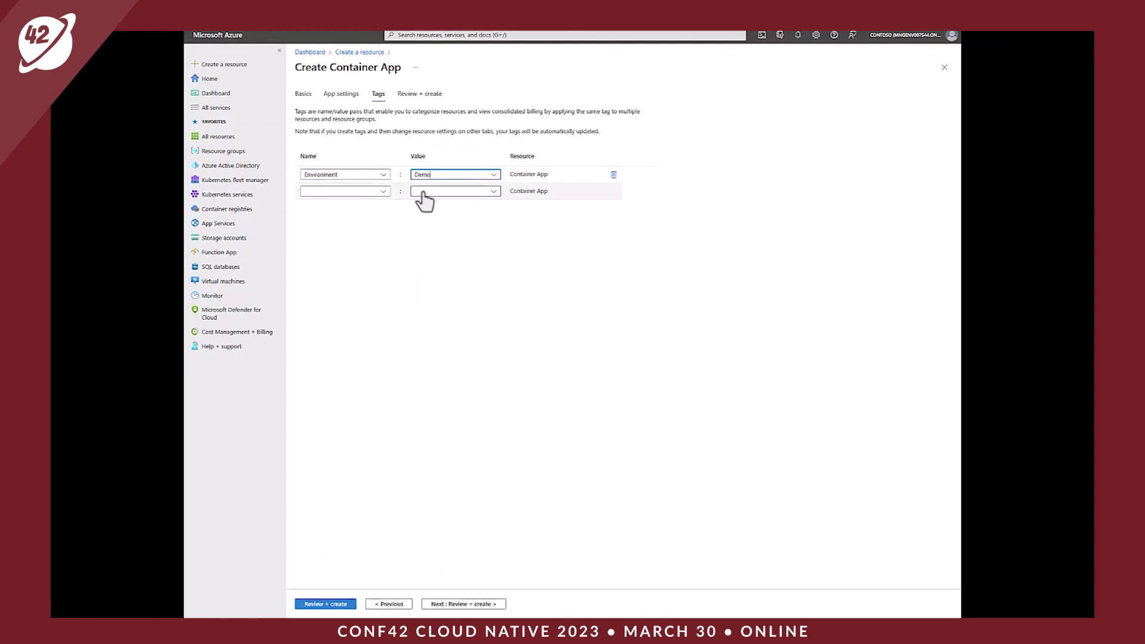
{"action": "left_click", "coordinate": [337, 604]}
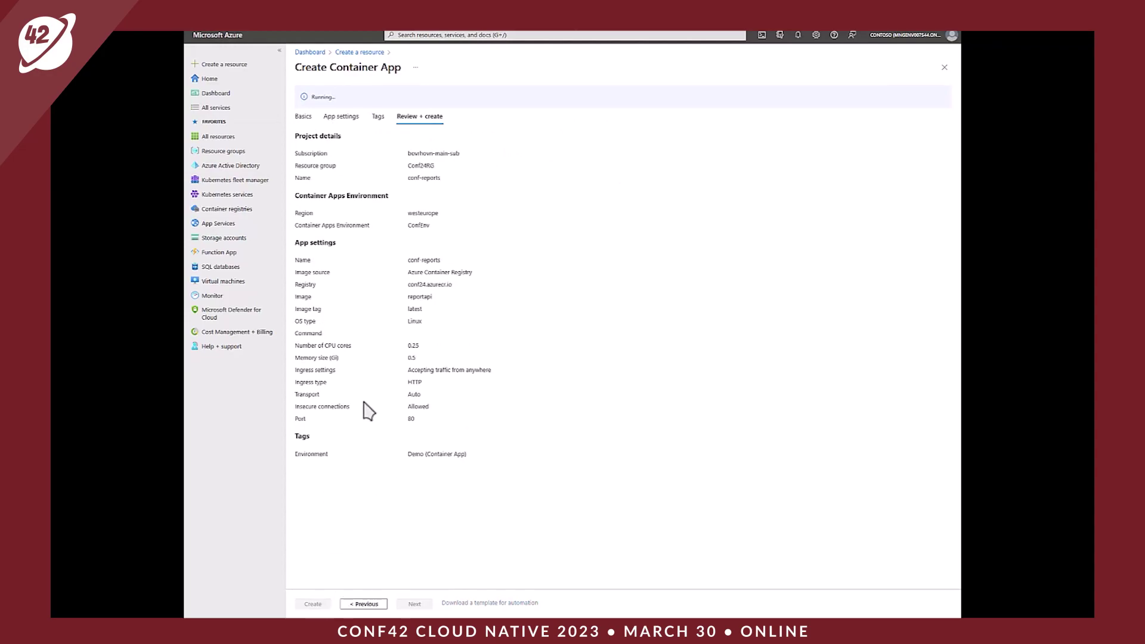
{"action": "left_click", "coordinate": [313, 604]}
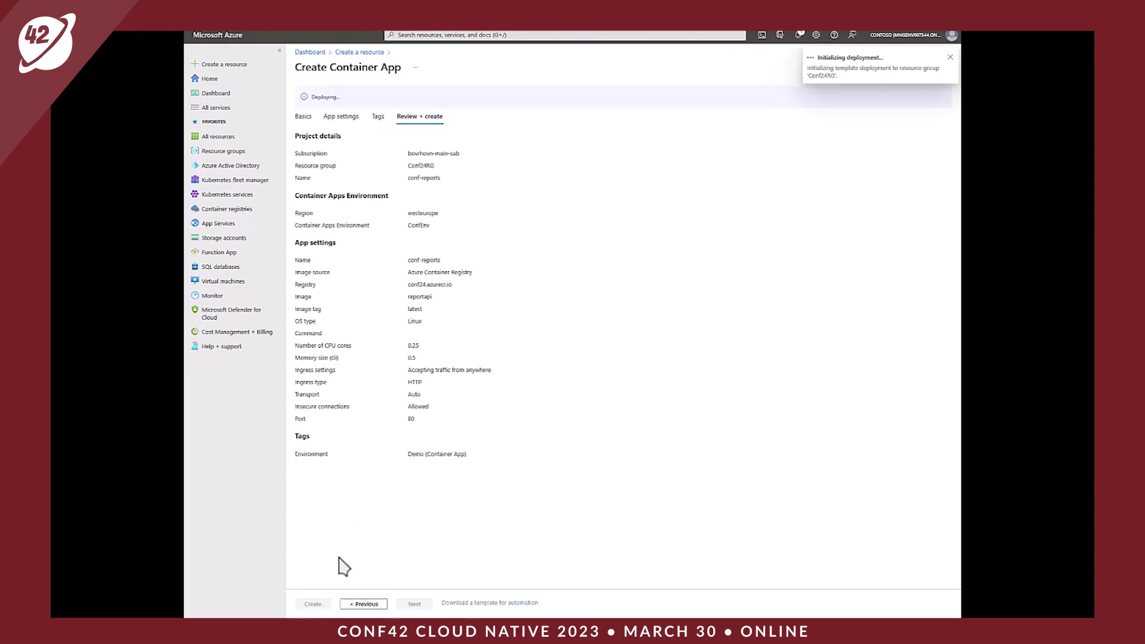
{"action": "left_click", "coordinate": [247, 65]}
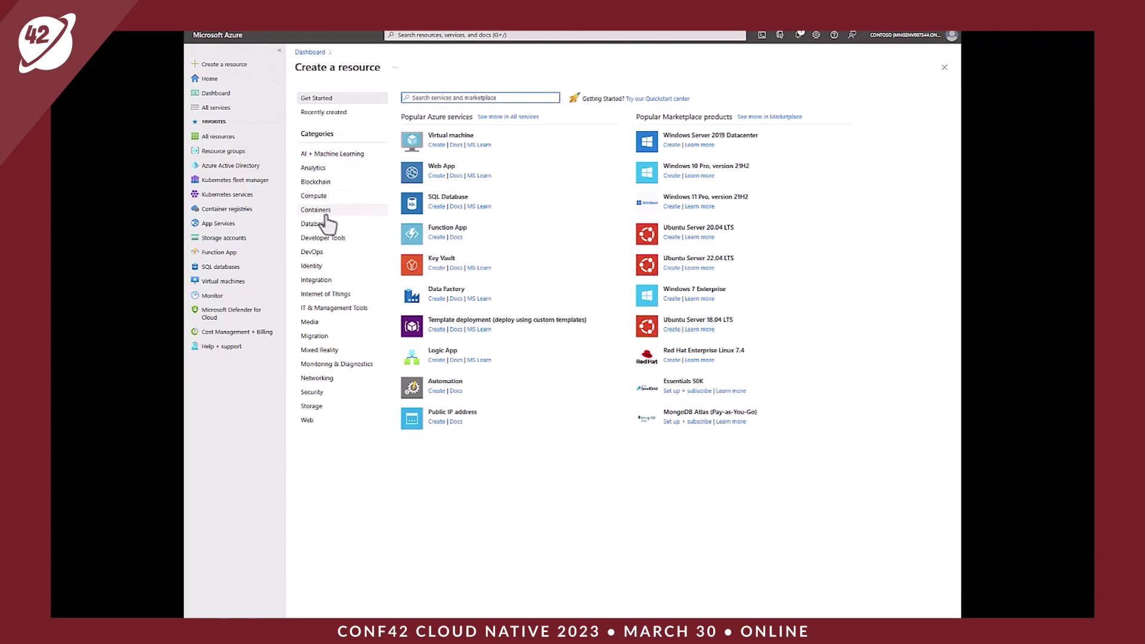
Step: Start a new Container App and name it conf-stats
{"action": "left_click", "coordinate": [436, 268]}
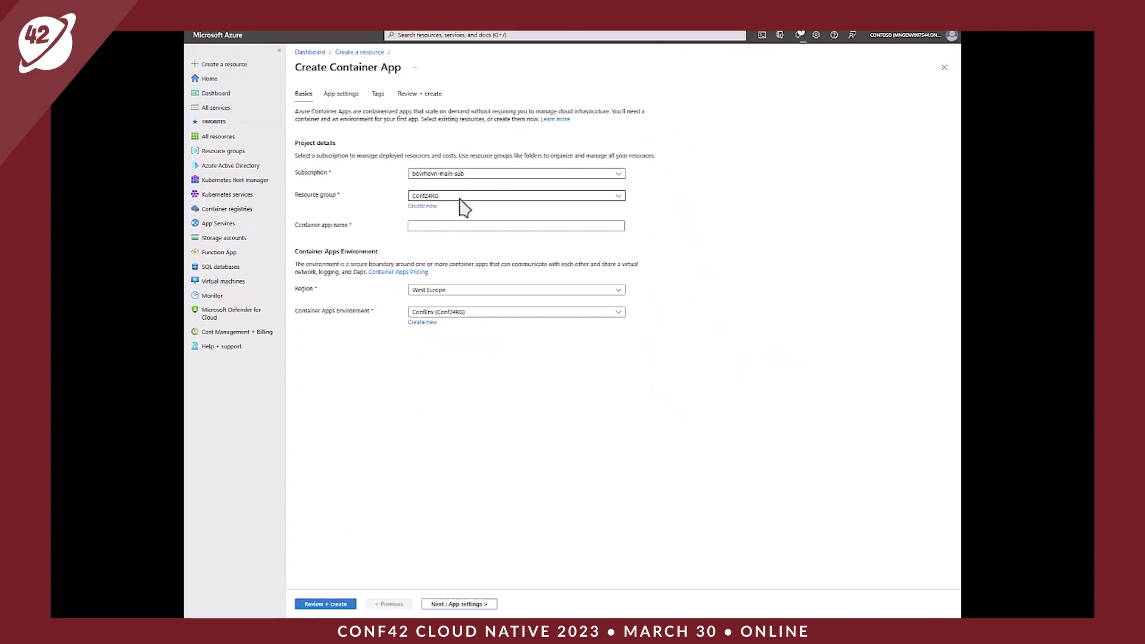
{"action": "left_click", "coordinate": [447, 225]}
{"action": "left_click", "coordinate": [446, 225]}
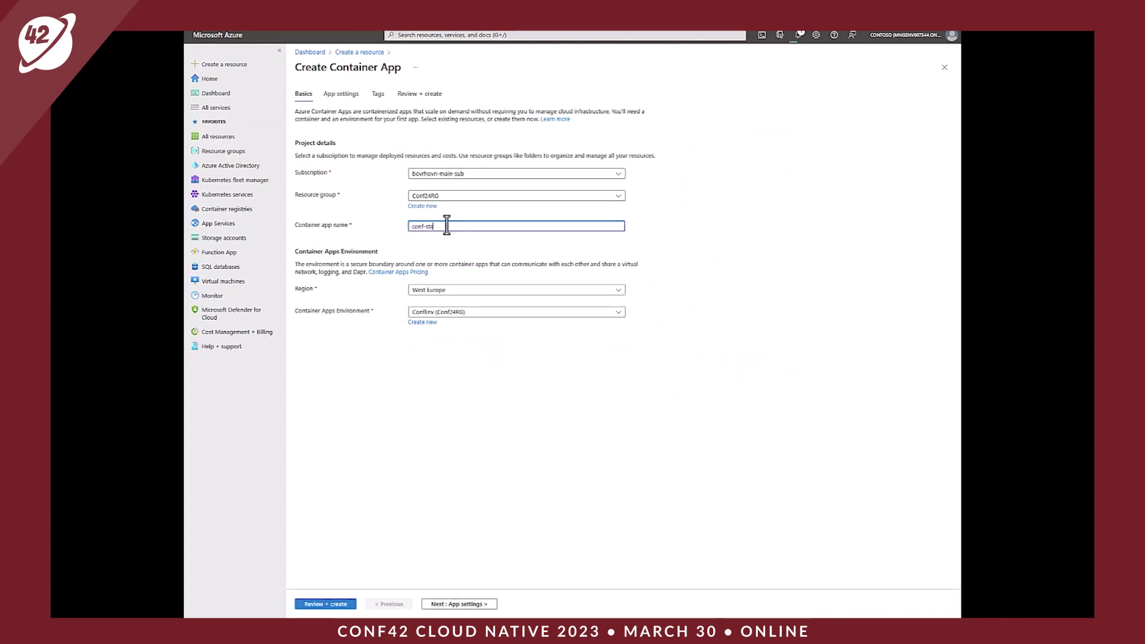
Step: Replace the quickstart image with the stats image from conf24.azurecr.io
{"action": "left_click", "coordinate": [462, 603]}
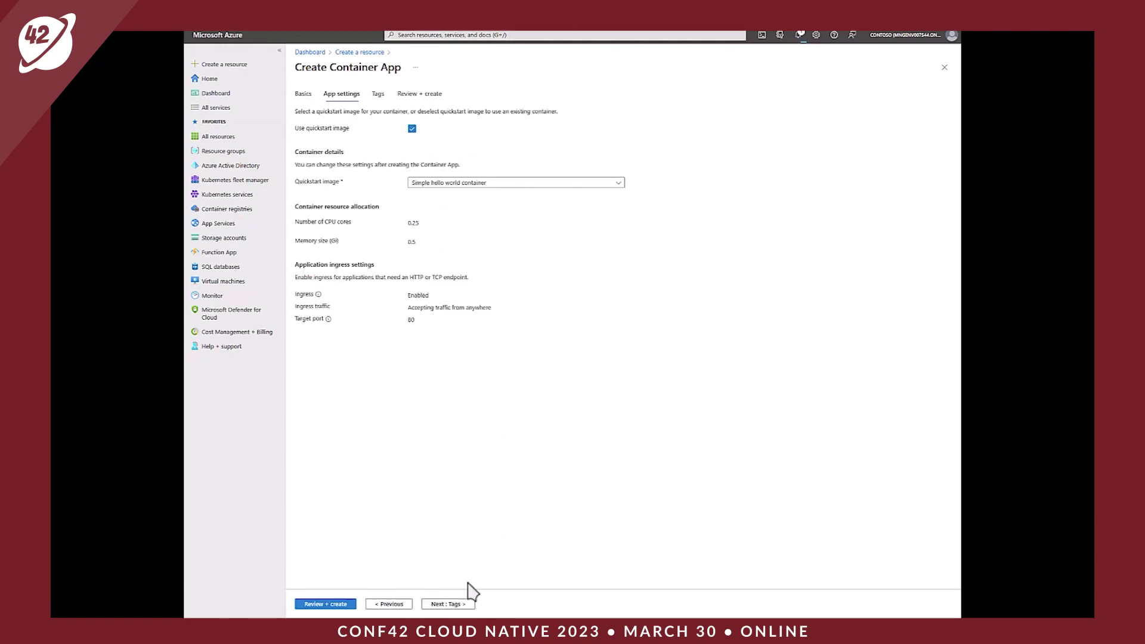
{"action": "left_click", "coordinate": [411, 128]}
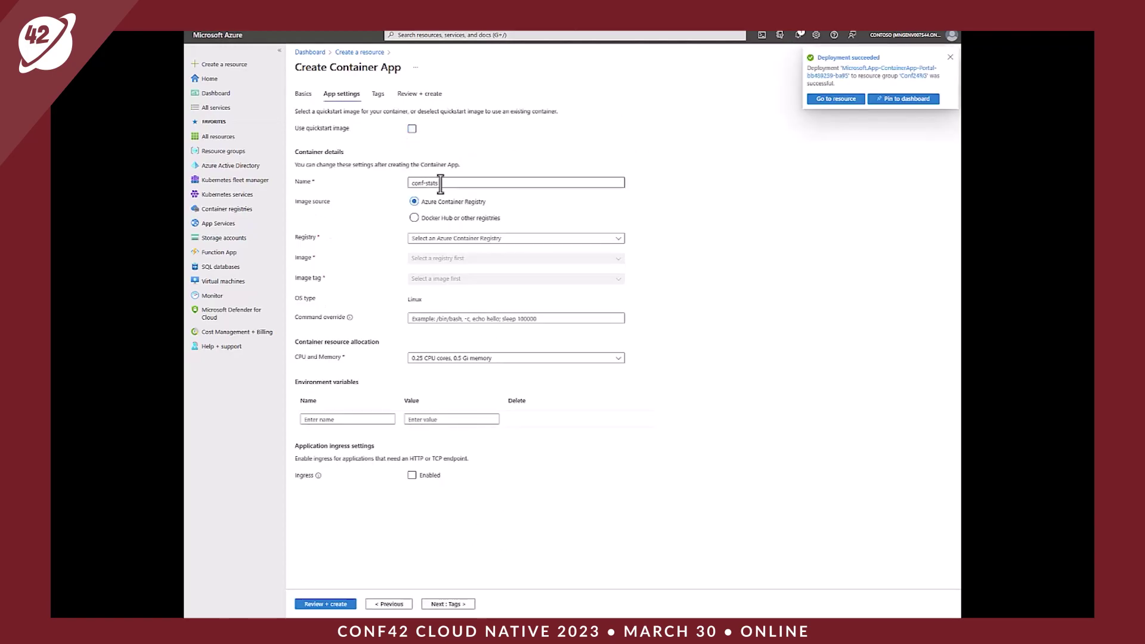
{"action": "left_click", "coordinate": [442, 239]}
{"action": "left_click", "coordinate": [446, 289]}
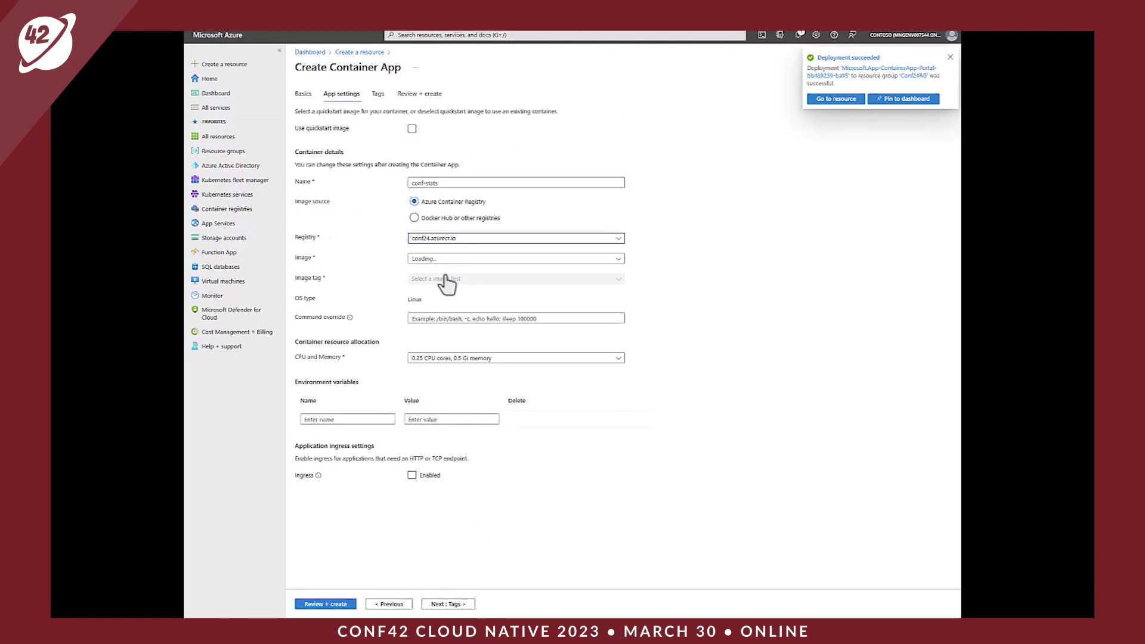
{"action": "left_click", "coordinate": [450, 260]}
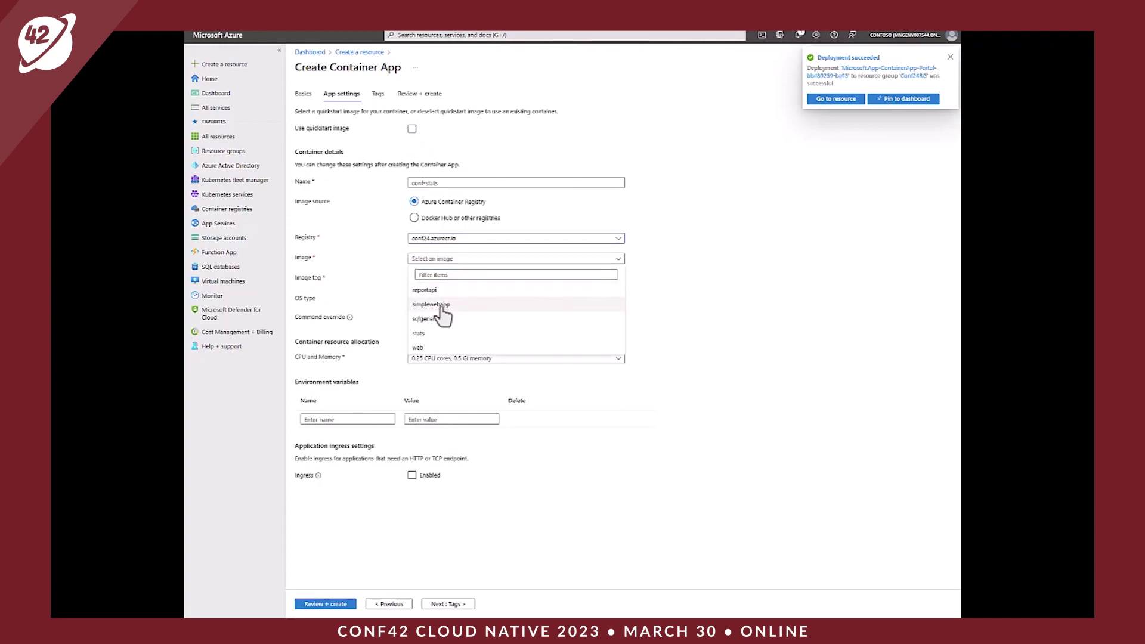
{"action": "left_click", "coordinate": [439, 334]}
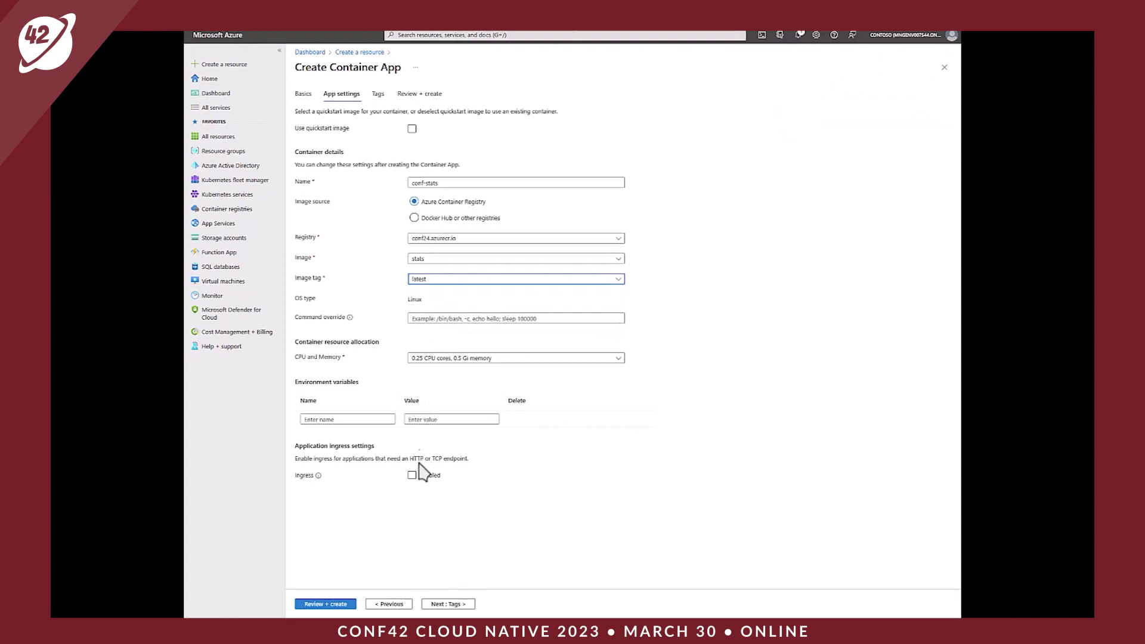
Step: Tag conf-stats Environment = Demo, then review and create it
{"action": "left_click", "coordinate": [440, 605]}
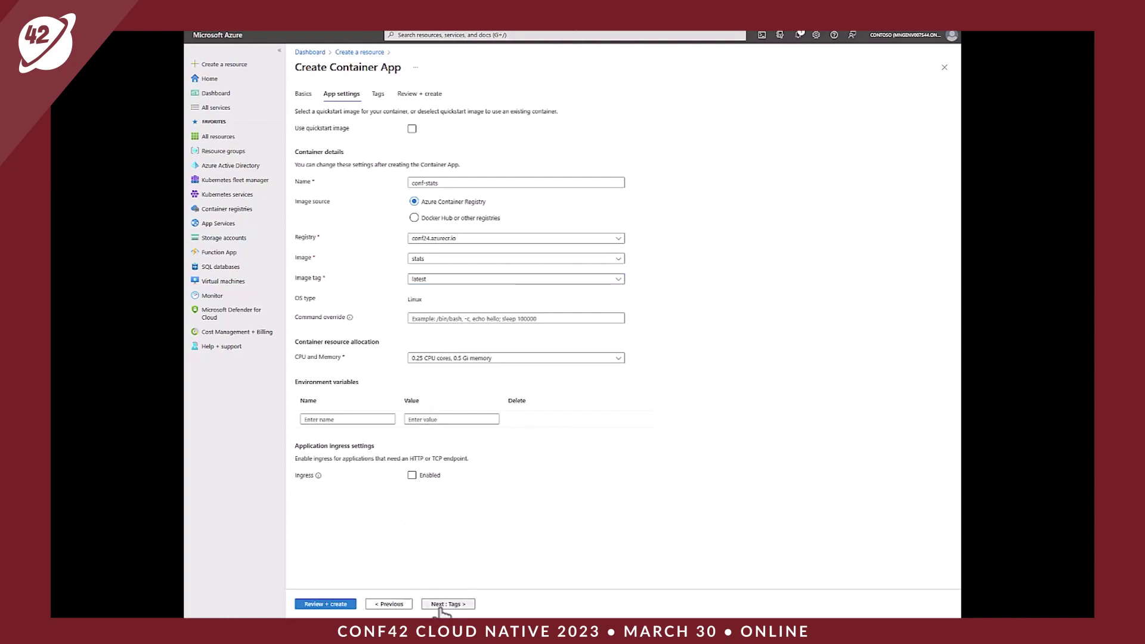
{"action": "left_click", "coordinate": [385, 174]}
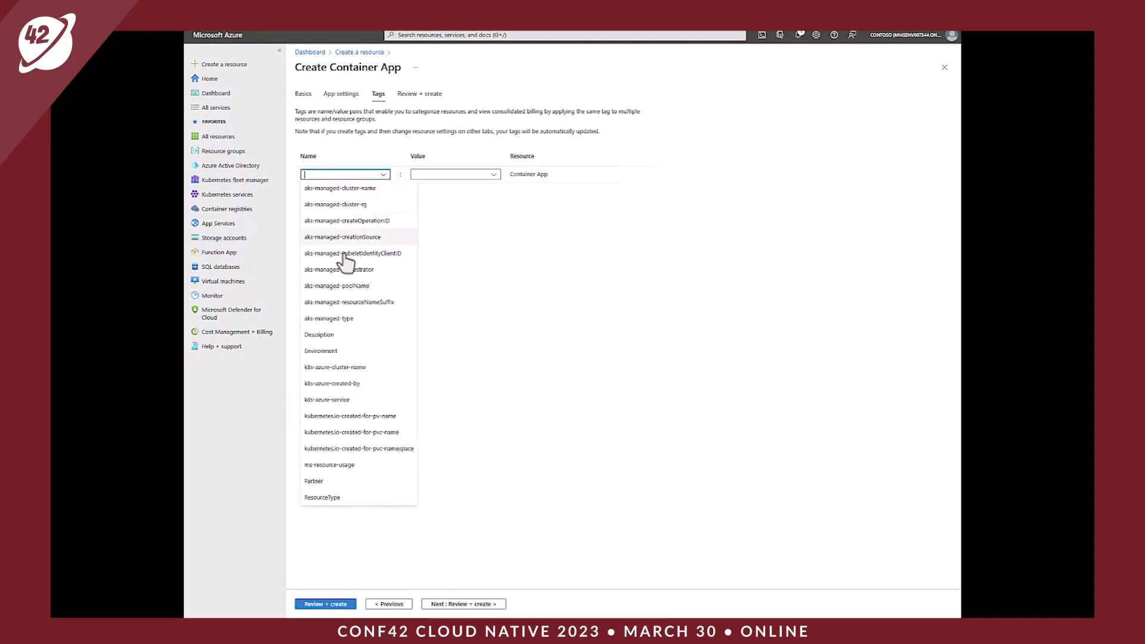
{"action": "left_click", "coordinate": [325, 351]}
{"action": "left_click", "coordinate": [491, 175]}
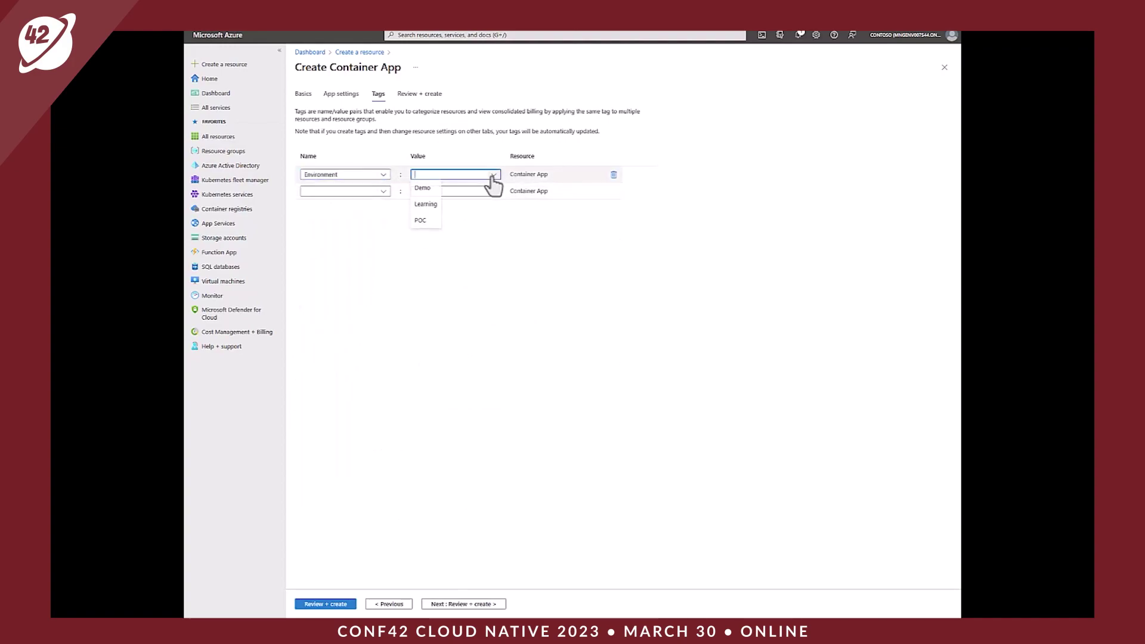
{"action": "left_click", "coordinate": [424, 186]}
{"action": "left_click", "coordinate": [457, 604]}
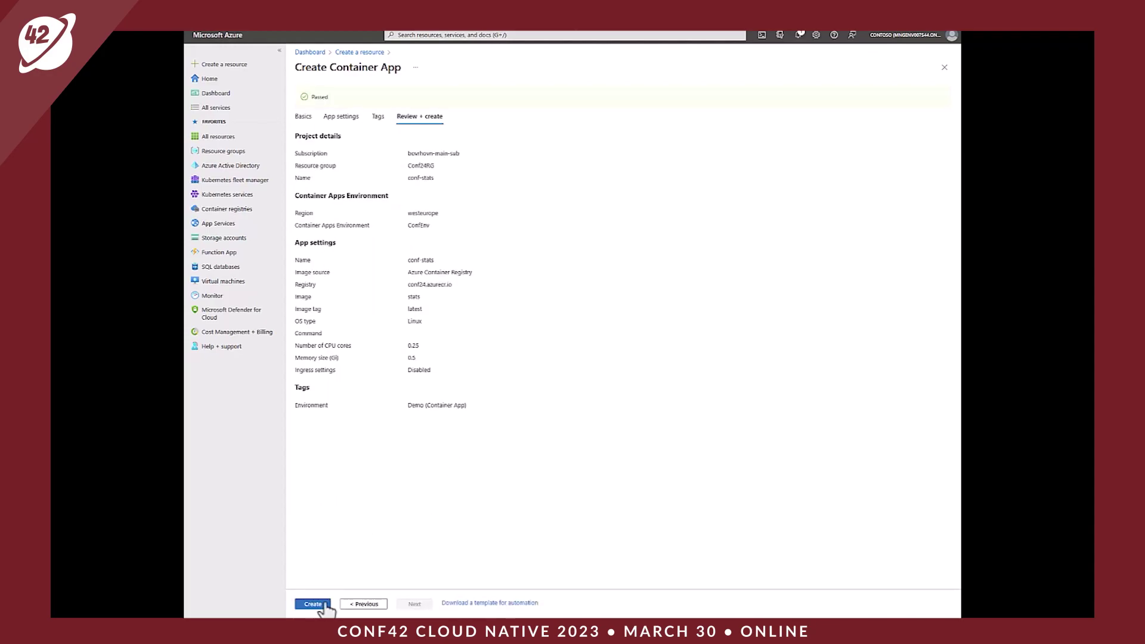
{"action": "left_click", "coordinate": [314, 604]}
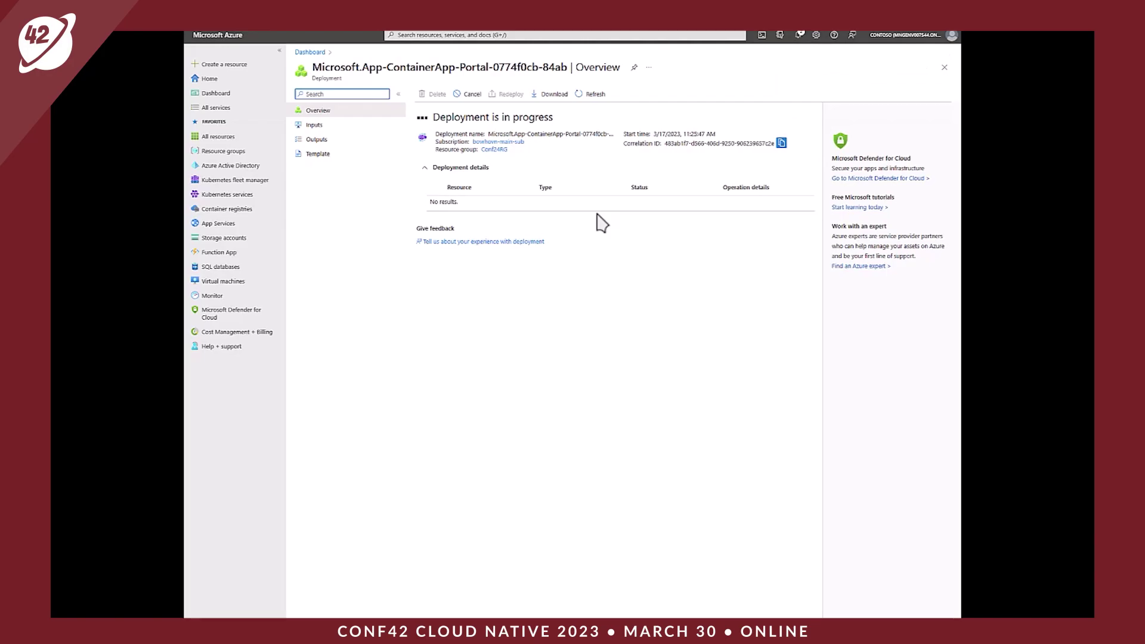
Step: Search 'conta' for Container Apps, refresh the list, and open conf-web's Application Url
{"action": "left_click", "coordinate": [466, 36]}
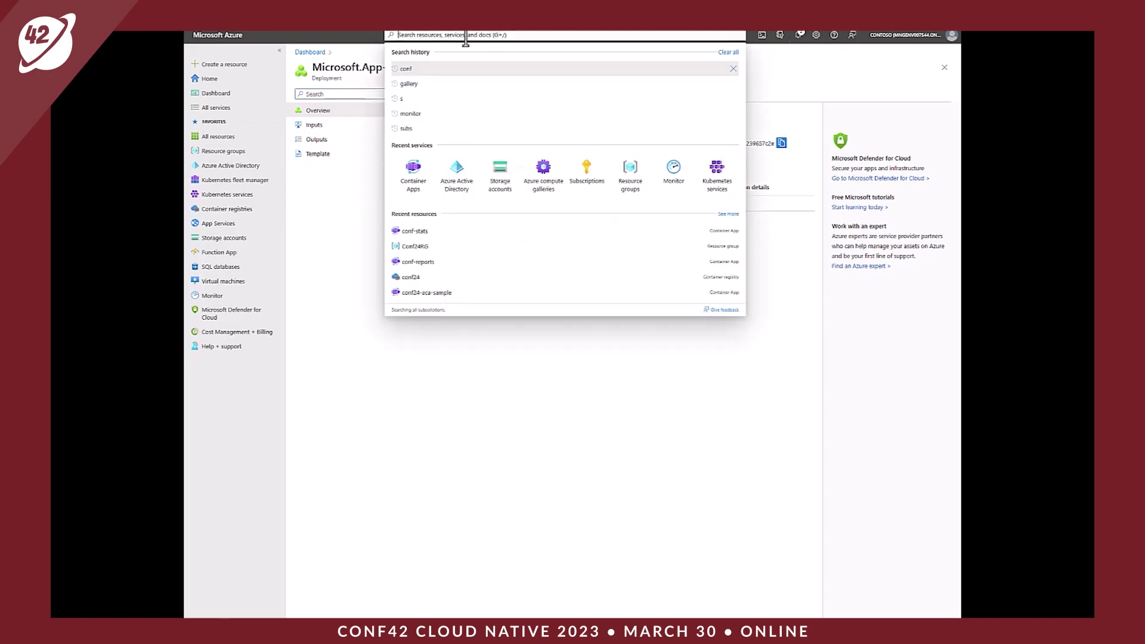
{"action": "type", "text": "conta"}
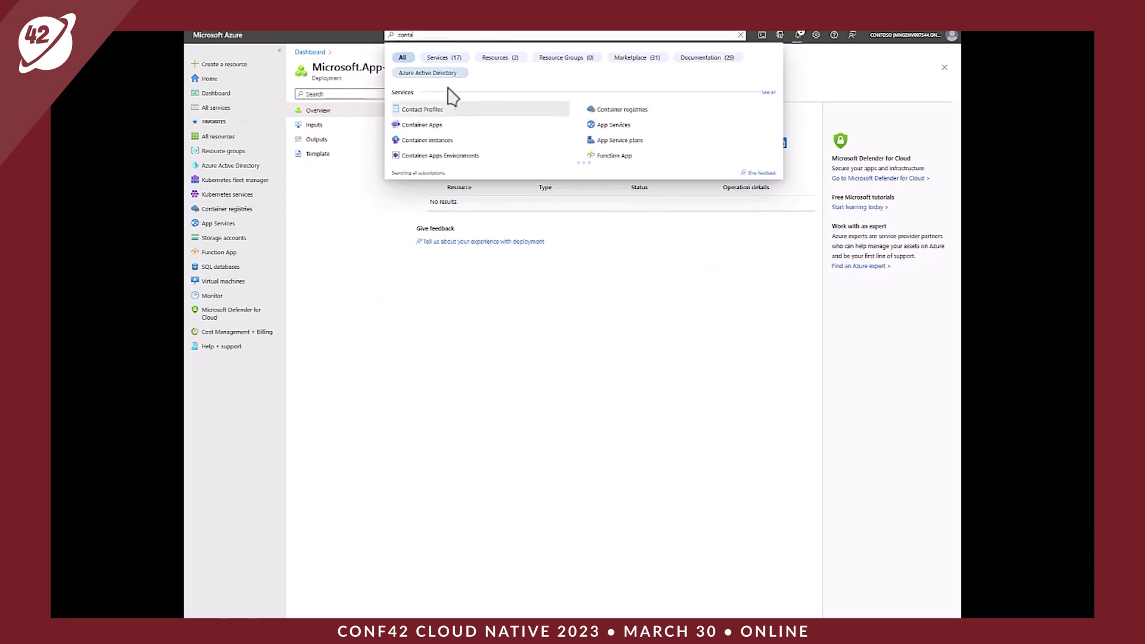
{"action": "left_click", "coordinate": [437, 125]}
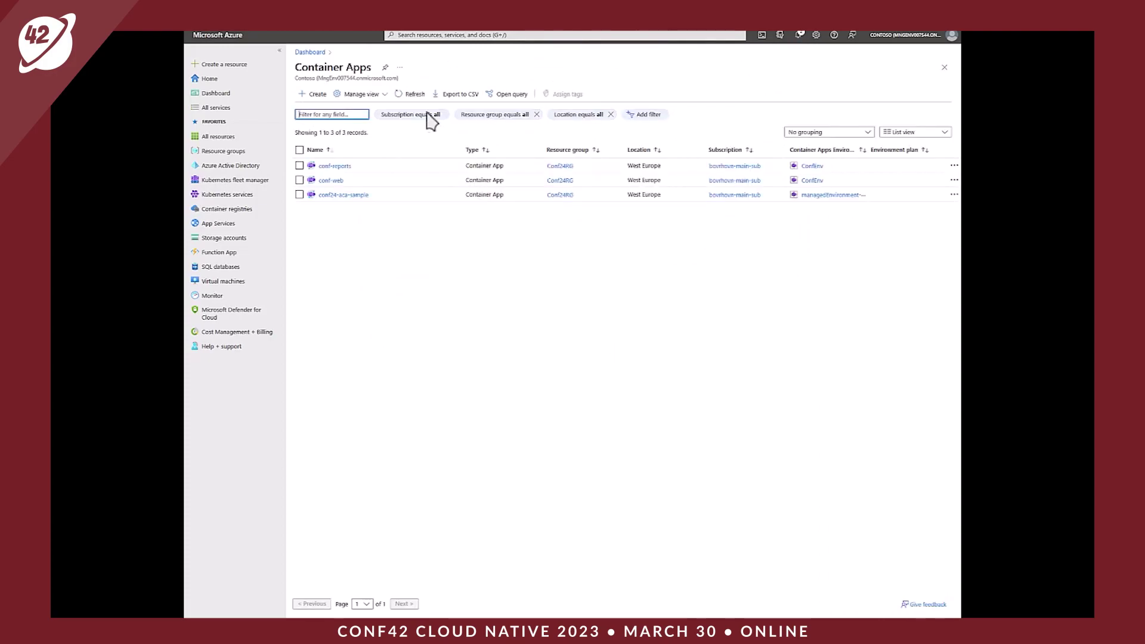
{"action": "left_click", "coordinate": [415, 96]}
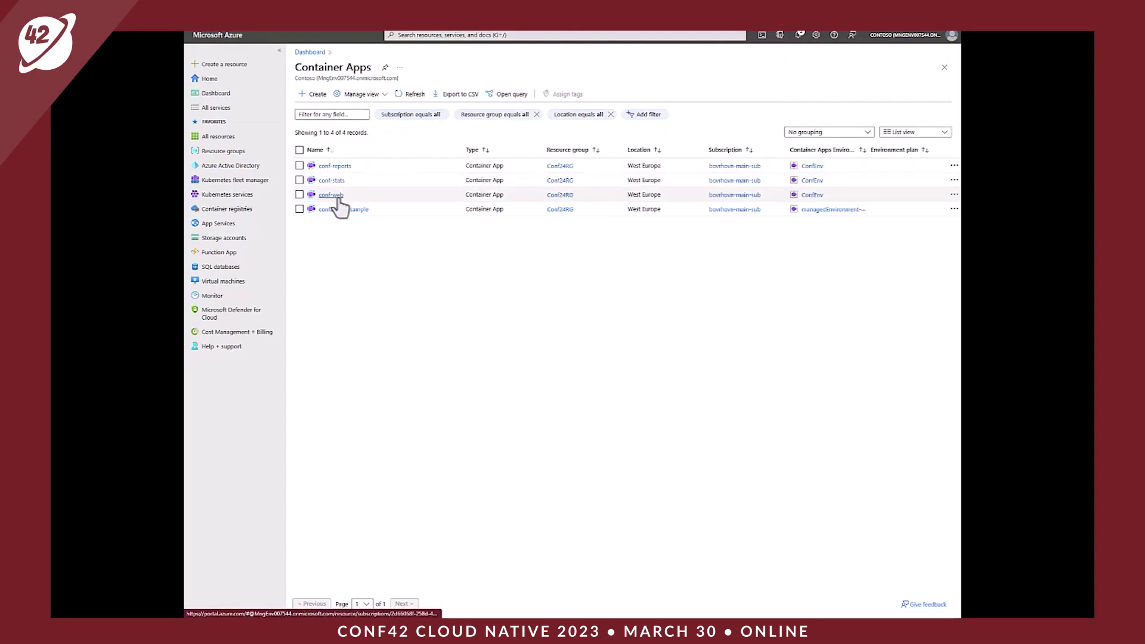
{"action": "left_click", "coordinate": [333, 197]}
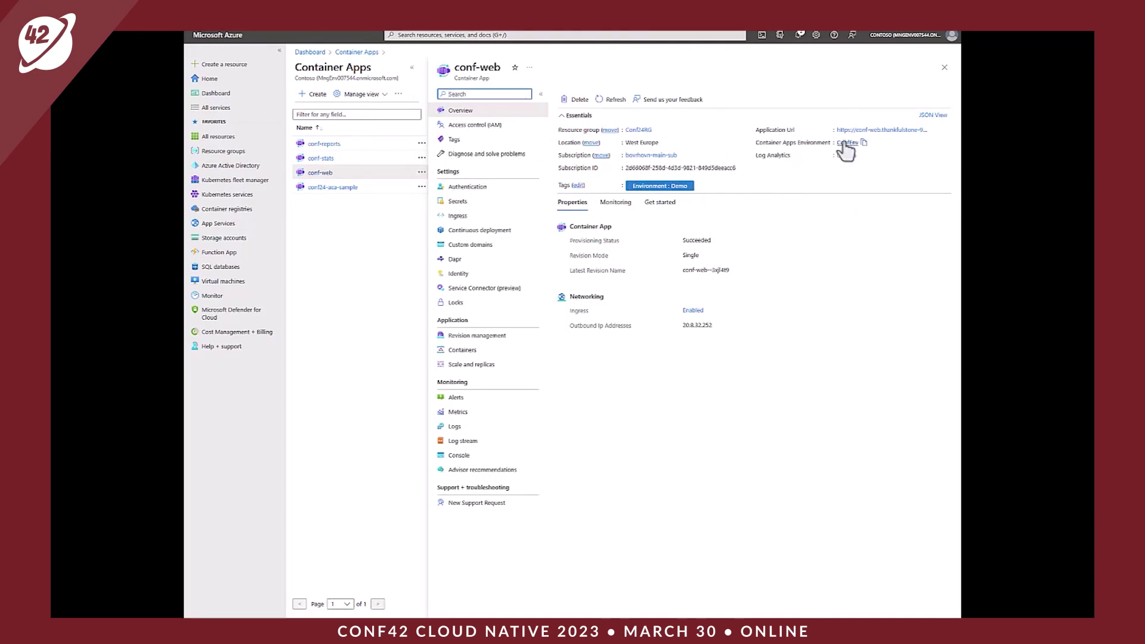
{"action": "left_click", "coordinate": [876, 131]}
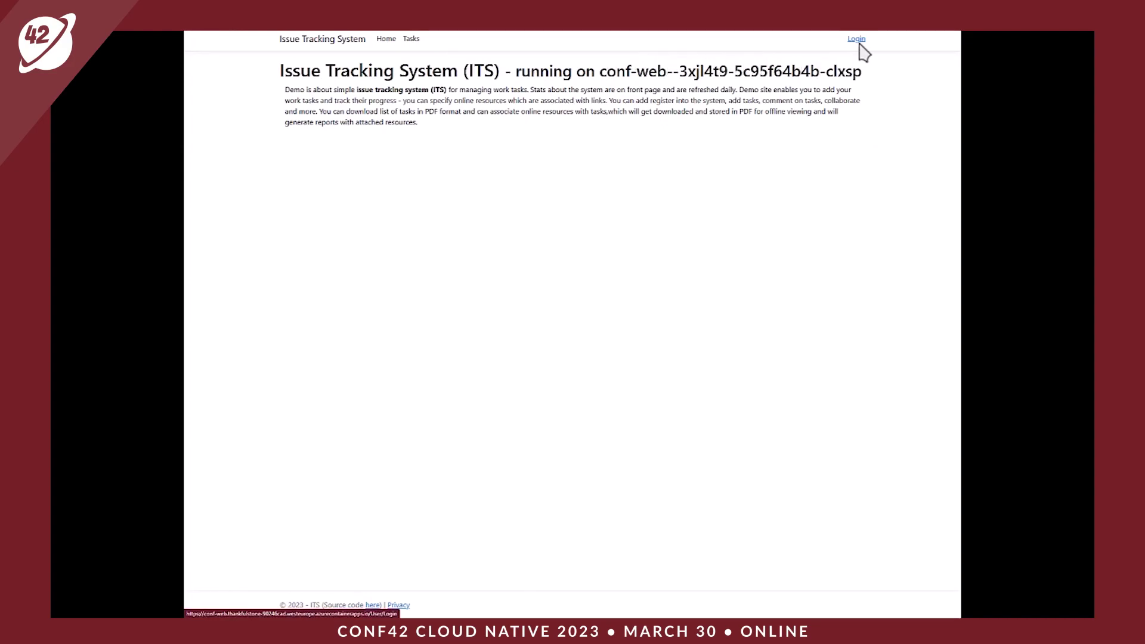
Step: On the ITS register page, enter a full name, e-mail and password and submit
{"action": "left_click", "coordinate": [858, 41]}
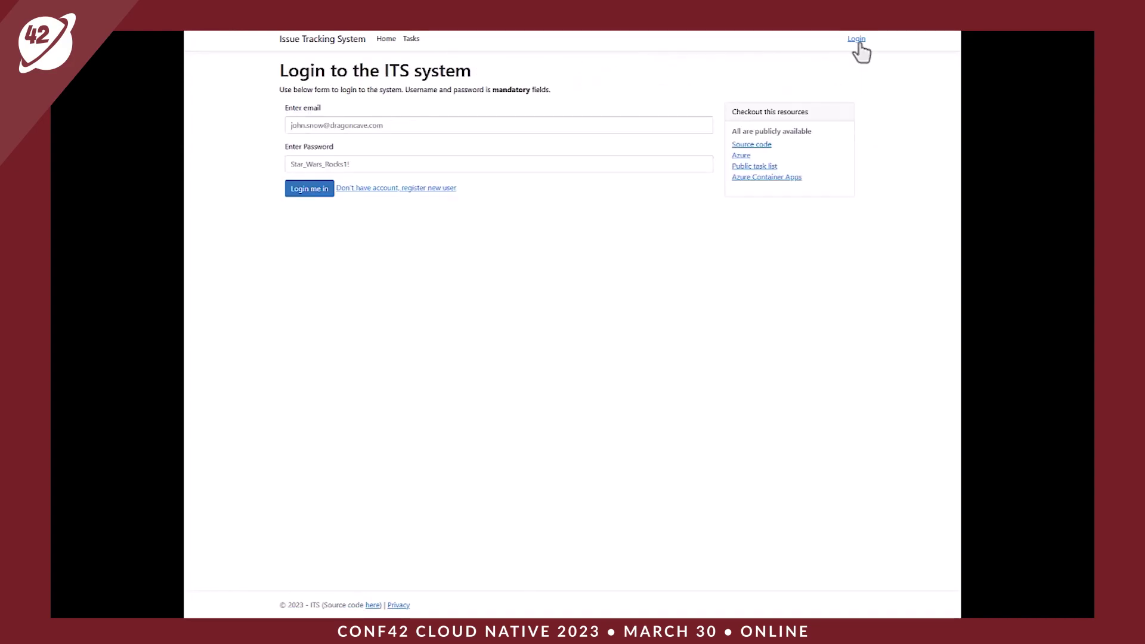
{"action": "left_click", "coordinate": [374, 188]}
{"action": "left_click", "coordinate": [333, 125]}
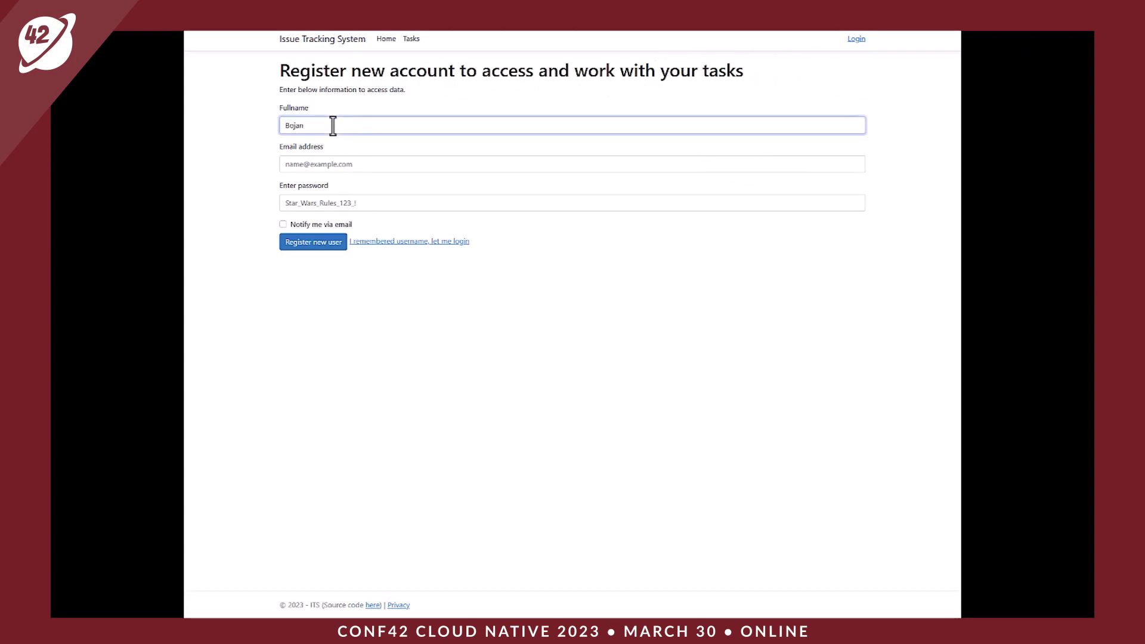
{"action": "key", "text": "Tab"}
{"action": "type", "text": "boa"}
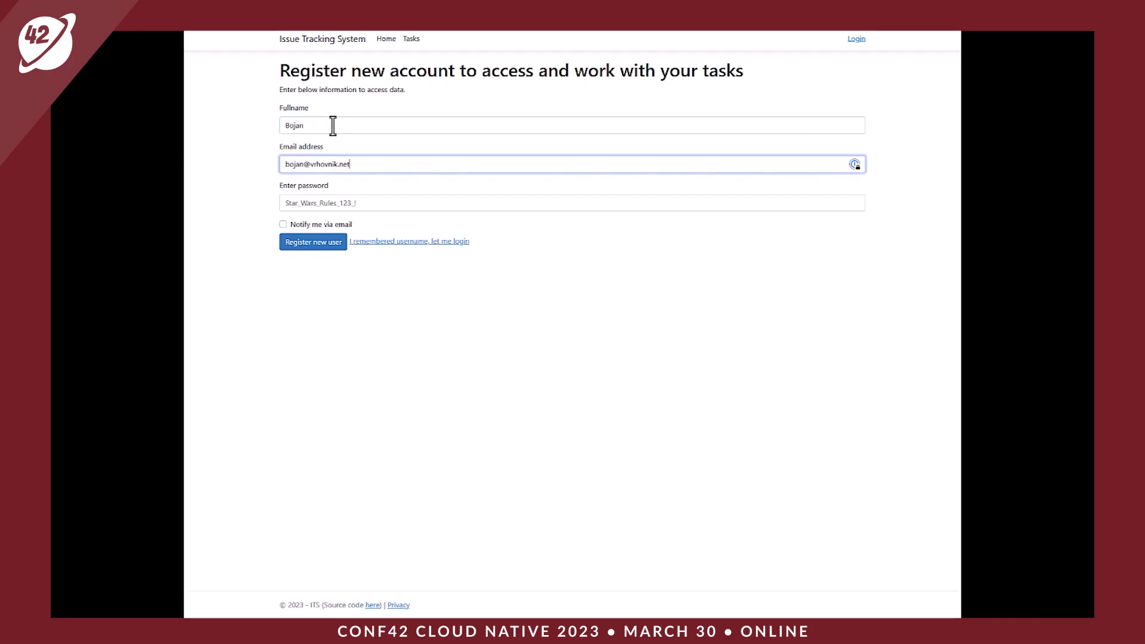
{"action": "key", "text": "Tab"}
{"action": "type", "text": "St"}
{"action": "left_click", "coordinate": [314, 246]}
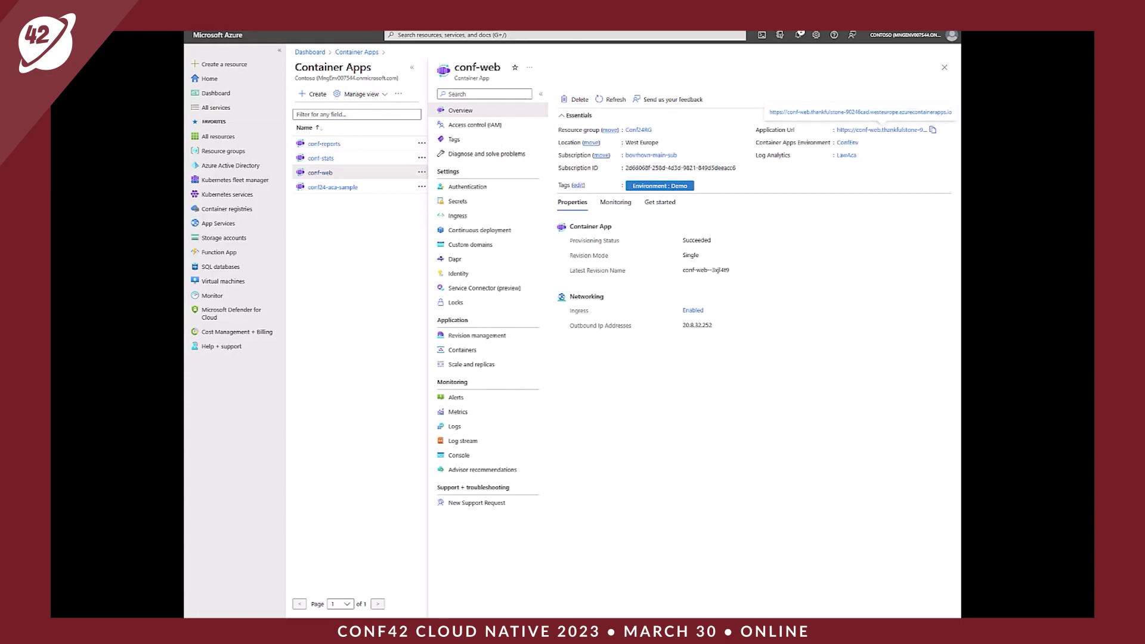
Step: Open conf-reports, check its application URL, then view its Log stream
{"action": "left_click", "coordinate": [328, 145]}
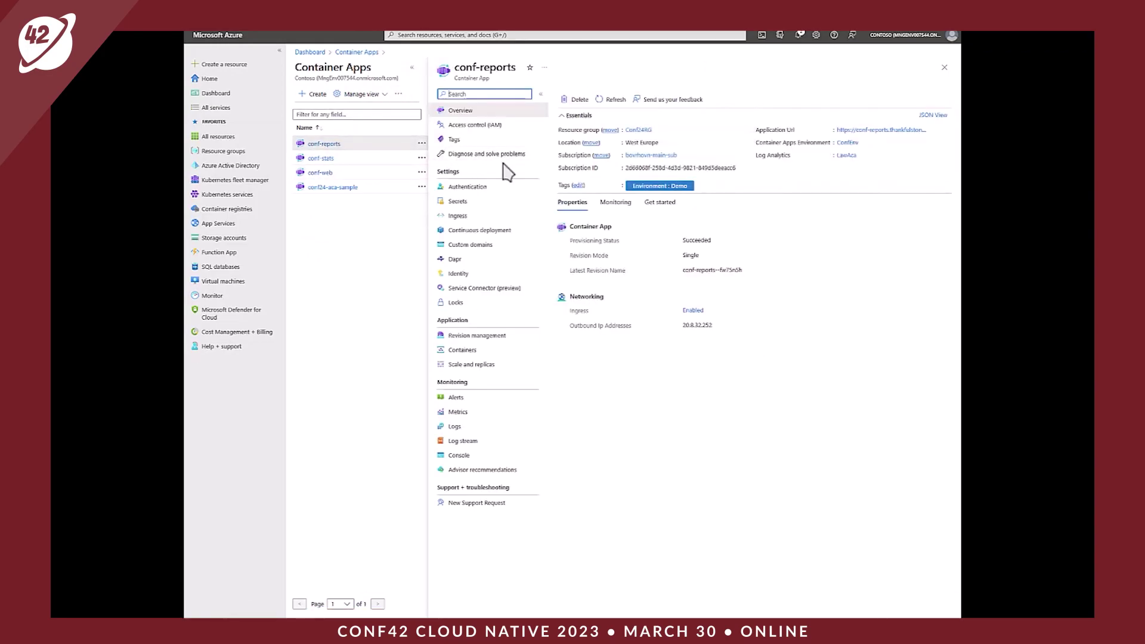
{"action": "left_click", "coordinate": [918, 132]}
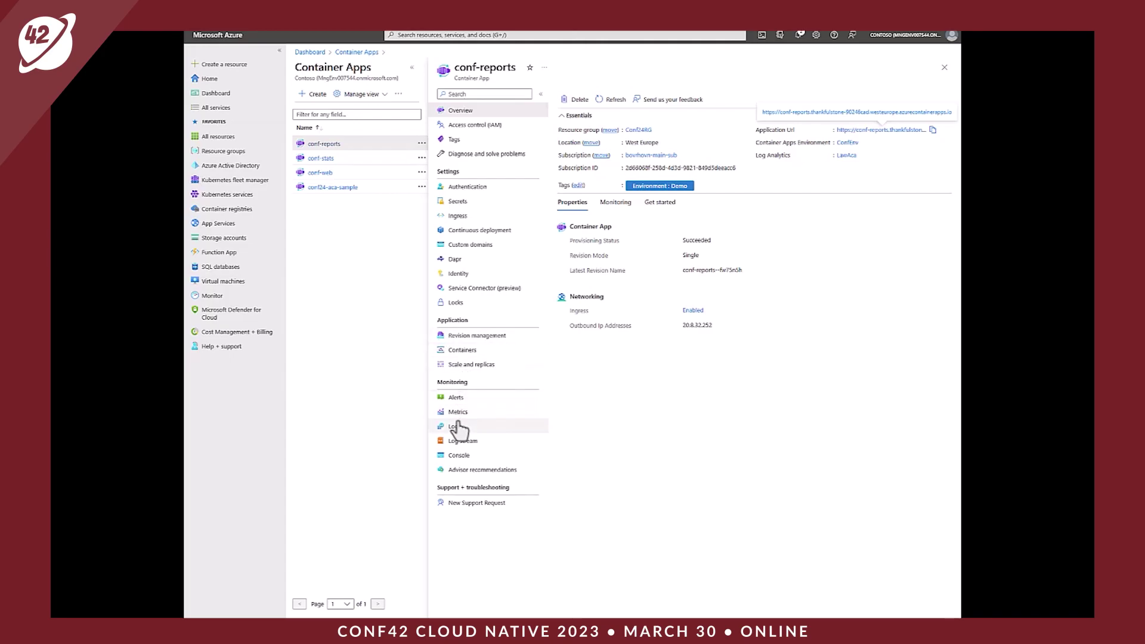
{"action": "left_click", "coordinate": [456, 442]}
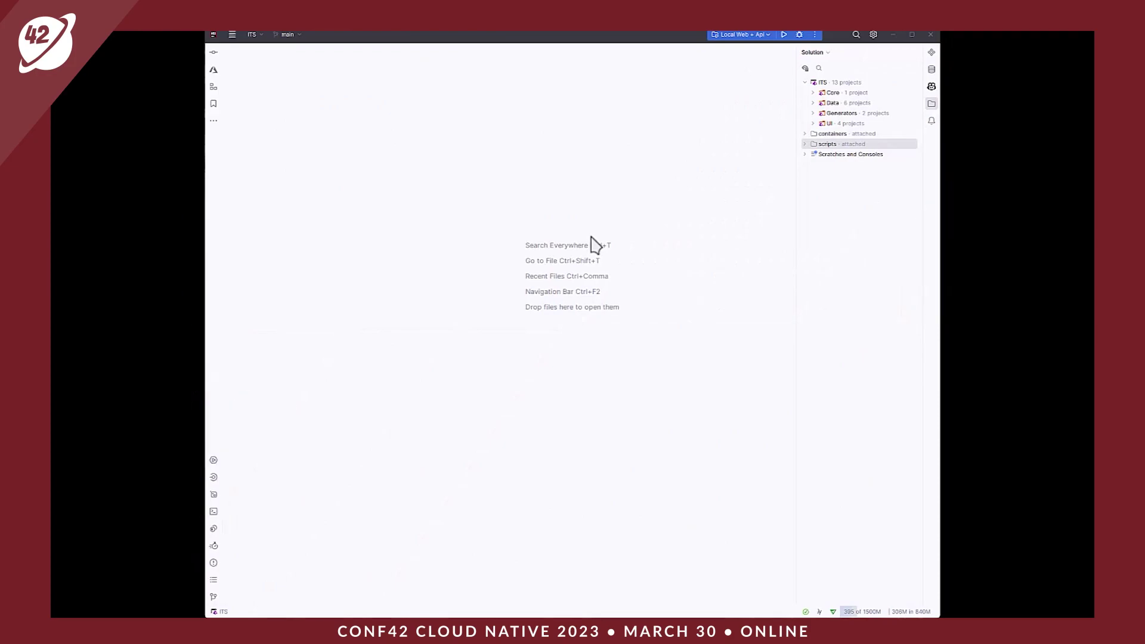
Step: Open ITS.Web's appsettings.json and highlight its ApiOptions, SqlOptions, AuthOptions and AzureStorageOptions blocks
{"action": "left_click", "coordinate": [813, 124]}
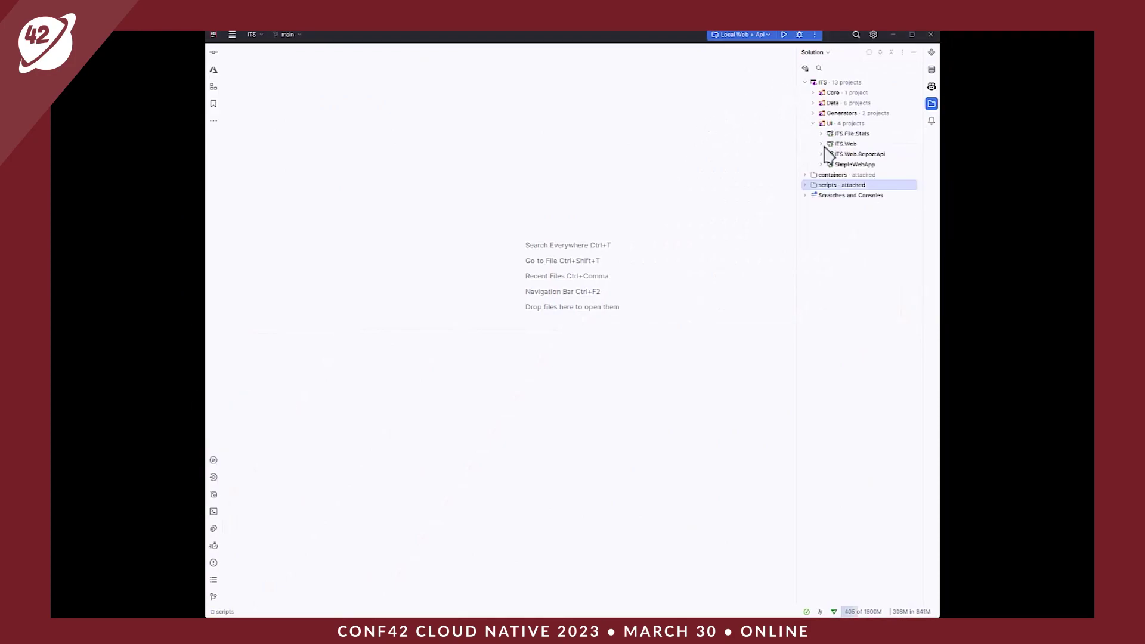
{"action": "left_click", "coordinate": [821, 144]}
{"action": "left_click", "coordinate": [851, 238]}
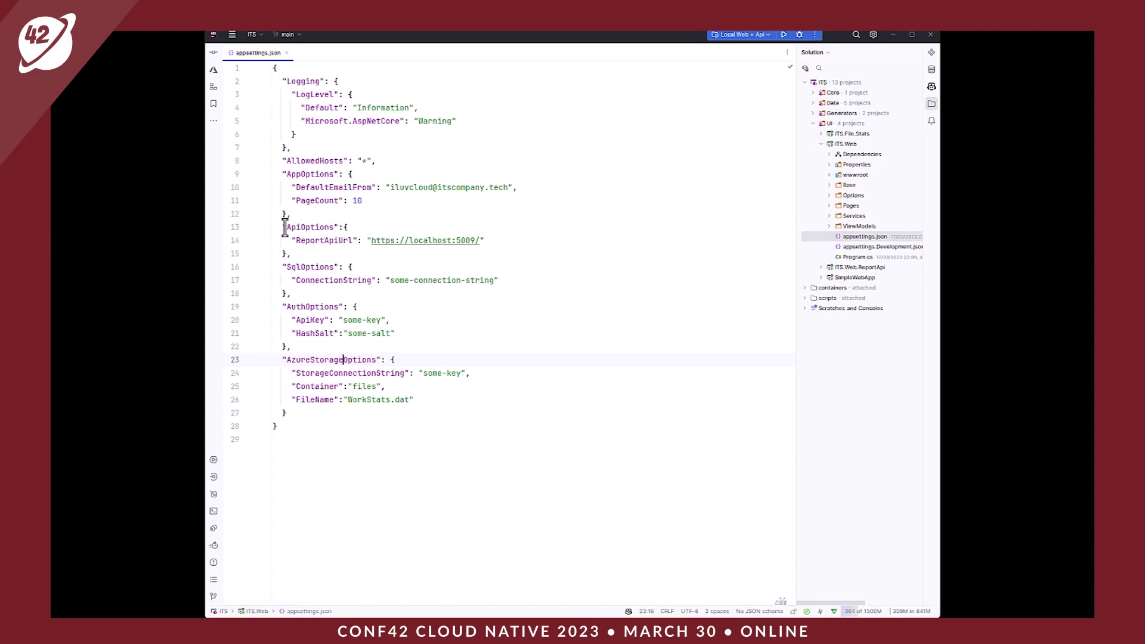
{"action": "left_click_drag", "start_coordinate": [283, 227], "coordinate": [286, 255]}
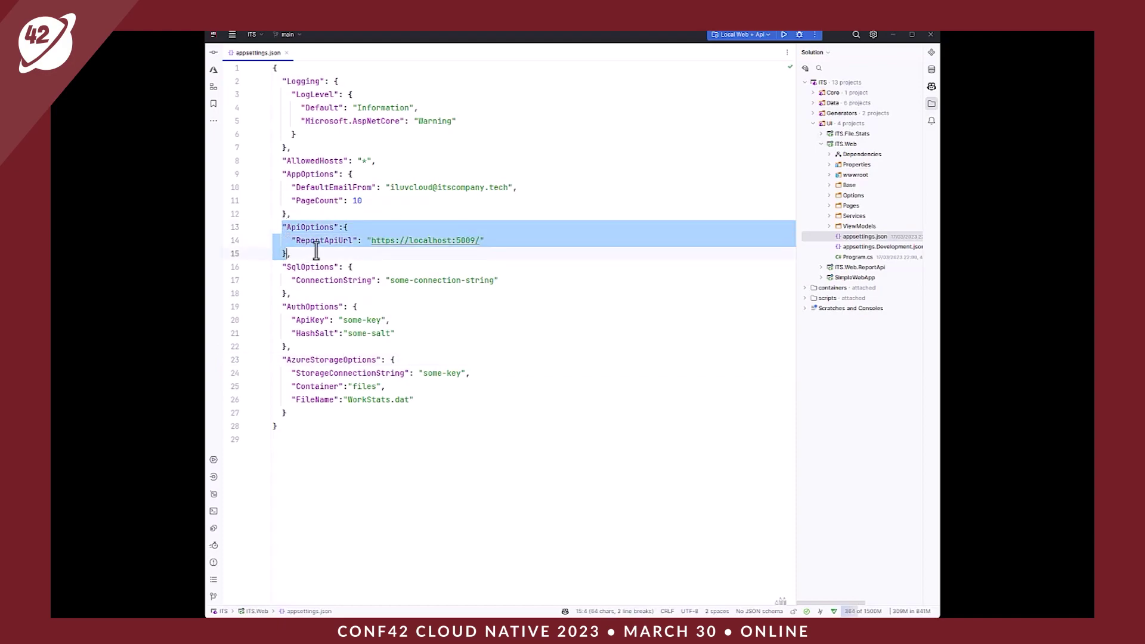
{"action": "left_click", "coordinate": [288, 267]}
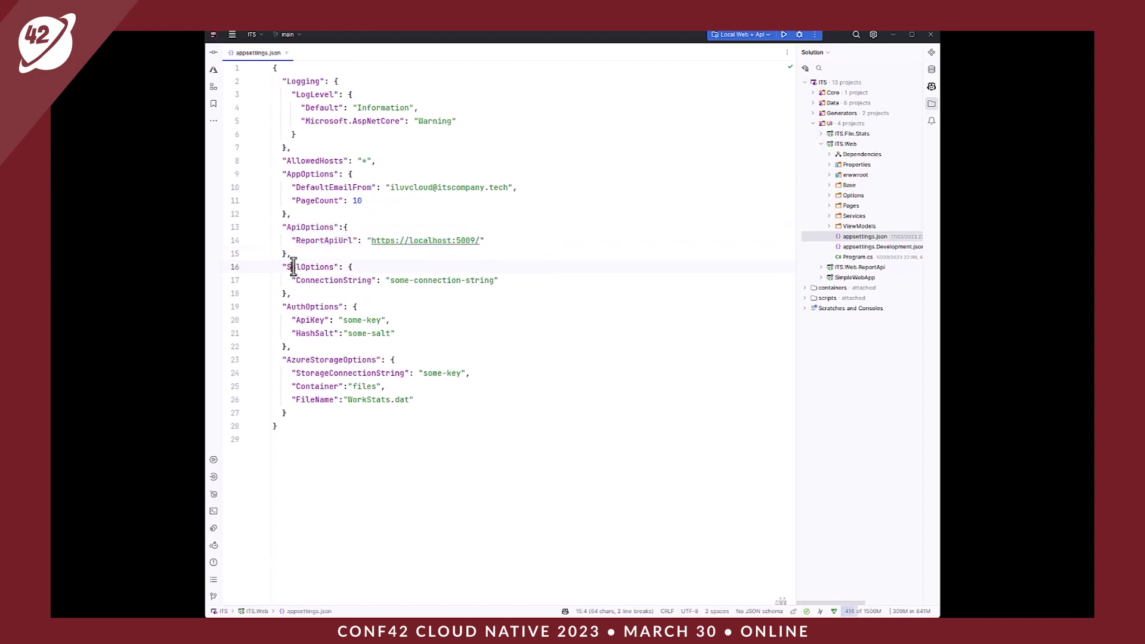
{"action": "left_click_drag", "start_coordinate": [283, 266], "coordinate": [286, 413]}
{"action": "left_click", "coordinate": [284, 306]}
{"action": "left_click", "coordinate": [283, 360]}
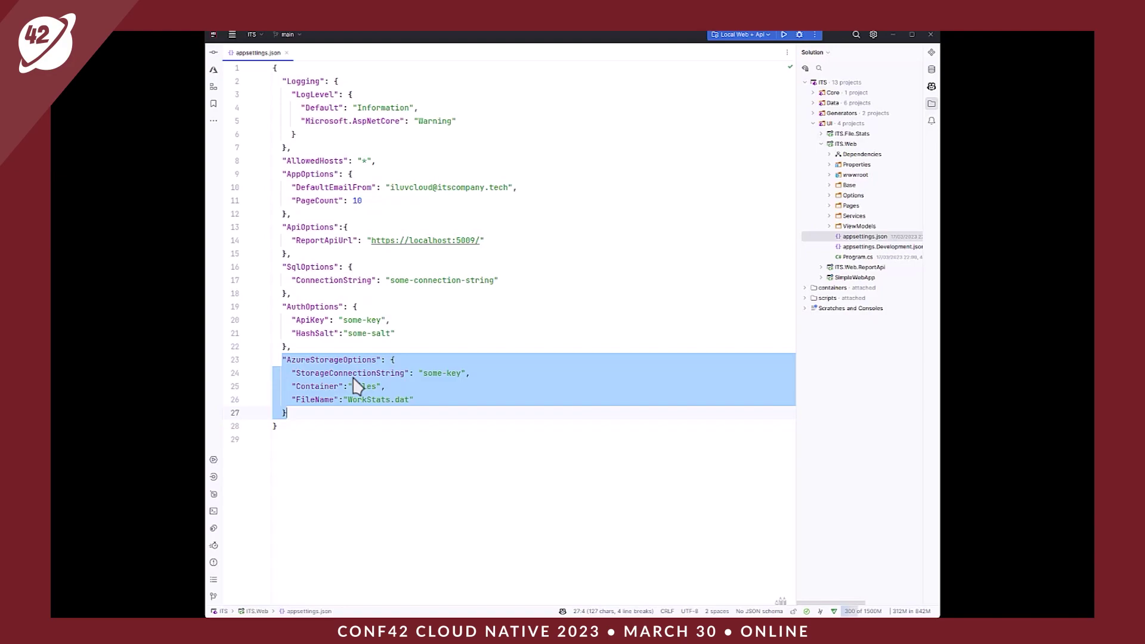
{"action": "left_click", "coordinate": [447, 318]}
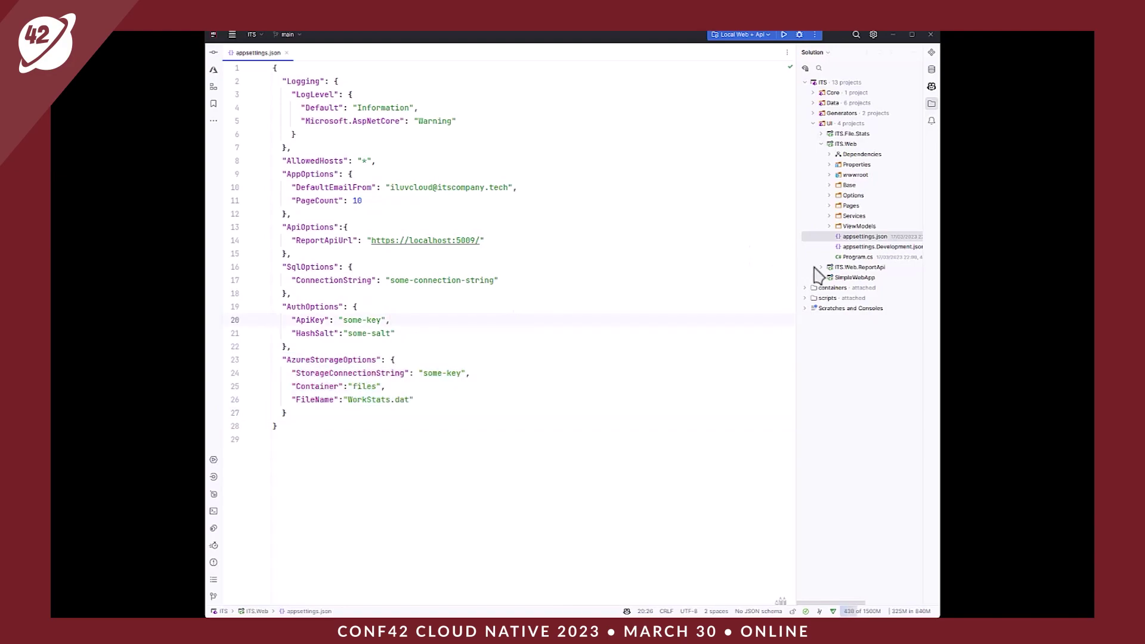
Step: Open the ITS.Web.ReportApi and ITS.File.Stats appsettings.json files and highlight their SqlOptions and AuthOptions sections
{"action": "left_click", "coordinate": [821, 267]}
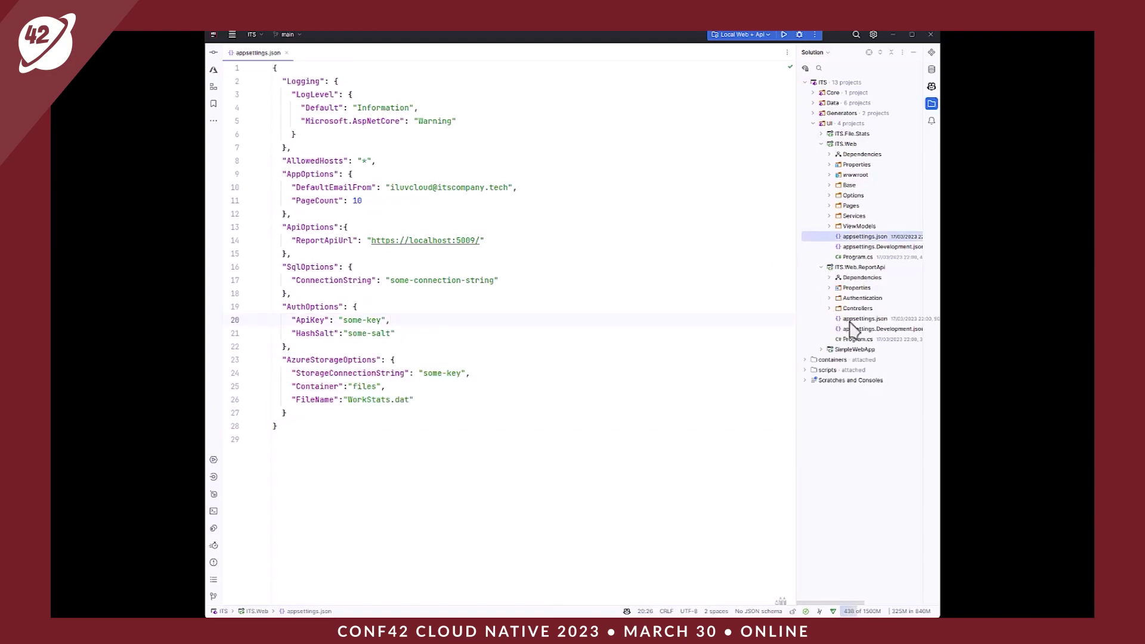
{"action": "double_click", "coordinate": [852, 319]}
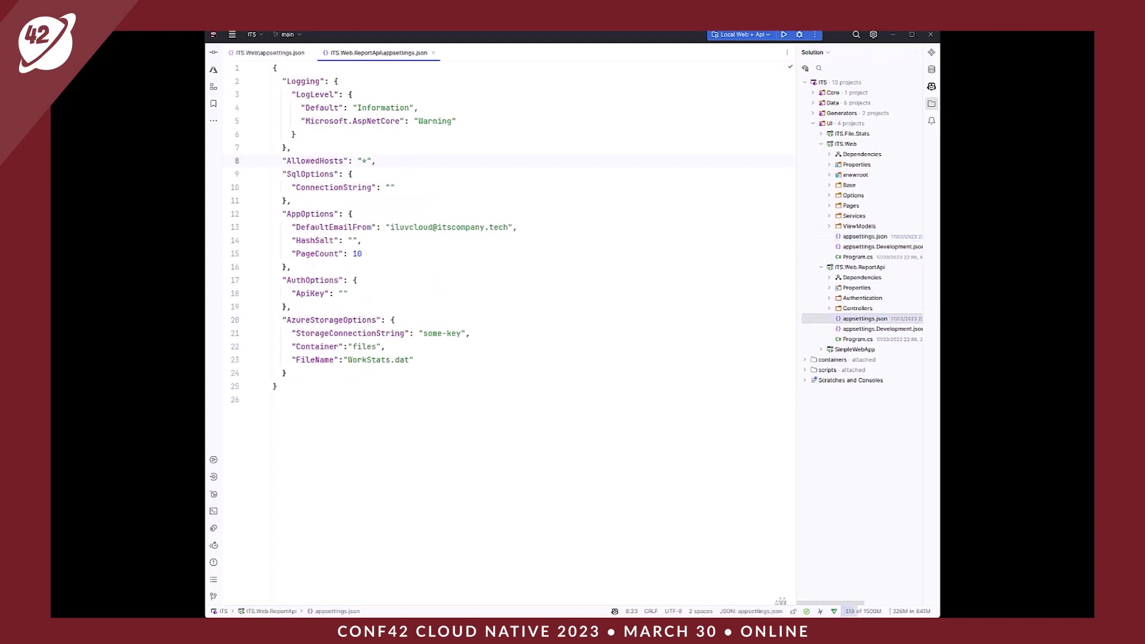
{"action": "left_click_drag", "start_coordinate": [347, 306], "coordinate": [278, 177]}
{"action": "left_click", "coordinate": [821, 143]}
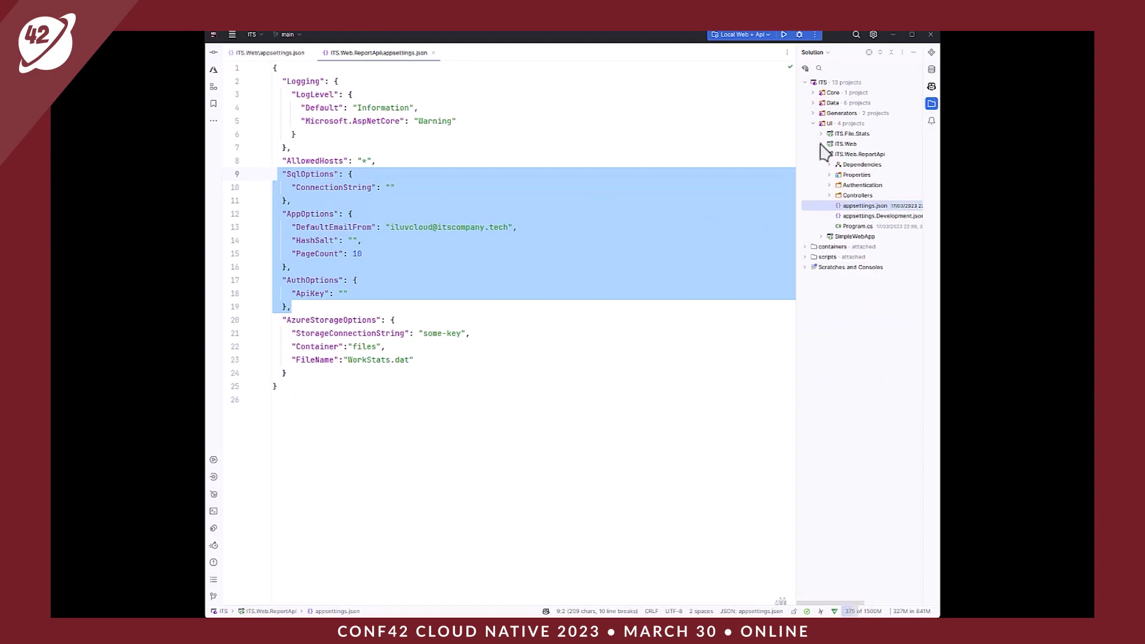
{"action": "left_click", "coordinate": [821, 133]}
{"action": "double_click", "coordinate": [864, 164]}
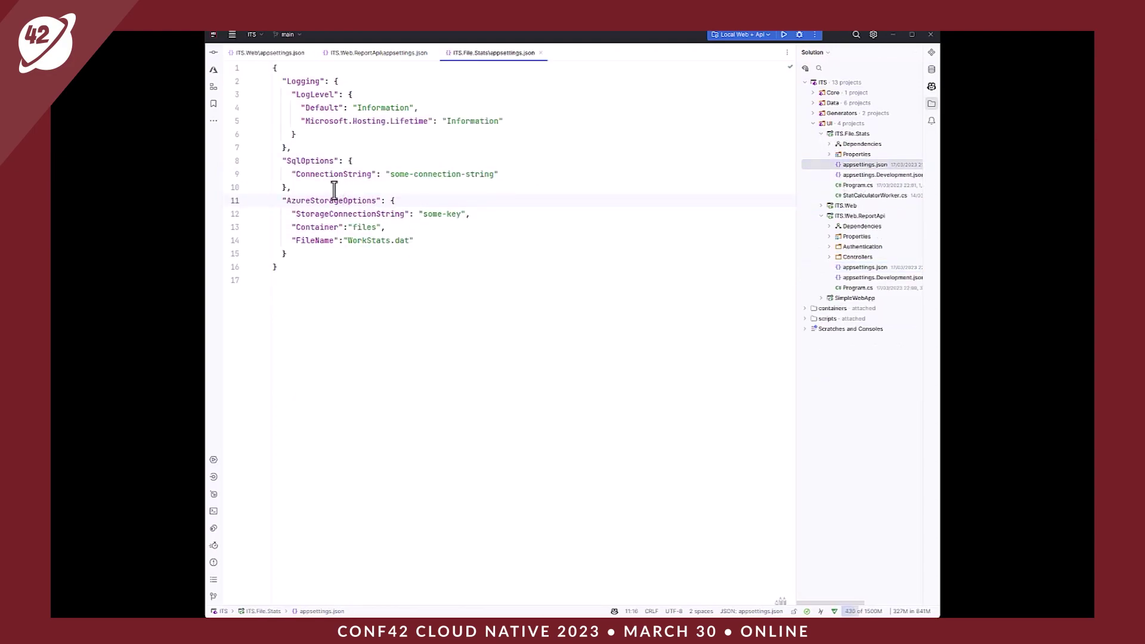
{"action": "left_click_drag", "start_coordinate": [282, 160], "coordinate": [287, 187]}
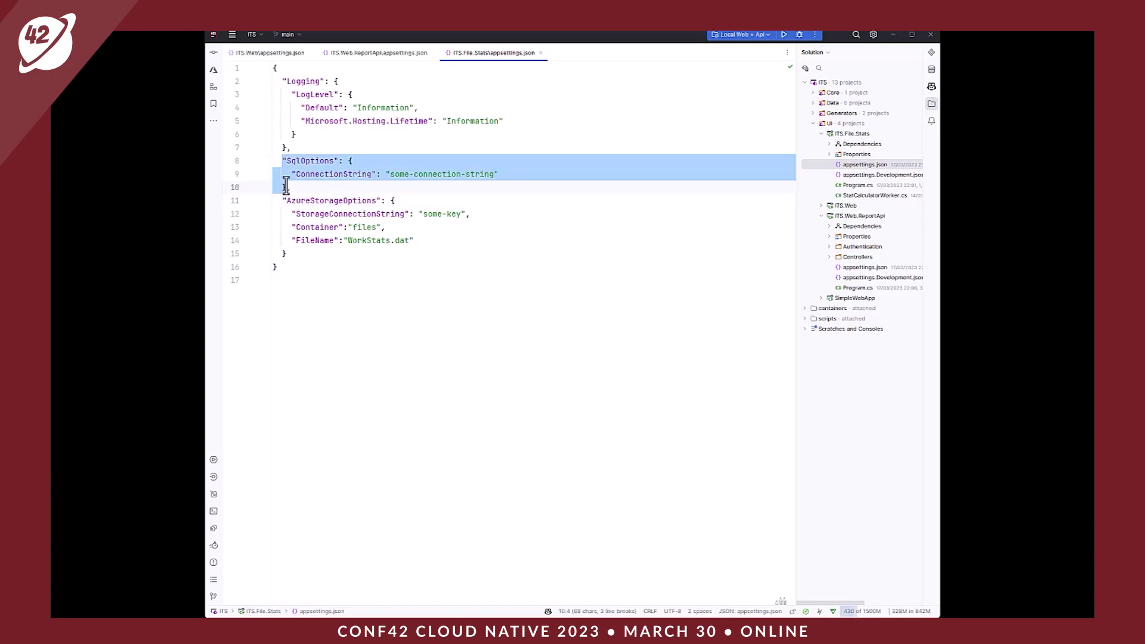
{"action": "left_click", "coordinate": [349, 186]}
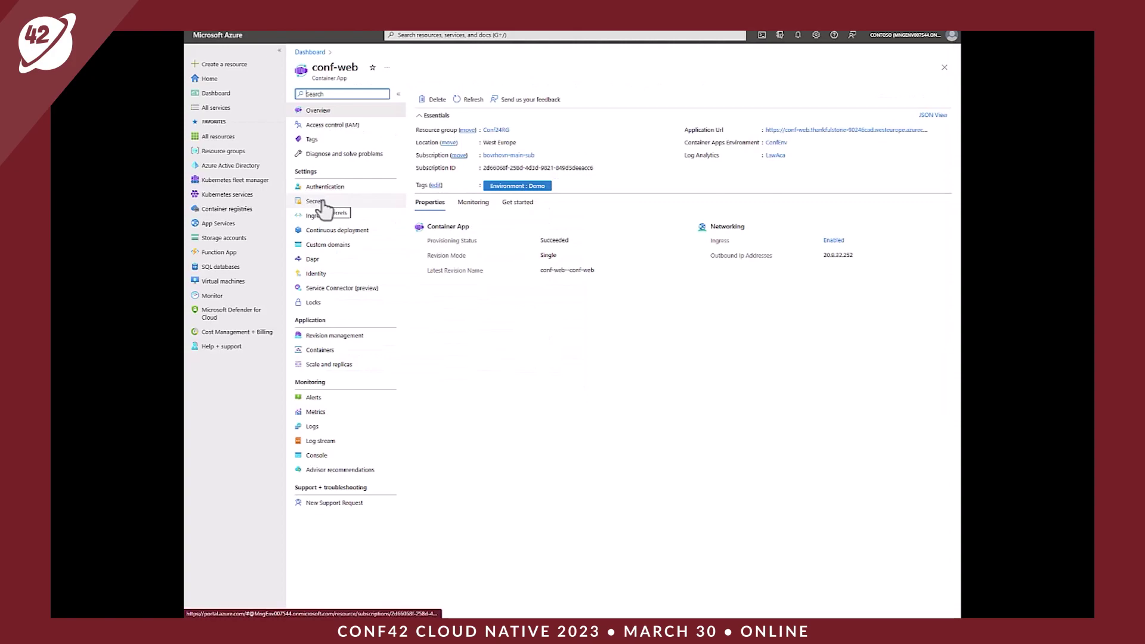
Step: In conf-web's Secrets, add a sqlconn secret holding the pasted SQL connection string
{"action": "left_click", "coordinate": [320, 203]}
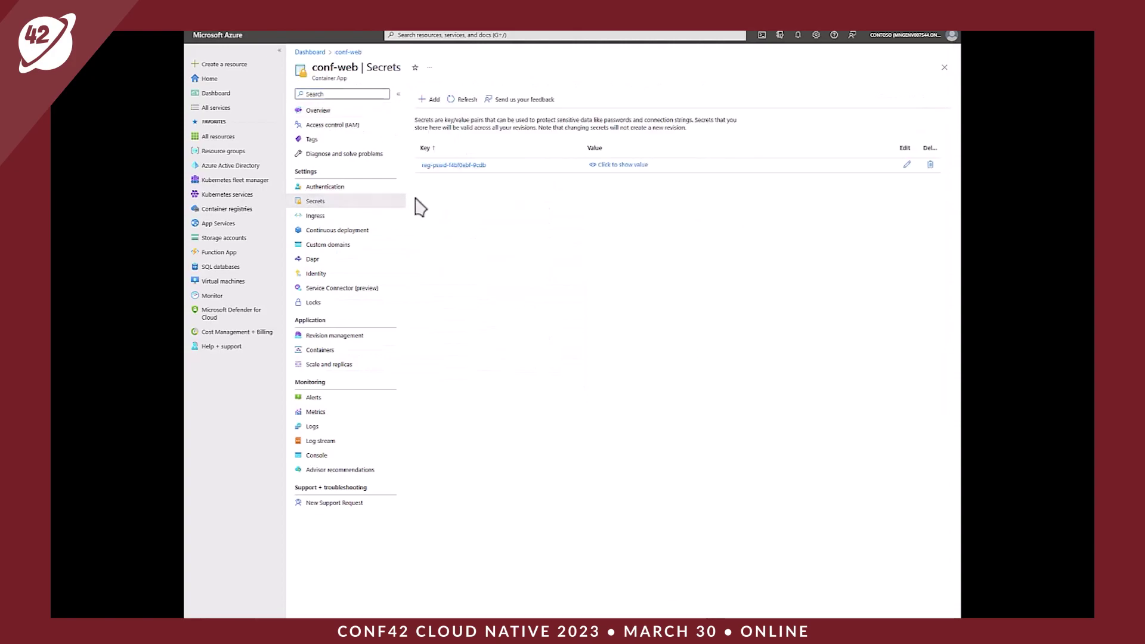
{"action": "left_click", "coordinate": [428, 100]}
{"action": "left_click", "coordinate": [863, 83]}
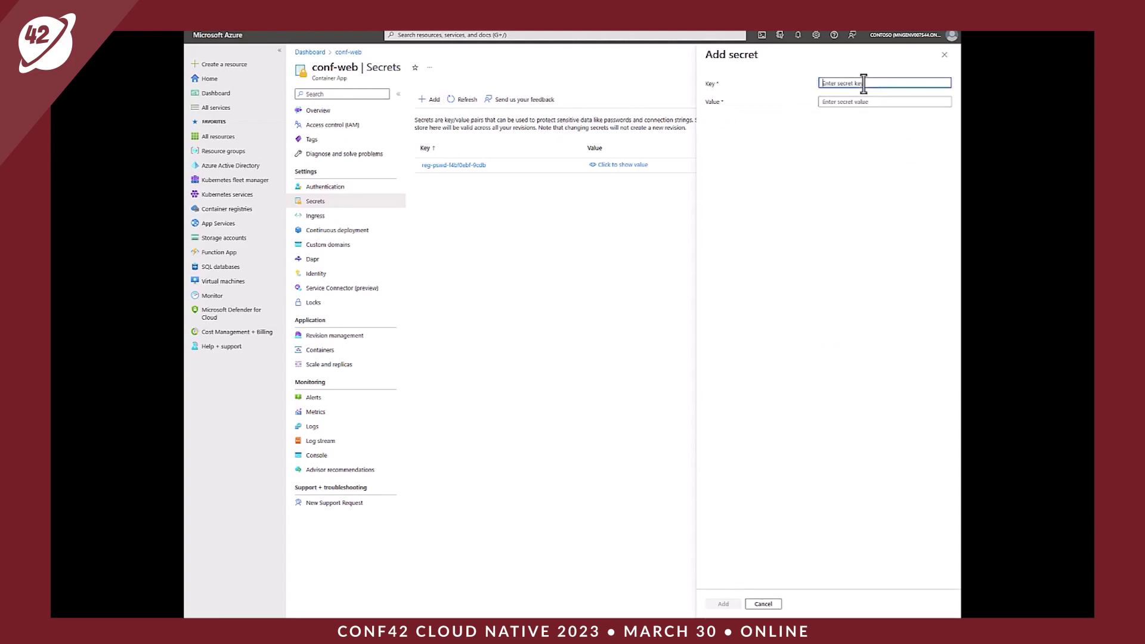
{"action": "type", "text": "sqlconn"}
{"action": "key", "text": "Tab"}
{"action": "key", "text": "ctrl+v"}
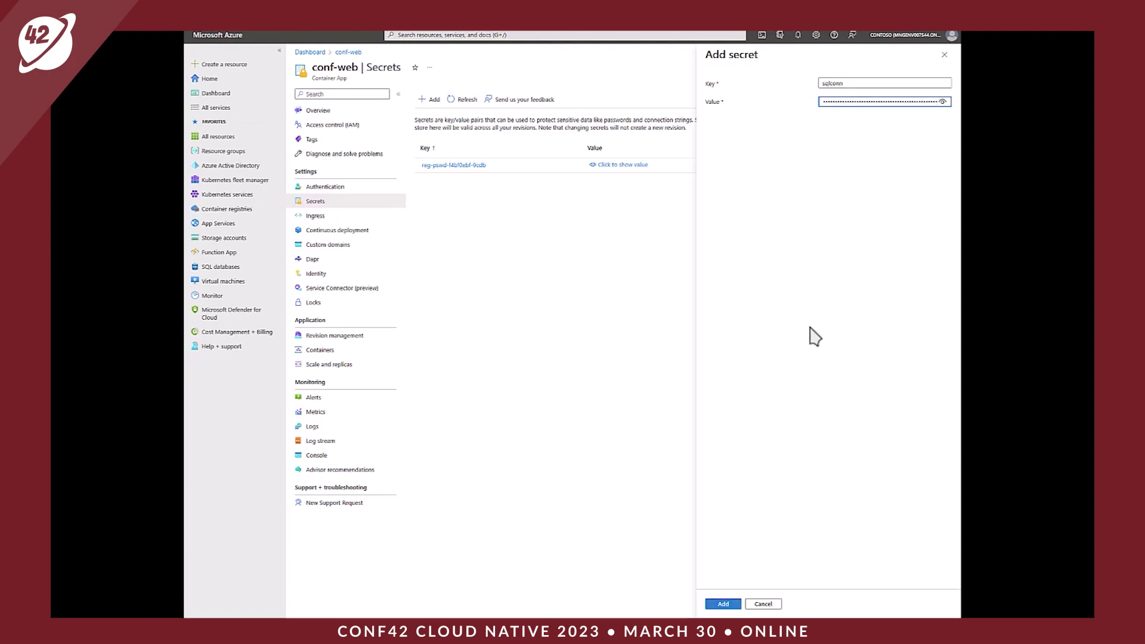
{"action": "left_click", "coordinate": [723, 603]}
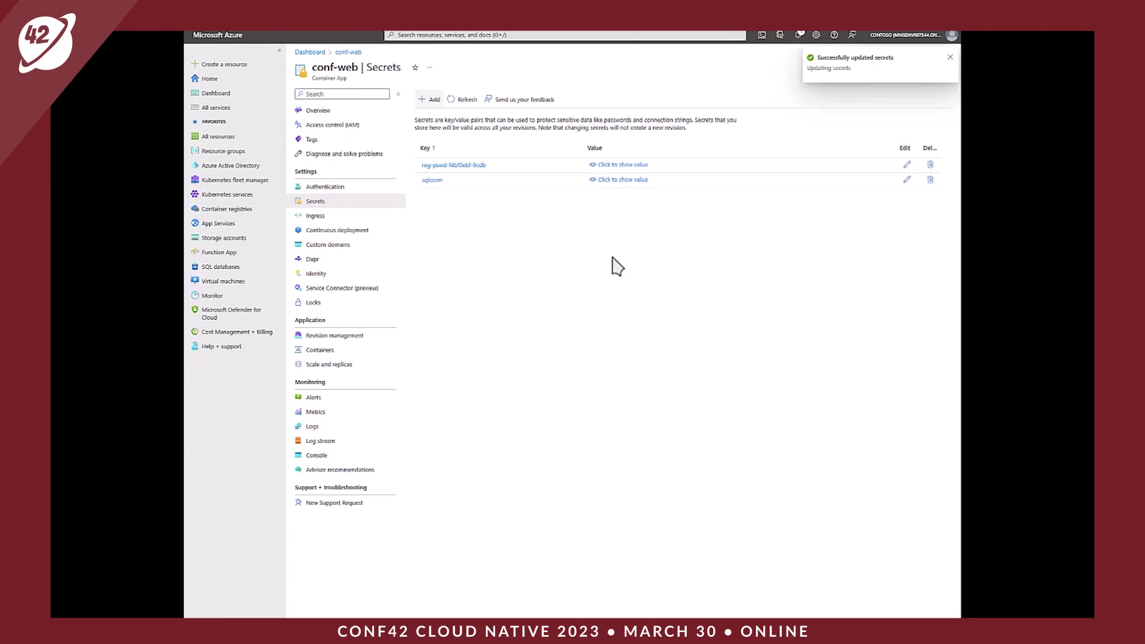
Step: Add an apikey secret with the pasted API key value
{"action": "left_click", "coordinate": [429, 99]}
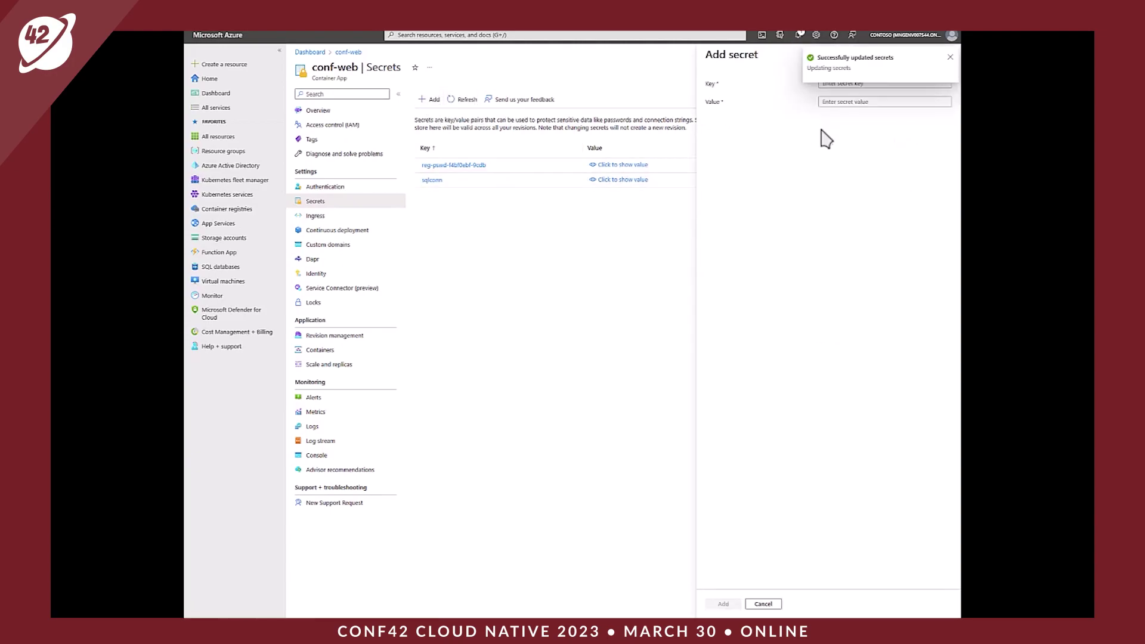
{"action": "left_click", "coordinate": [949, 58]}
{"action": "left_click", "coordinate": [863, 82]}
{"action": "type", "text": "apikey"}
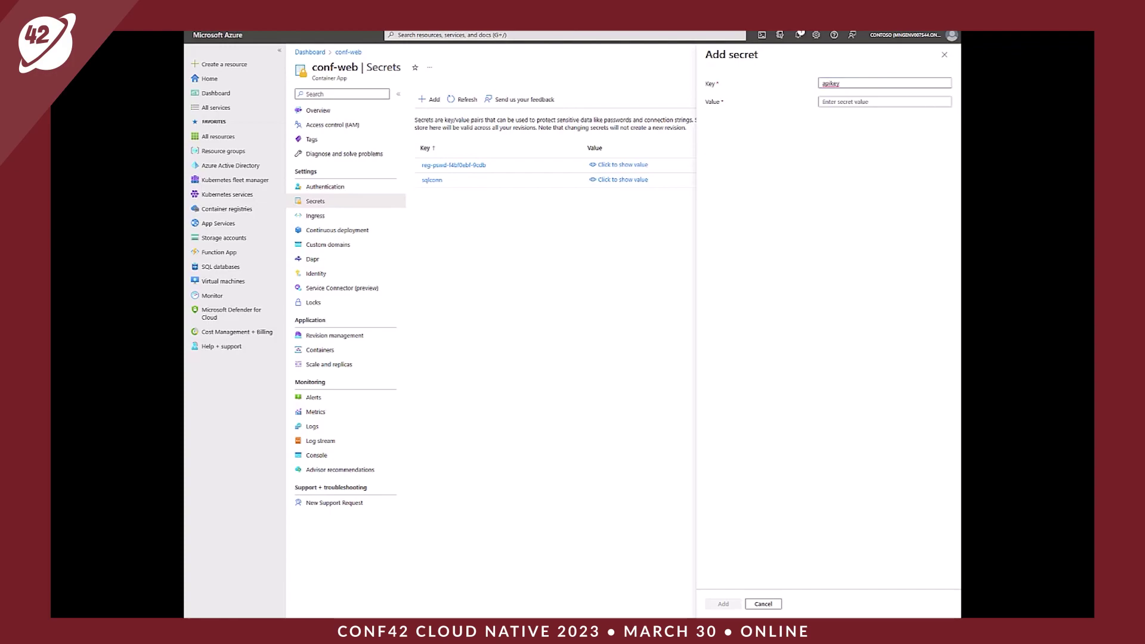
{"action": "left_click", "coordinate": [858, 103]}
{"action": "key", "text": "ctrl+v"}
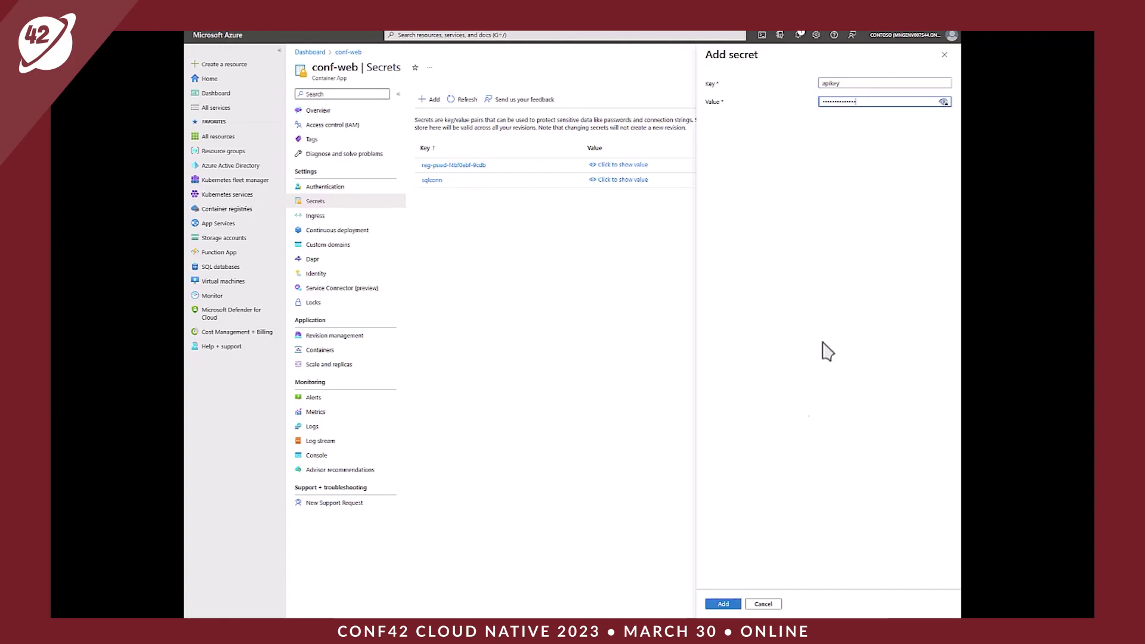
{"action": "left_click", "coordinate": [723, 604]}
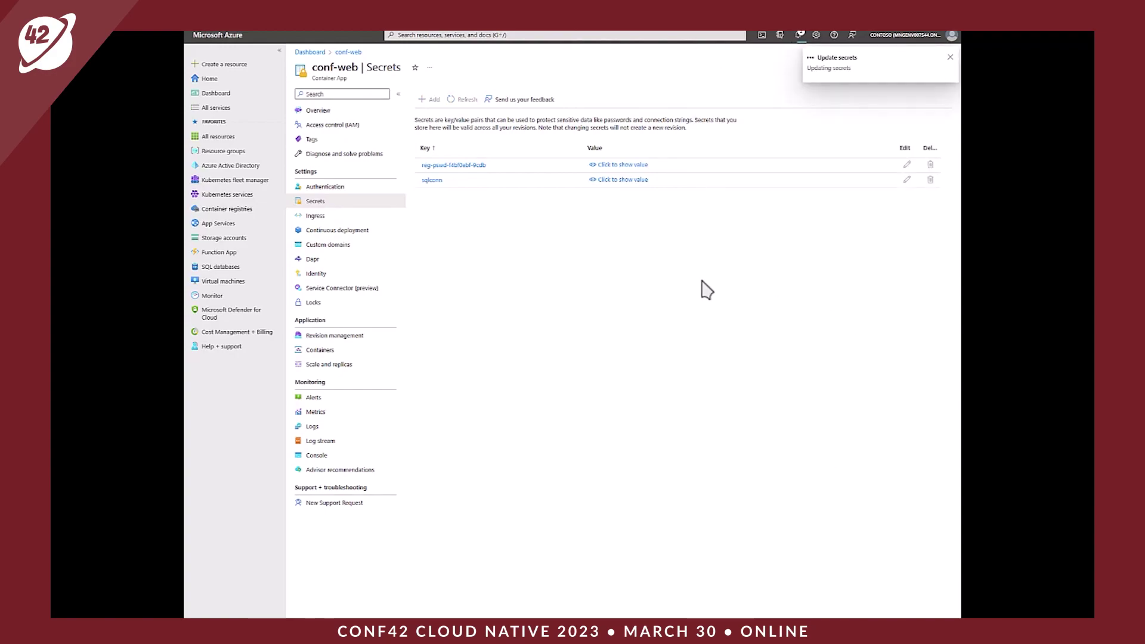
Step: Add a hashsalt secret with the pasted salt value, then go back to the conf-web overview
{"action": "left_click", "coordinate": [427, 100]}
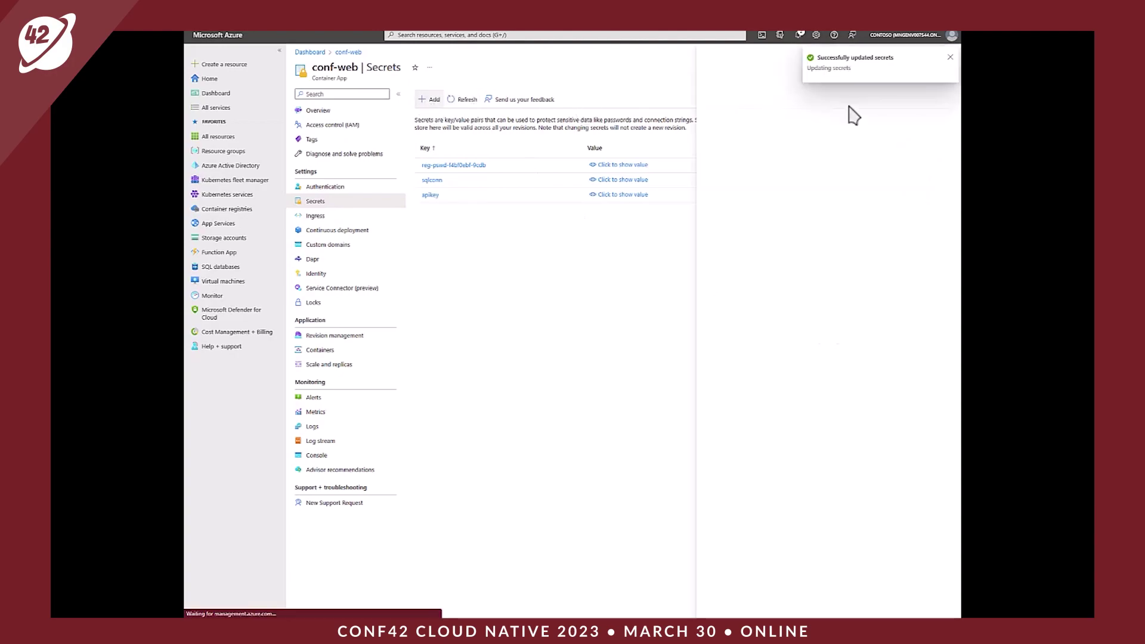
{"action": "left_click", "coordinate": [877, 83]}
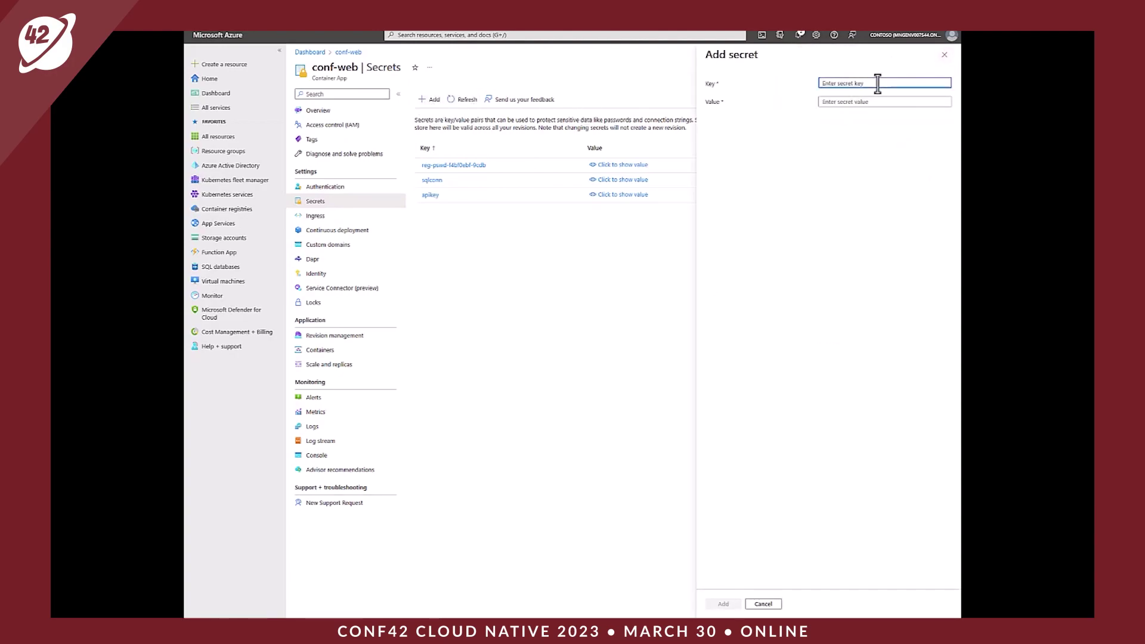
{"action": "type", "text": "hashsalt"}
{"action": "key", "text": "Tab"}
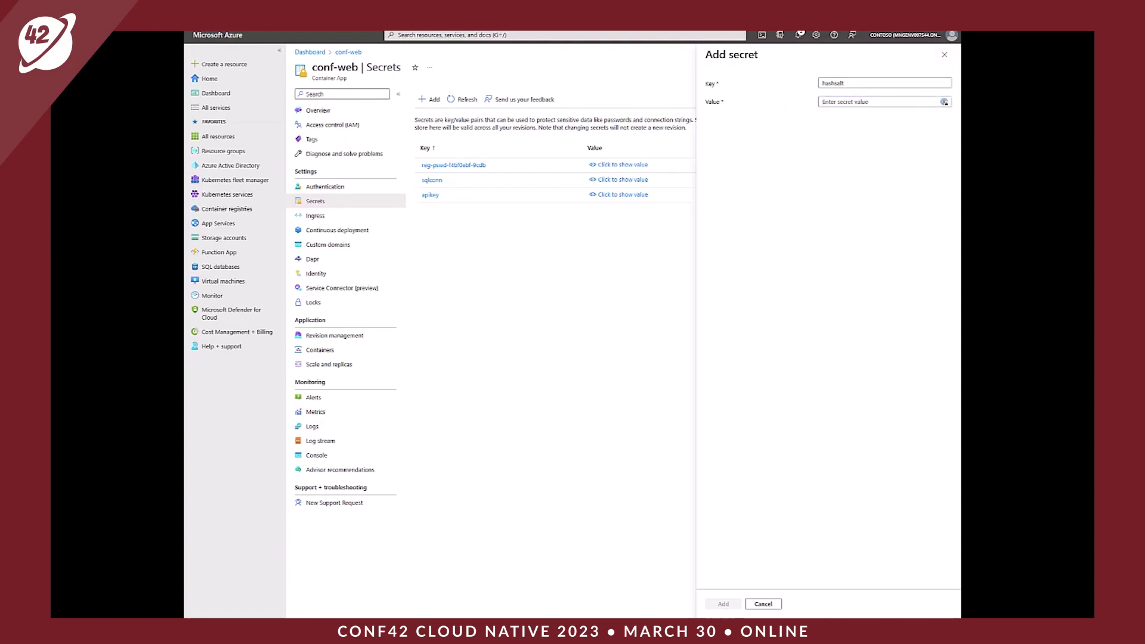
{"action": "left_click", "coordinate": [858, 102]}
{"action": "key", "text": "ctrl+v"}
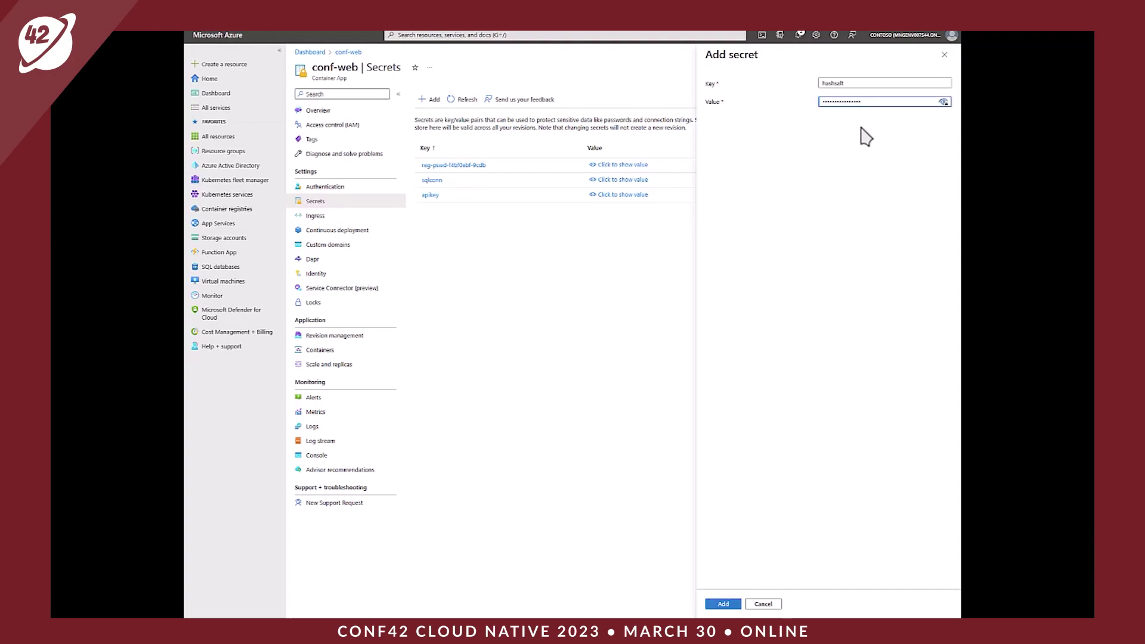
{"action": "left_click", "coordinate": [722, 603]}
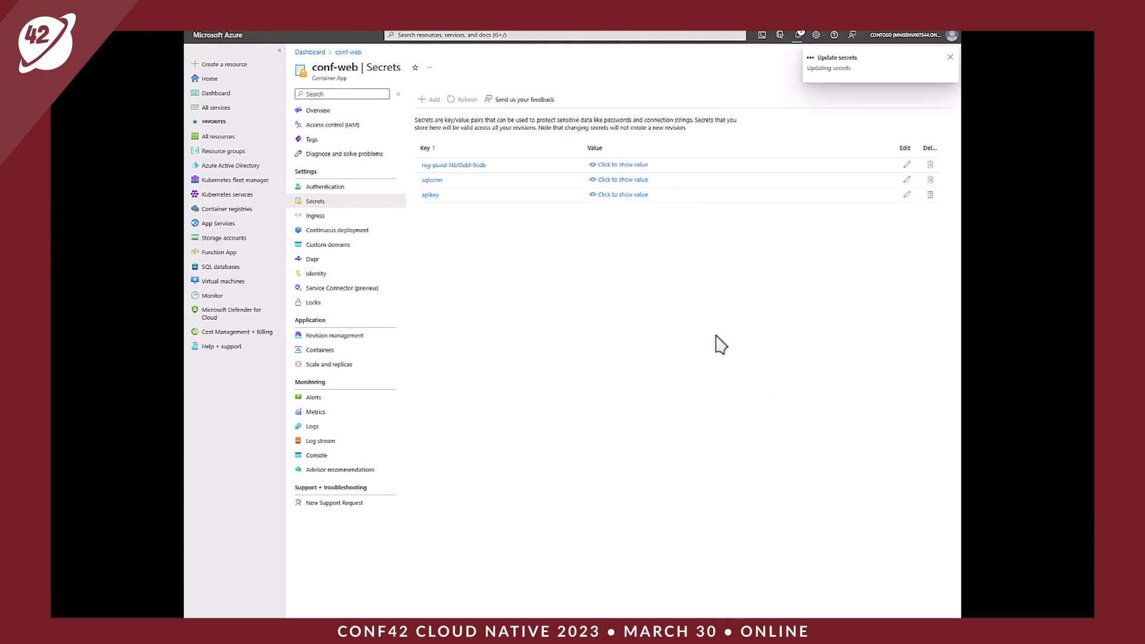
{"action": "left_click", "coordinate": [319, 116]}
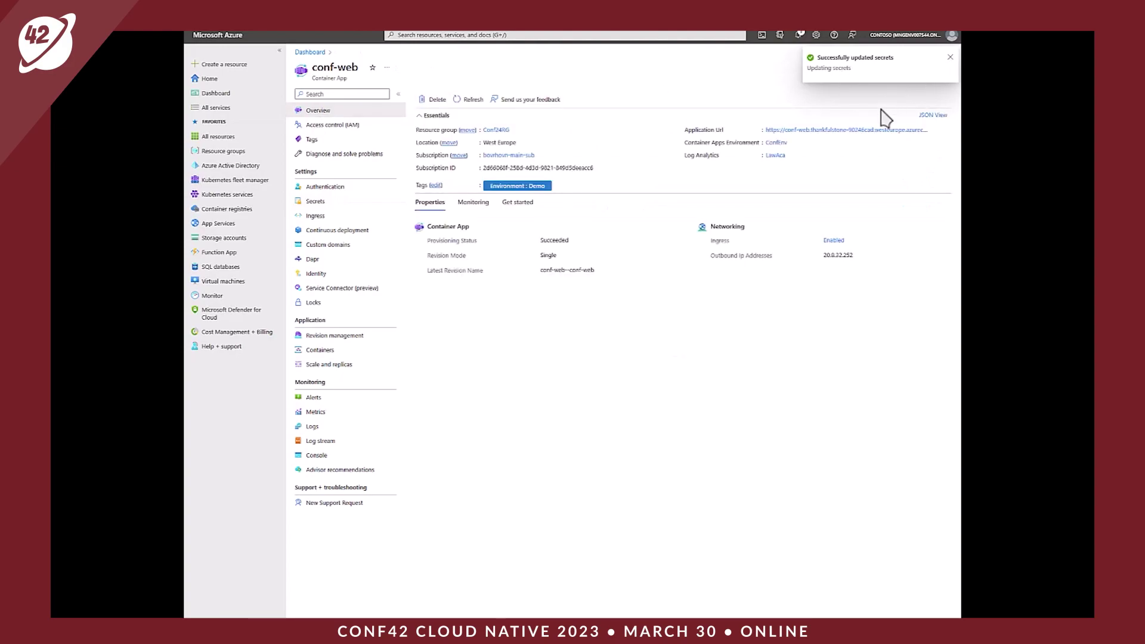
Step: Open the conf-web app URL and submit the registration form with a full name, e-mail address and password
{"action": "left_click", "coordinate": [874, 130]}
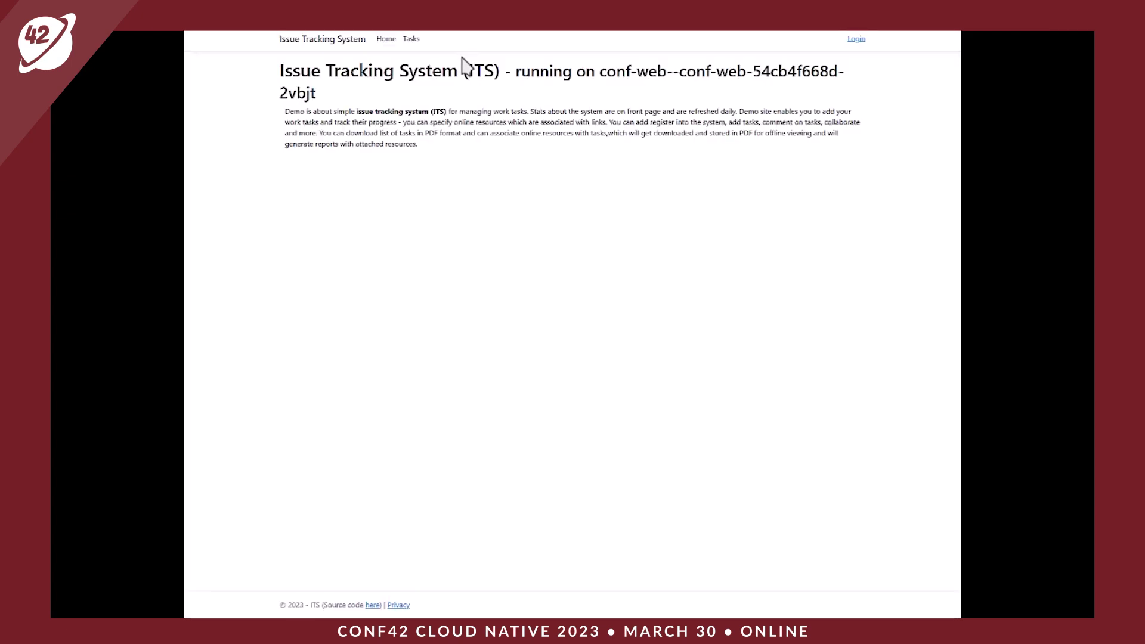
{"action": "left_click", "coordinate": [856, 39]}
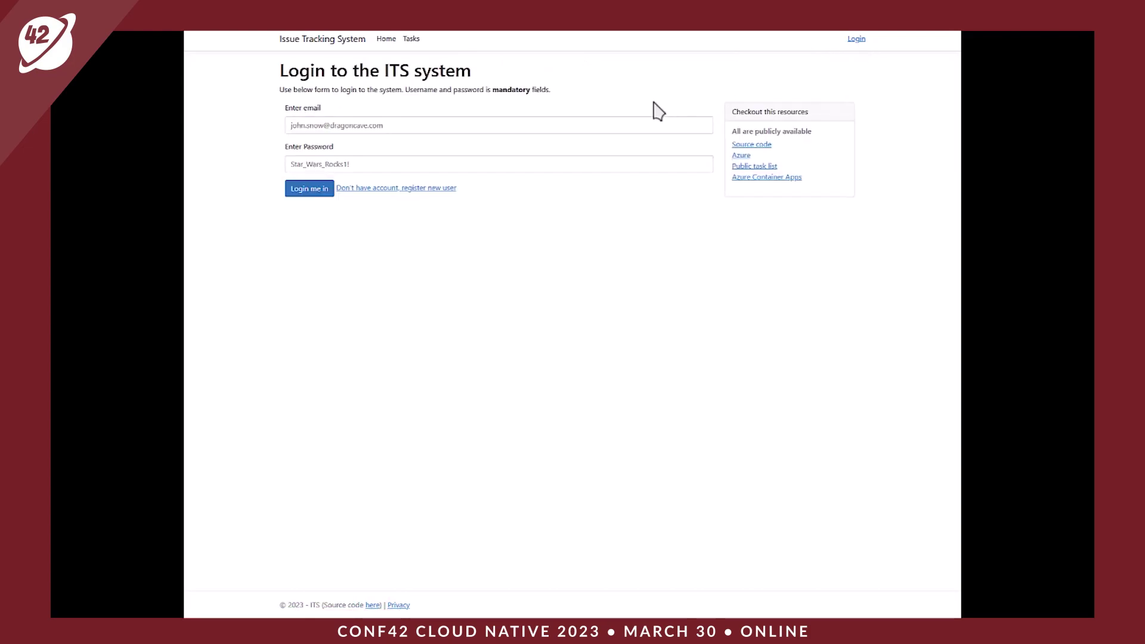
{"action": "left_click", "coordinate": [425, 189]}
{"action": "left_click", "coordinate": [342, 130]}
{"action": "type", "text": "Bojan"}
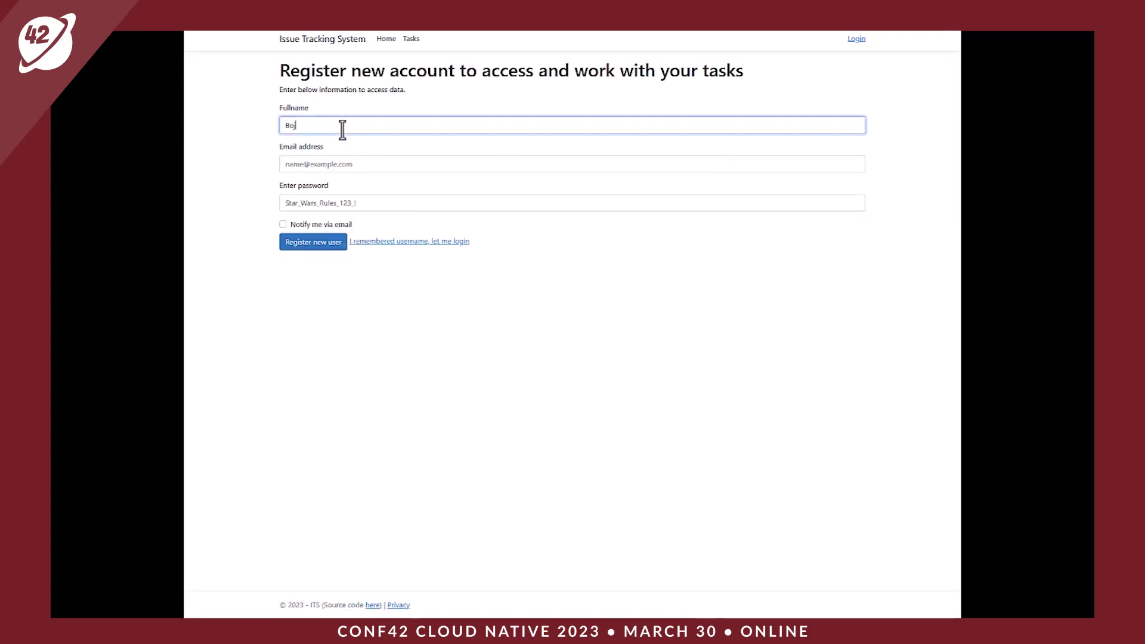
{"action": "key", "text": "Tab"}
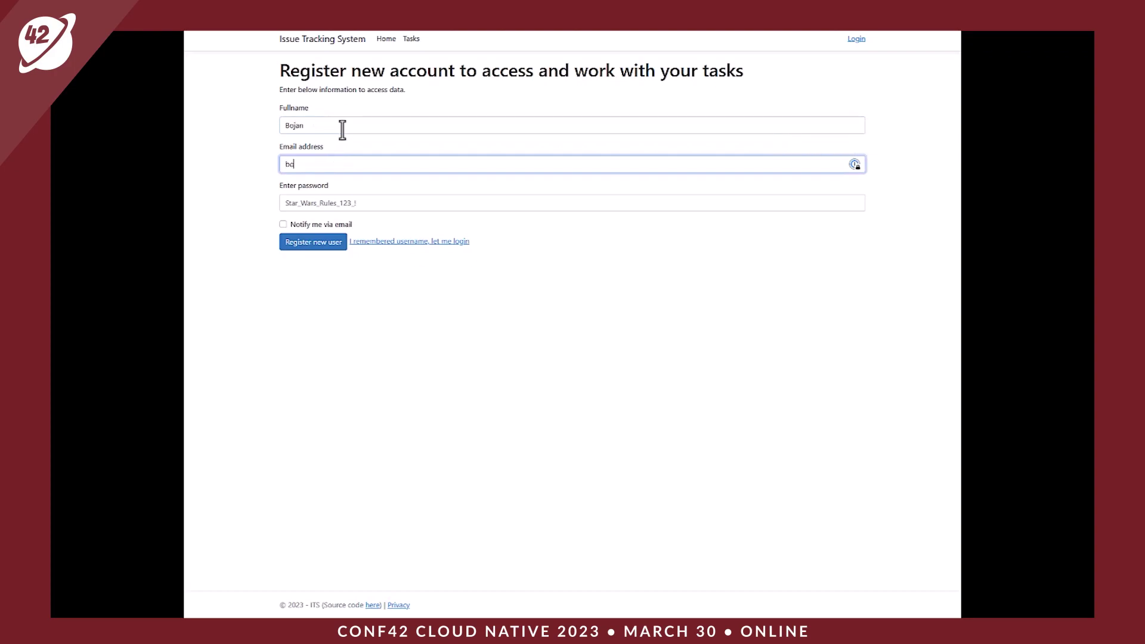
{"action": "key", "text": "Tab"}
{"action": "type", "text": "12"}
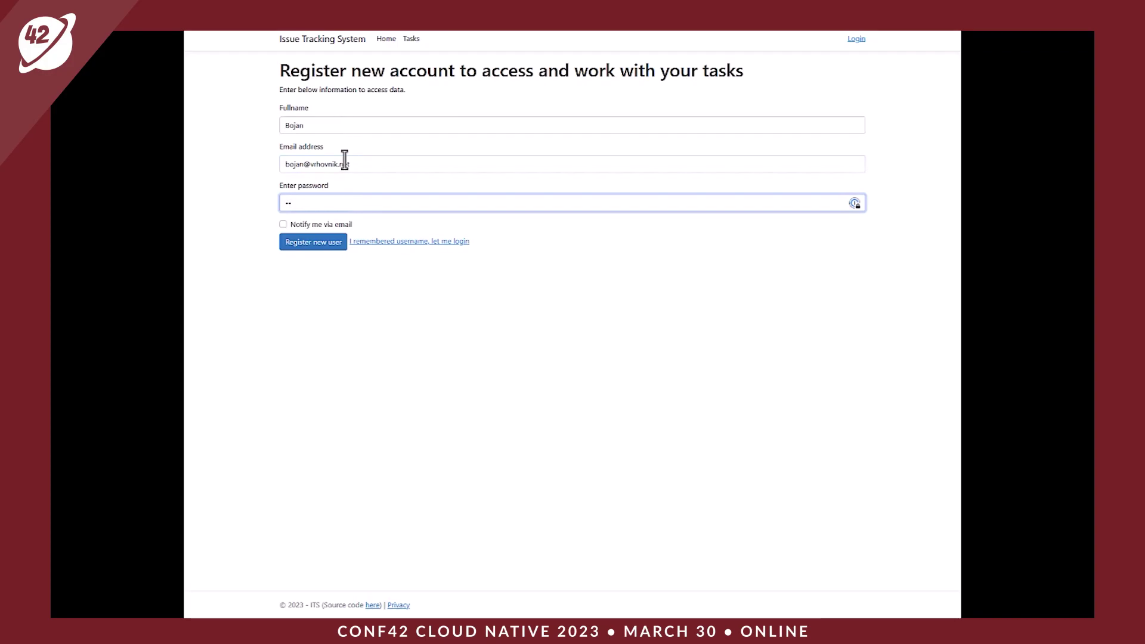
{"action": "left_click", "coordinate": [322, 243]}
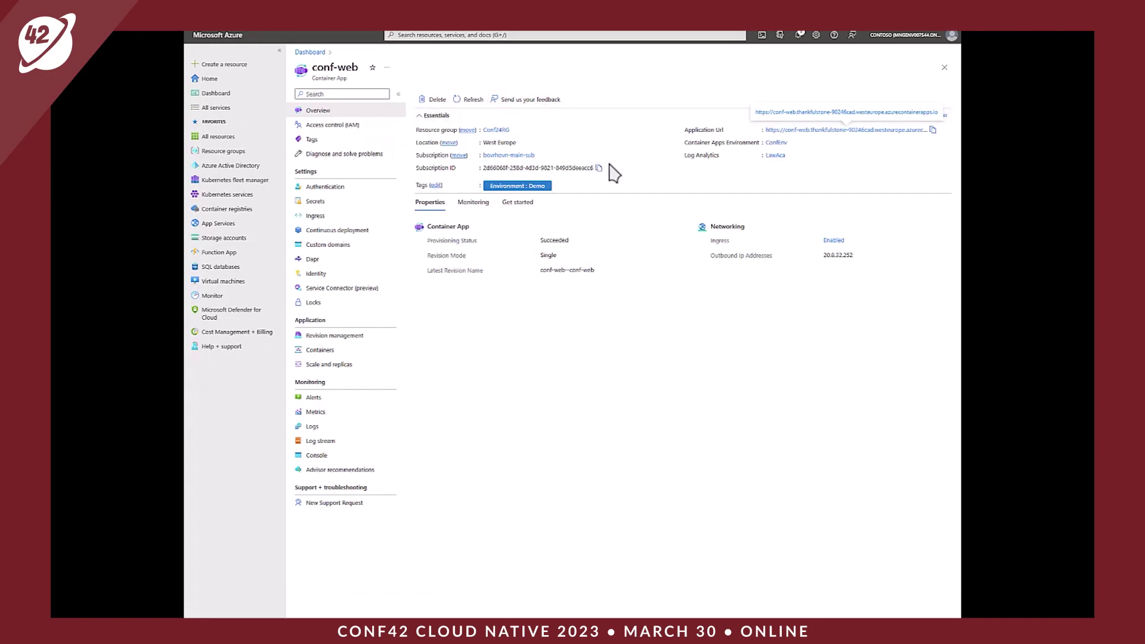
Step: Inspect the current conf-web revision's container and its environment variables
{"action": "left_click", "coordinate": [358, 337]}
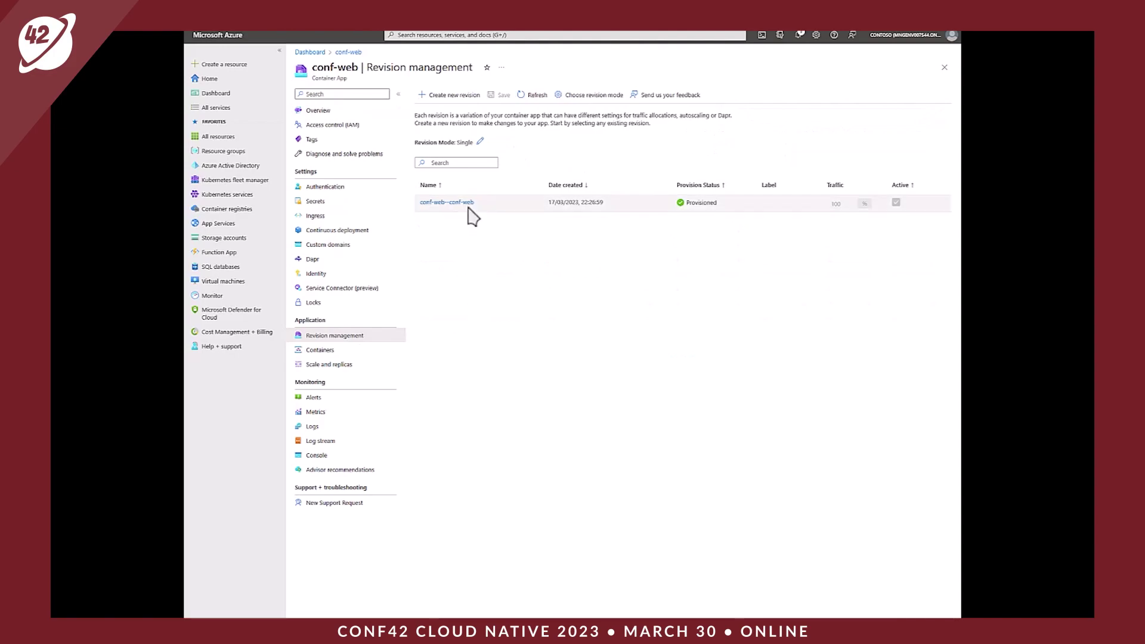
{"action": "left_click", "coordinate": [467, 203]}
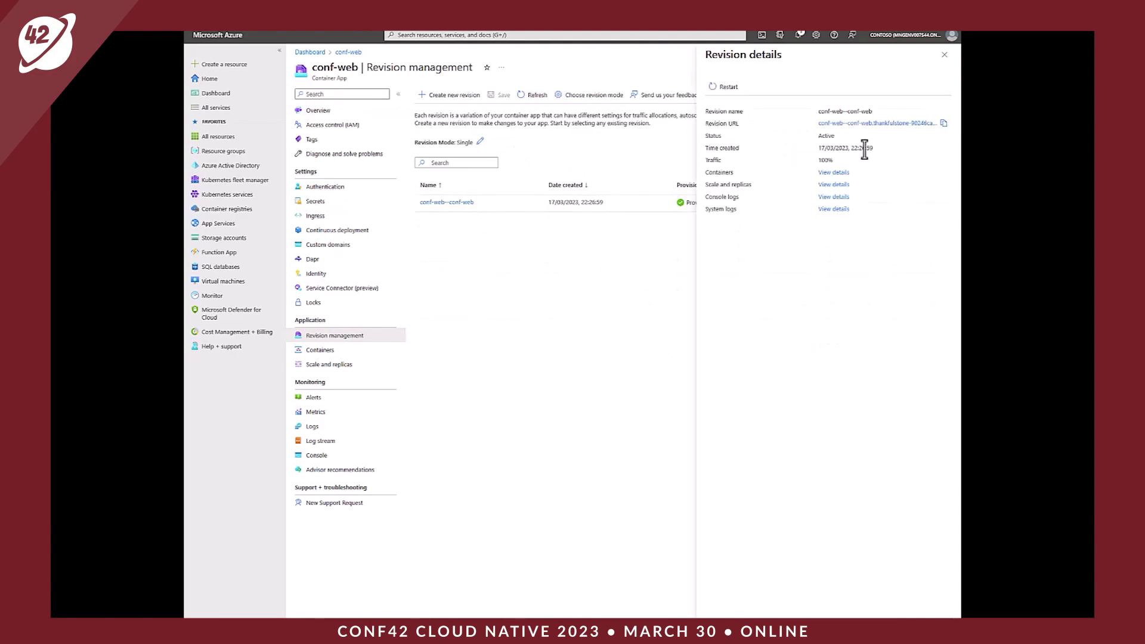
{"action": "left_click", "coordinate": [837, 172]}
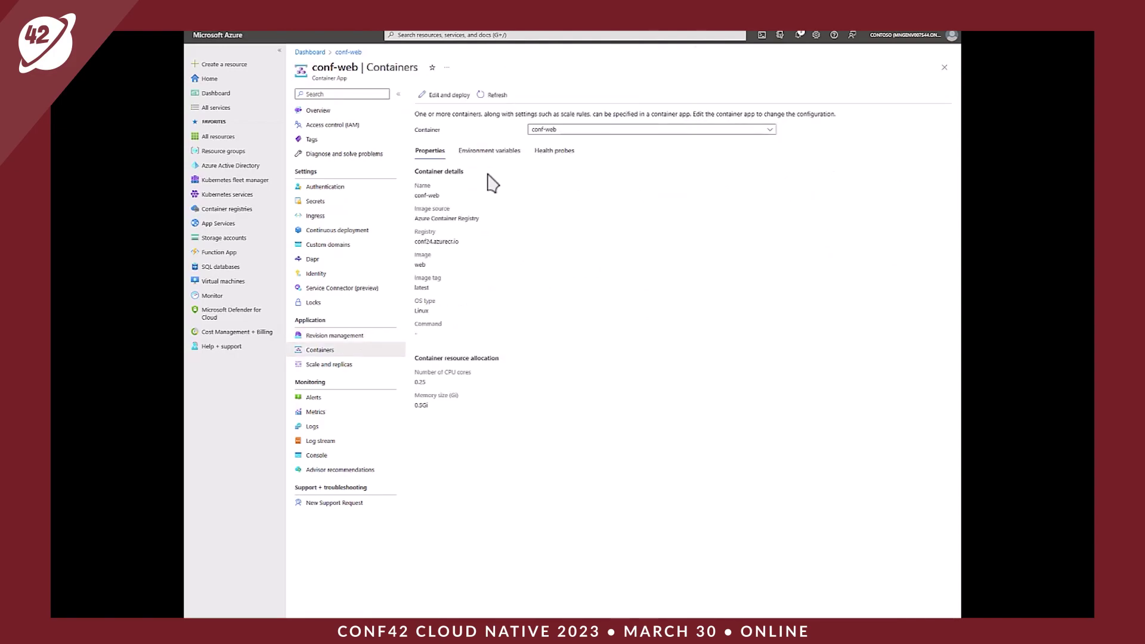
{"action": "left_click", "coordinate": [504, 156]}
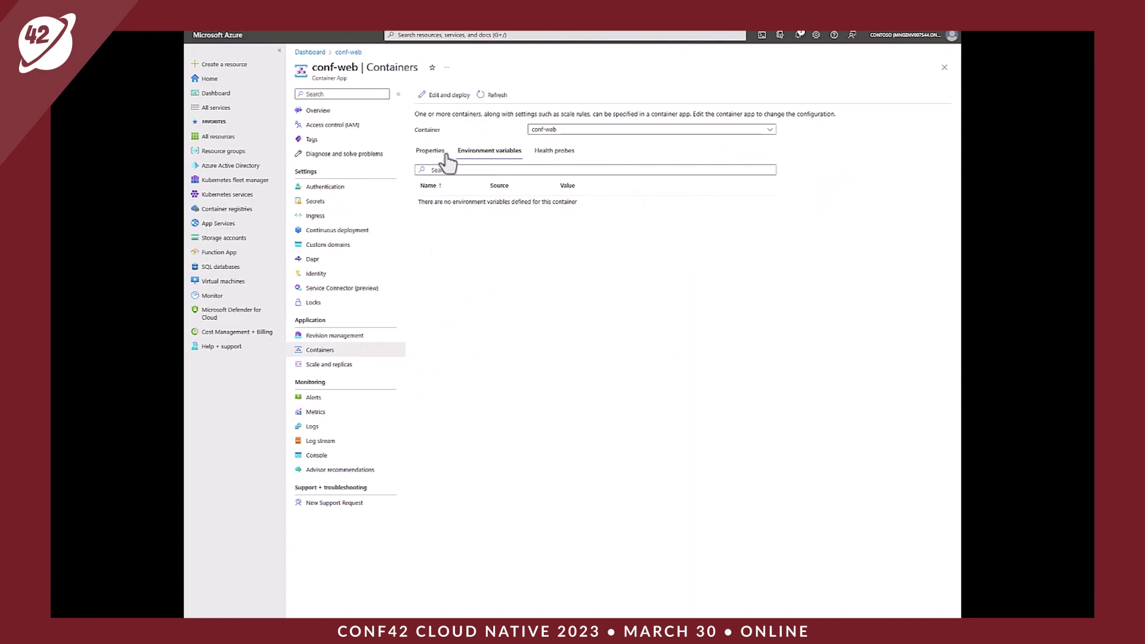
Step: In a new revision, give conf-web's container variable SqlOptions__ConnectionString referencing the sqlconn secret
{"action": "left_click", "coordinate": [447, 95]}
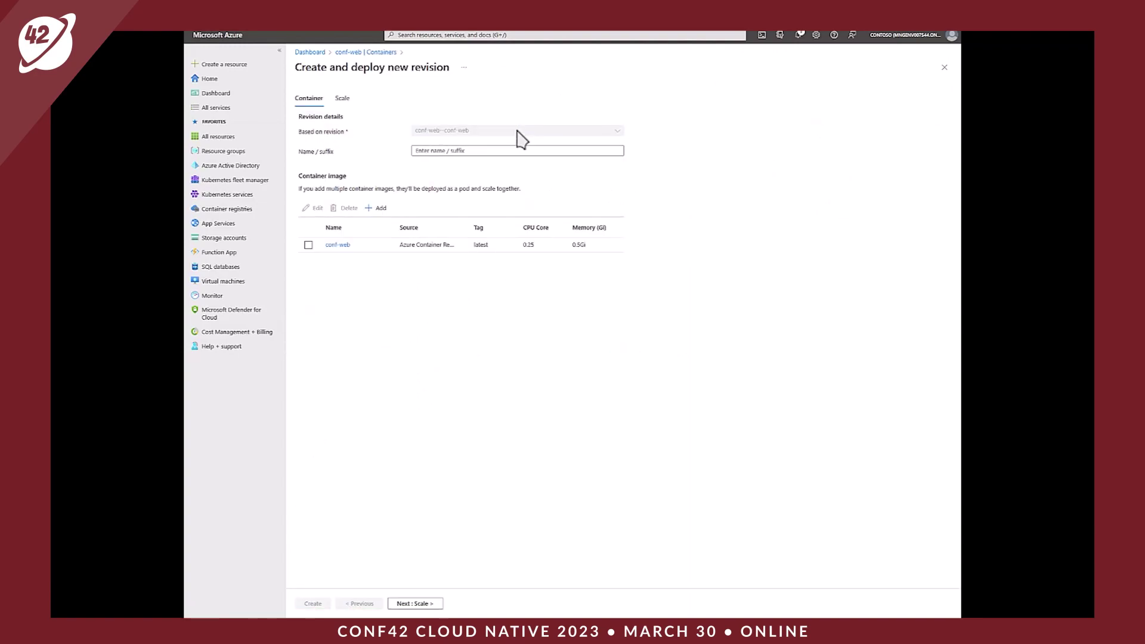
{"action": "left_click", "coordinate": [341, 243]}
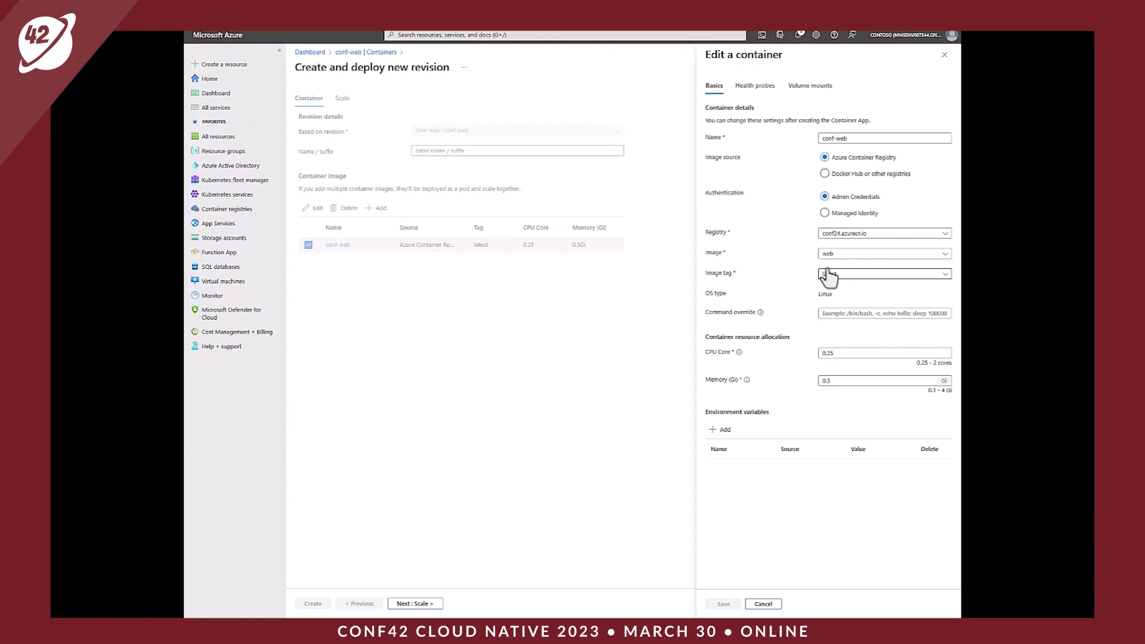
{"action": "left_click", "coordinate": [723, 430]}
{"action": "left_click", "coordinate": [746, 467]}
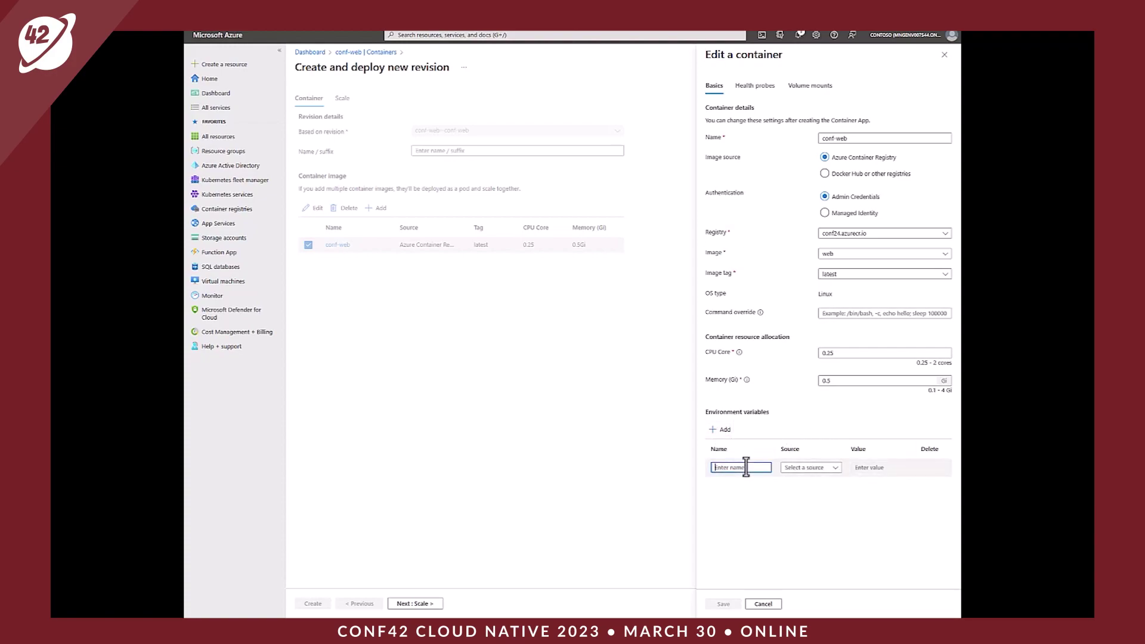
{"action": "type", "text": "Sq"}
{"action": "type", "text": "lOptions__ConnectionString"}
{"action": "left_click", "coordinate": [808, 467]}
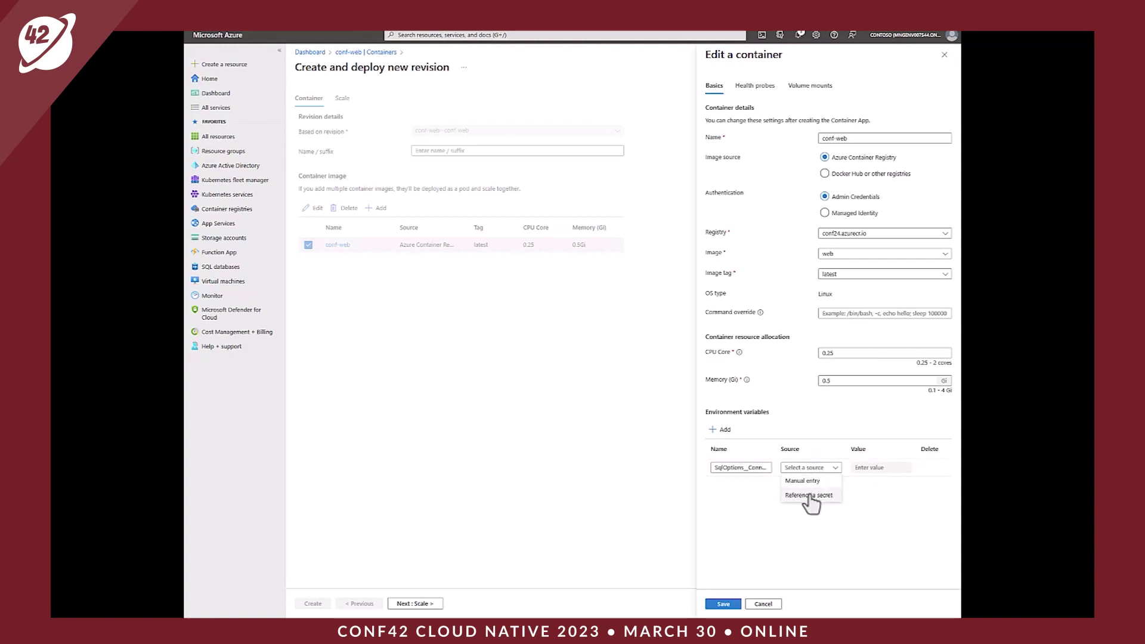
{"action": "left_click", "coordinate": [809, 496]}
{"action": "left_click", "coordinate": [877, 470]}
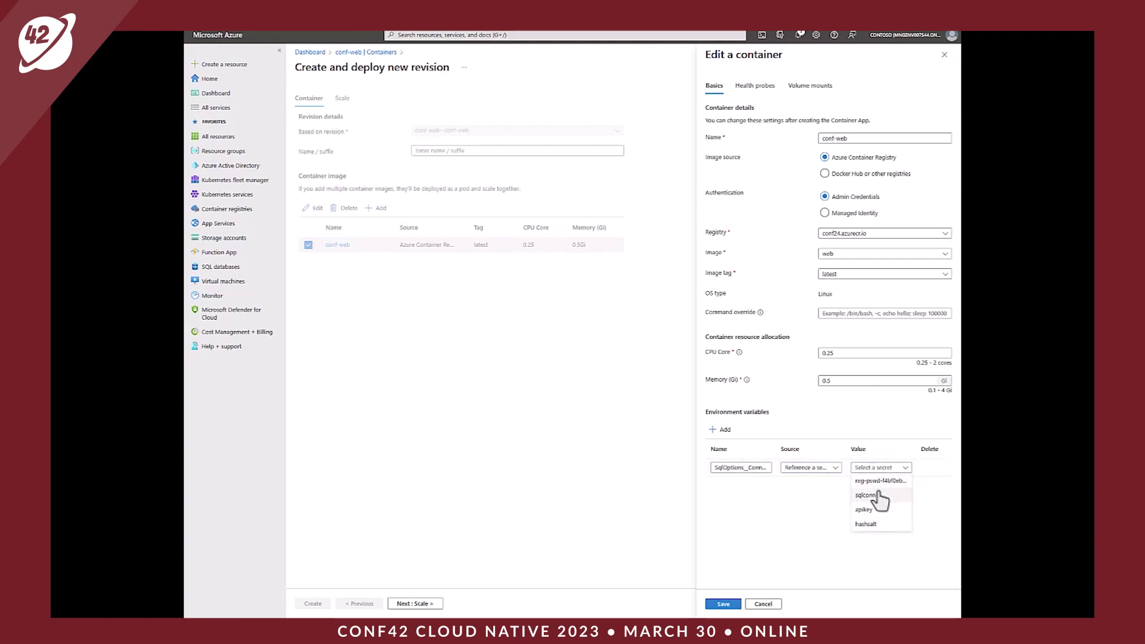
{"action": "left_click", "coordinate": [871, 496]}
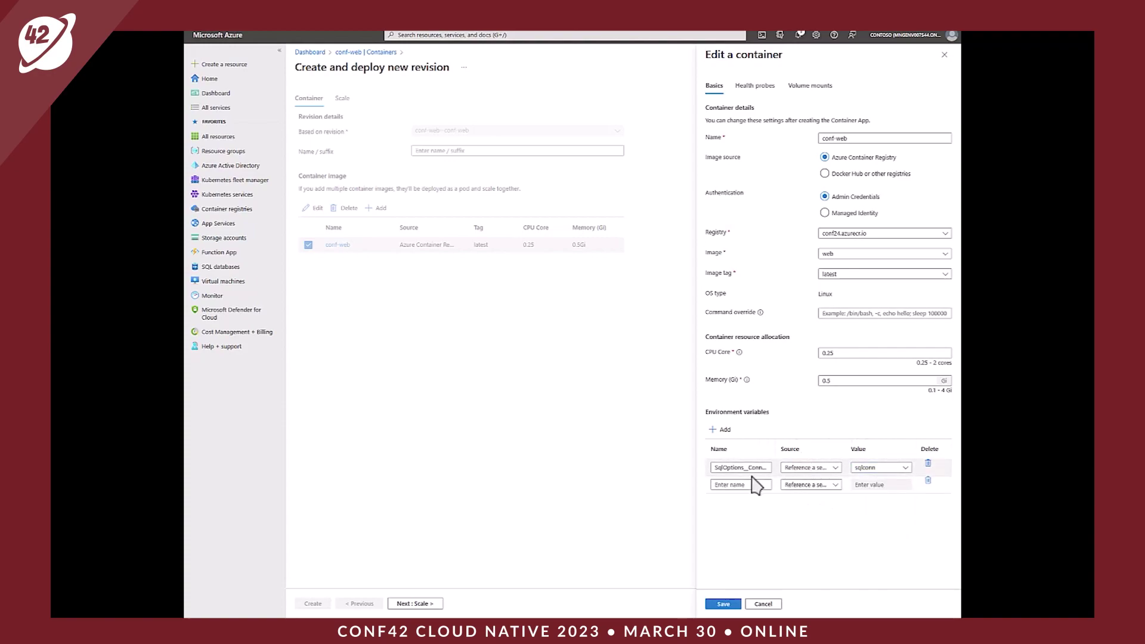
{"action": "left_click", "coordinate": [722, 604]}
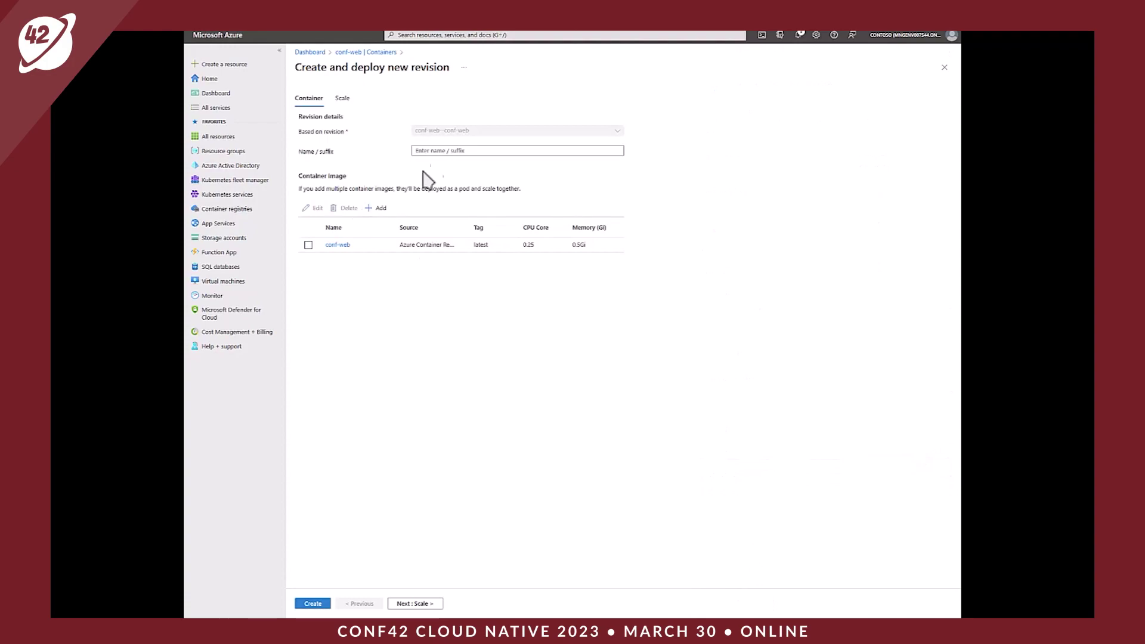
Step: Create the revision with suffix env-sql, confirm it in Revisions, then open the Application URL
{"action": "left_click", "coordinate": [436, 153]}
{"action": "type", "text": "env"}
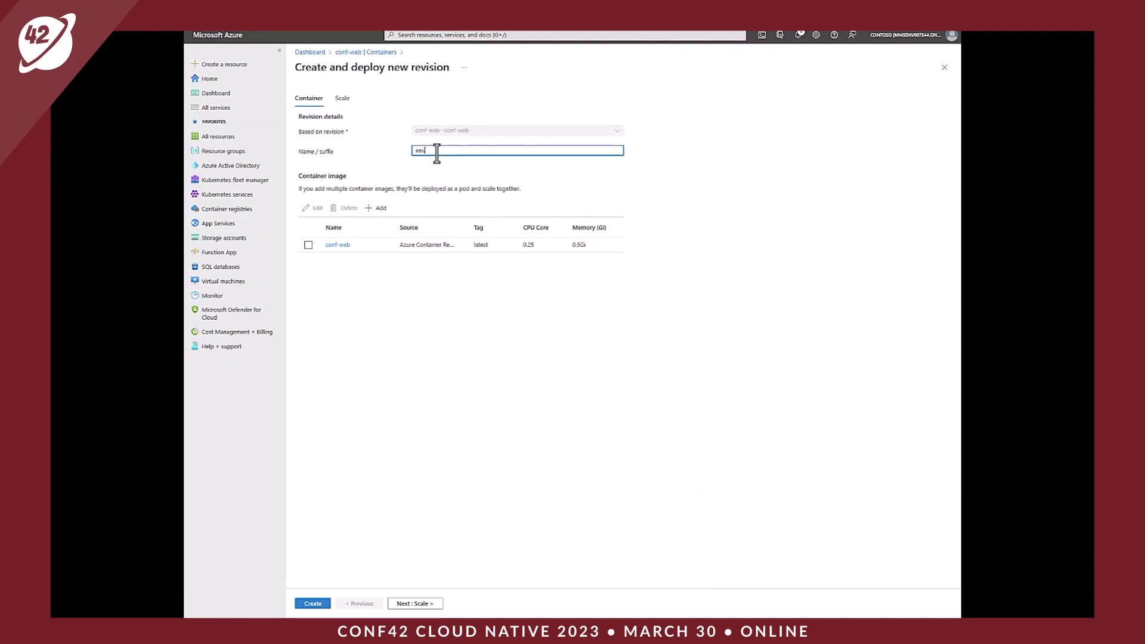
{"action": "type", "text": "-sql"}
{"action": "left_click", "coordinate": [321, 604]}
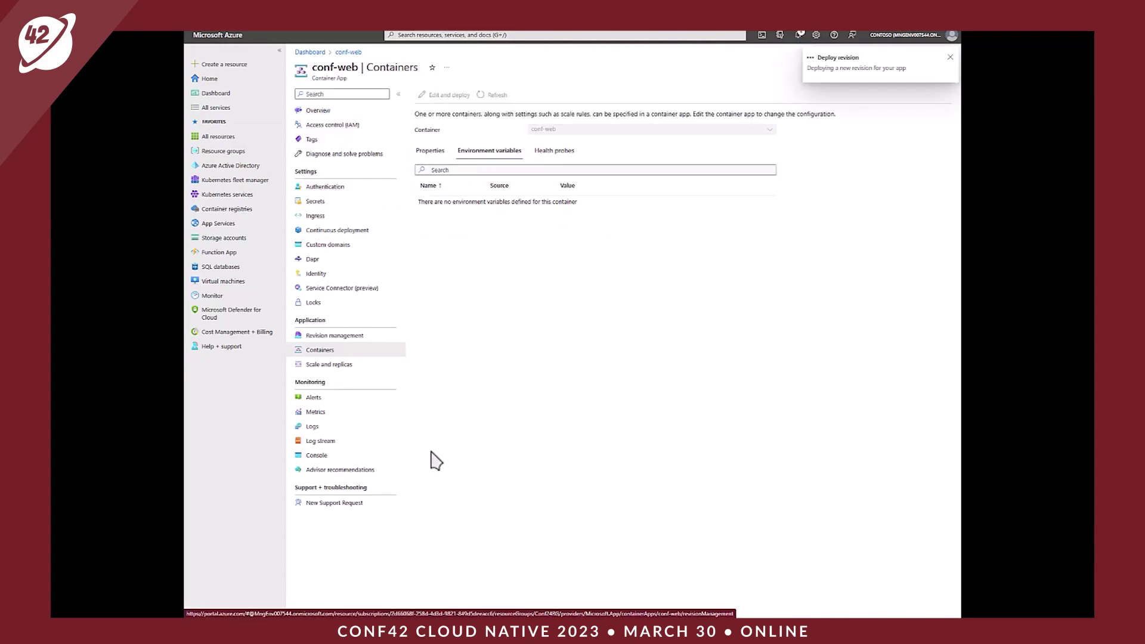
{"action": "left_click", "coordinate": [373, 337]}
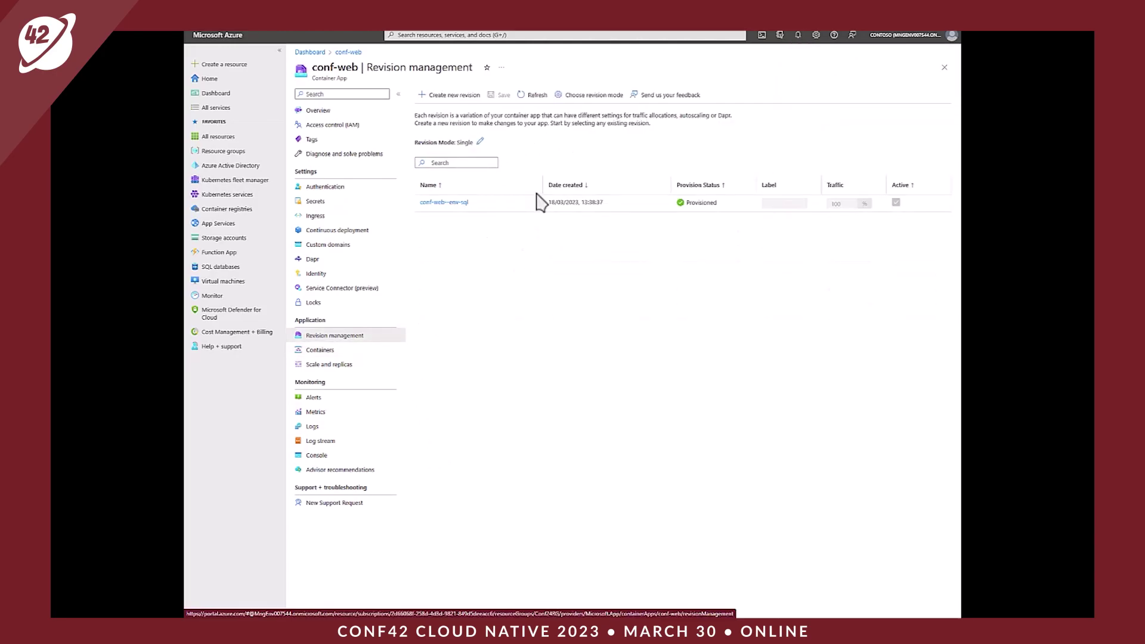
{"action": "left_click", "coordinate": [348, 122]}
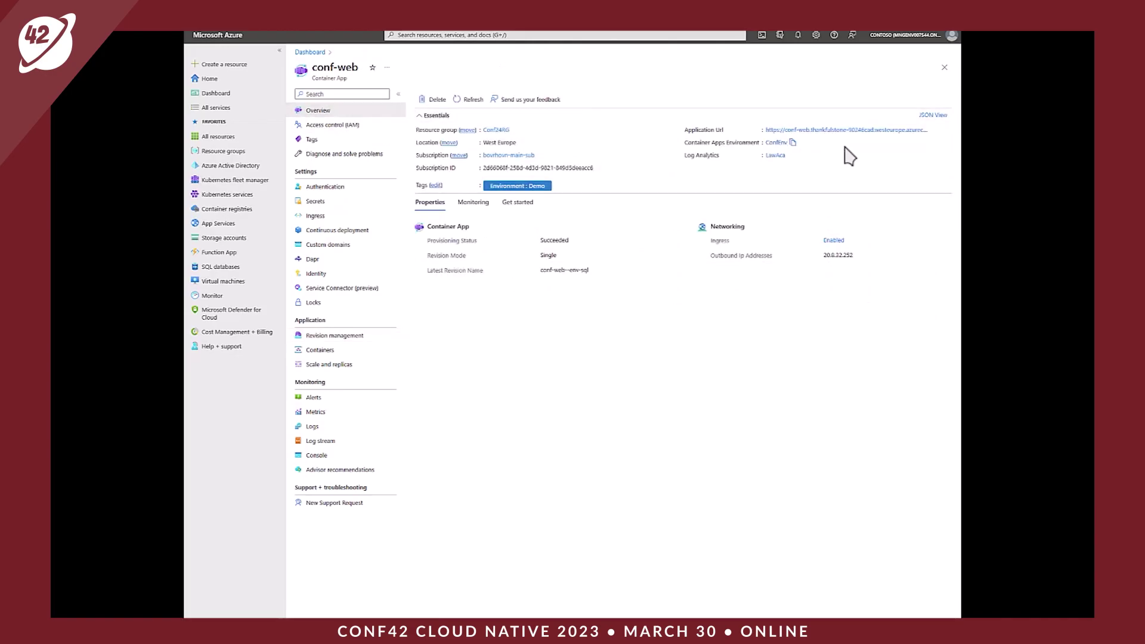
{"action": "left_click", "coordinate": [852, 131]}
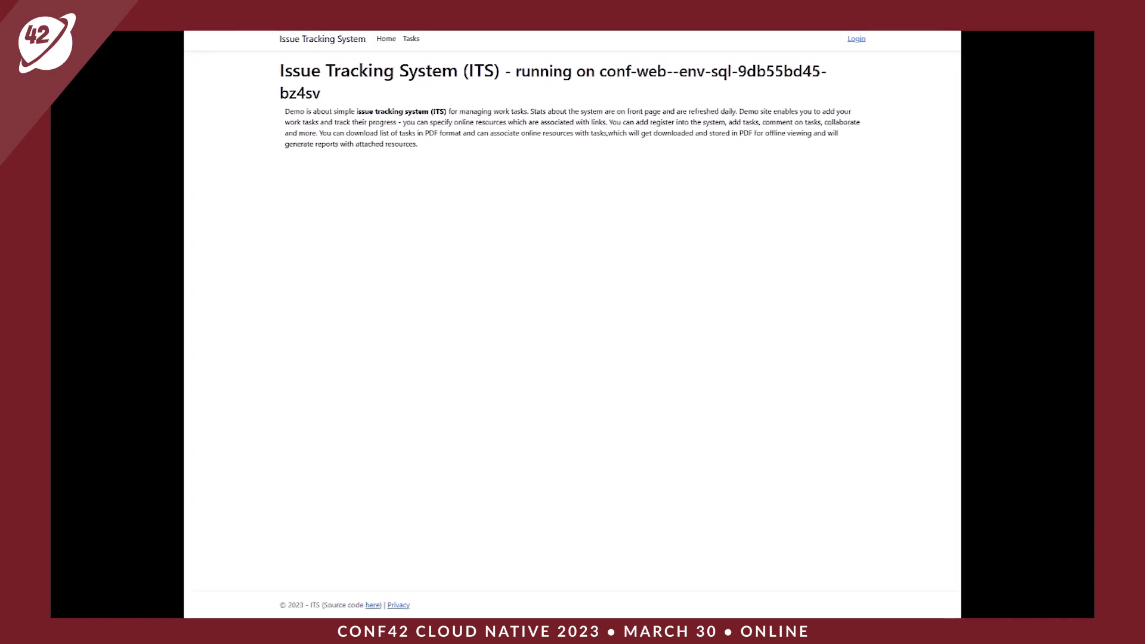
Step: Register a new ITS user with full name, e-mail and password, then review the signed-in home page
{"action": "left_click", "coordinate": [856, 40]}
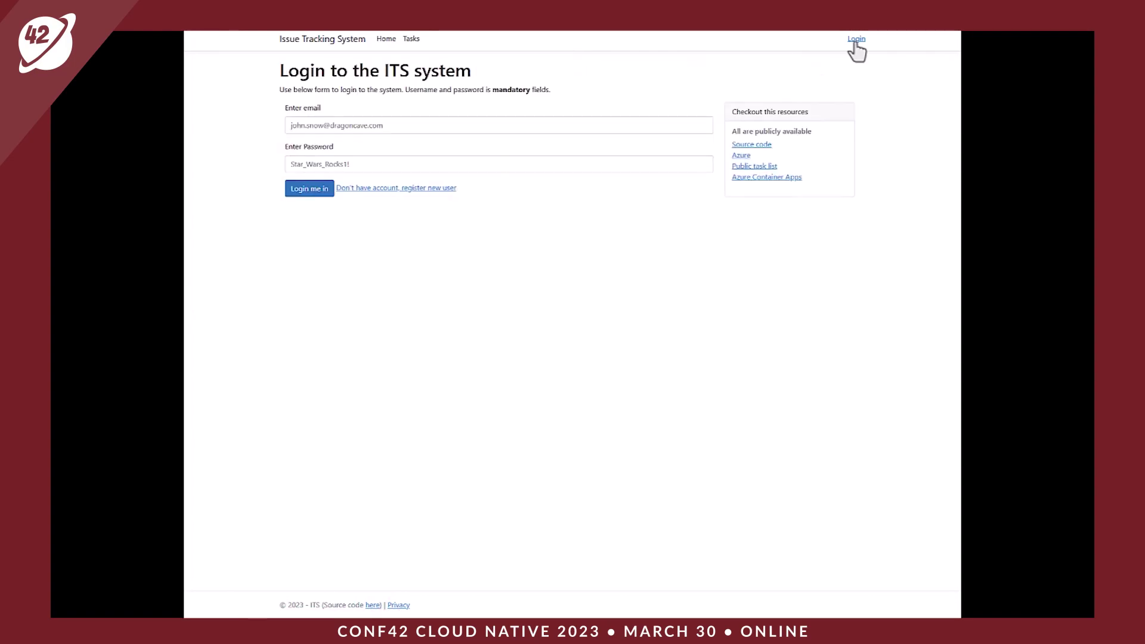
{"action": "left_click", "coordinate": [385, 188]}
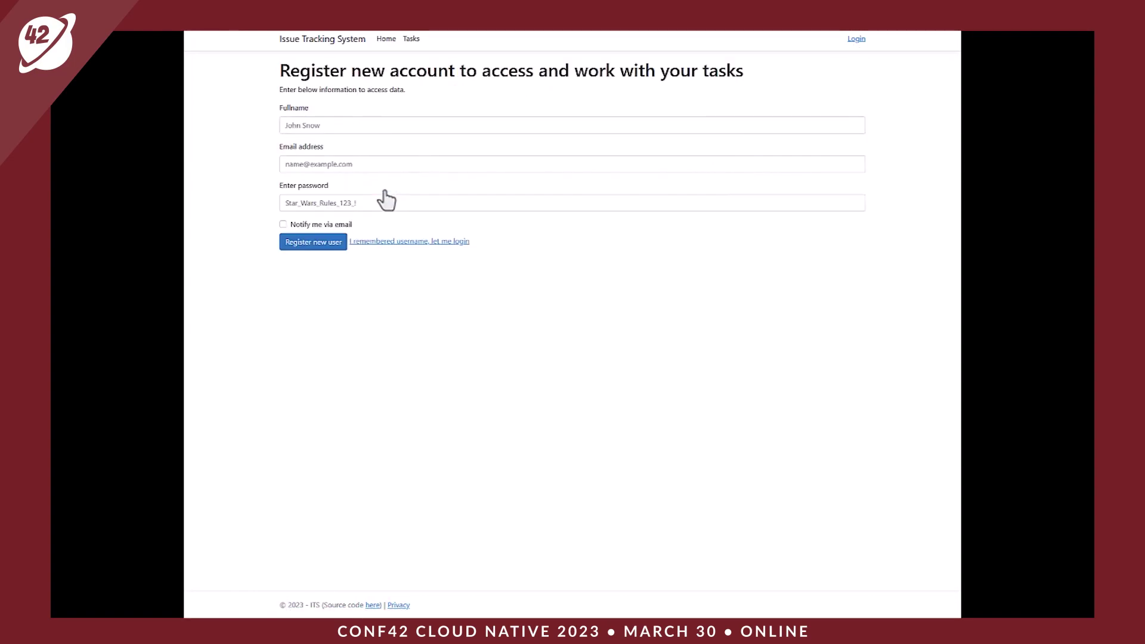
{"action": "left_click", "coordinate": [333, 126]}
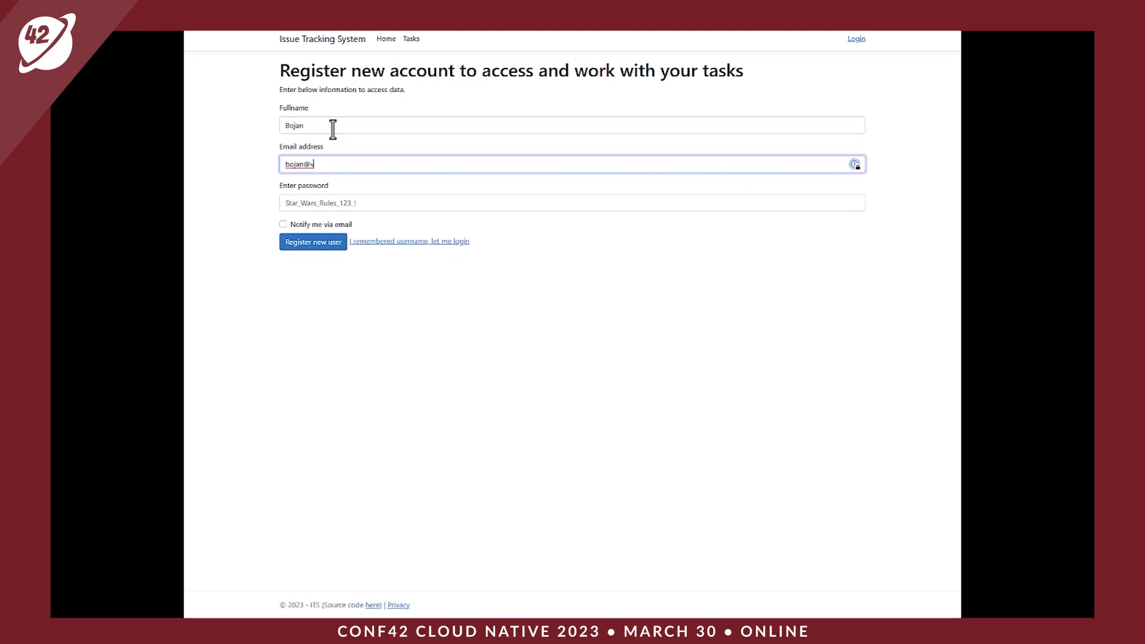
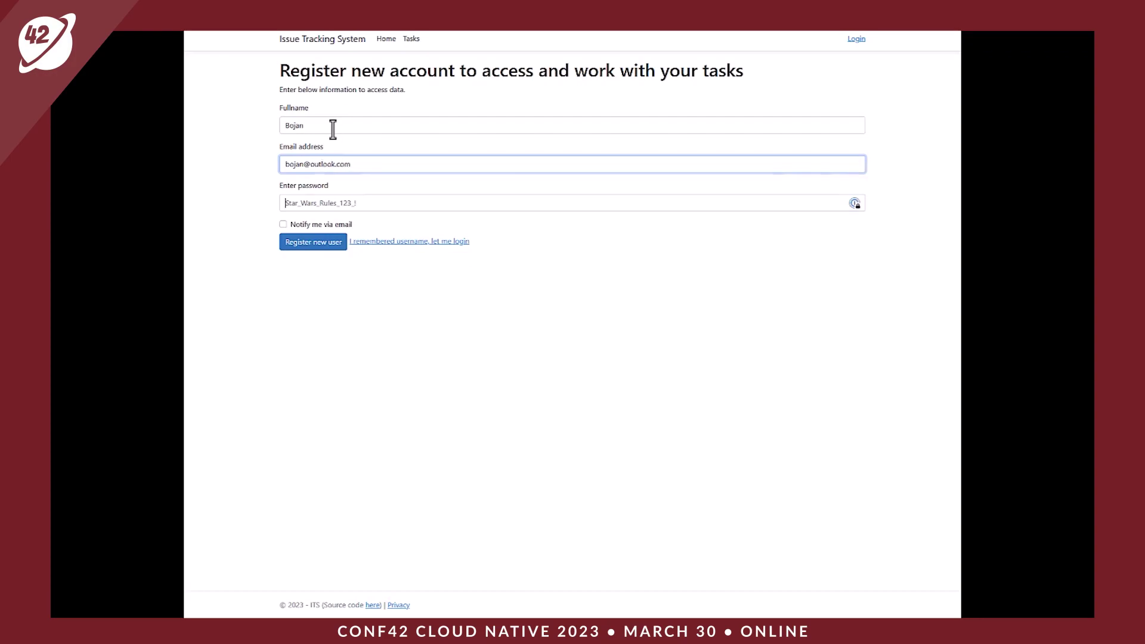
{"action": "key", "text": "Tab"}
{"action": "type", "text": "St"}
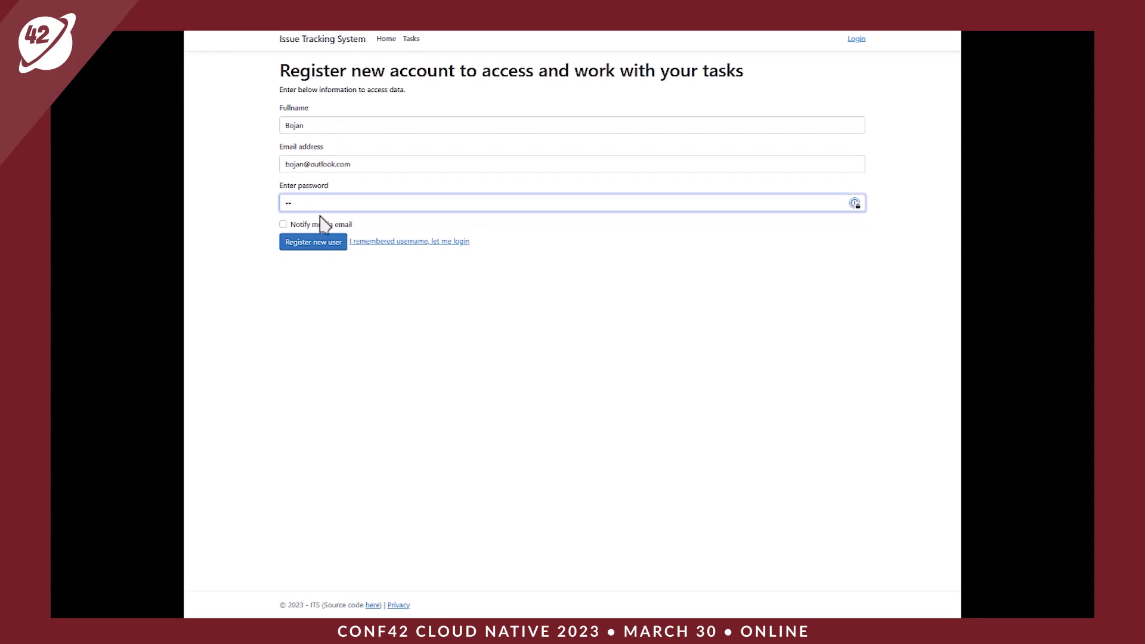
{"action": "left_click", "coordinate": [312, 249]}
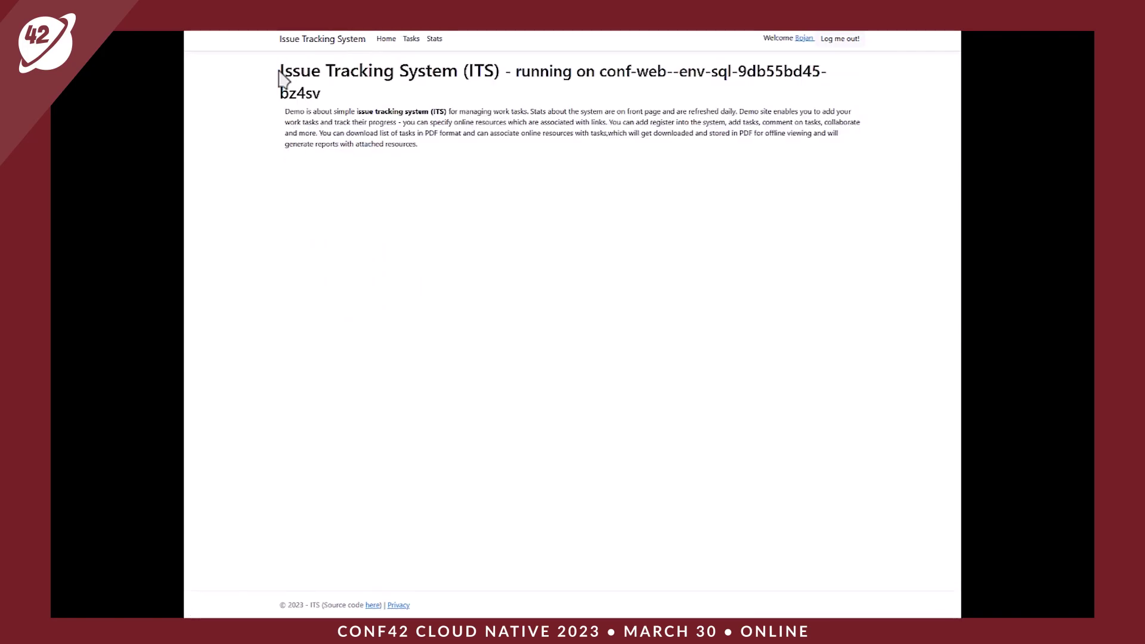
{"action": "left_click_drag", "start_coordinate": [280, 76], "coordinate": [464, 156]}
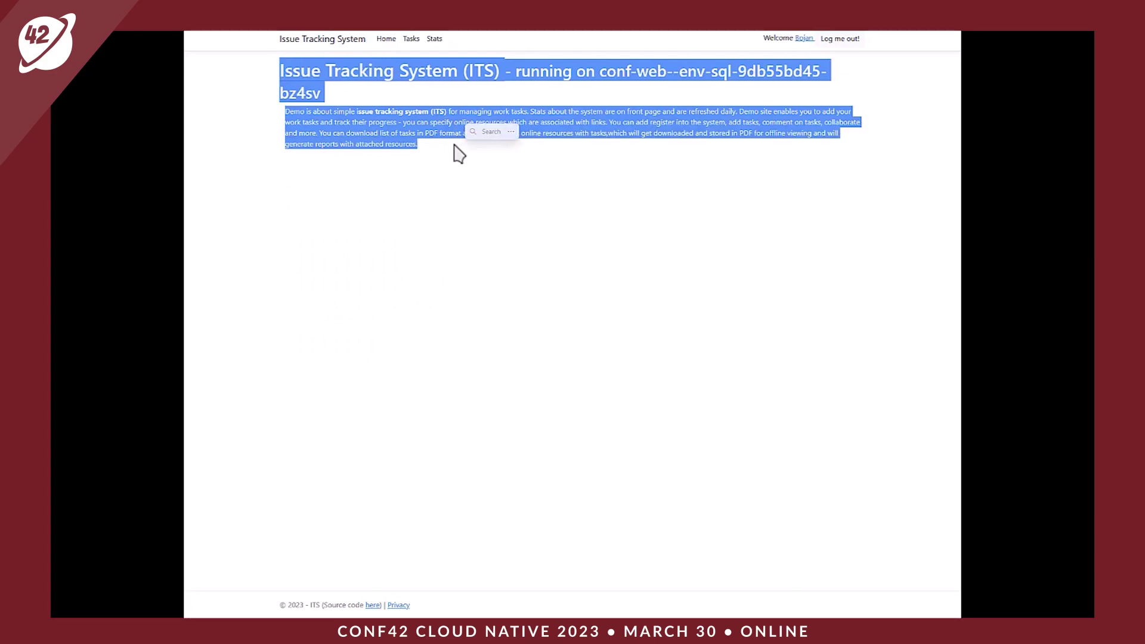
{"action": "left_click", "coordinate": [412, 146]}
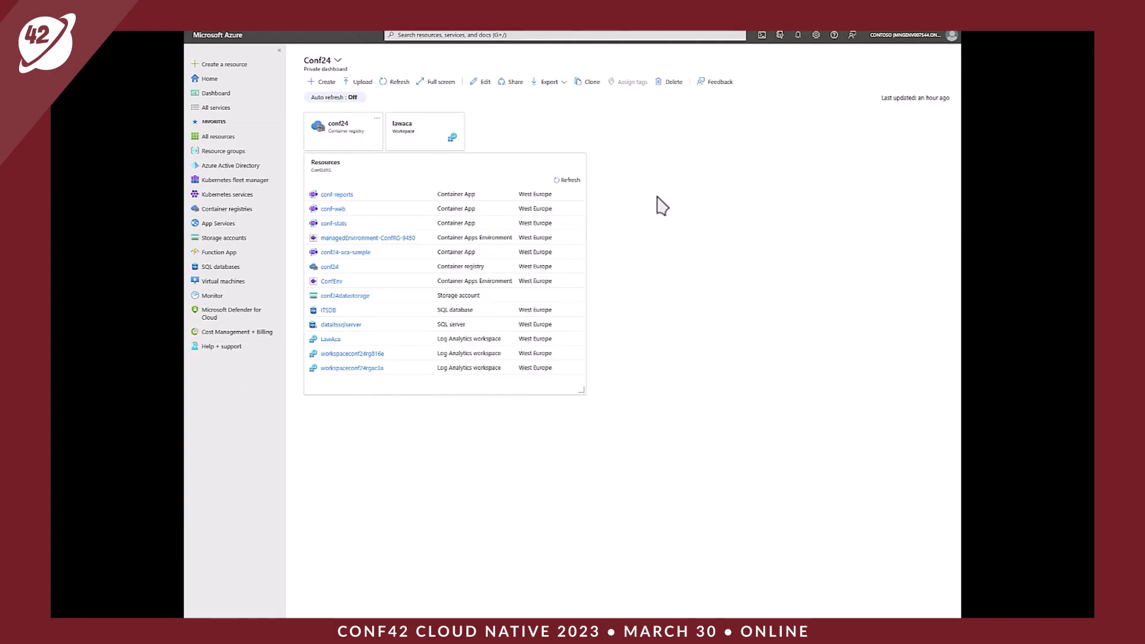
Step: Go from conf-reports back to conf-web and start editing its container in a new revision
{"action": "left_click", "coordinate": [337, 195]}
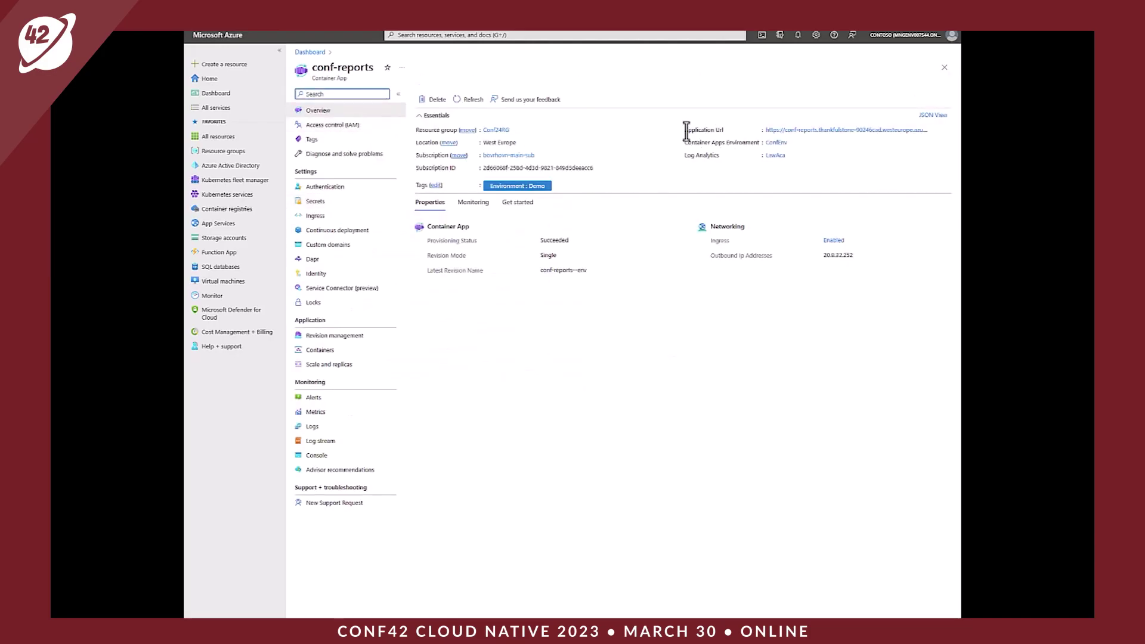
{"action": "left_click", "coordinate": [307, 53]}
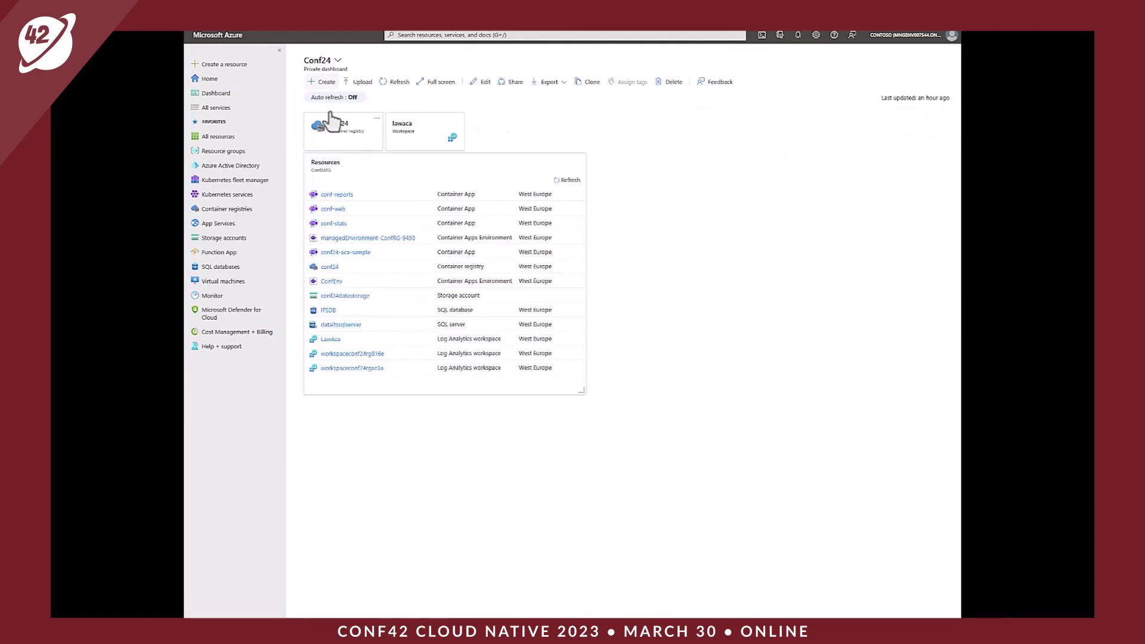
{"action": "left_click", "coordinate": [332, 210]}
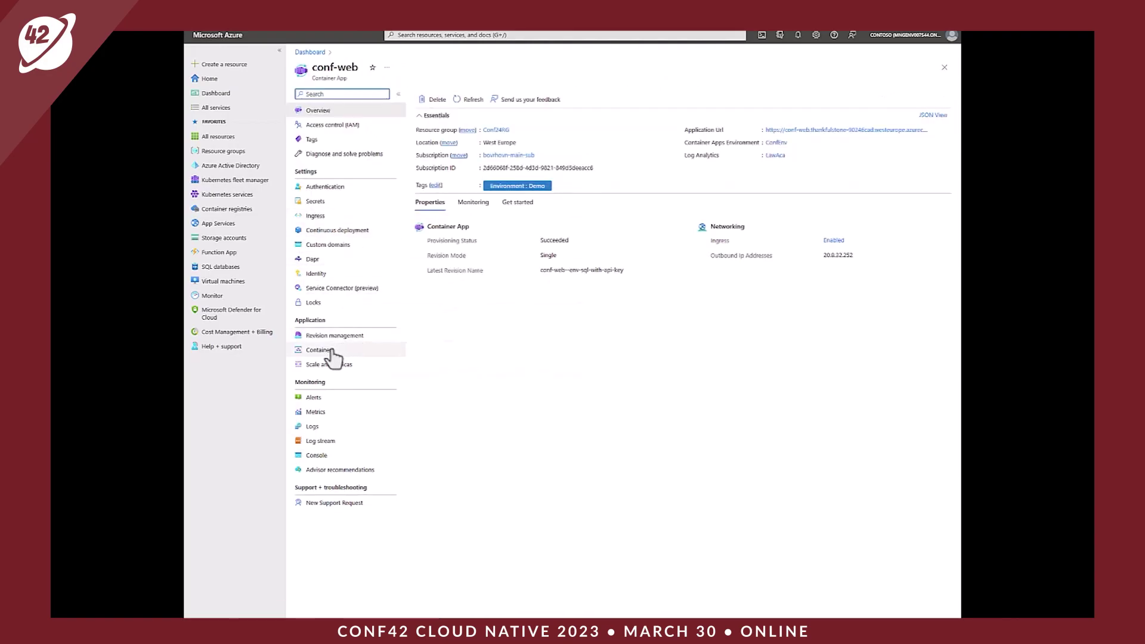
{"action": "left_click", "coordinate": [328, 350]}
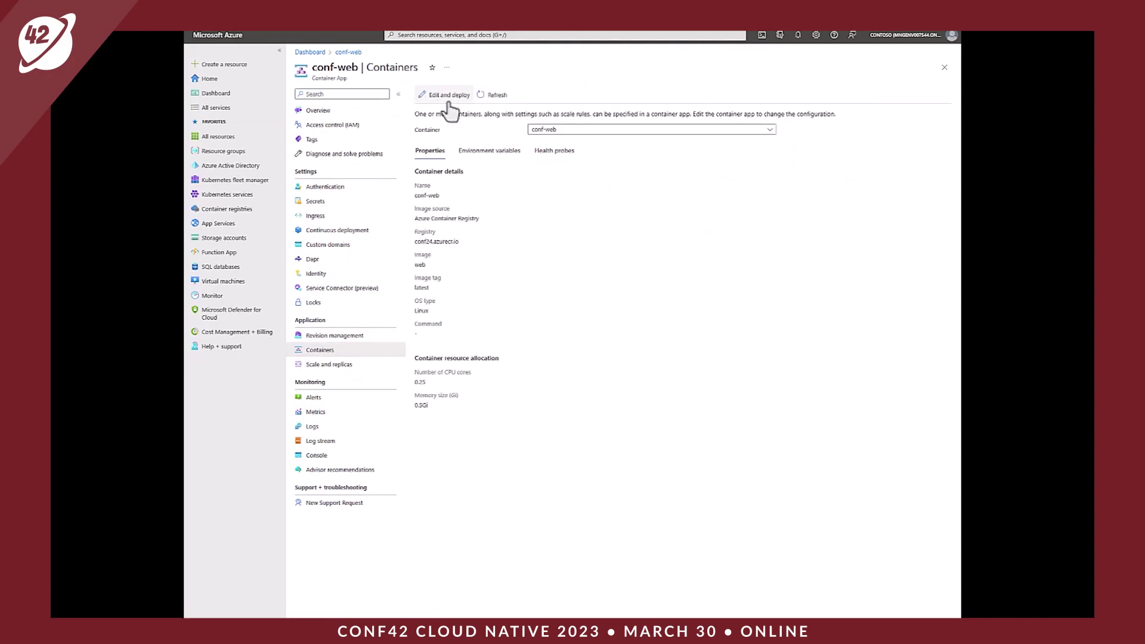
{"action": "left_click", "coordinate": [444, 96]}
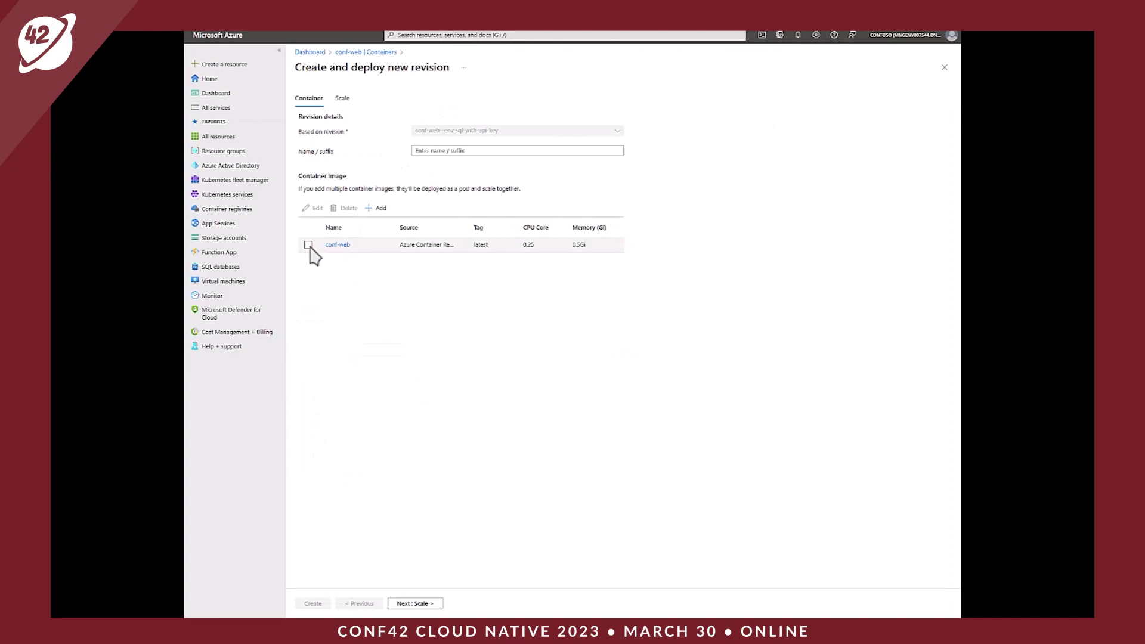
{"action": "left_click", "coordinate": [337, 245]}
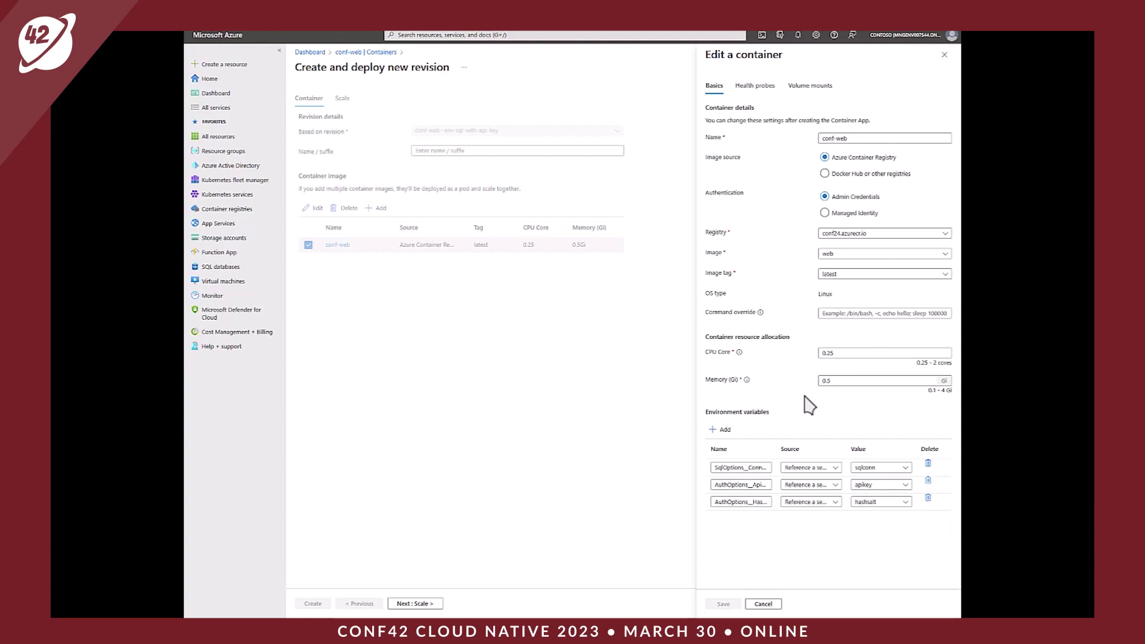
Step: Add variable ApiOptions_ReportApiUrl as a Manual entry with the pasted report service URL, and save
{"action": "left_click", "coordinate": [720, 430]}
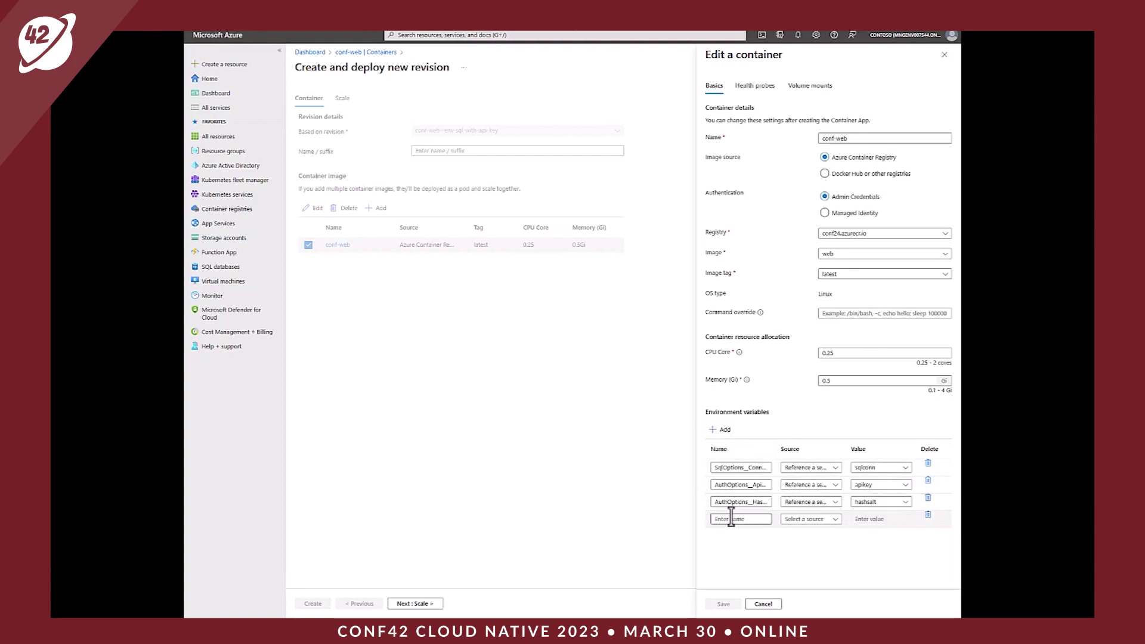
{"action": "left_click", "coordinate": [731, 518]}
{"action": "type", "text": "Api"}
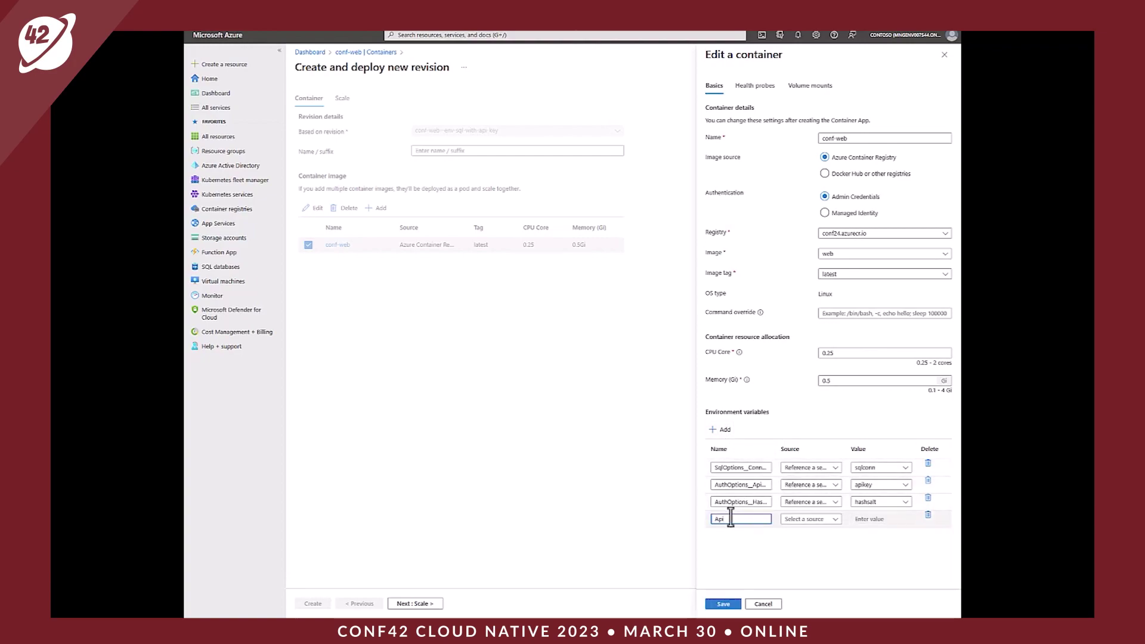
{"action": "type", "text": "Options"}
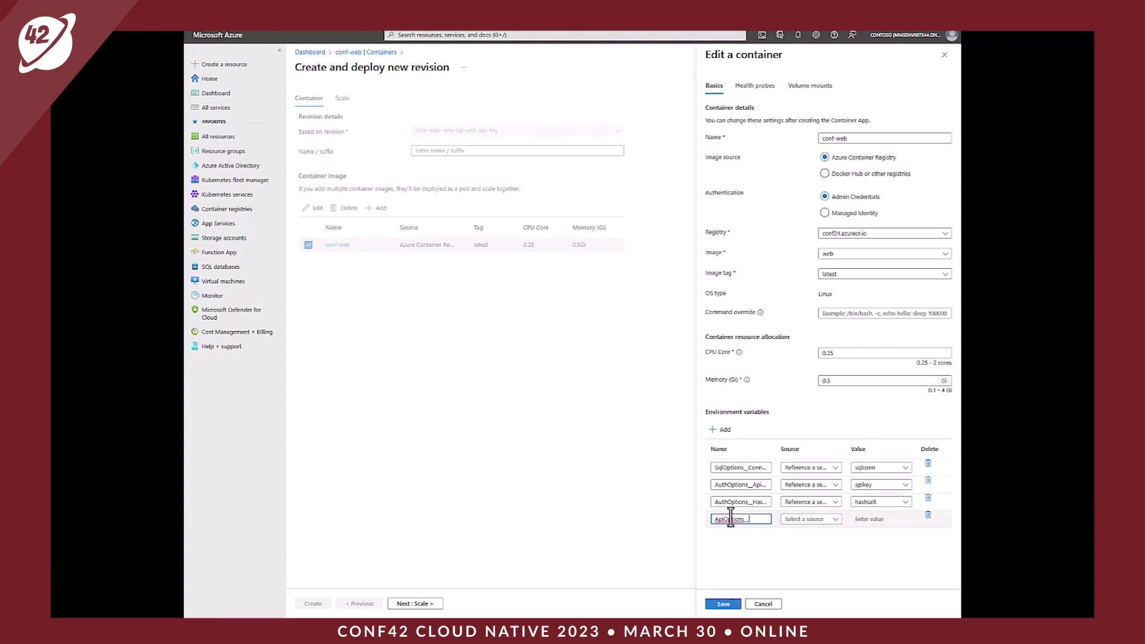
{"action": "type", "text": "_ReportApiUrl"}
{"action": "left_click", "coordinate": [814, 519]}
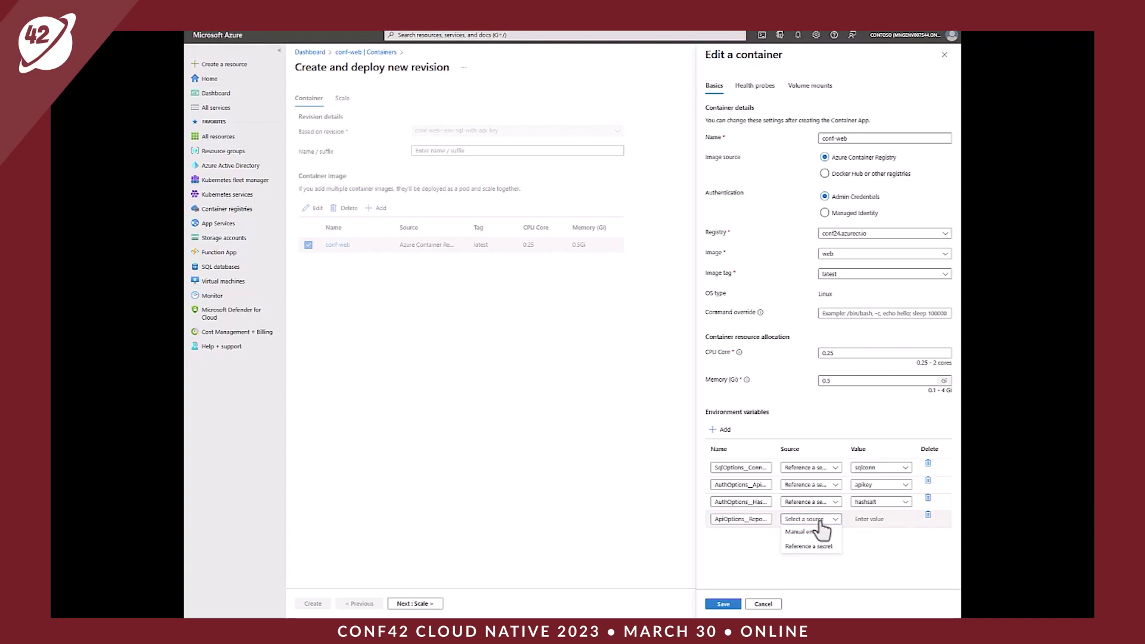
{"action": "left_click", "coordinate": [806, 538]}
{"action": "left_click", "coordinate": [874, 519]}
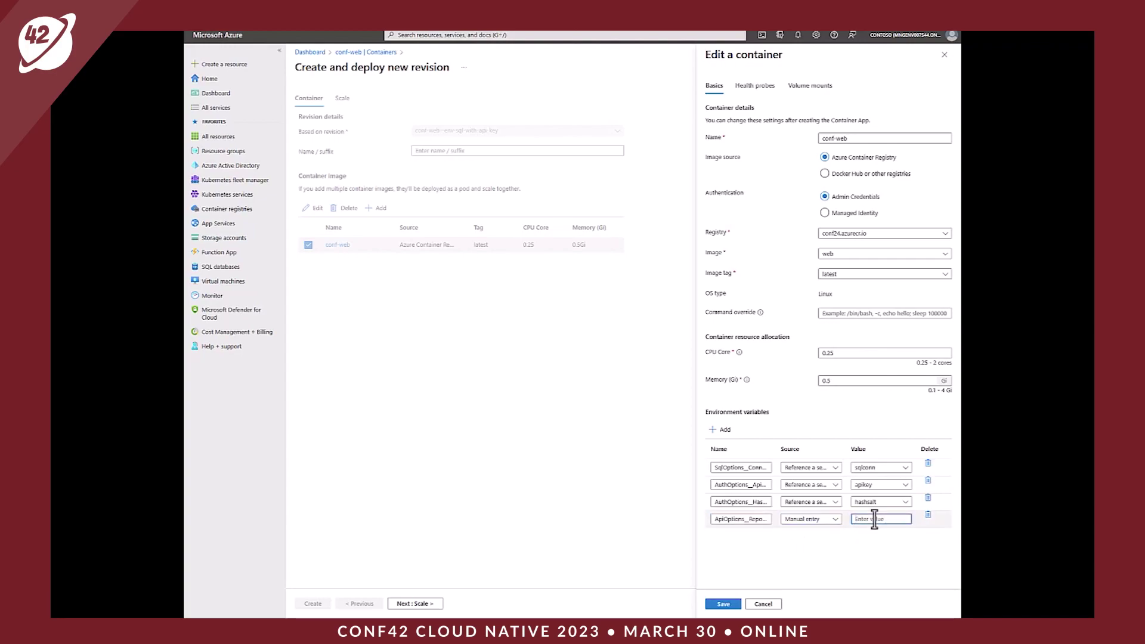
{"action": "key", "text": "ctrl+v"}
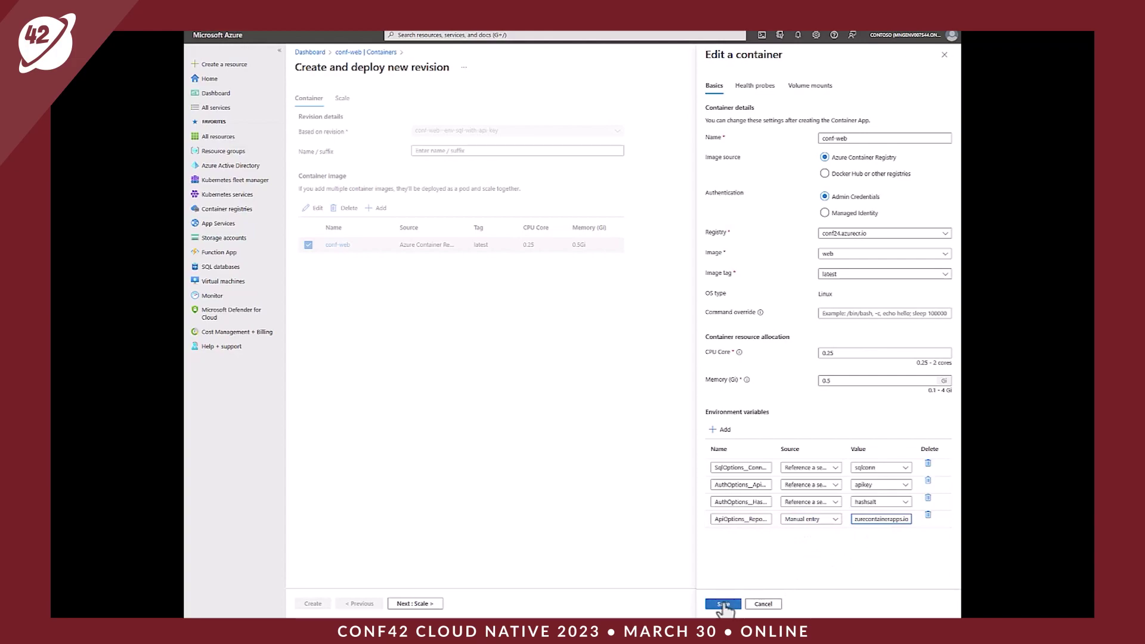
{"action": "left_click", "coordinate": [723, 604]}
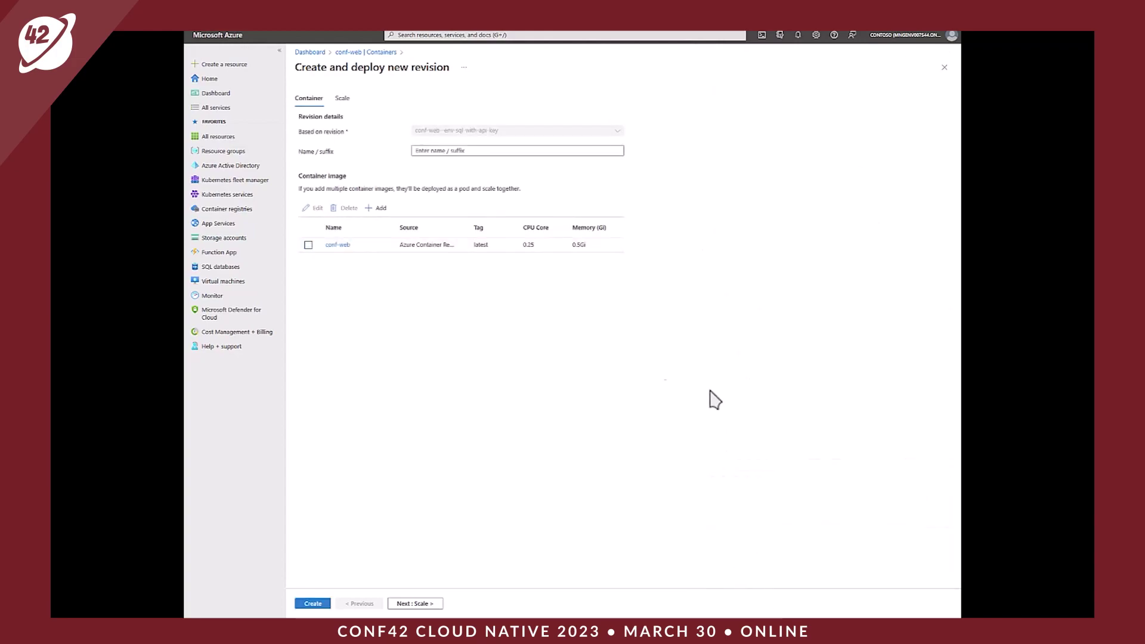
Step: Deploy the new revision with suffix report-api and open conf-web's Application Url
{"action": "left_click", "coordinate": [462, 149]}
{"action": "type", "text": "t-api"}
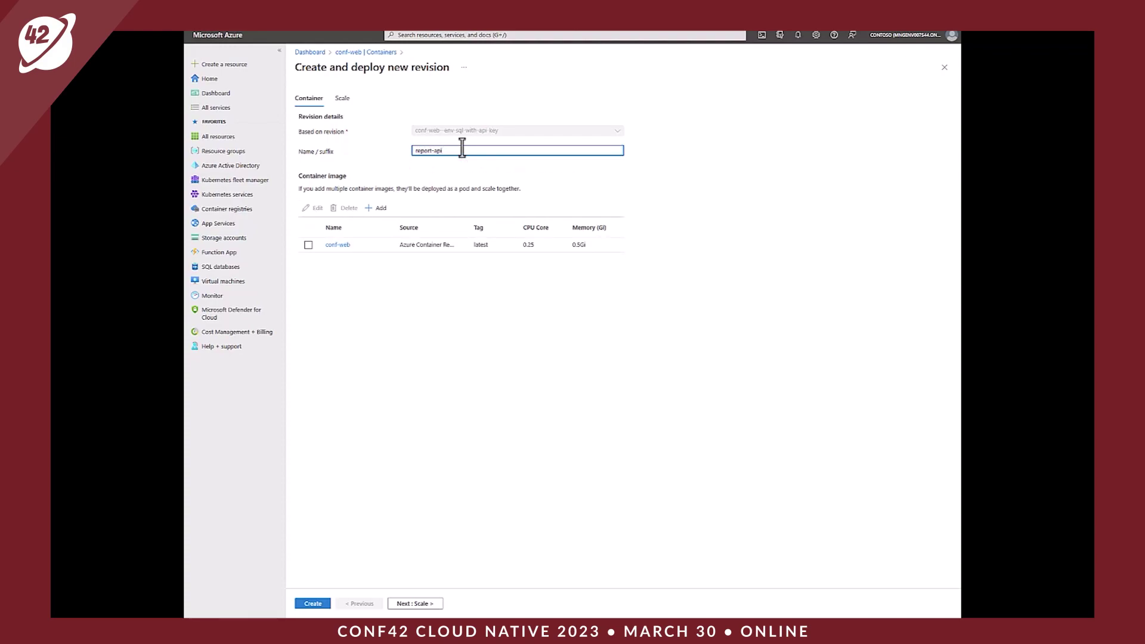
{"action": "left_click", "coordinate": [312, 603]}
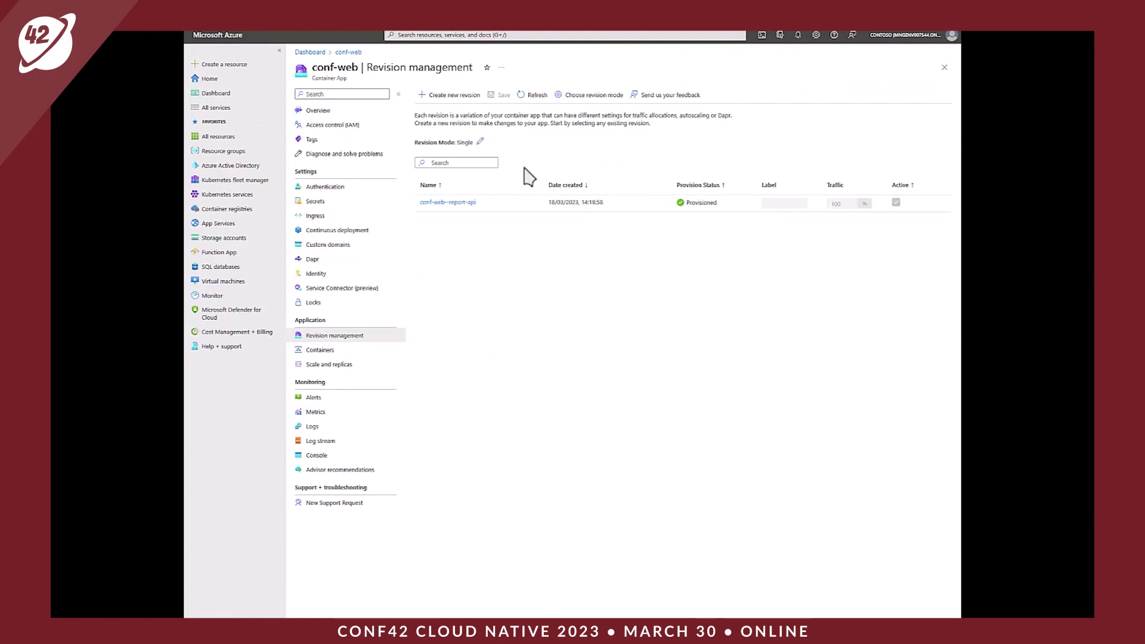
{"action": "left_click", "coordinate": [319, 112]}
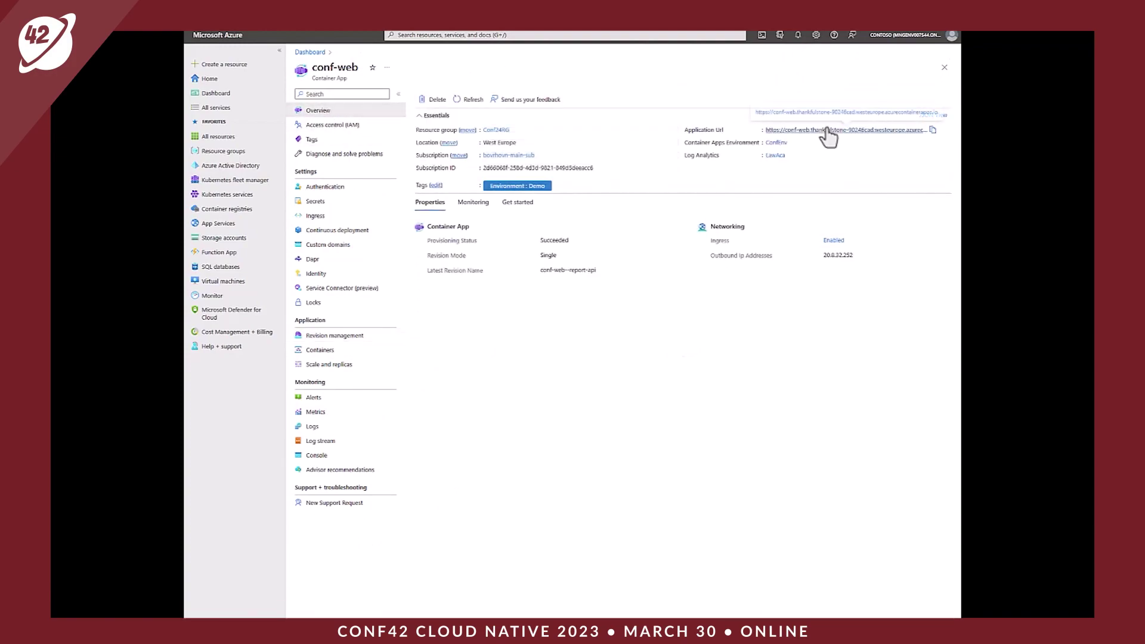
{"action": "left_click", "coordinate": [829, 136]}
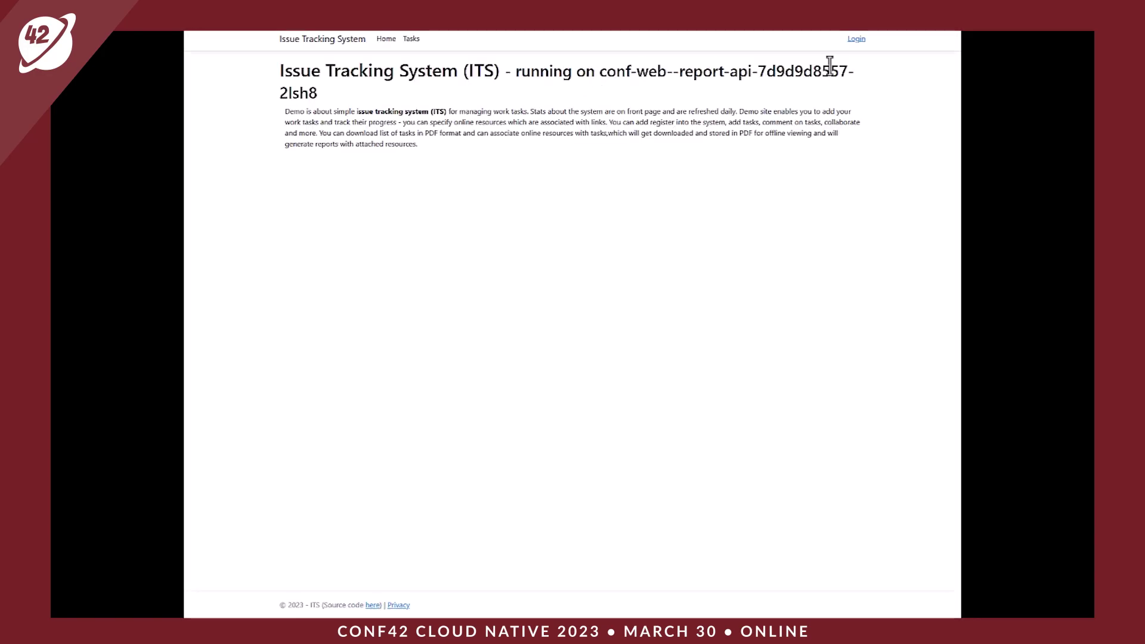
Step: Log in to ITS with the registered account's e-mail and password
{"action": "left_click", "coordinate": [856, 40]}
{"action": "left_click", "coordinate": [365, 123]}
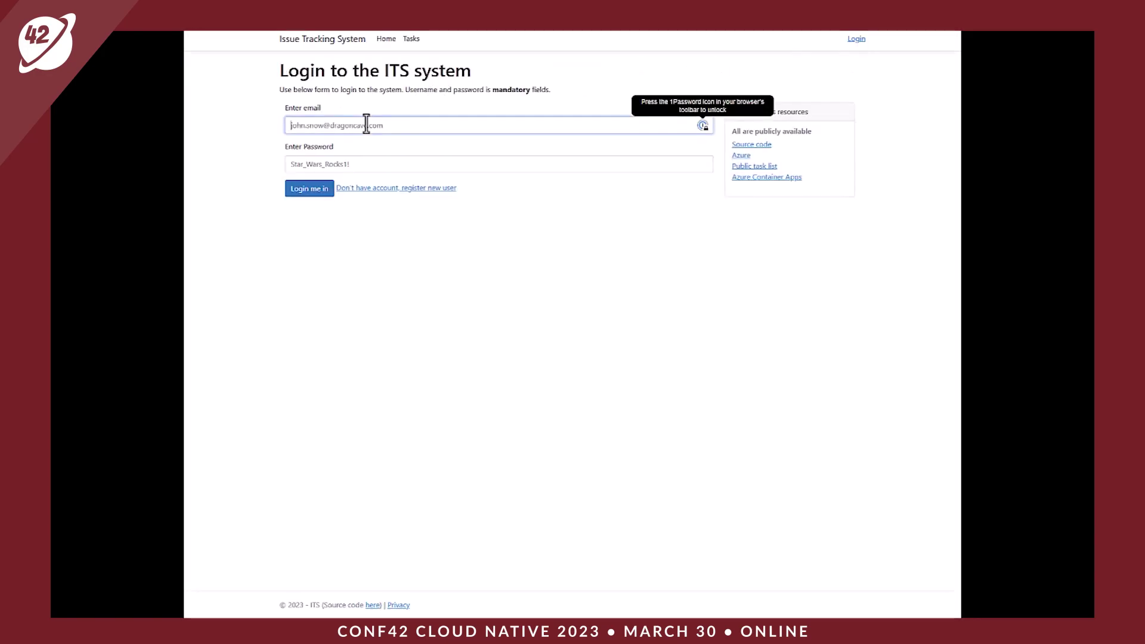
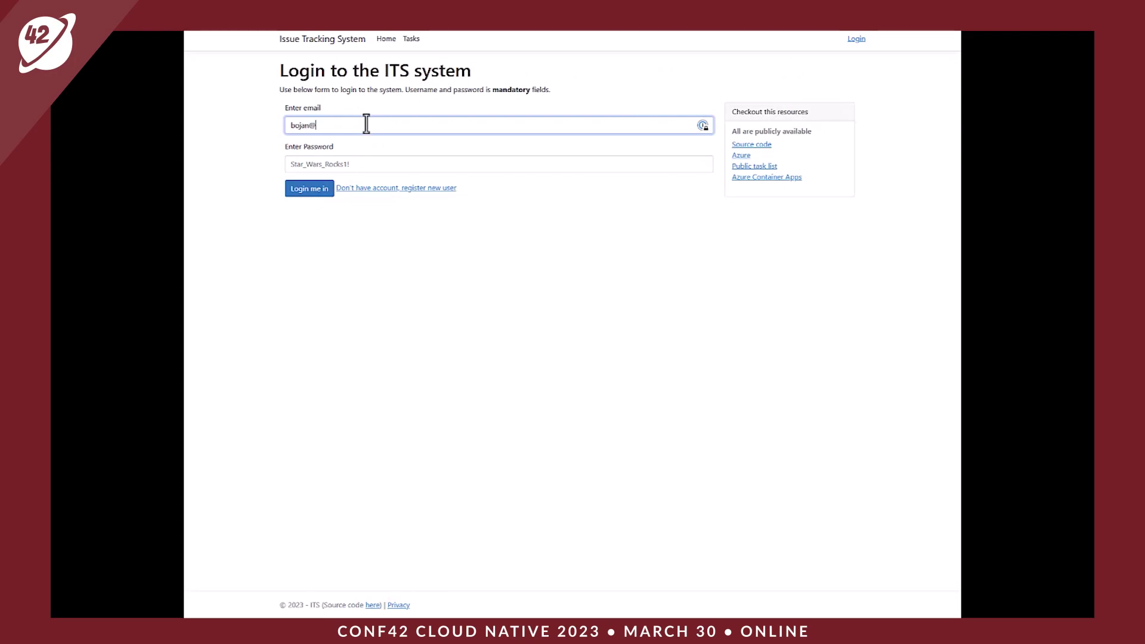
{"action": "key", "text": "Tab"}
{"action": "type", "text": "St"}
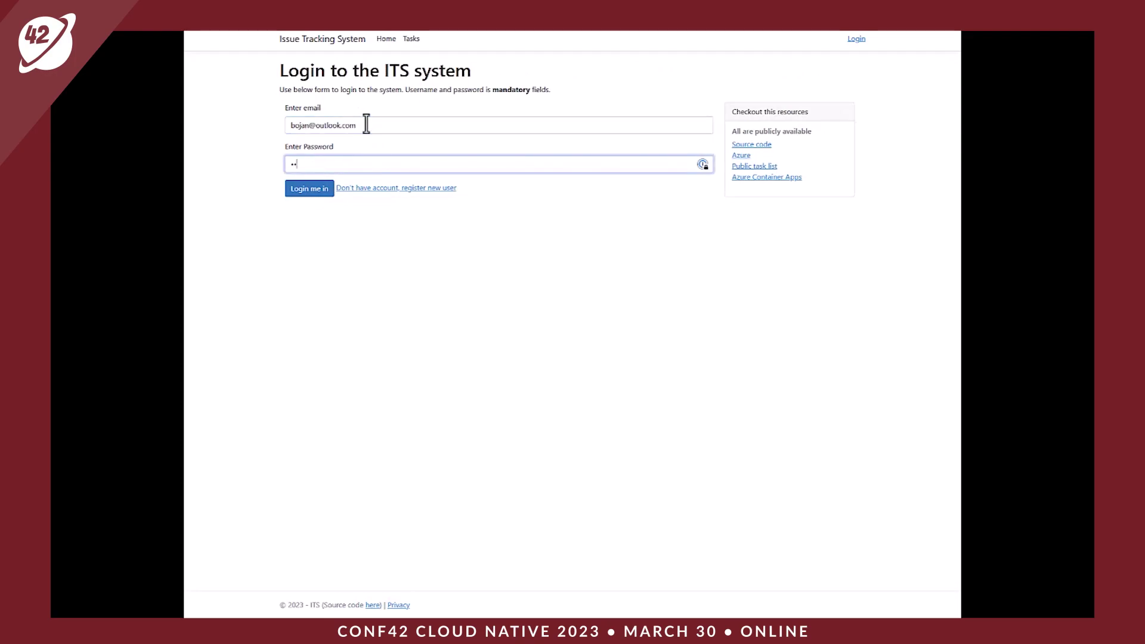
{"action": "left_click", "coordinate": [314, 191]}
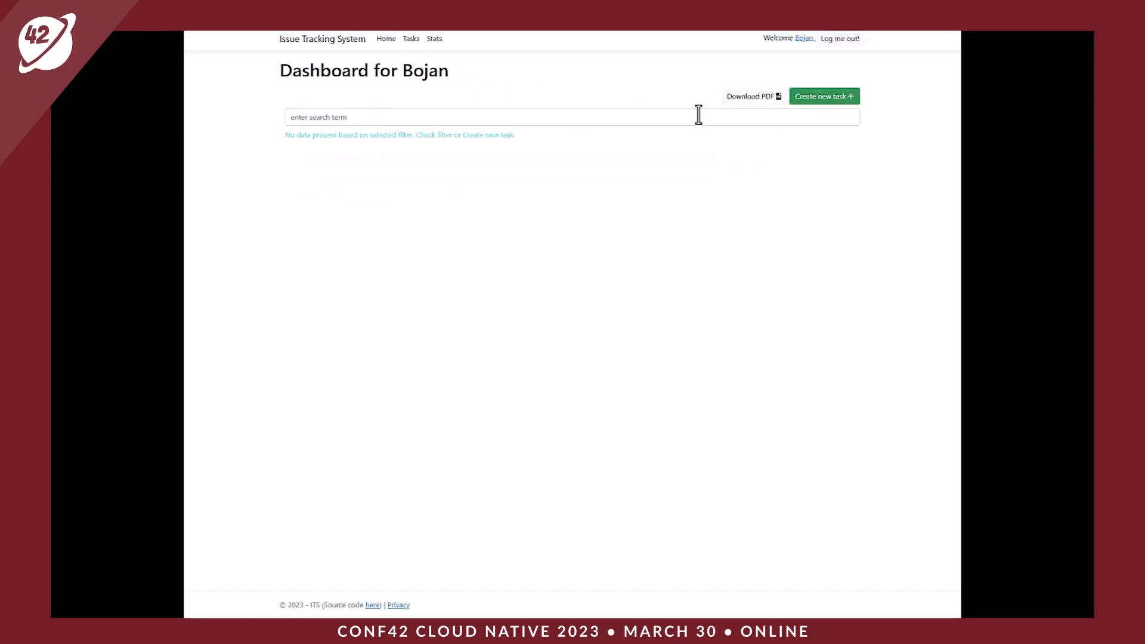
Step: Create a public crm task starting 1/01/2222 with the apple tag
{"action": "left_click", "coordinate": [813, 99]}
{"action": "left_click", "coordinate": [323, 127]}
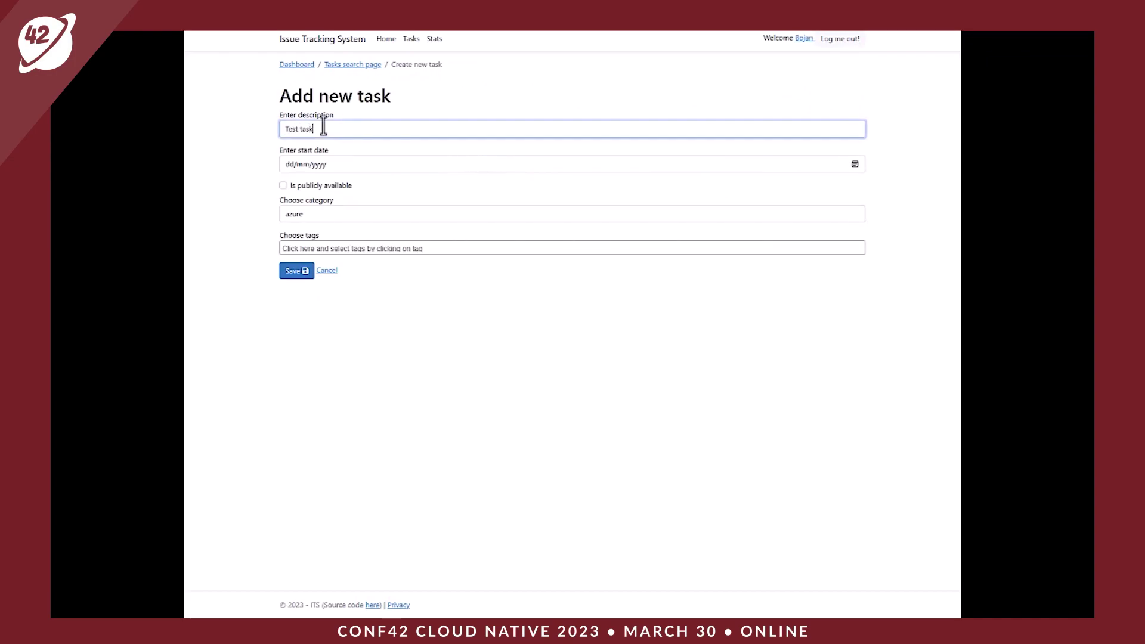
{"action": "left_click", "coordinate": [289, 165]}
{"action": "type", "text": "1/"}
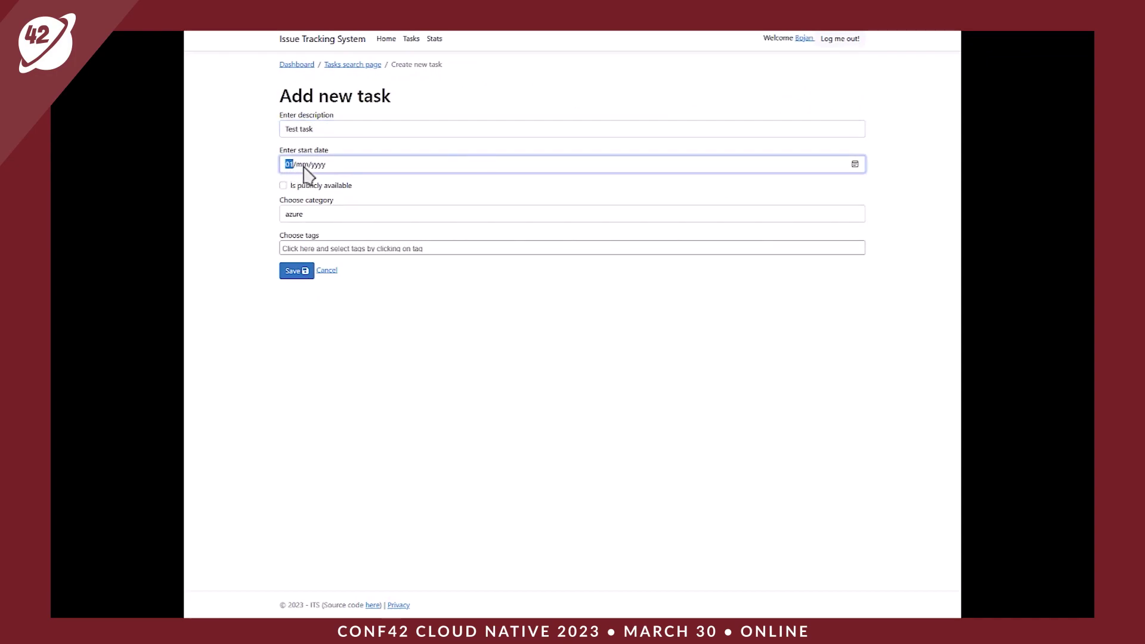
{"action": "type", "text": "01/"}
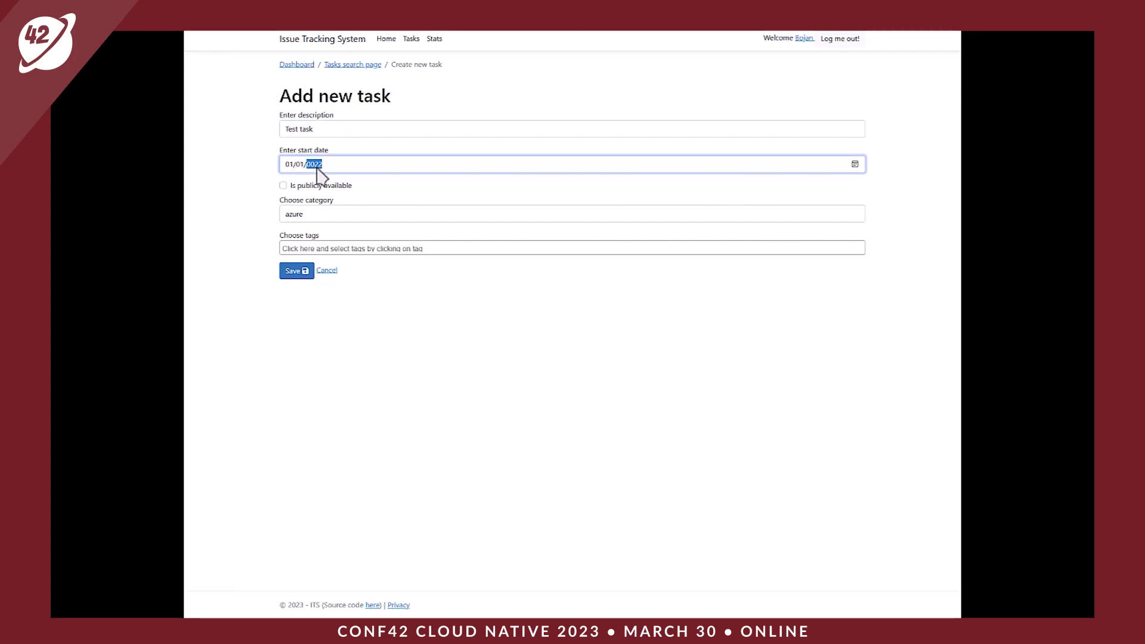
{"action": "type", "text": "2222"}
{"action": "left_click", "coordinate": [302, 186]}
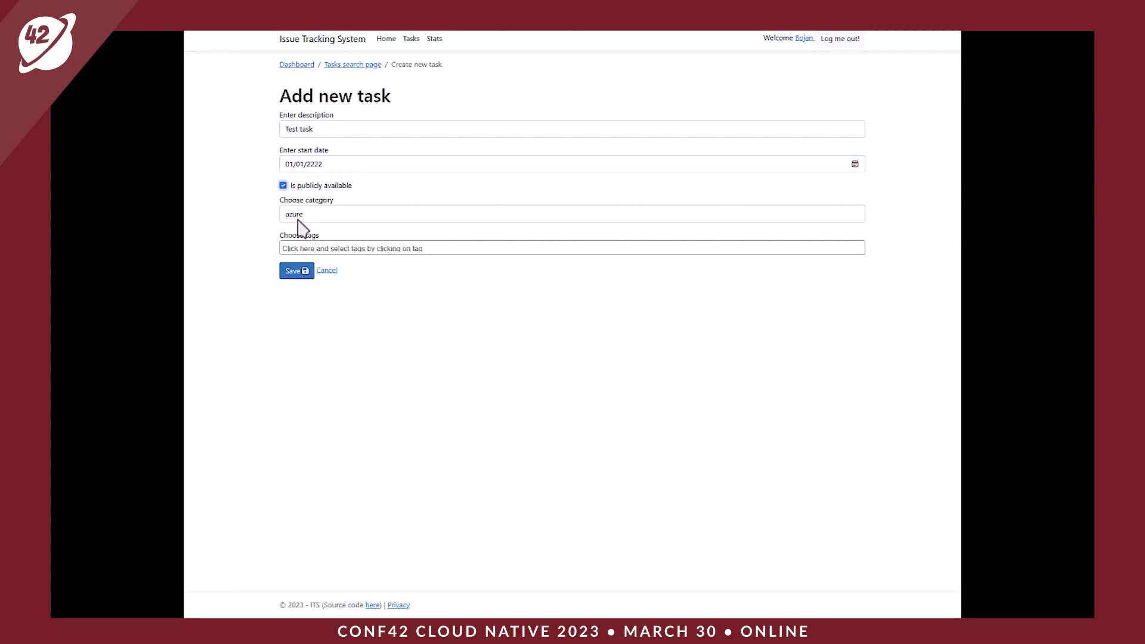
{"action": "left_click", "coordinate": [301, 215]}
{"action": "left_click", "coordinate": [298, 261]}
{"action": "left_click", "coordinate": [296, 249]}
{"action": "left_click", "coordinate": [297, 260]}
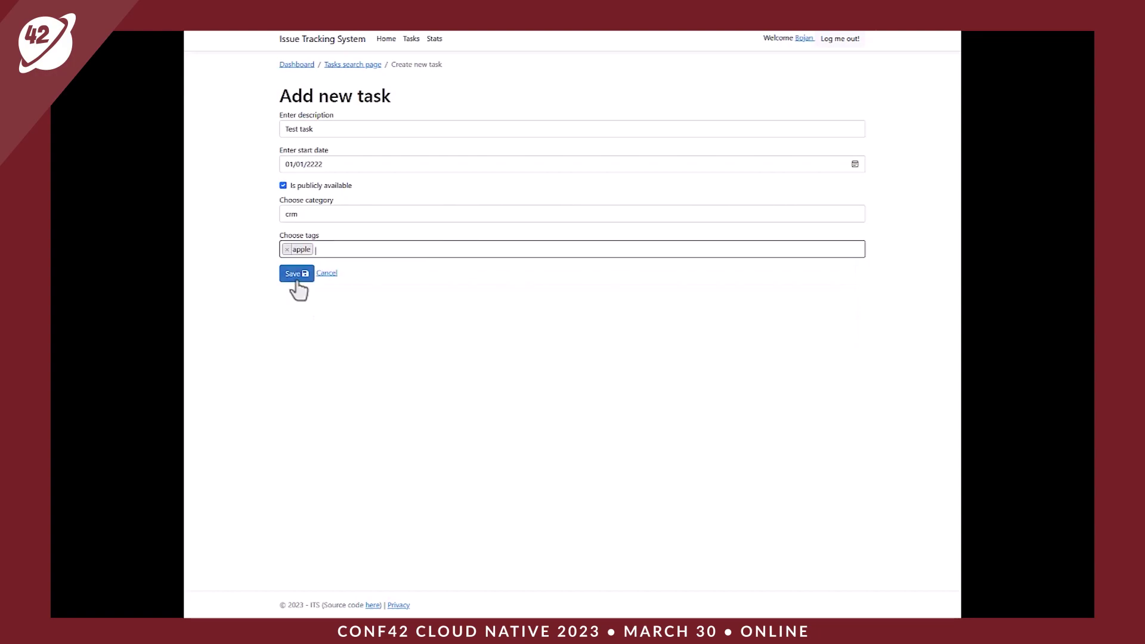
{"action": "left_click", "coordinate": [295, 270]}
Step: Post a comment on the Test task, then check the home page quick stats showing 1 comment
{"action": "left_click", "coordinate": [314, 159]}
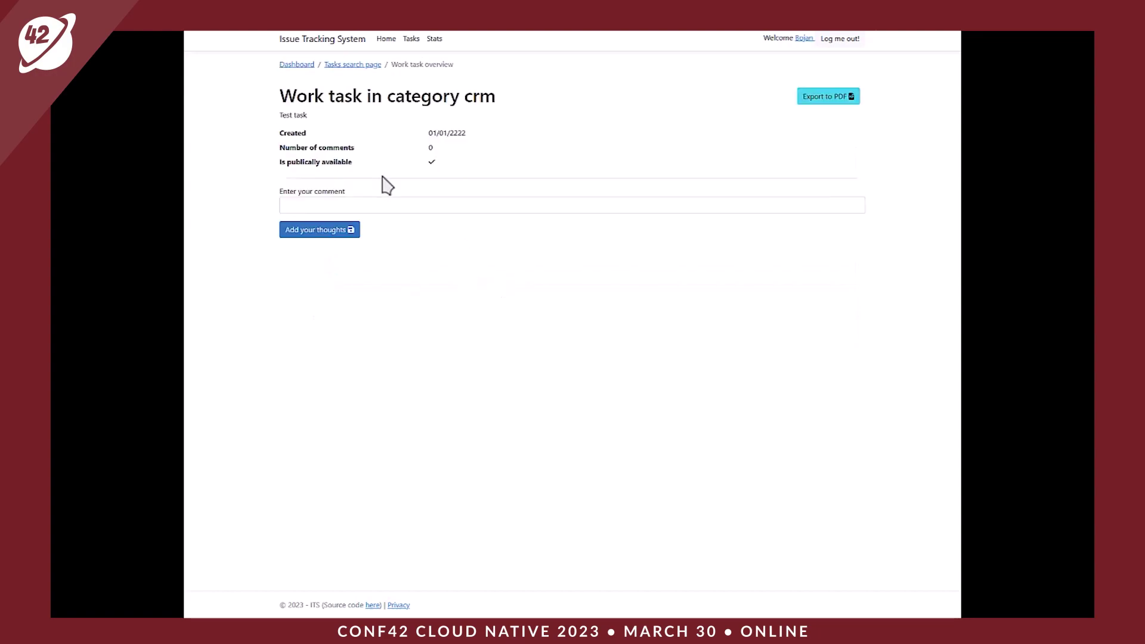
{"action": "left_click", "coordinate": [351, 204]}
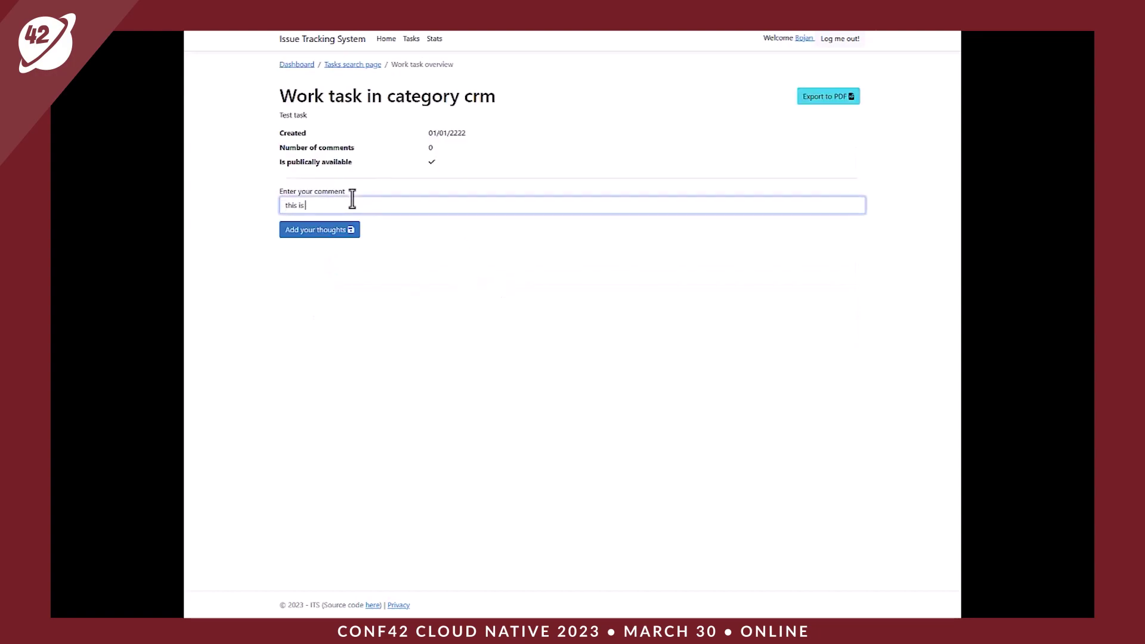
{"action": "left_click", "coordinate": [329, 230]}
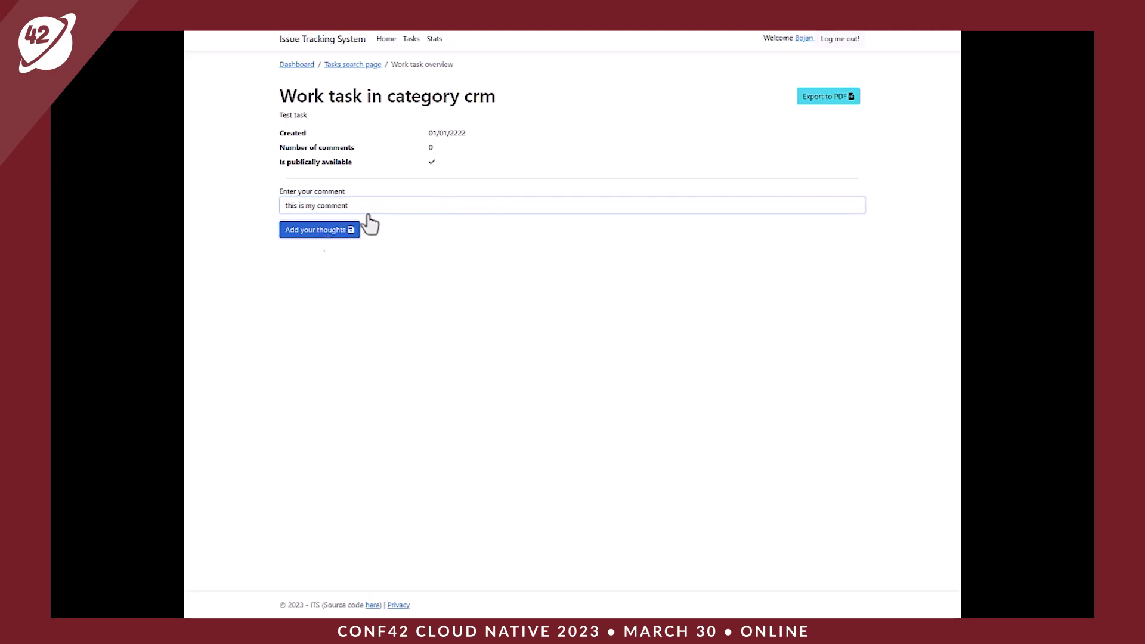
{"action": "left_click", "coordinate": [386, 39]}
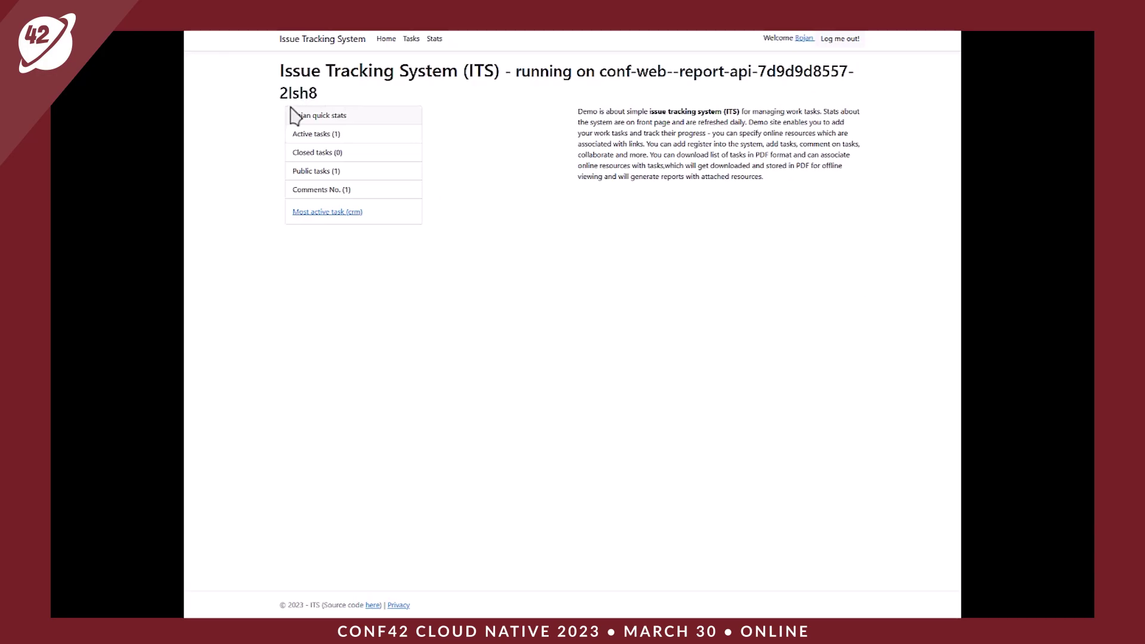
{"action": "left_click_drag", "start_coordinate": [356, 193], "coordinate": [519, 127]}
Step: Open conf-stats' Log stream, select the BackgroundService exception entry, then return to Overview
{"action": "left_click", "coordinate": [409, 38]}
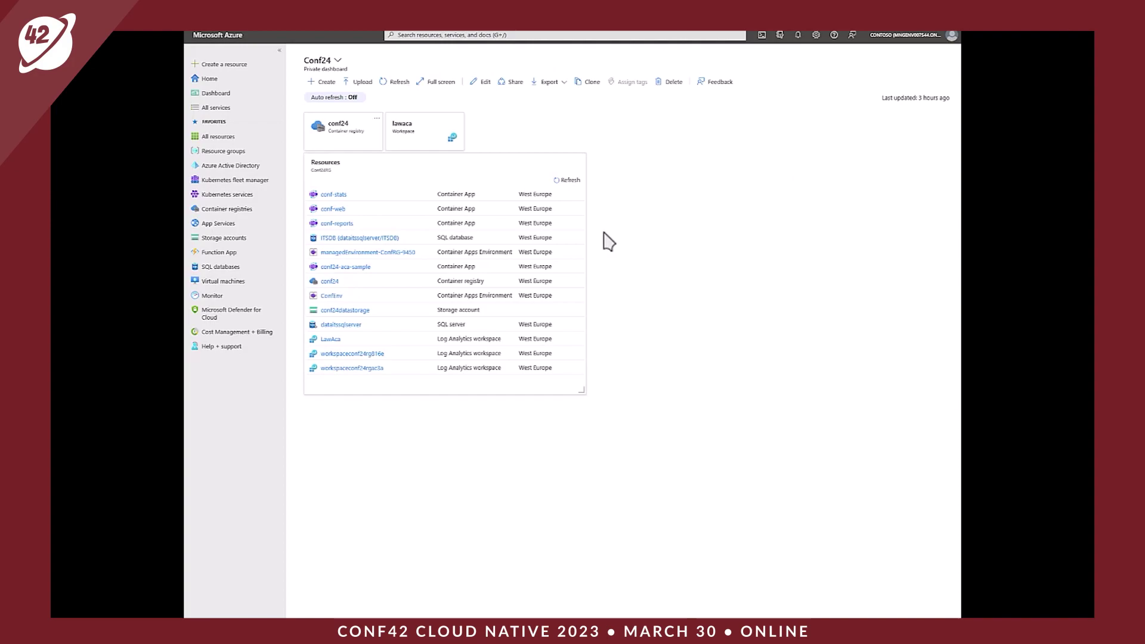
{"action": "left_click", "coordinate": [333, 195]}
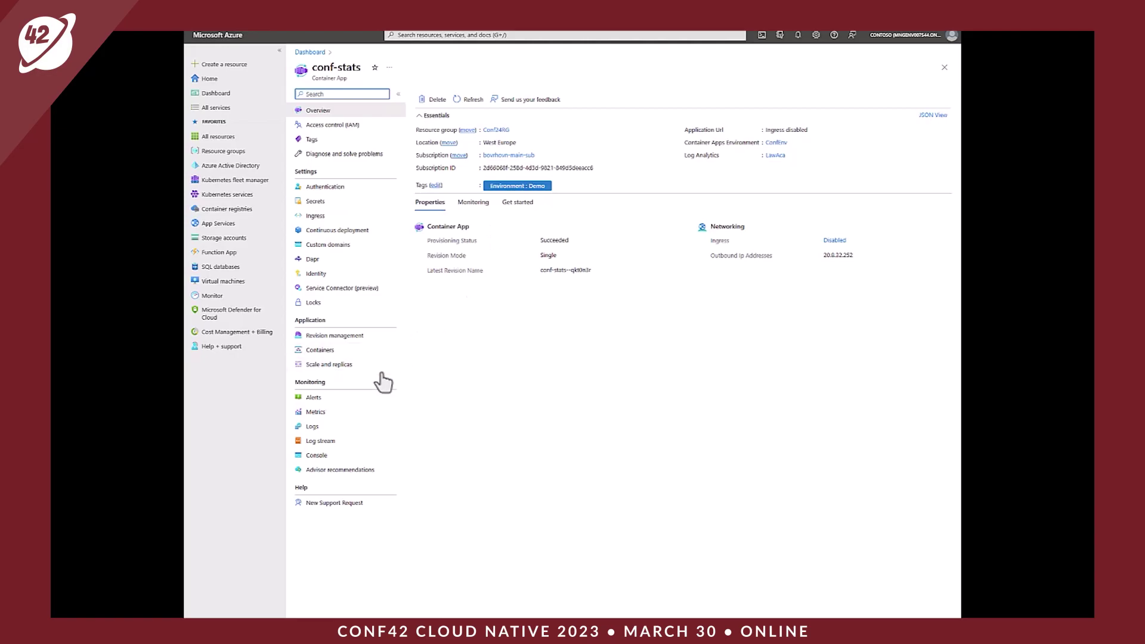
{"action": "left_click", "coordinate": [322, 441]}
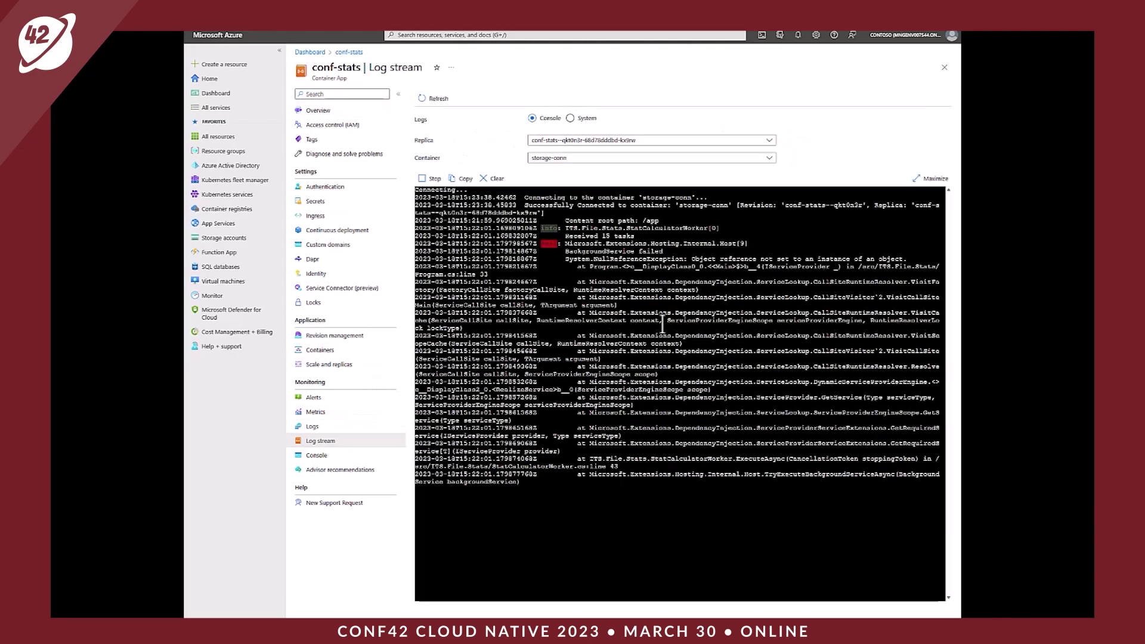
{"action": "triple_click", "coordinate": [722, 268]}
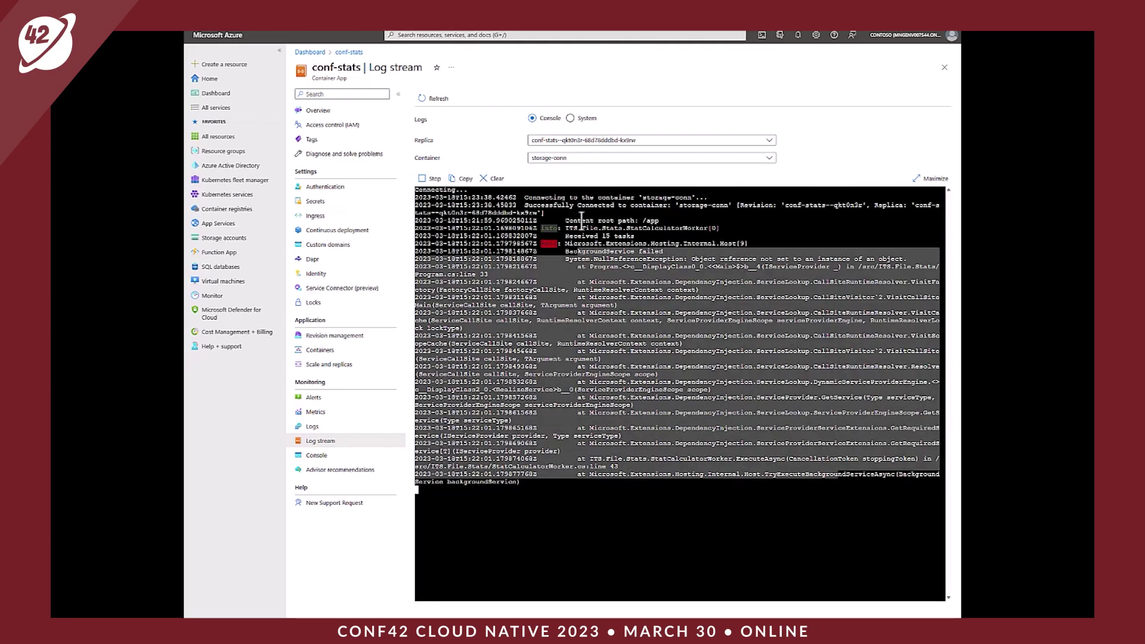
{"action": "left_click", "coordinate": [338, 114]}
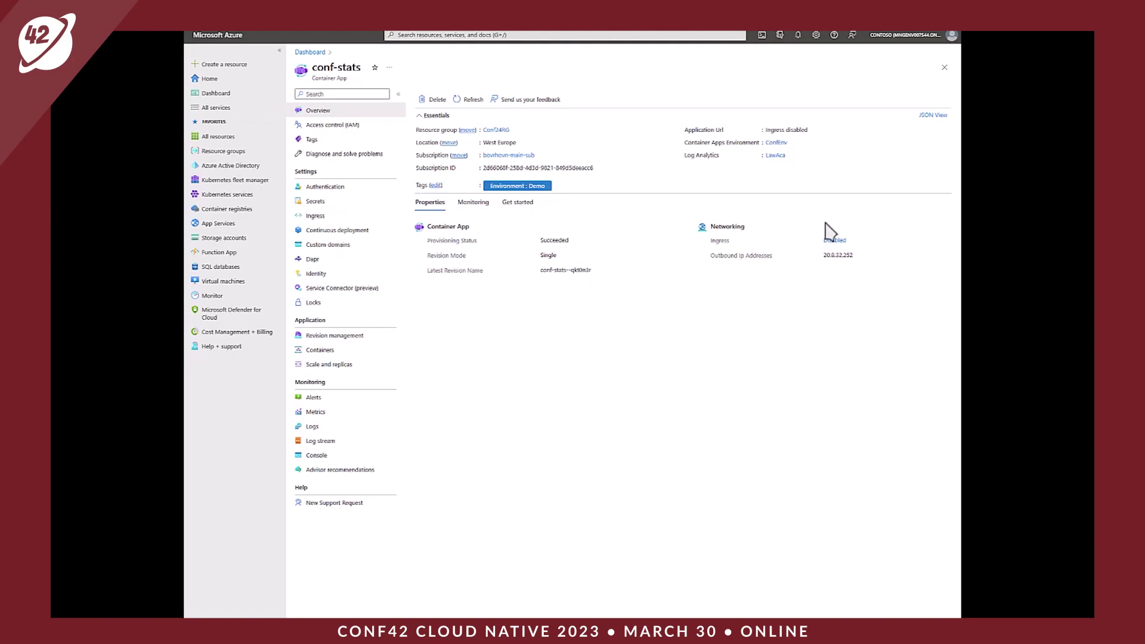
Step: Review the conf-stats secrets, then set the storage-conn container's image tag to storage in a new revision
{"action": "left_click", "coordinate": [347, 202]}
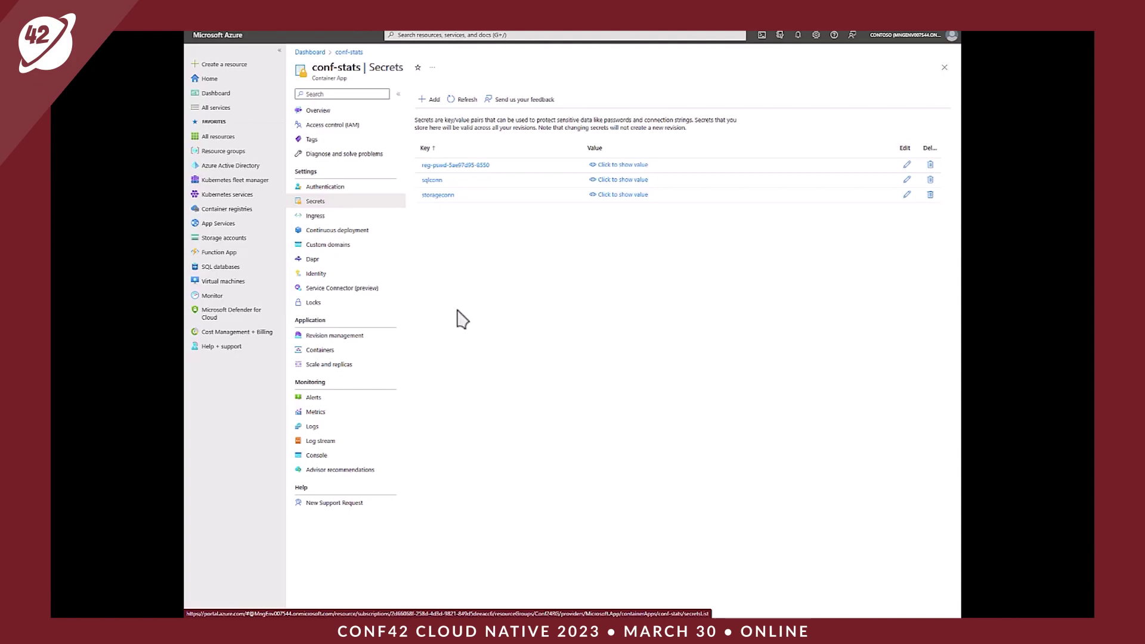
{"action": "left_click", "coordinate": [327, 351]}
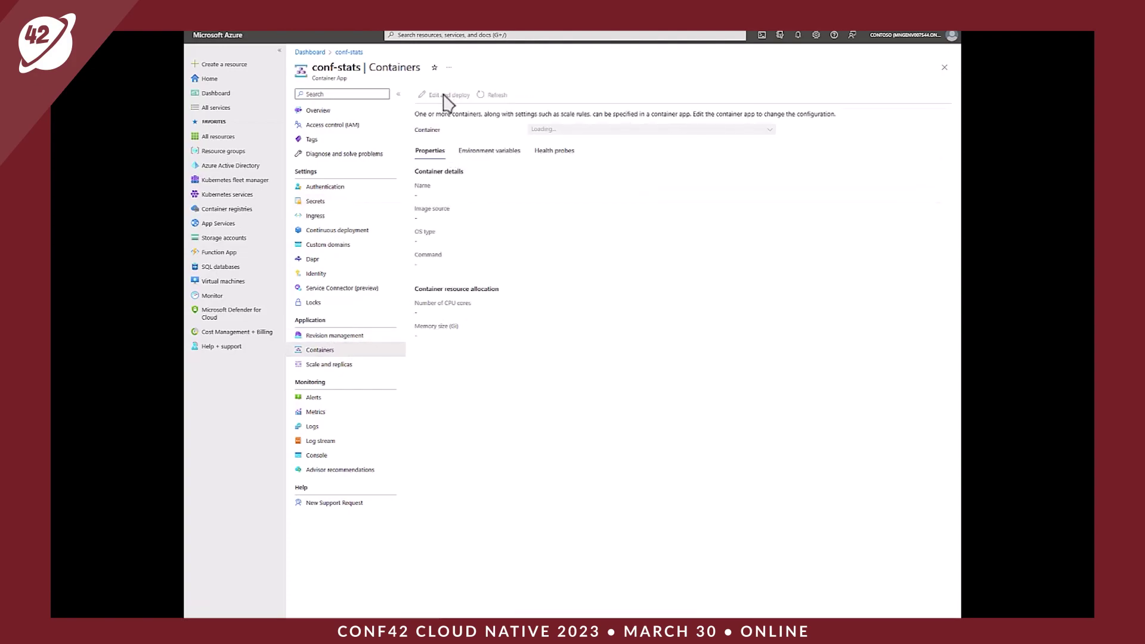
{"action": "left_click", "coordinate": [447, 95]}
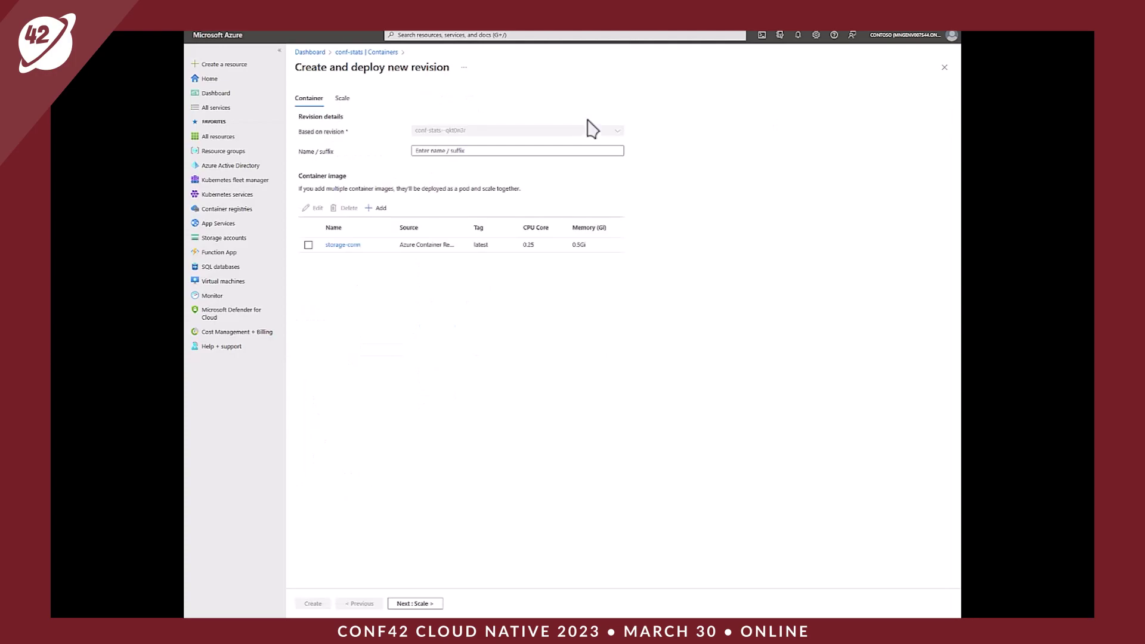
{"action": "left_click", "coordinate": [335, 245]}
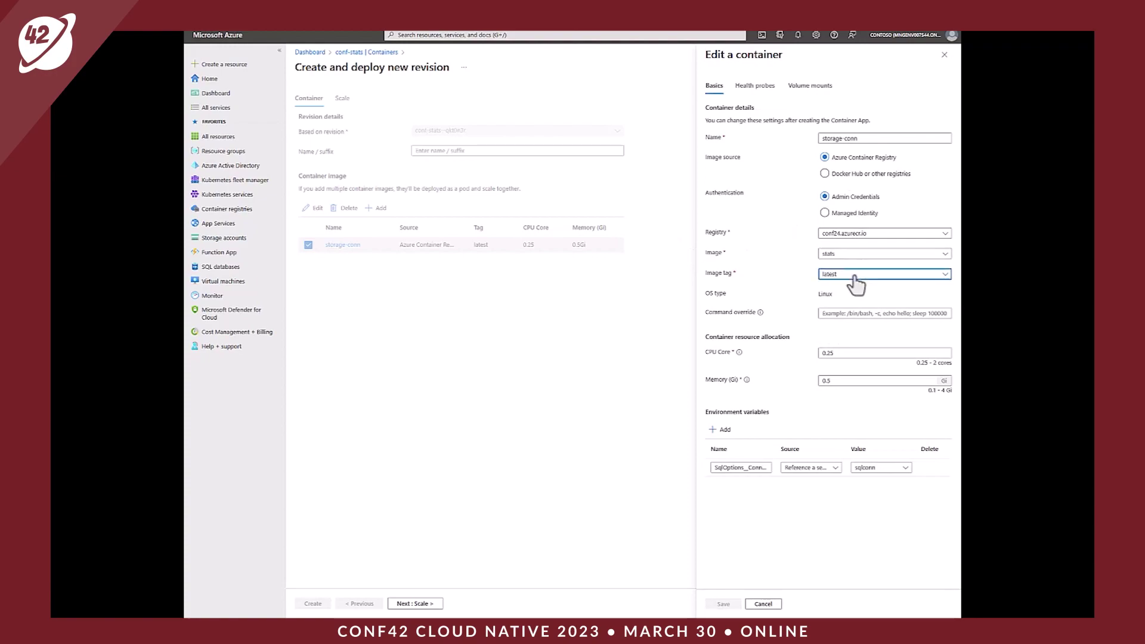
{"action": "left_click", "coordinate": [859, 275]}
{"action": "left_click", "coordinate": [846, 336]}
Step: Add env var AzureStorageOptions__ConnectionString referencing the storageconn secret and save the container
{"action": "left_click", "coordinate": [722, 429]}
{"action": "left_click", "coordinate": [743, 484]}
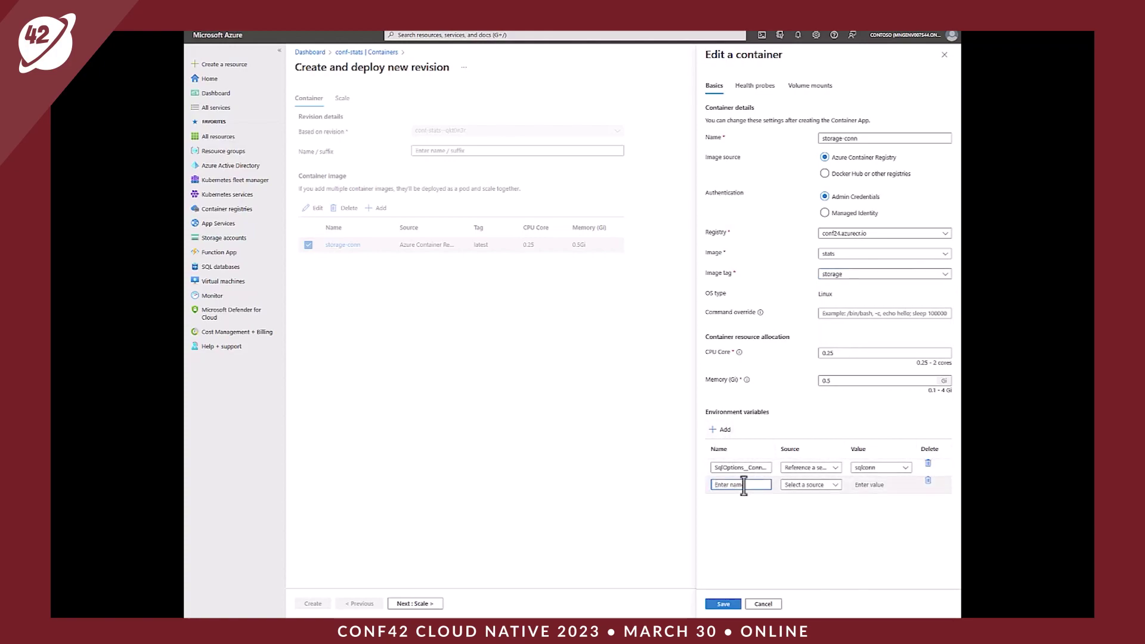
{"action": "type", "text": "Azu"}
{"action": "type", "text": "reStorageOptions__Conne"}
{"action": "type", "text": "ctionStrin"}
{"action": "type", "text": "g"}
{"action": "left_click", "coordinate": [791, 485]}
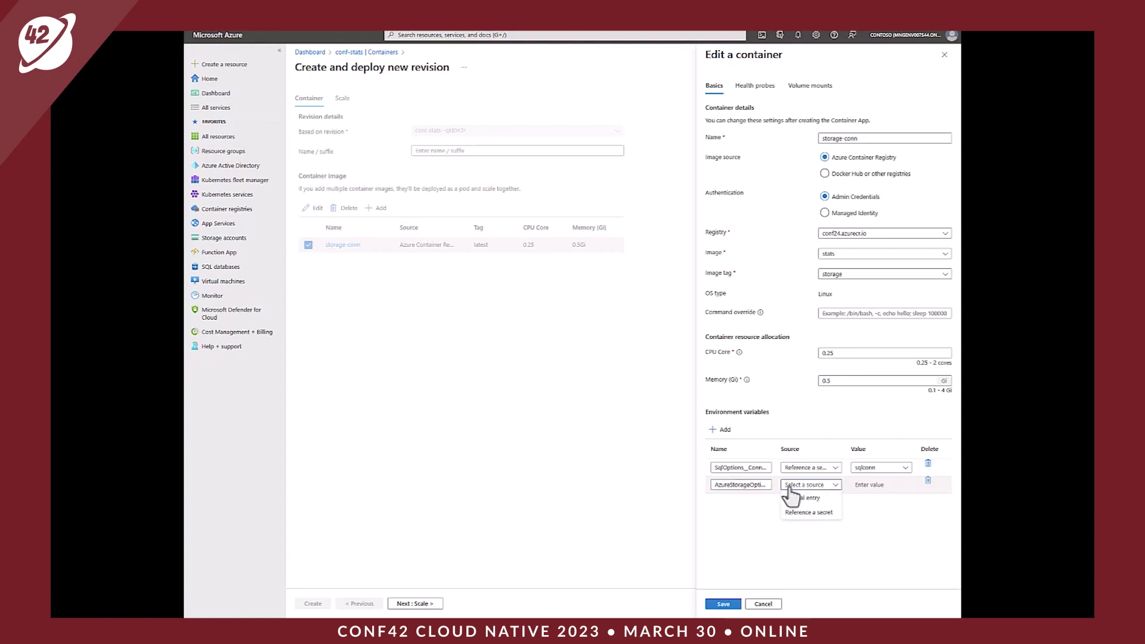
{"action": "left_click", "coordinate": [799, 512]}
{"action": "left_click", "coordinate": [904, 485]}
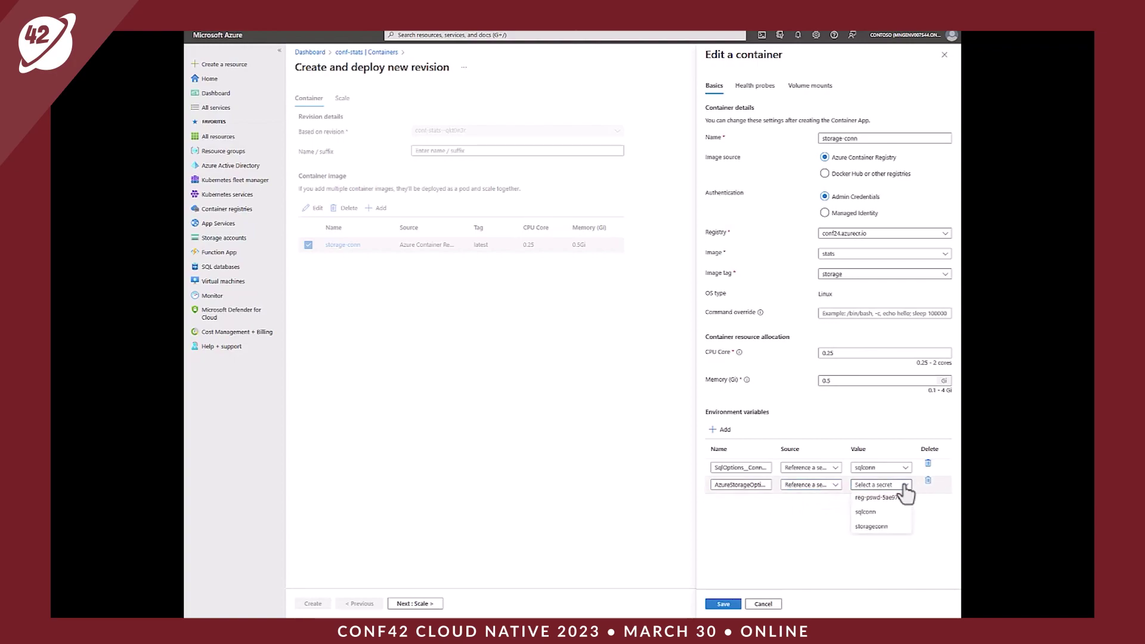
{"action": "left_click", "coordinate": [881, 526]}
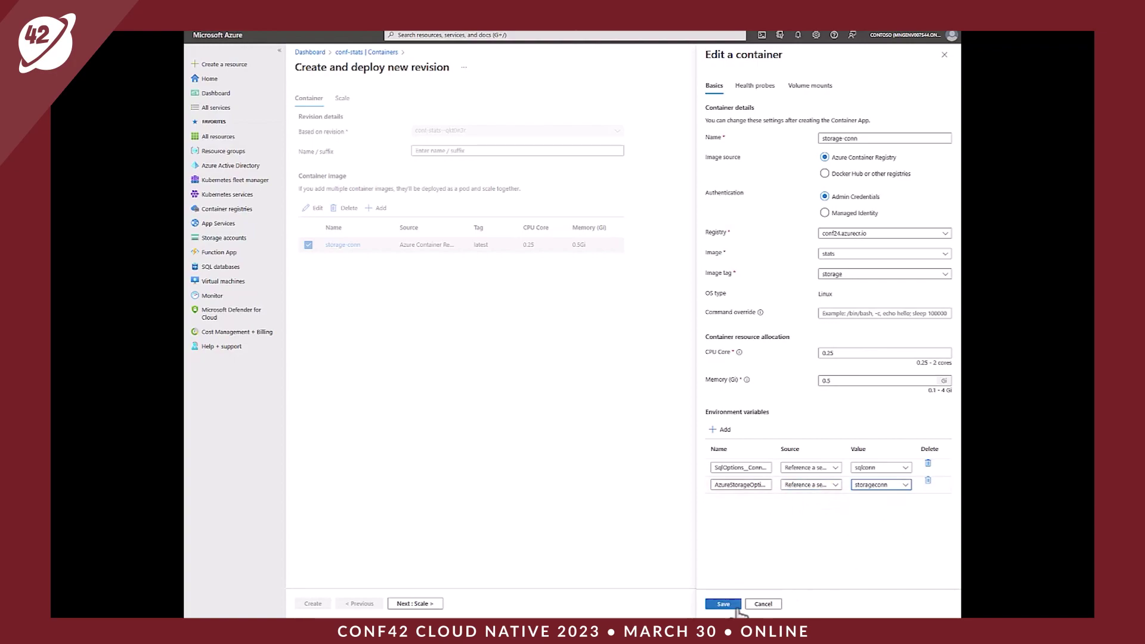
{"action": "left_click", "coordinate": [722, 605]}
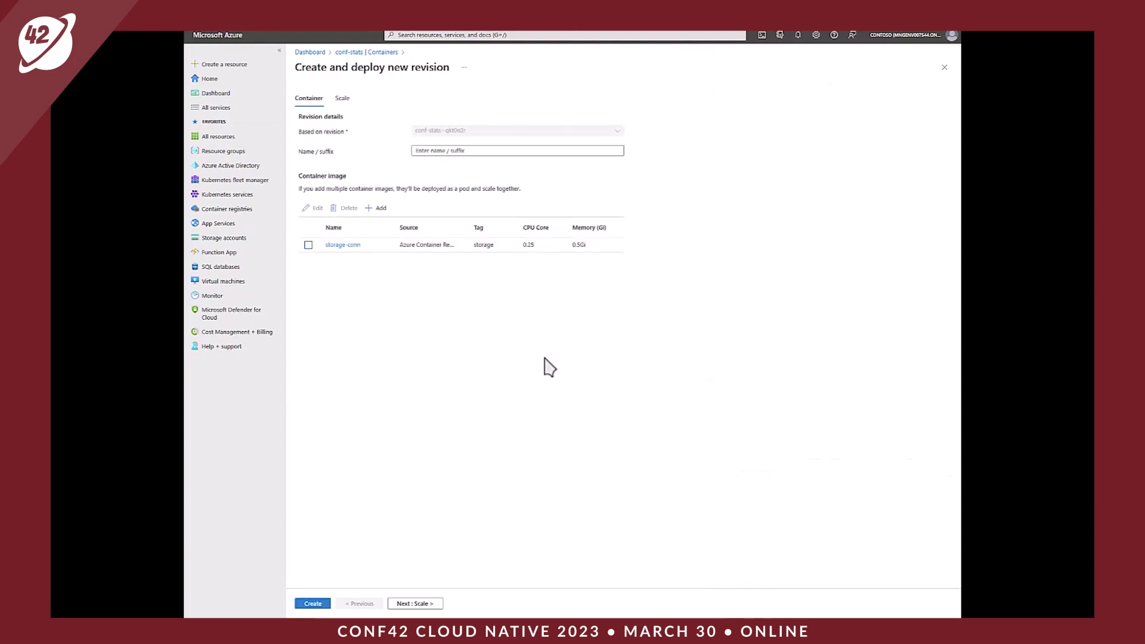
Step: Create the new conf-stats revision with name suffix 'sto'
{"action": "left_click", "coordinate": [442, 151]}
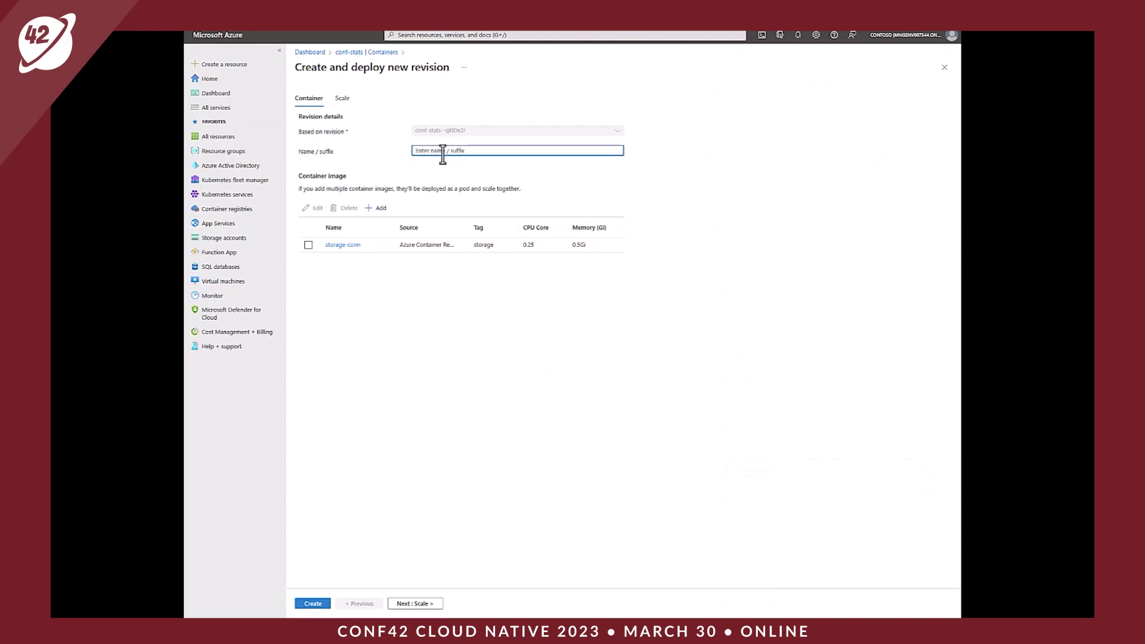
{"action": "type", "text": "storage"}
{"action": "left_click", "coordinate": [314, 603]}
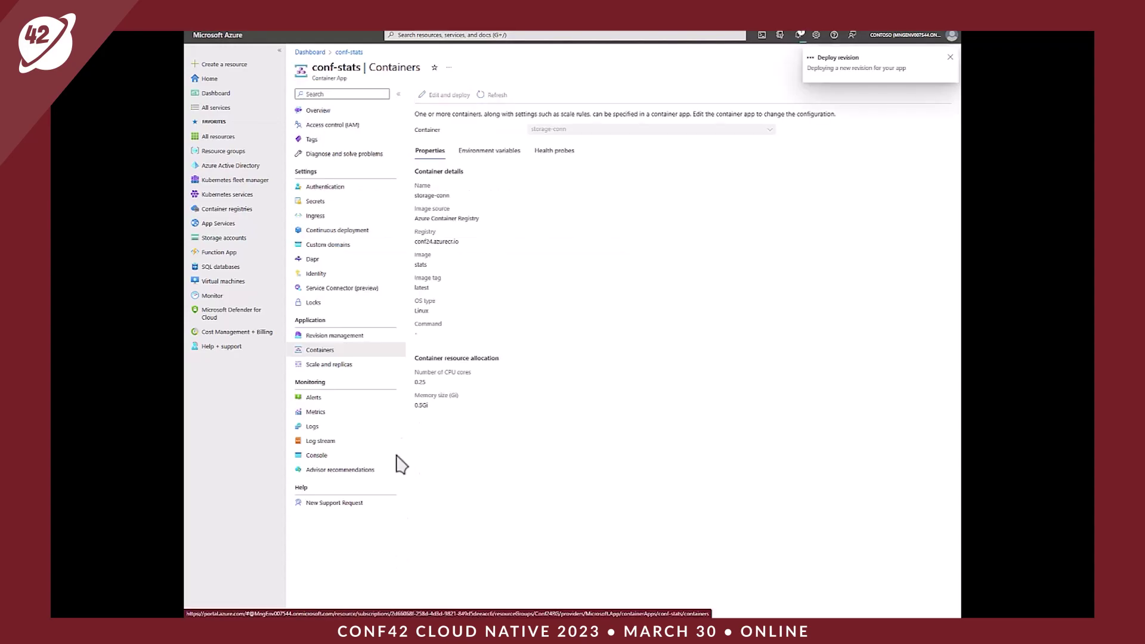
Step: Check the revision list and confirm the log stream shows the stats run completed
{"action": "left_click", "coordinate": [388, 336]}
{"action": "left_click", "coordinate": [351, 444]}
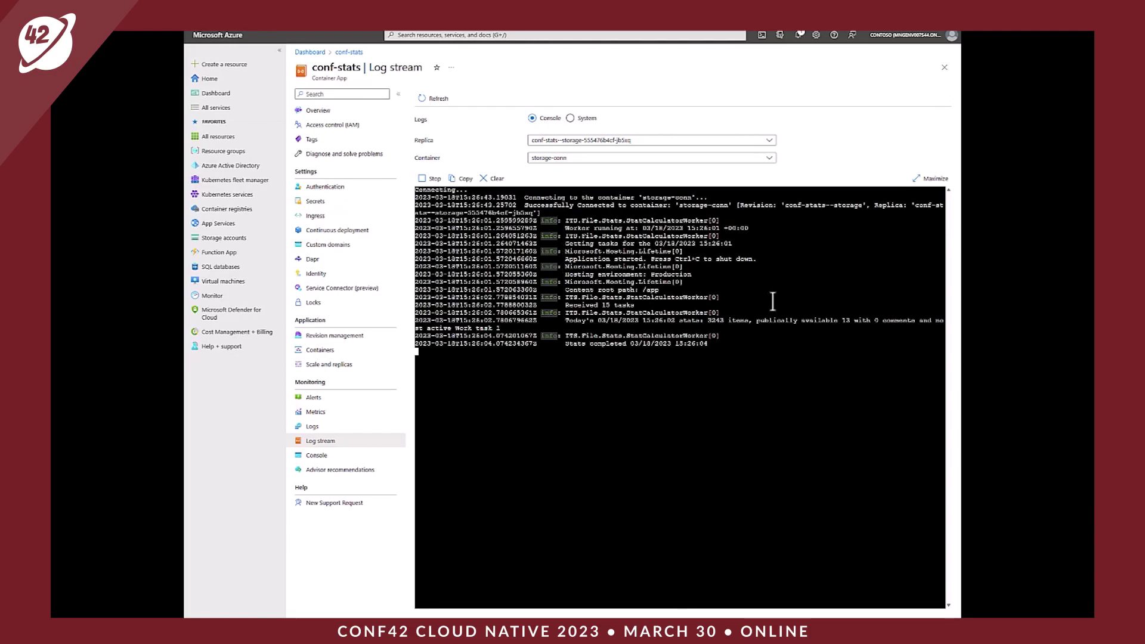
{"action": "left_click_drag", "start_coordinate": [727, 350], "coordinate": [418, 337]}
{"action": "left_click", "coordinate": [619, 346]}
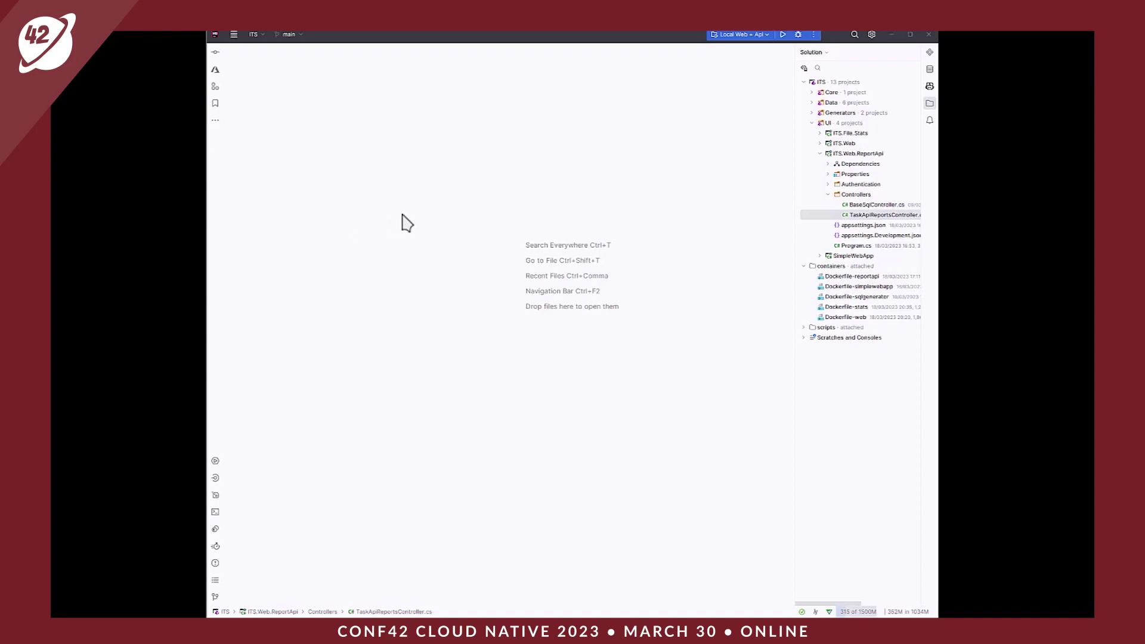
Step: Trace TaskApiReportsController's workStatsRepository to IWorkStatsRepository and check GetAllAsync and GetStatsAsync usages
{"action": "double_click", "coordinate": [882, 214]}
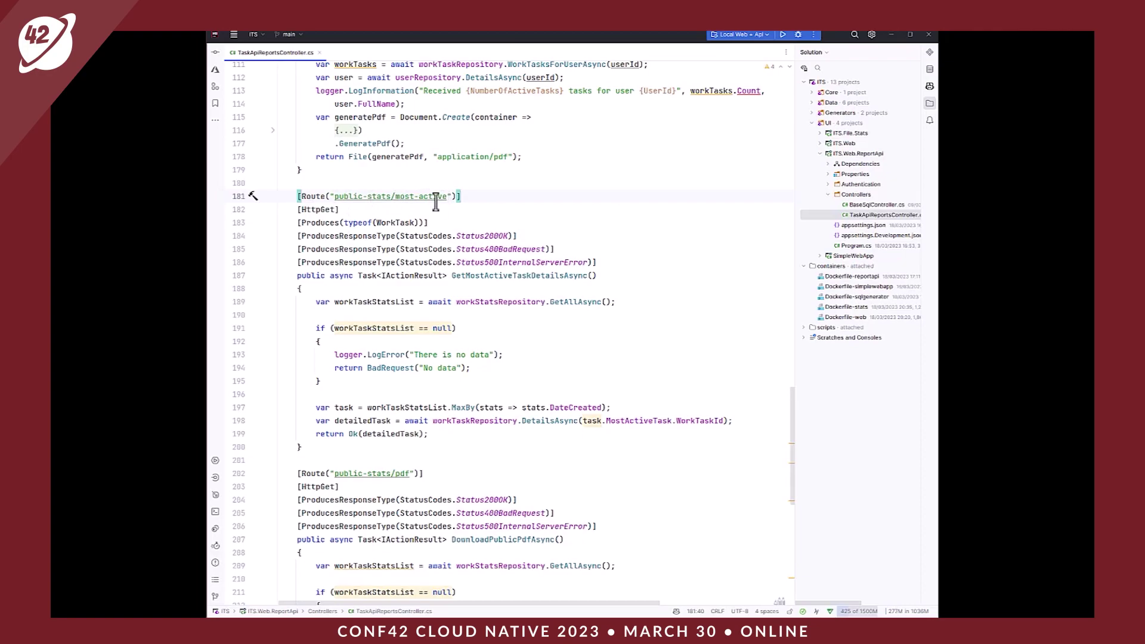
{"action": "scroll", "coordinate": [445, 203], "scroll_direction": "down", "scroll_amount": 2}
{"action": "mouse_move", "coordinate": [483, 223]}
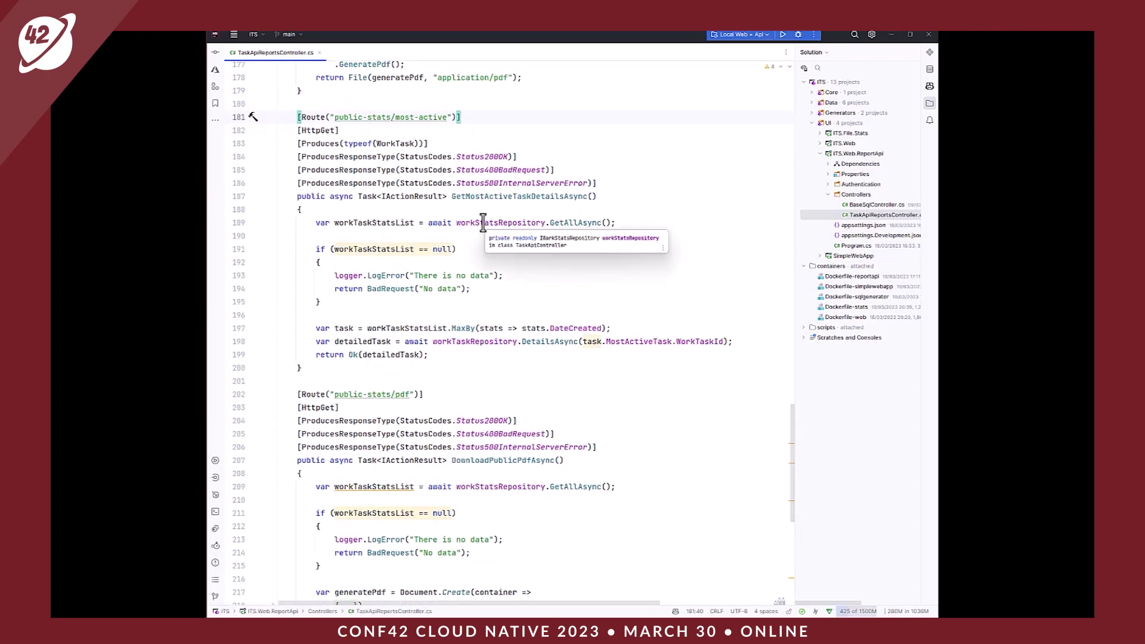
{"action": "left_click", "coordinate": [506, 224]}
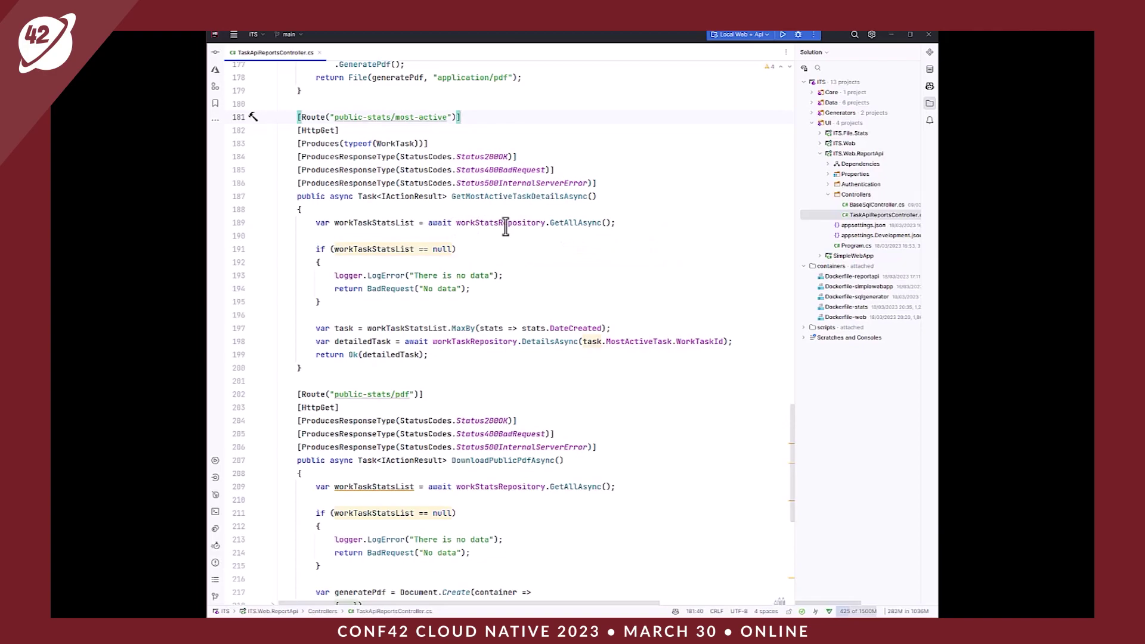
{"action": "left_click", "coordinate": [506, 226], "text": "ctrl"}
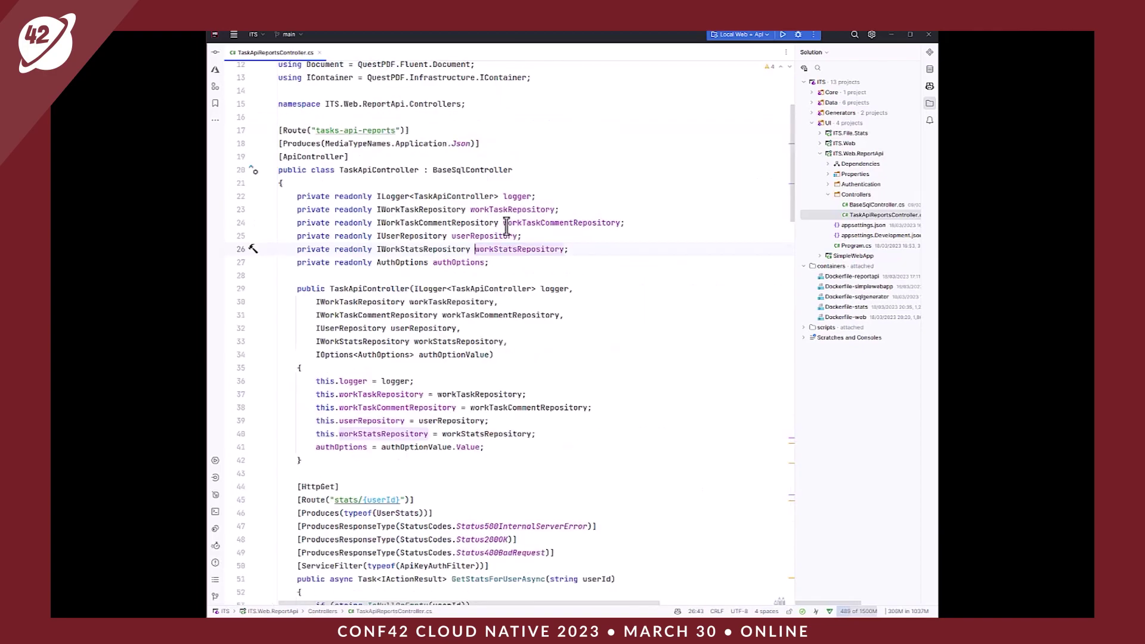
{"action": "left_click", "coordinate": [420, 249]}
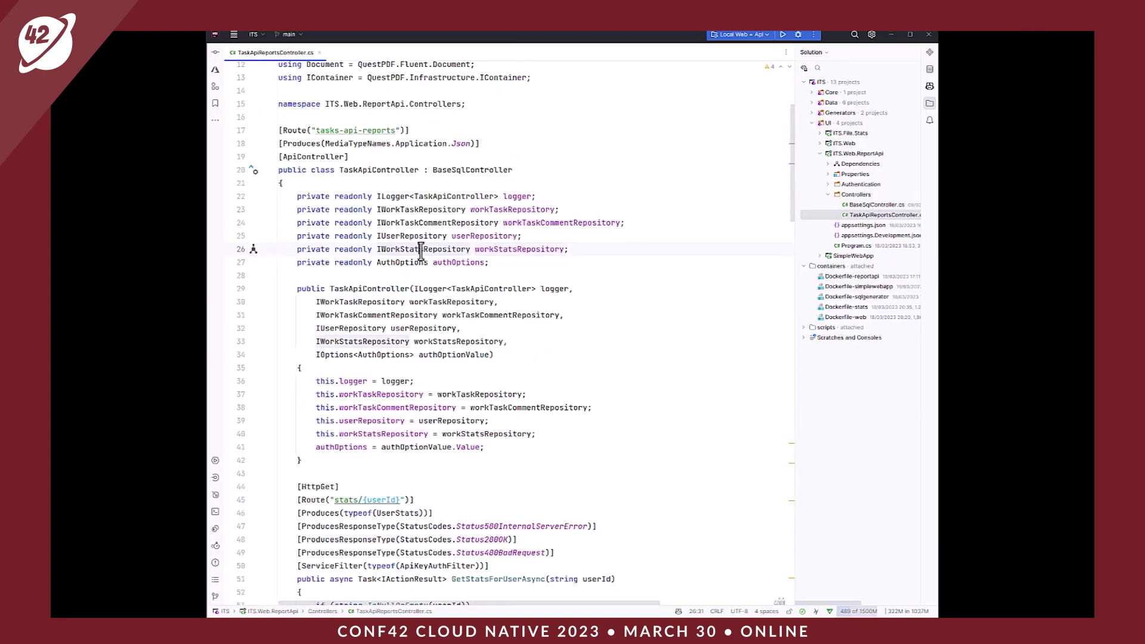
{"action": "left_click", "coordinate": [420, 250], "text": "ctrl"}
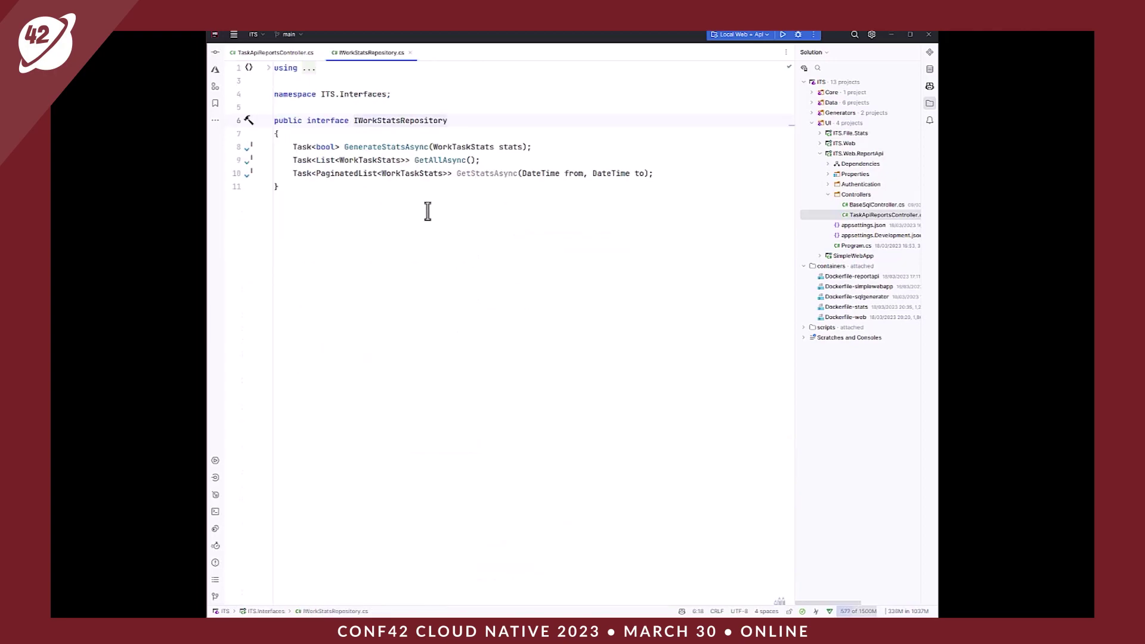
{"action": "left_click", "coordinate": [432, 160]}
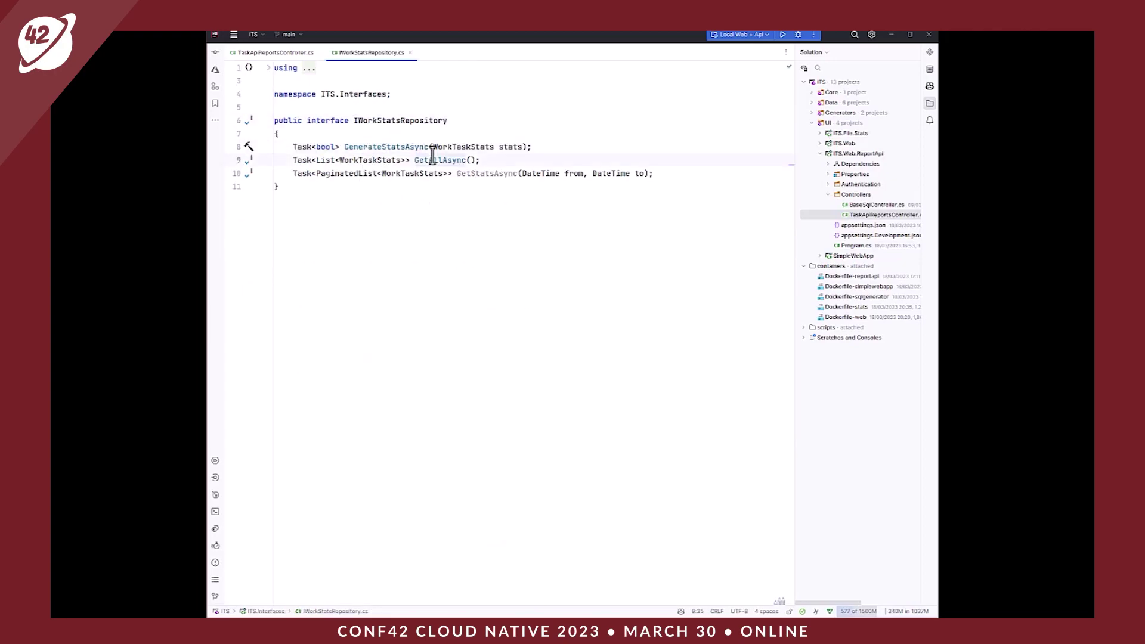
{"action": "left_click", "coordinate": [468, 173]}
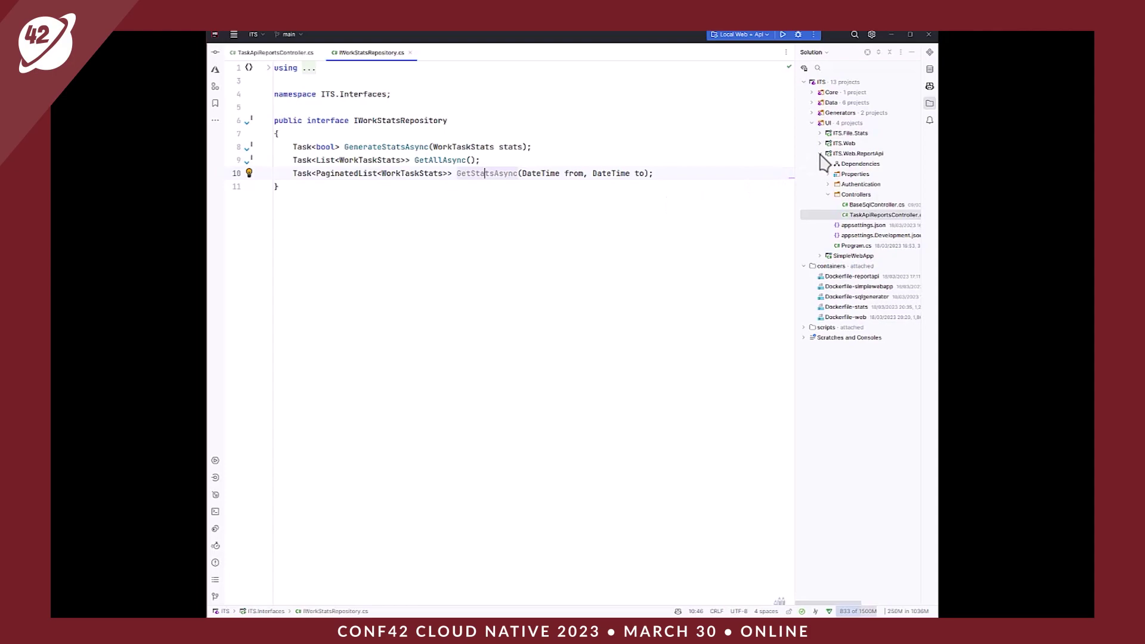
Step: Open BlobWorkStatsRepository.cs from Data > ITS.Storage.Azure in the solution tree
{"action": "left_click", "coordinate": [821, 155]}
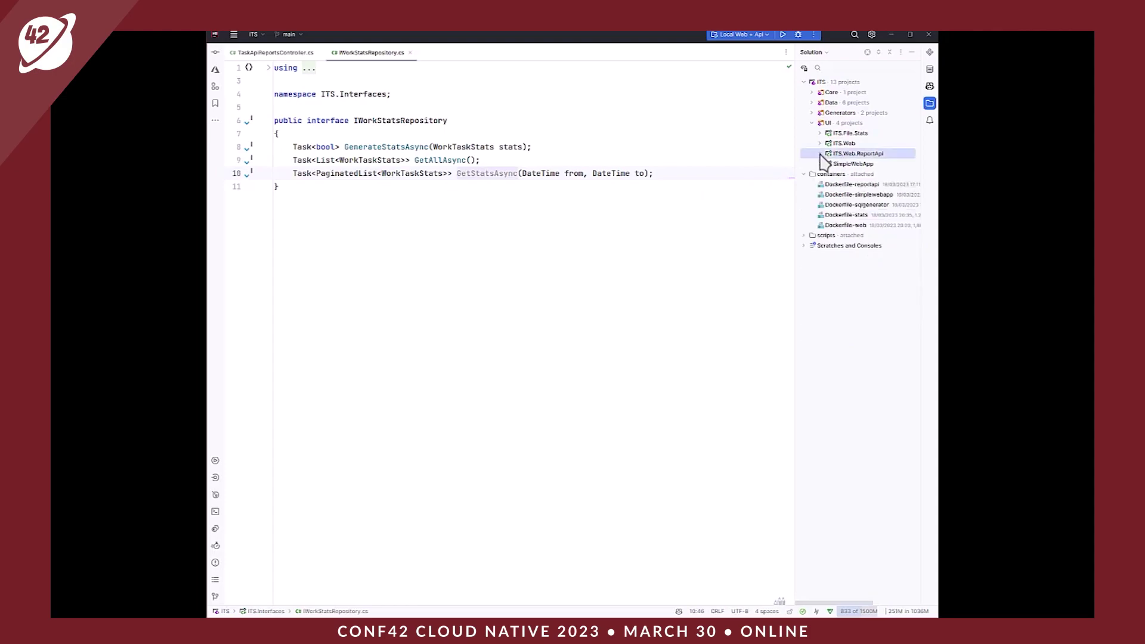
{"action": "left_click", "coordinate": [812, 103]}
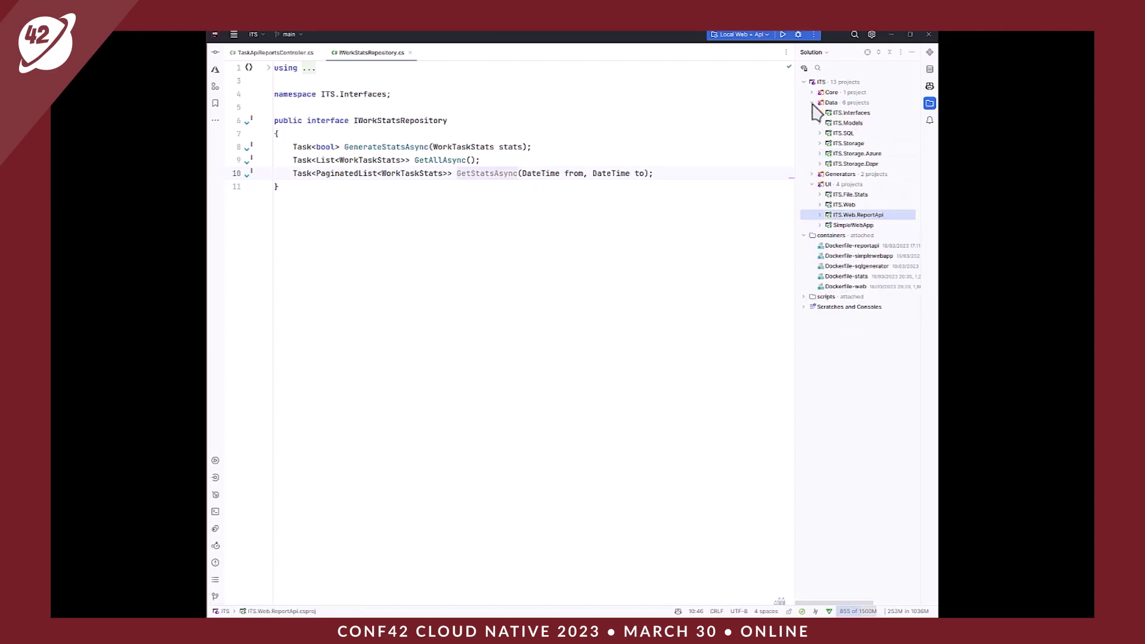
{"action": "left_click", "coordinate": [820, 153]}
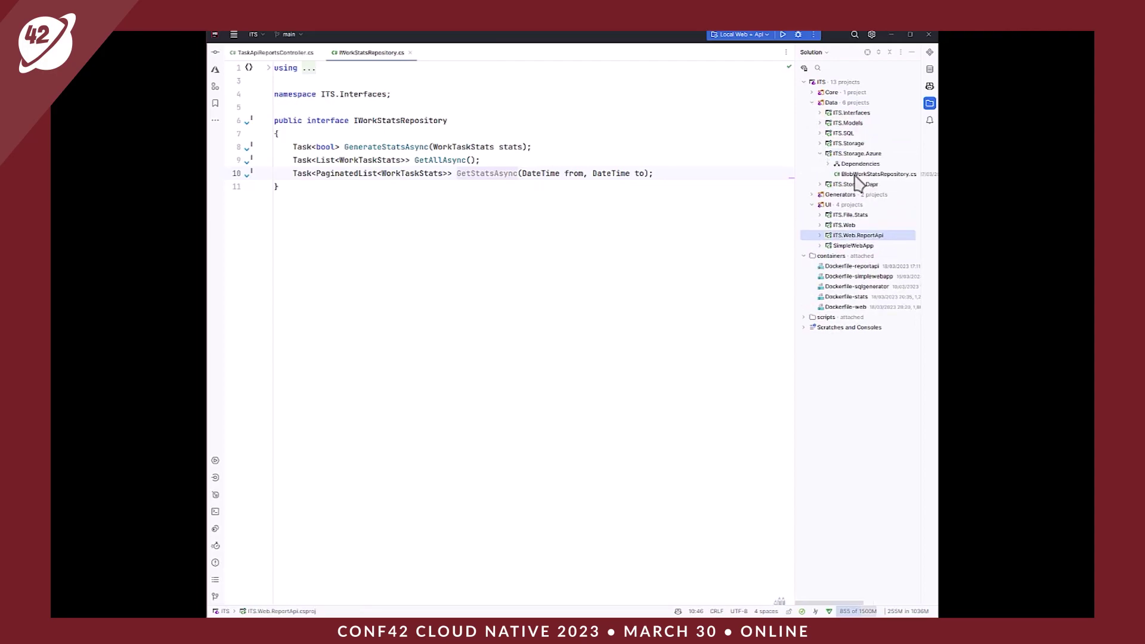
{"action": "double_click", "coordinate": [859, 174]}
{"action": "scroll", "coordinate": [534, 173], "scroll_direction": "up", "scroll_amount": 9}
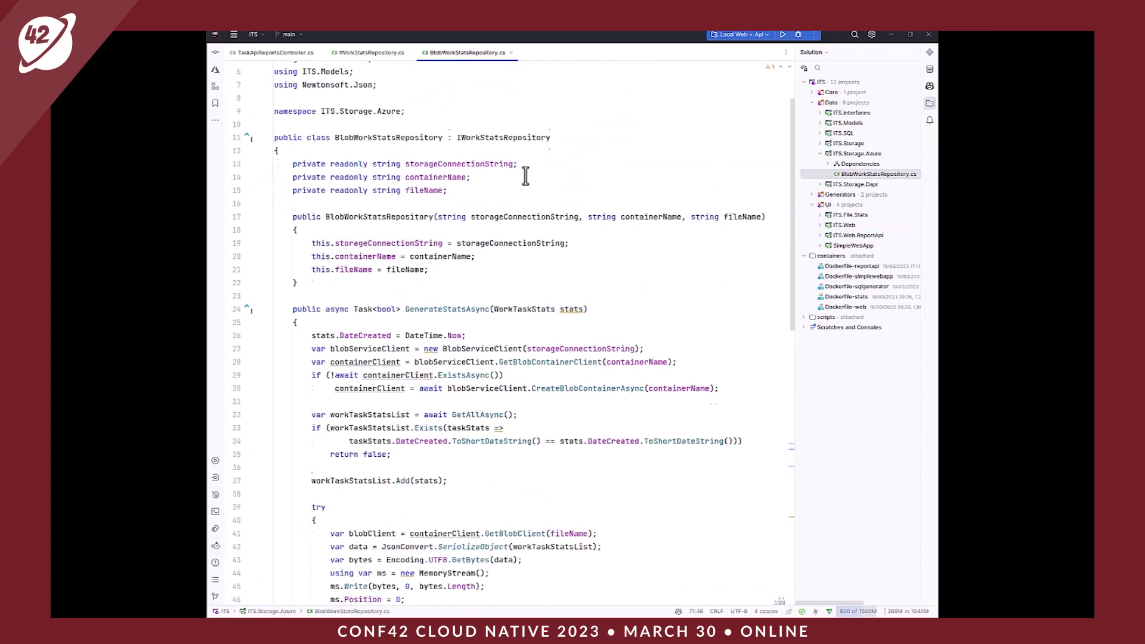
Step: Review BlobWorkStatsRepository's interface and three string constructor parameters, then expand ITS.Web.ReportApi
{"action": "left_click", "coordinate": [504, 151]}
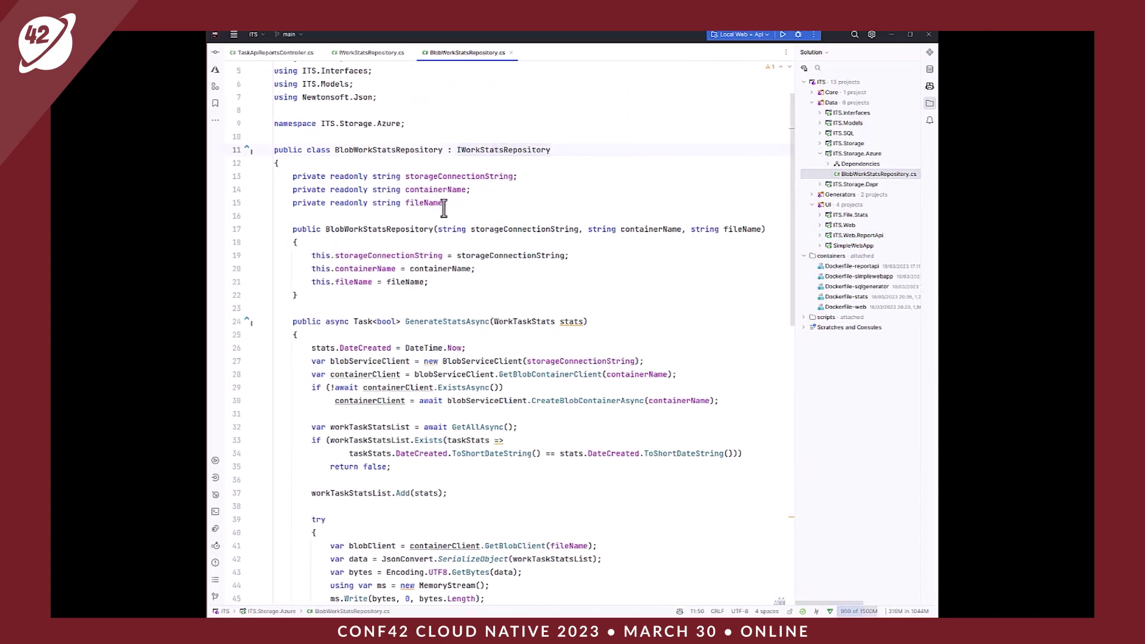
{"action": "left_click", "coordinate": [438, 229]}
{"action": "left_click_drag", "start_coordinate": [485, 229], "coordinate": [761, 229]}
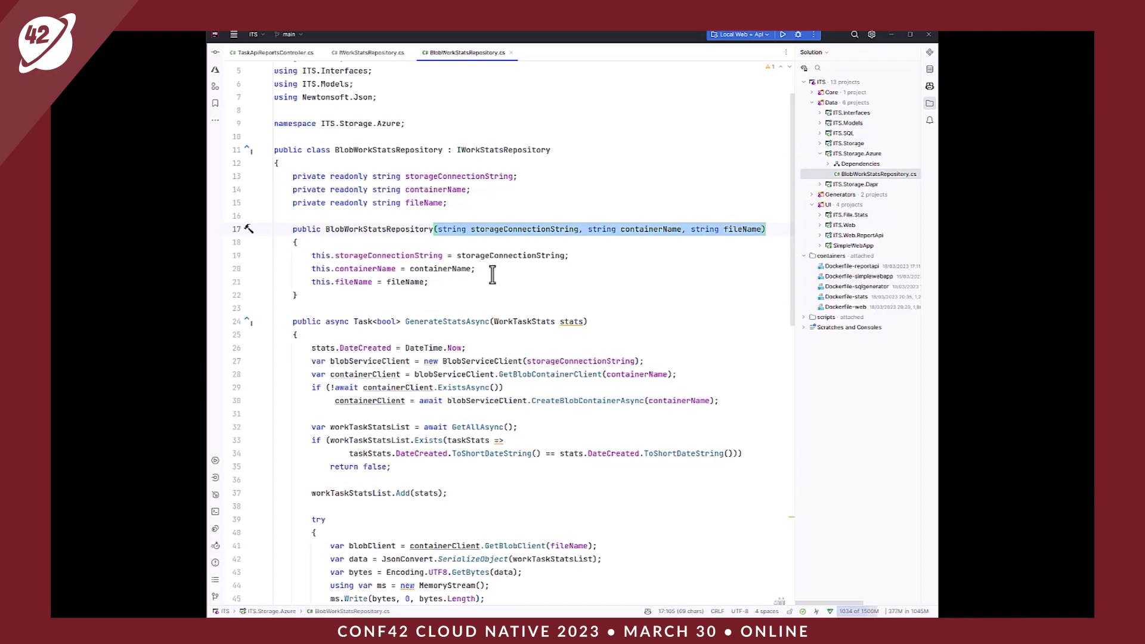
{"action": "left_click", "coordinate": [588, 201]}
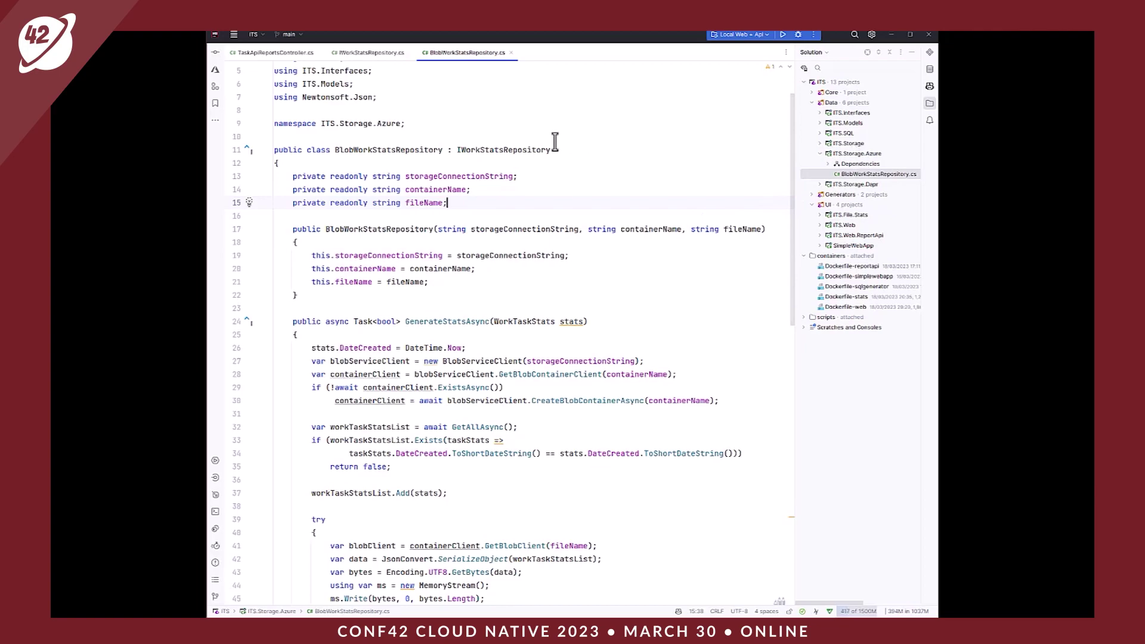
{"action": "mouse_move", "coordinate": [495, 148]}
{"action": "left_click", "coordinate": [821, 235]}
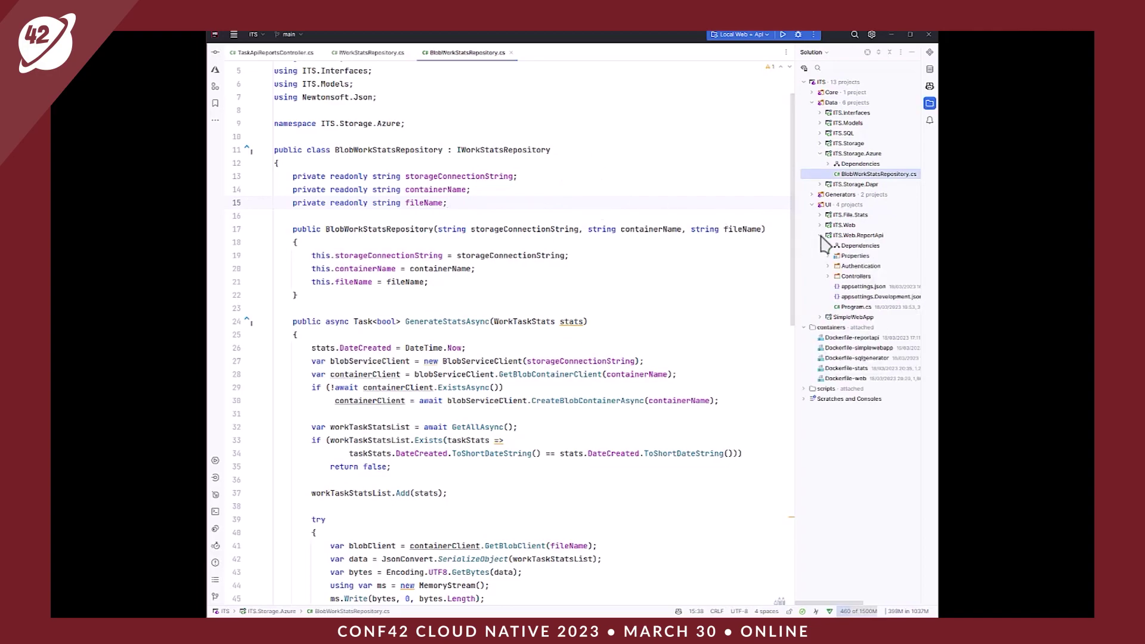
Step: Open ReportApi's Program.cs and review the Dapr storage options and repository registration
{"action": "double_click", "coordinate": [855, 306]}
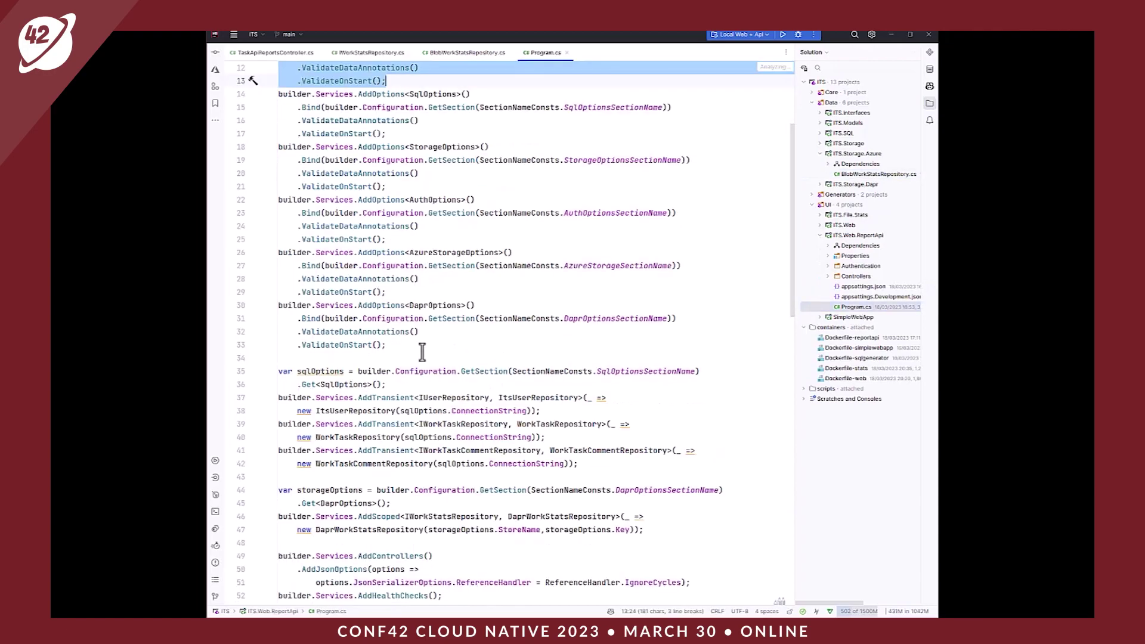
{"action": "scroll", "coordinate": [422, 352], "scroll_direction": "down", "scroll_amount": 1}
{"action": "scroll", "coordinate": [422, 351], "scroll_direction": "down", "scroll_amount": 4}
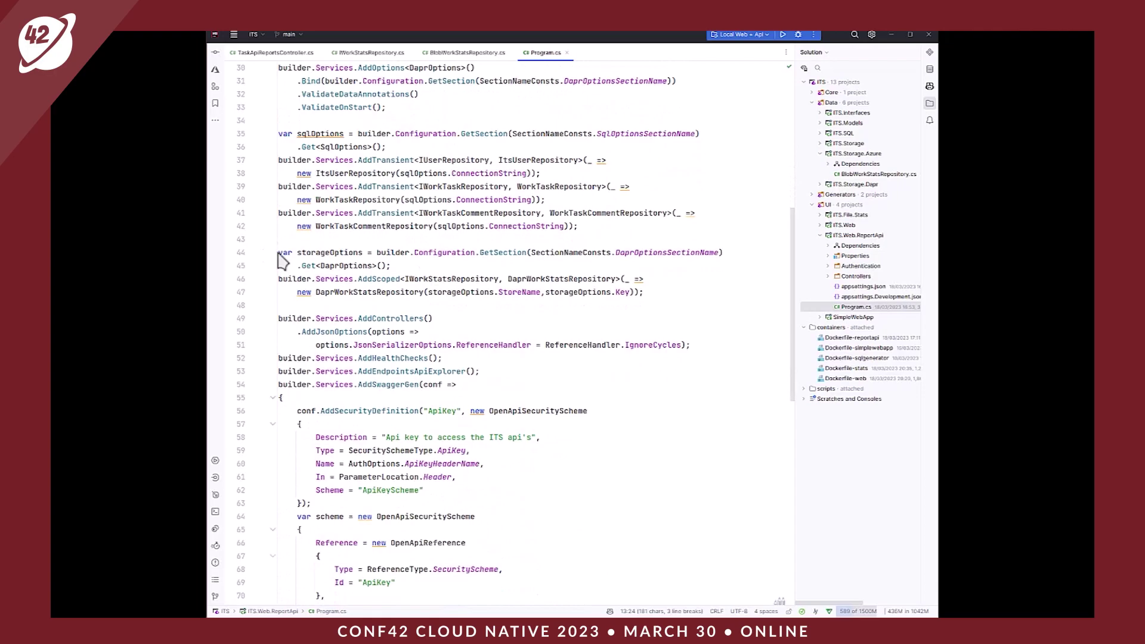
{"action": "left_click_drag", "start_coordinate": [279, 253], "coordinate": [651, 292]}
{"action": "left_click", "coordinate": [652, 292]}
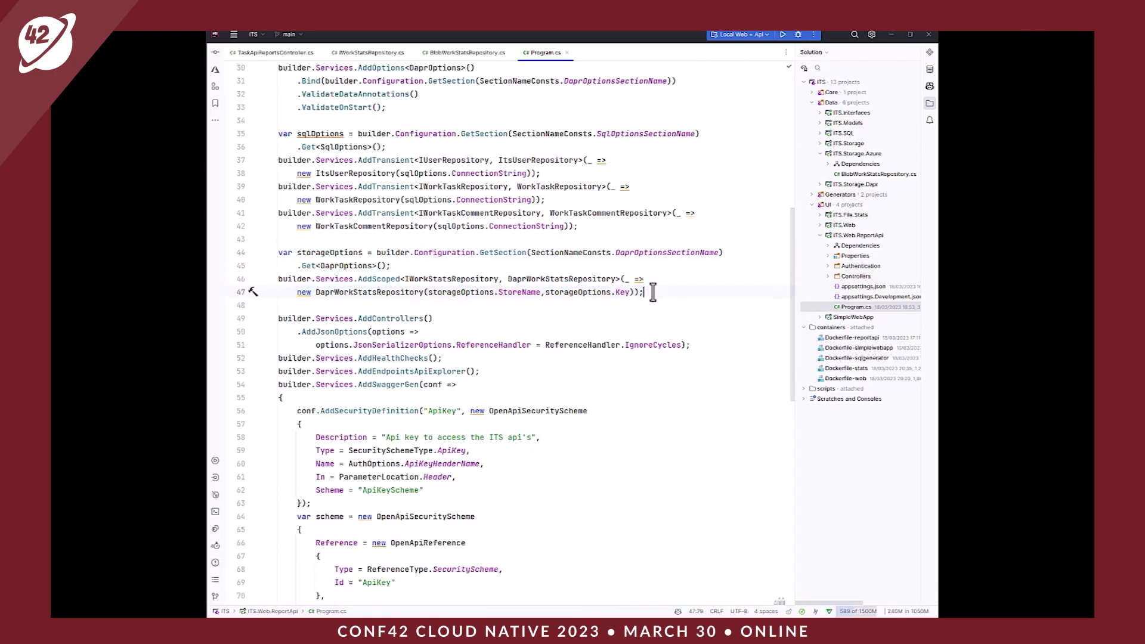
Step: Duplicate the Dapr AddScoped registration and change the copy to BlobWorkStatsRepository
{"action": "key", "text": "ctrl+w"}
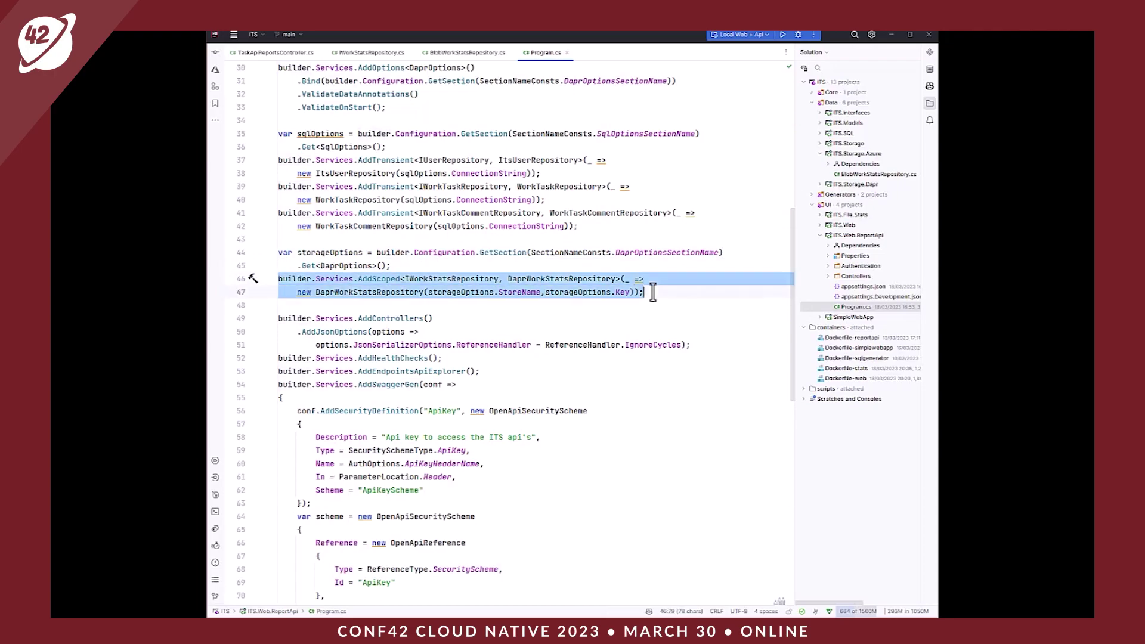
{"action": "key", "text": "ctrl+d"}
{"action": "key", "text": "Escape"}
{"action": "key", "text": "Return"}
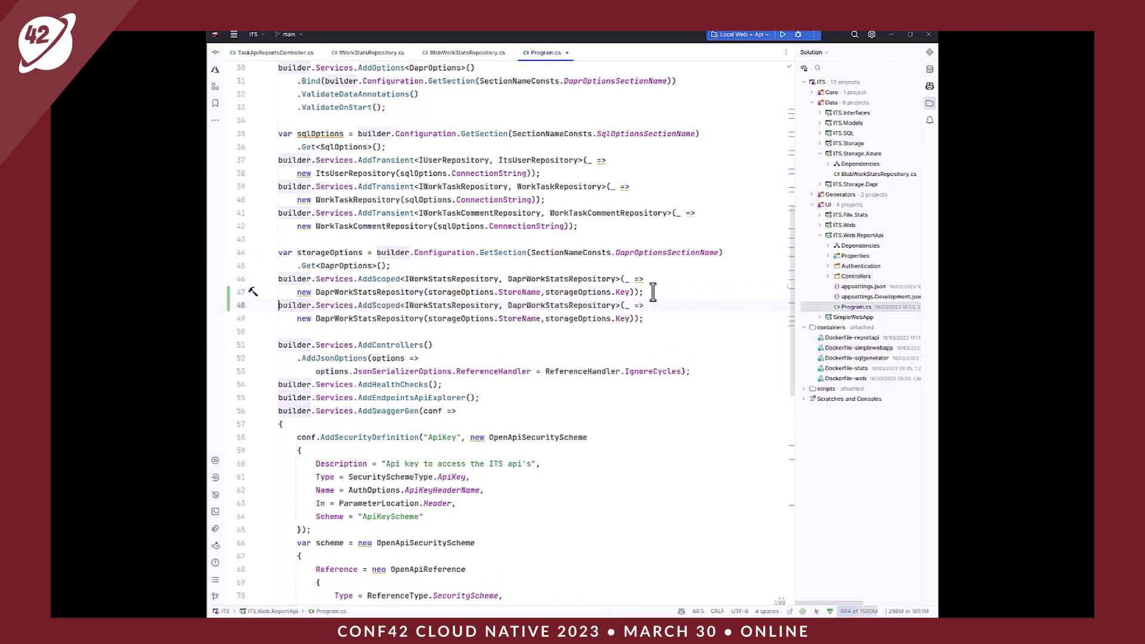
{"action": "double_click", "coordinate": [528, 306]}
{"action": "type", "text": "Blob"}
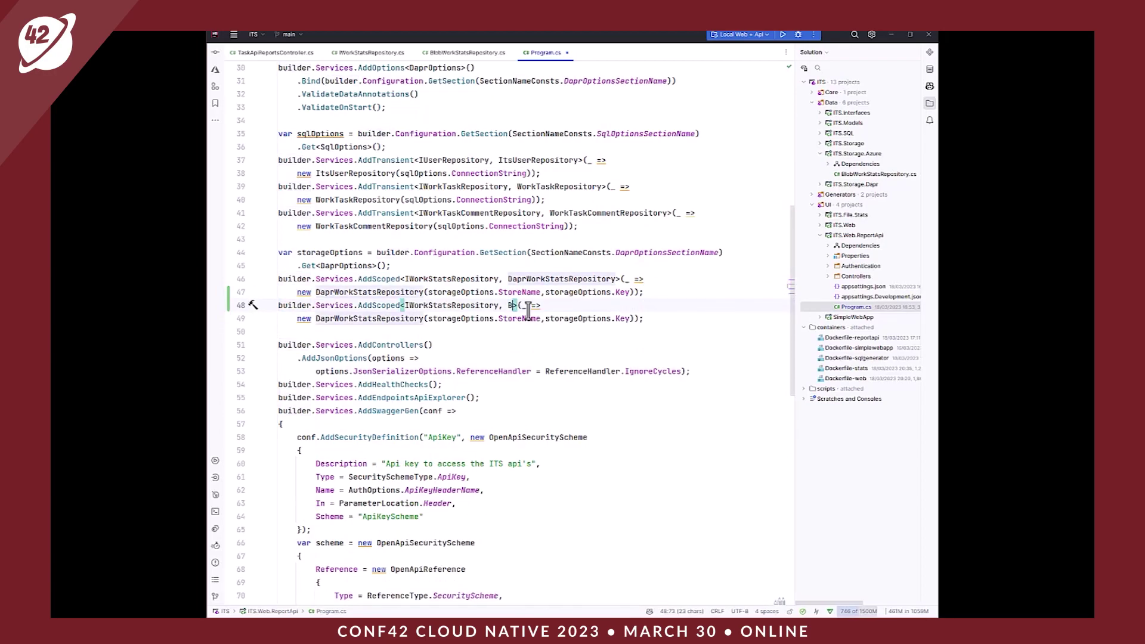
{"action": "type", "text": "Work"}
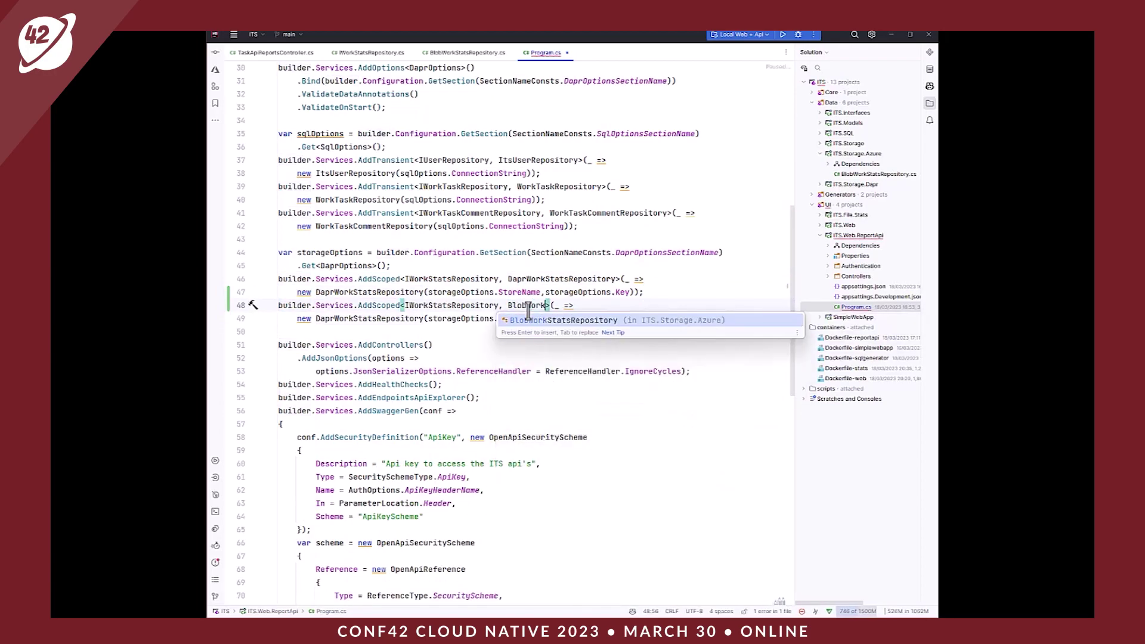
{"action": "key", "text": "Return"}
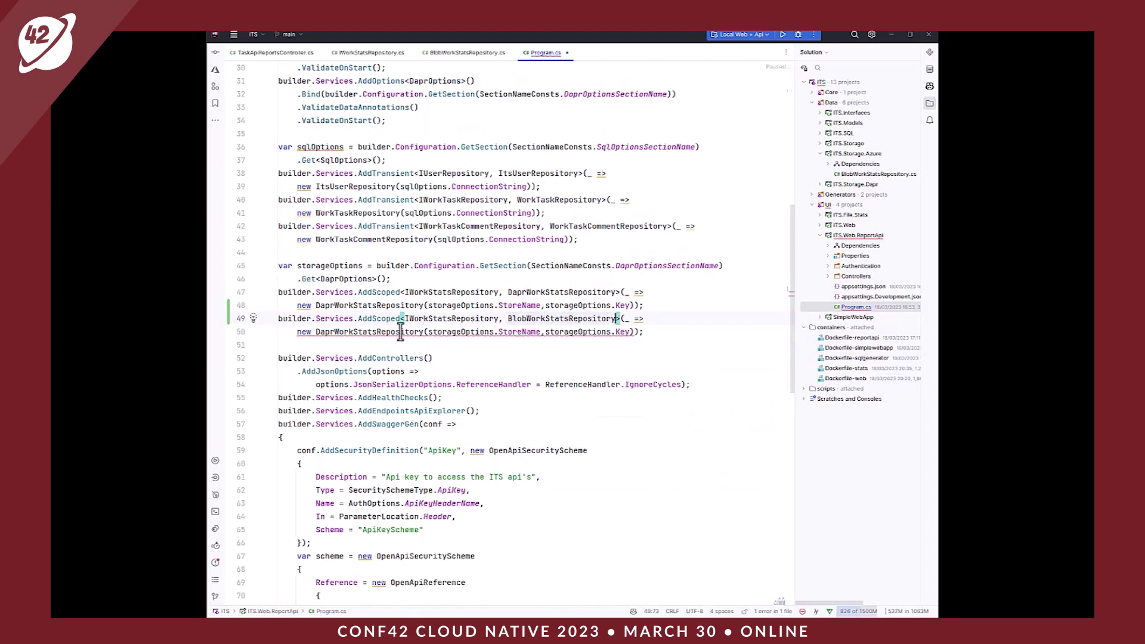
{"action": "double_click", "coordinate": [334, 332]}
{"action": "type", "text": "Wor"}
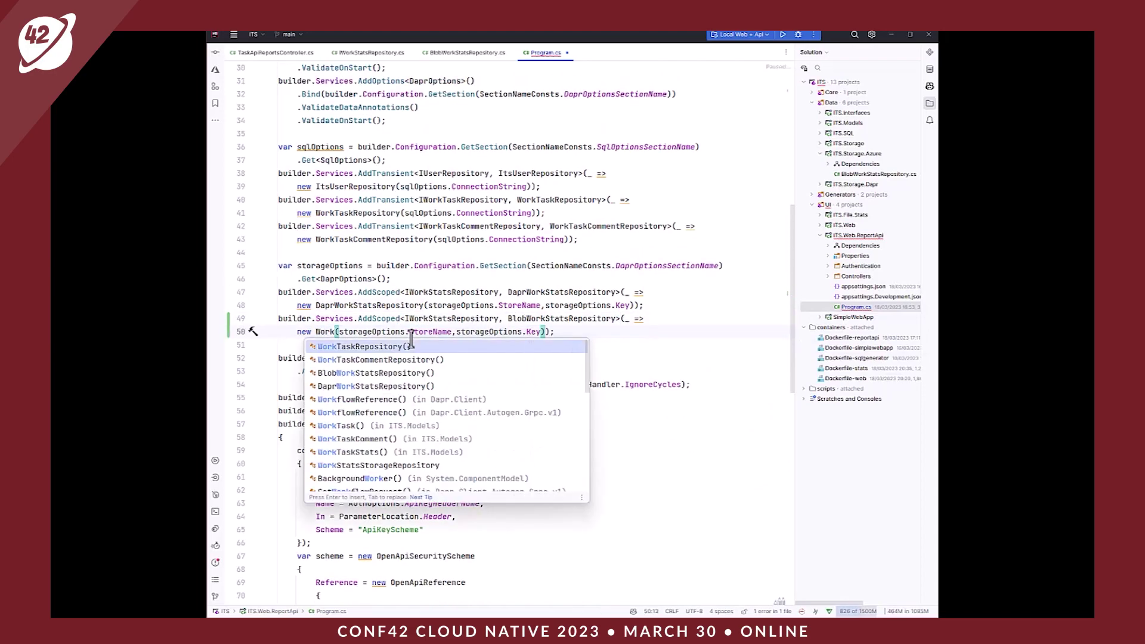
{"action": "type", "text": "k"}
{"action": "key", "text": "Down"}
{"action": "key", "text": "Down"}
{"action": "key", "text": "Return"}
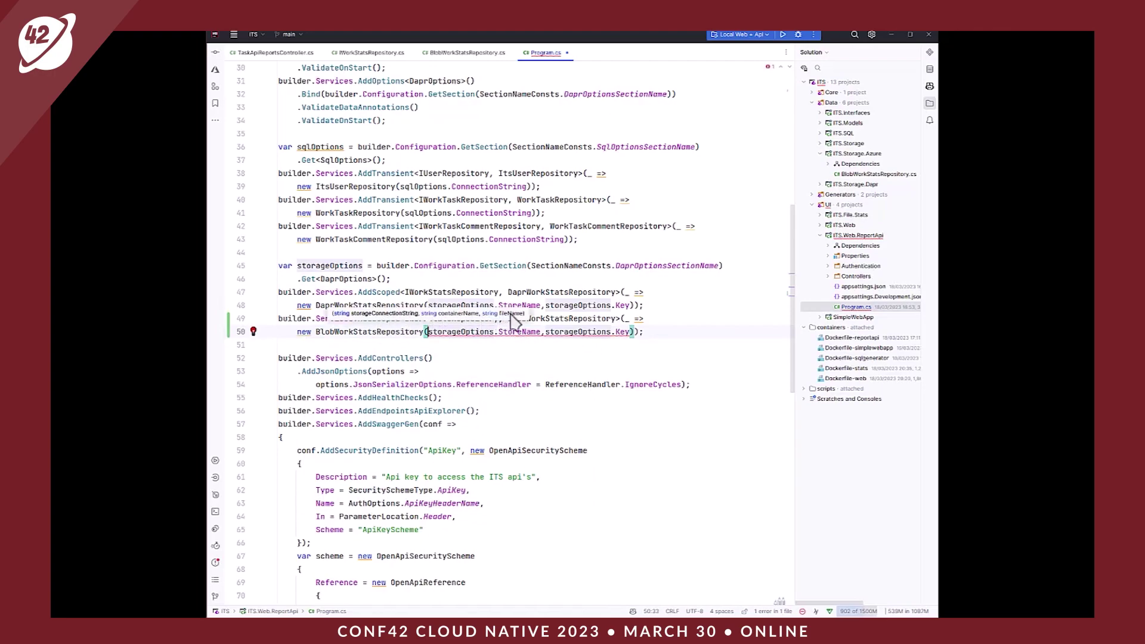
{"action": "left_click", "coordinate": [417, 279]}
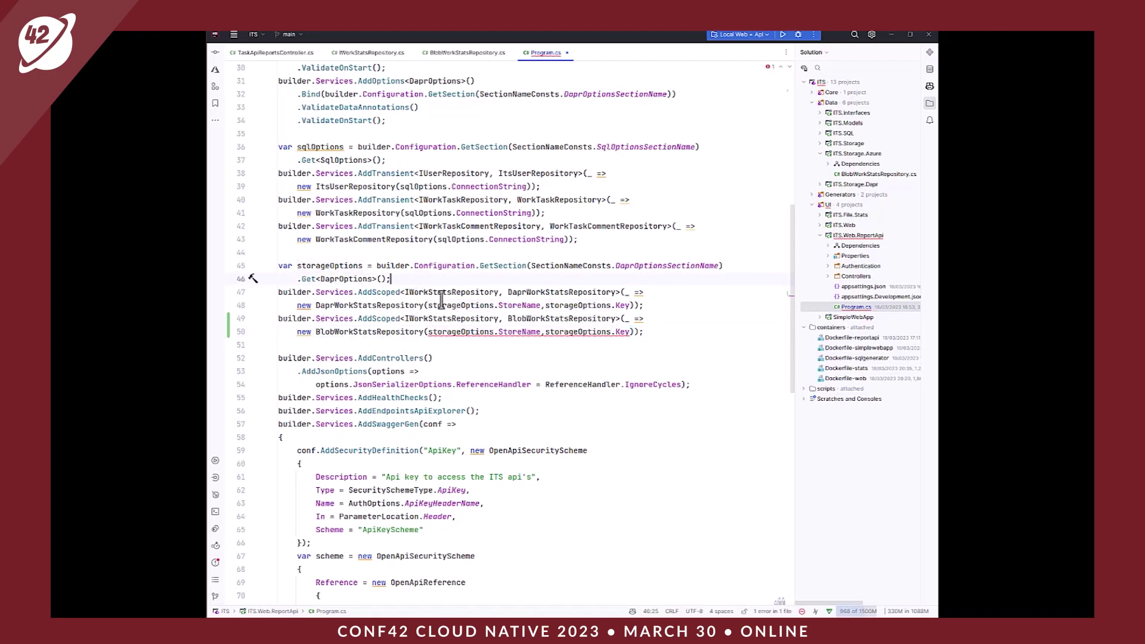
Step: Delete the BlobWorkStatsRepository registration, keeping only the Dapr one
{"action": "left_click_drag", "start_coordinate": [650, 333], "coordinate": [280, 318]}
{"action": "key", "text": "BackSpace"}
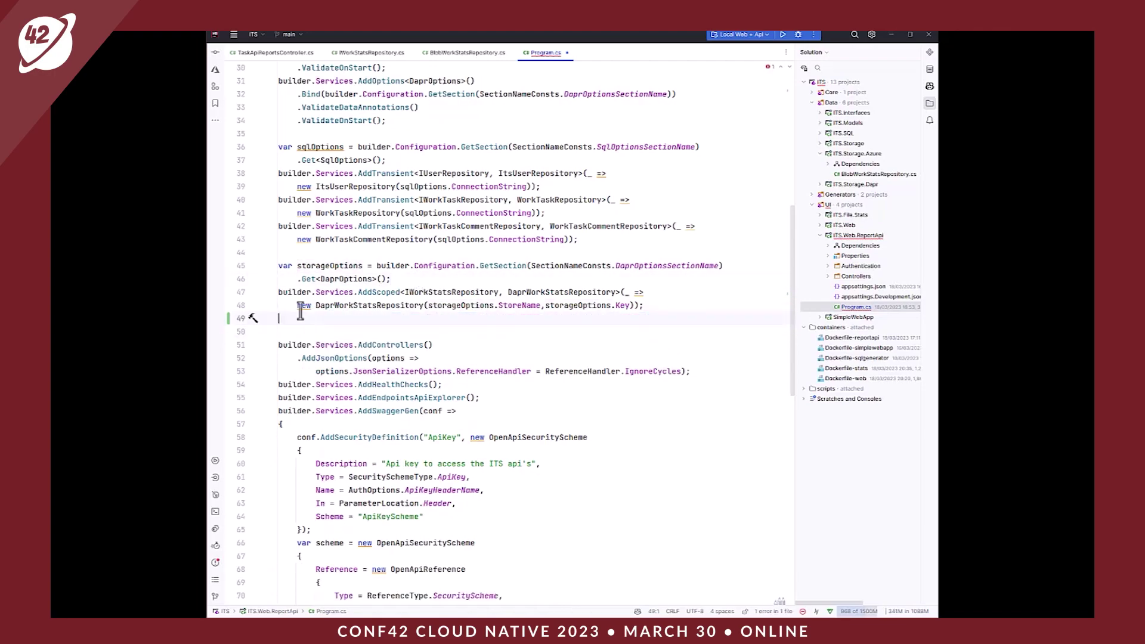
{"action": "key", "text": "Delete"}
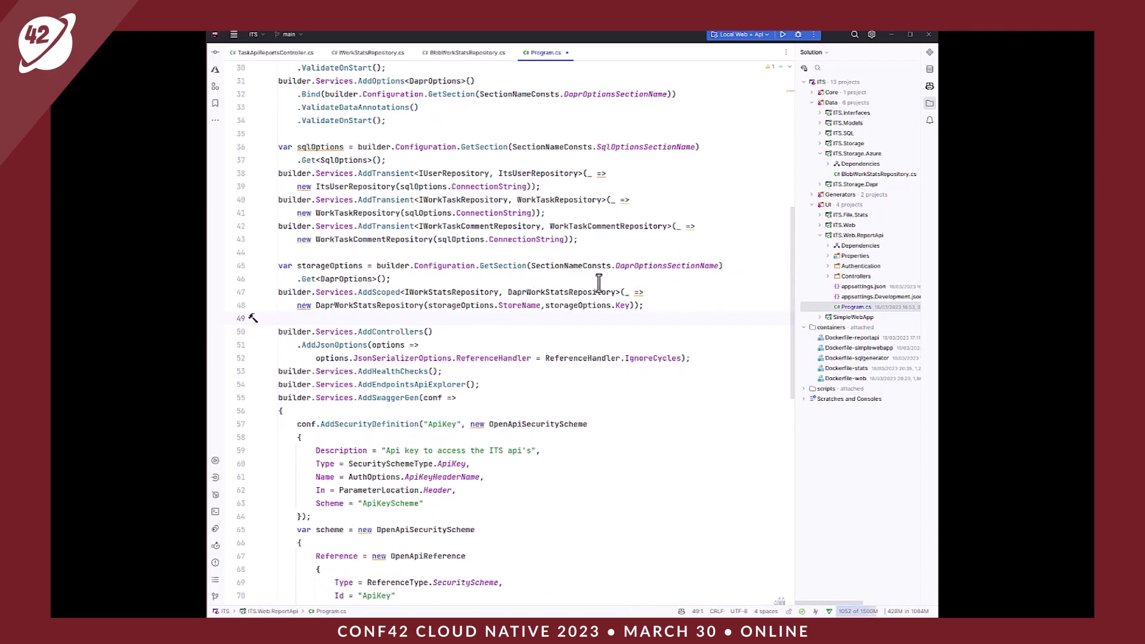
{"action": "double_click", "coordinate": [858, 286]}
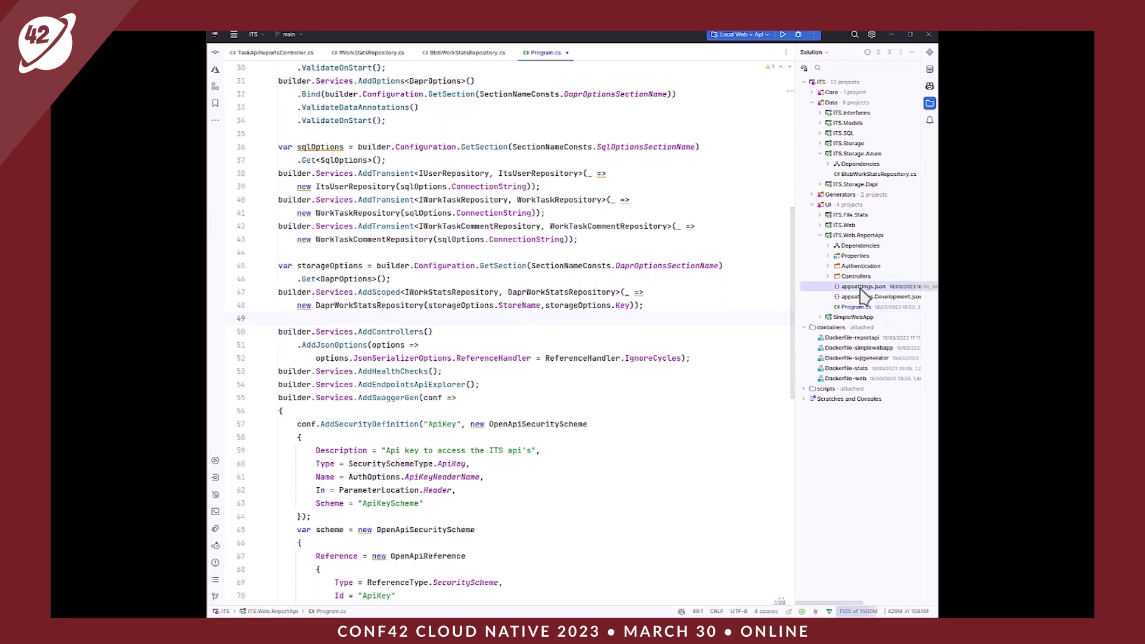
{"action": "left_click_drag", "start_coordinate": [293, 358], "coordinate": [279, 305]}
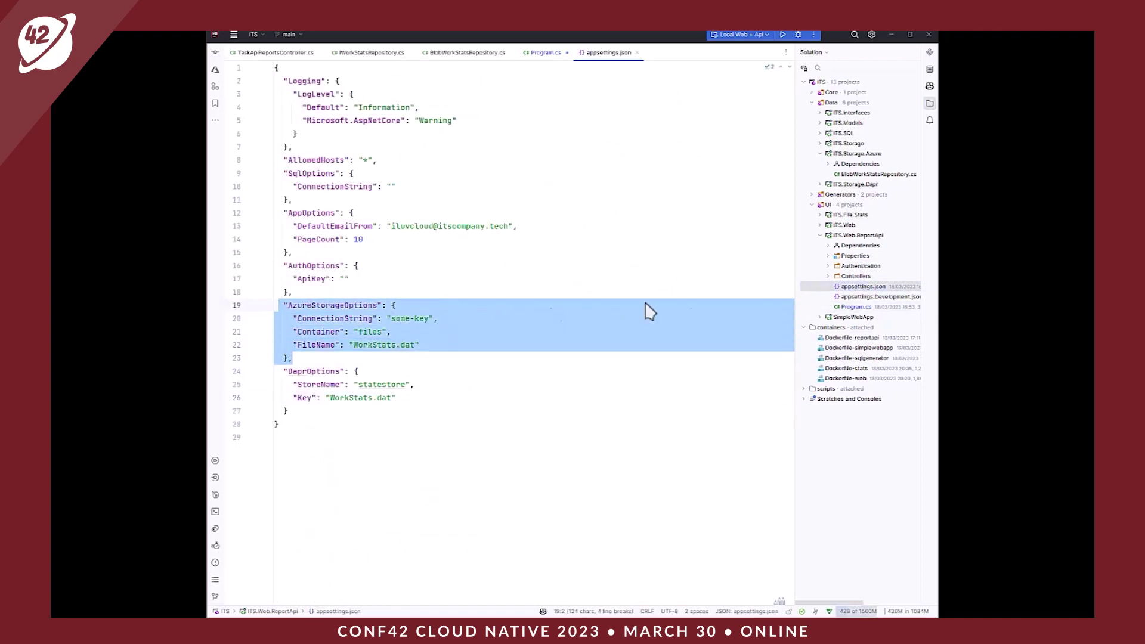
{"action": "double_click", "coordinate": [851, 338]}
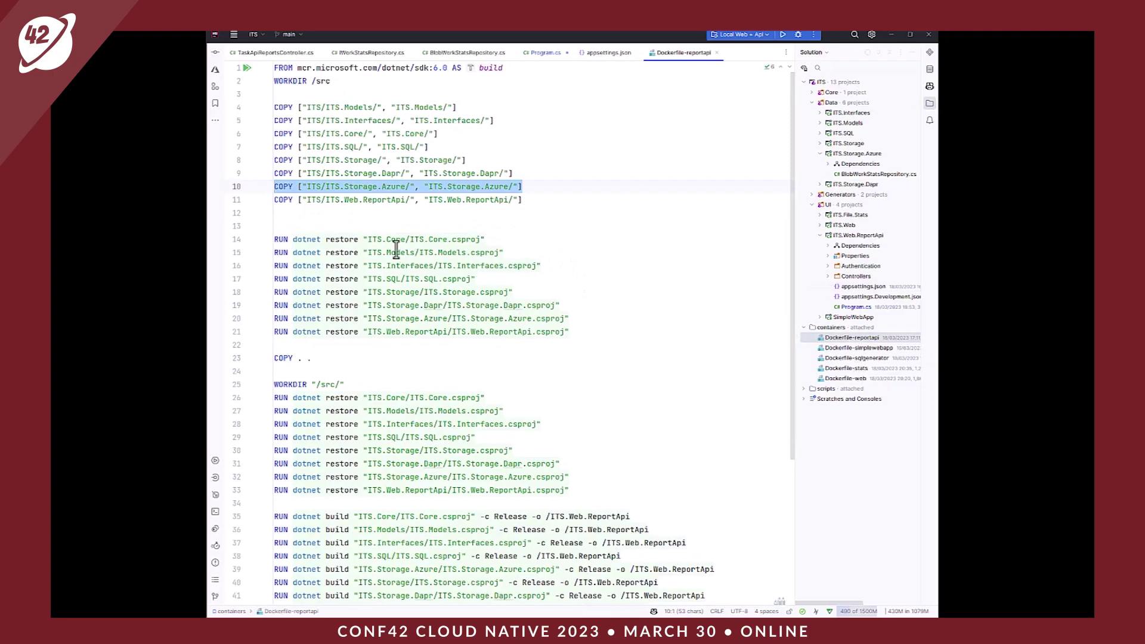
{"action": "left_click_drag", "start_coordinate": [526, 199], "coordinate": [272, 113]}
{"action": "left_click", "coordinate": [468, 225]}
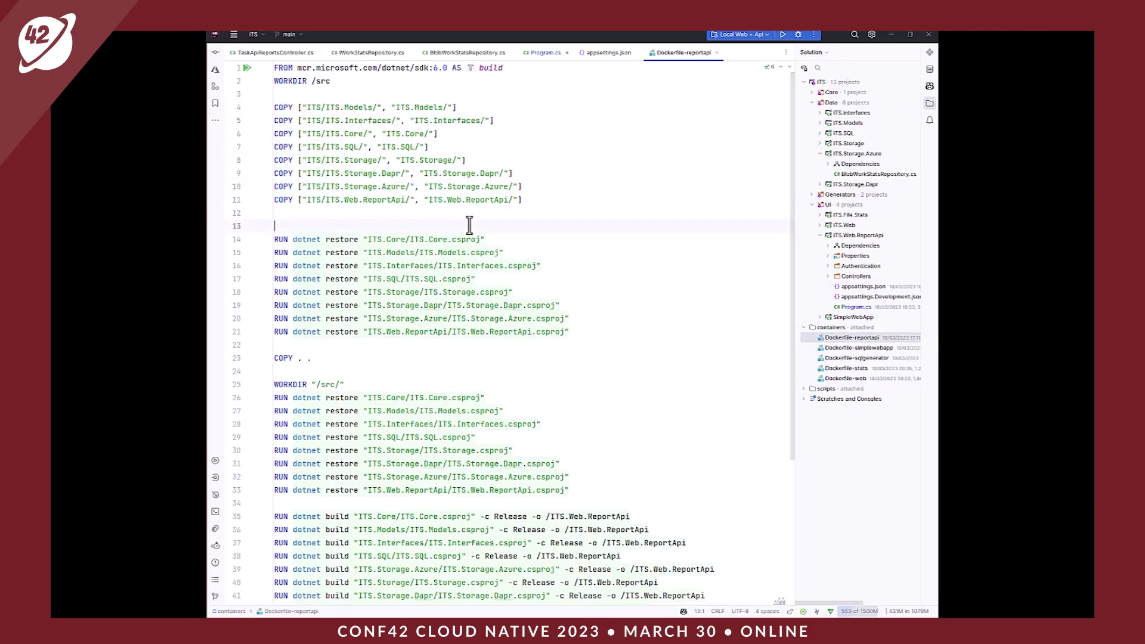
{"action": "left_click", "coordinate": [716, 53]}
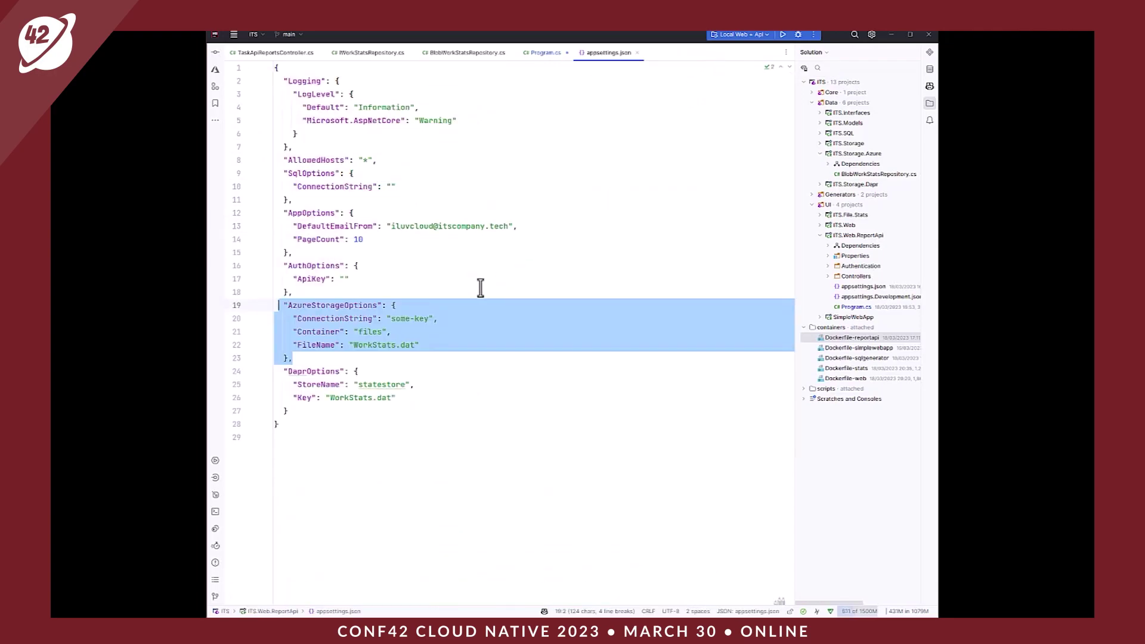
{"action": "left_click", "coordinate": [481, 288]}
{"action": "left_click", "coordinate": [637, 52]}
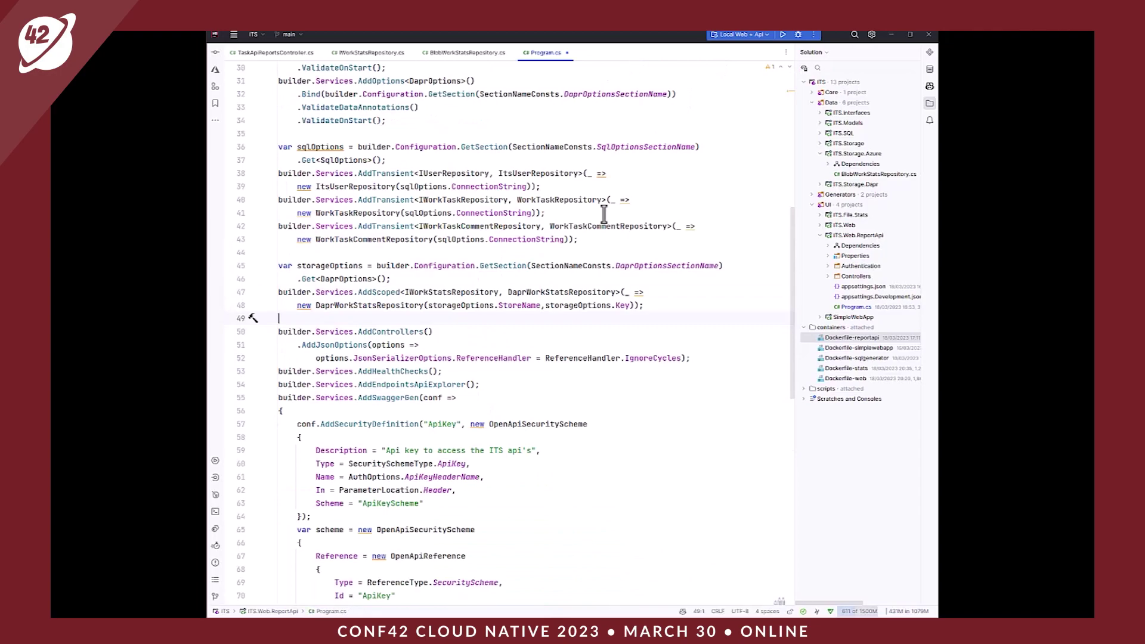
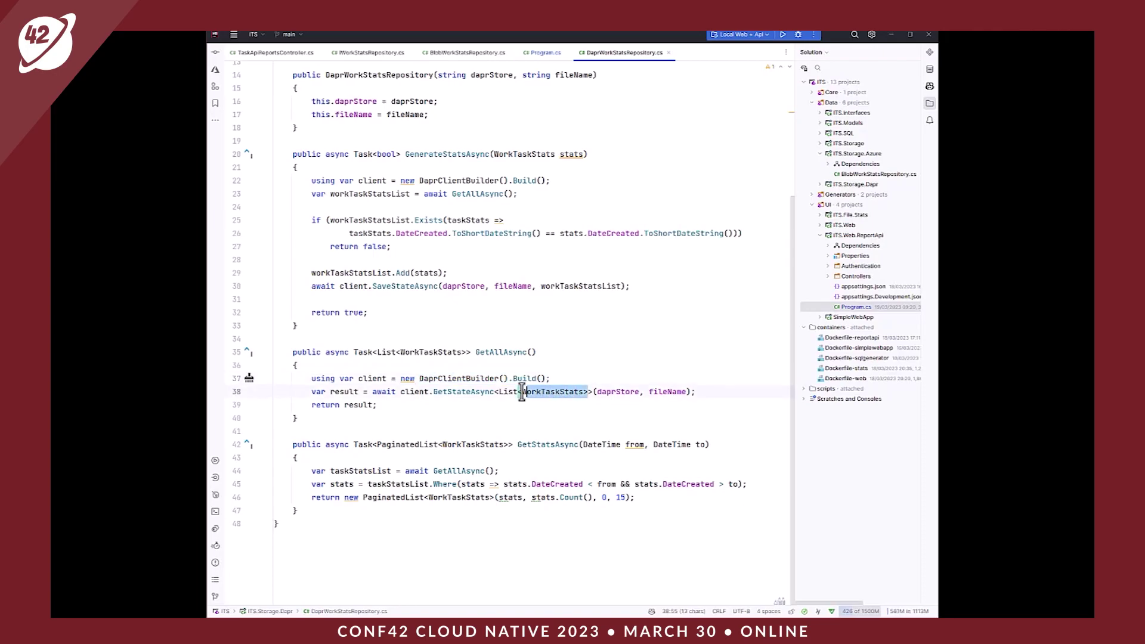
Step: Highlight SaveStateAsync and its daprStore, fileName and workTaskStatsList arguments on line 30
{"action": "double_click", "coordinate": [401, 286]}
{"action": "left_click", "coordinate": [468, 287]}
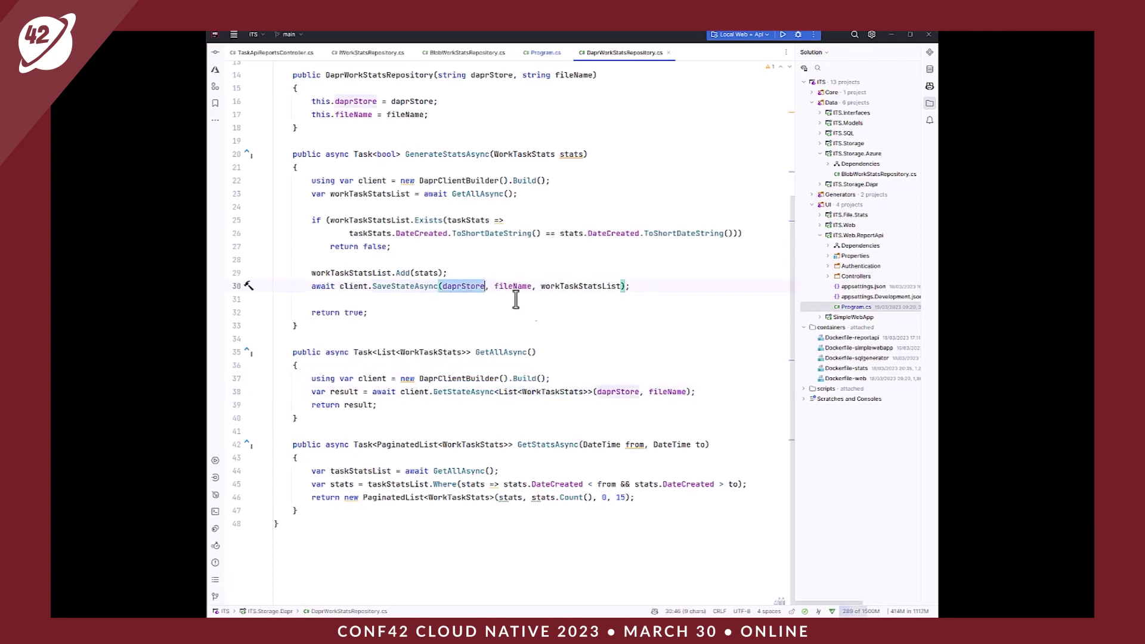
{"action": "left_click", "coordinate": [523, 287]}
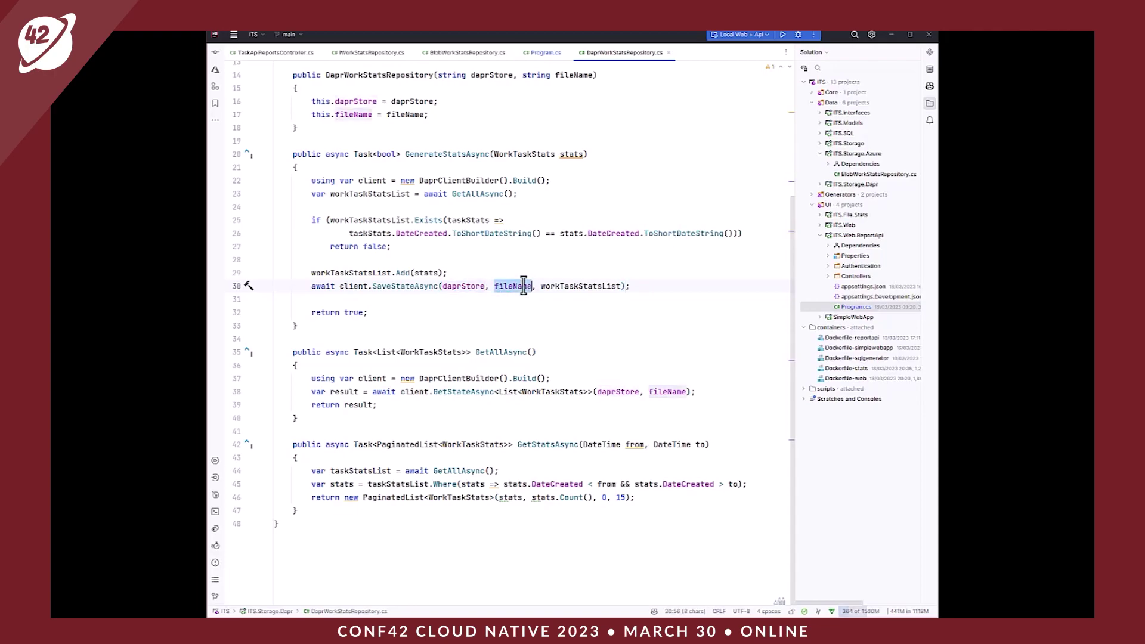
{"action": "double_click", "coordinate": [586, 286]}
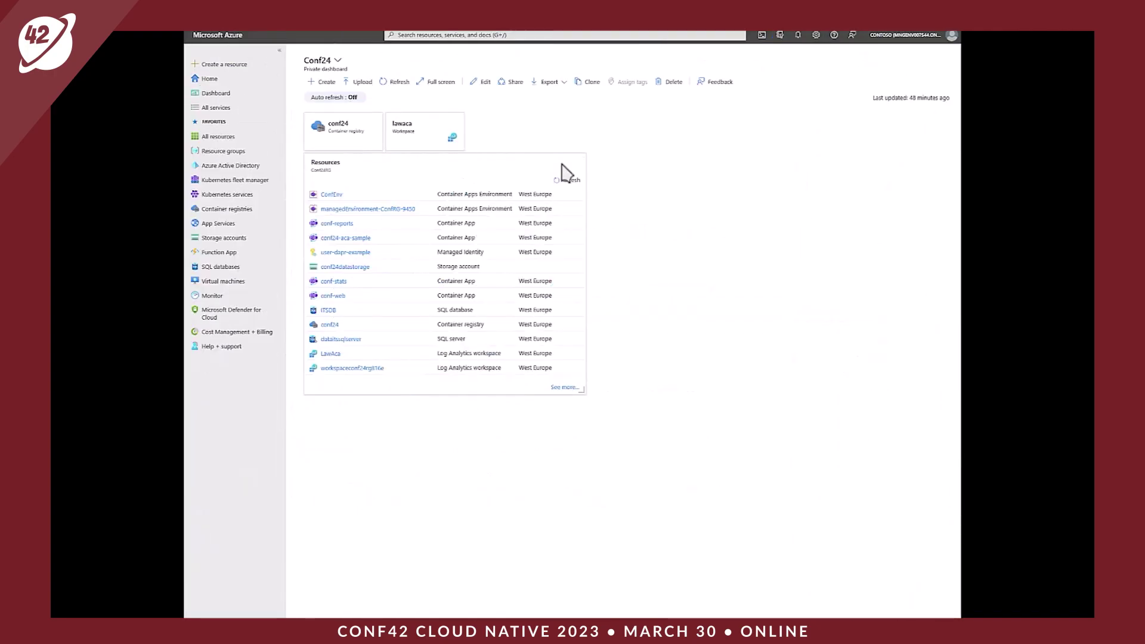
Step: Open the Add Dapr component form in the ConfEnv environment
{"action": "left_click", "coordinate": [331, 195]}
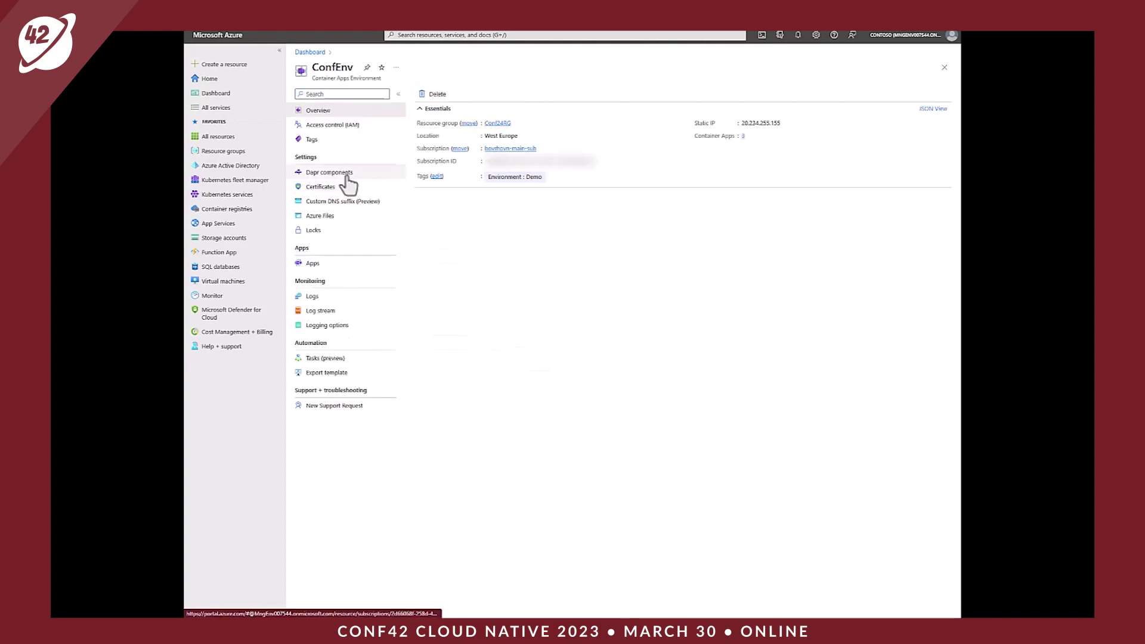
{"action": "left_click", "coordinate": [346, 174]}
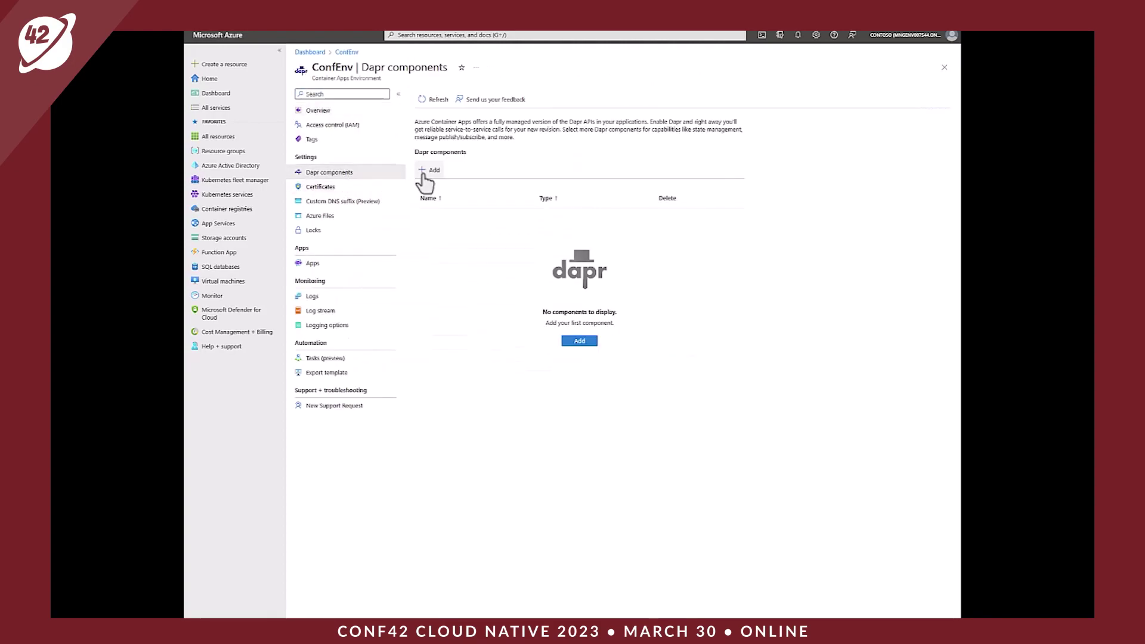
{"action": "left_click", "coordinate": [423, 172]}
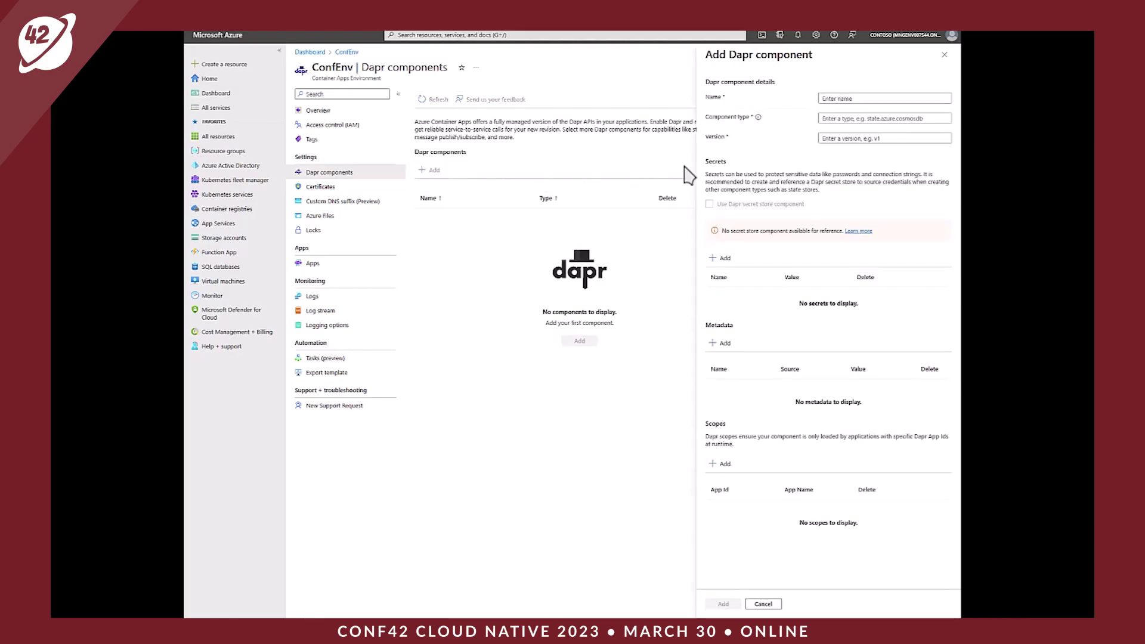
Step: Enter name statestore, component type state.azure.blobstorage and version v1
{"action": "left_click", "coordinate": [830, 99]}
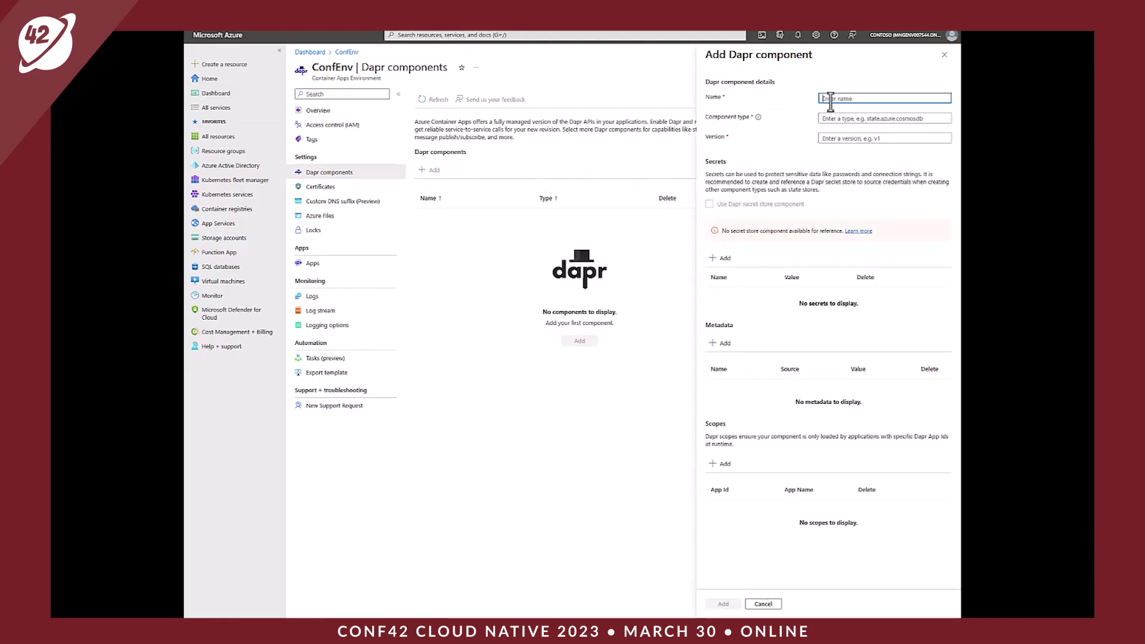
{"action": "type", "text": "statestore"}
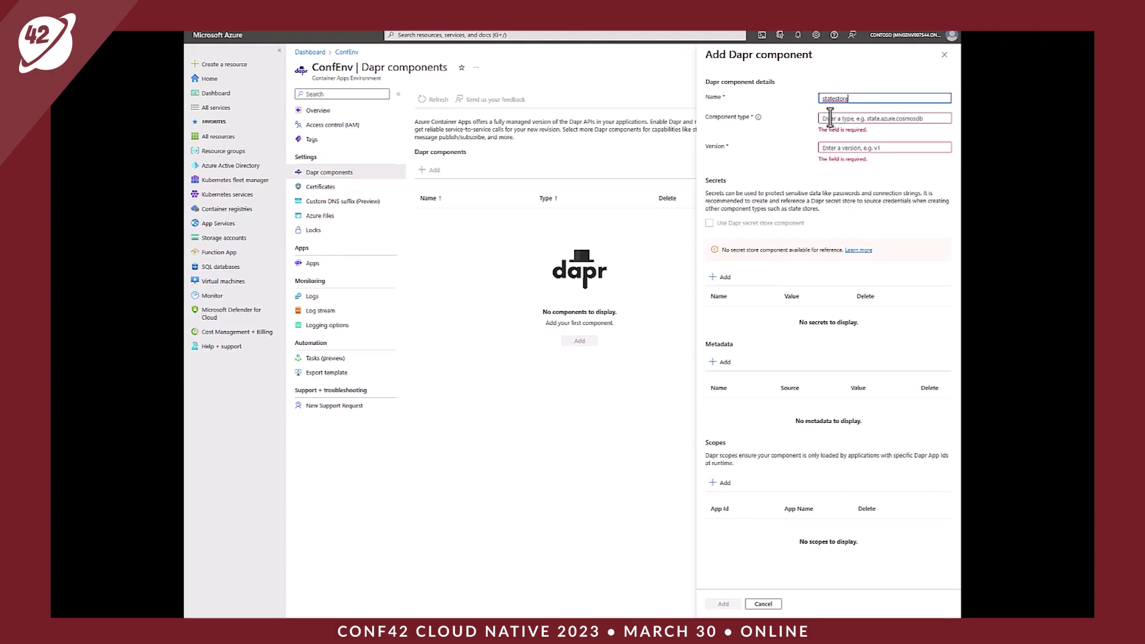
{"action": "left_click", "coordinate": [830, 117]}
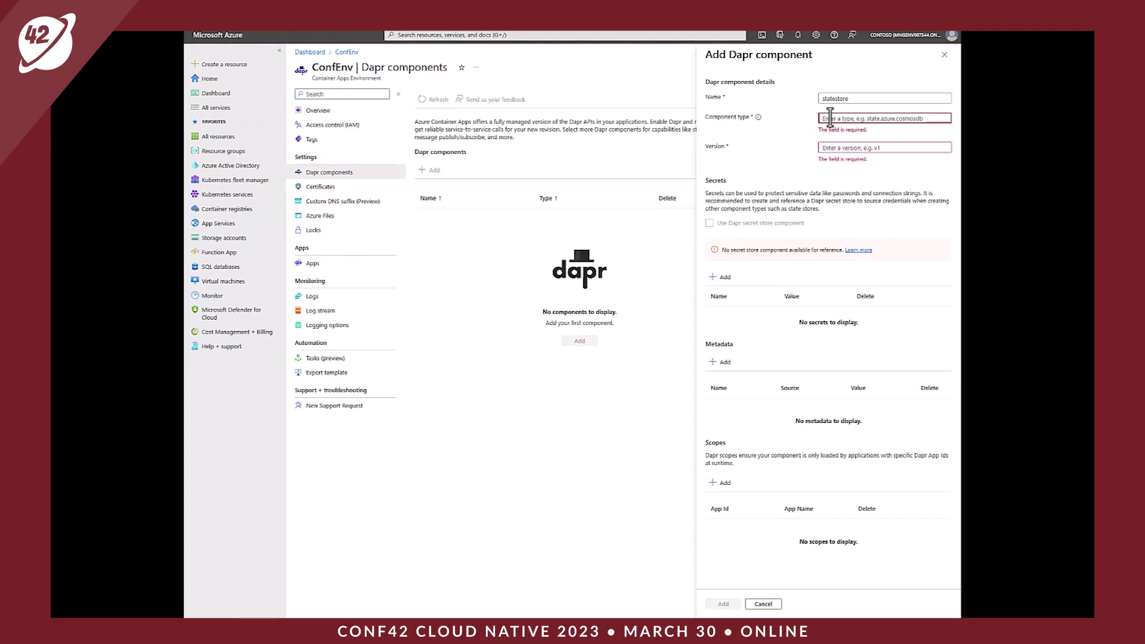
{"action": "type", "text": "state.azure.blobstorage"}
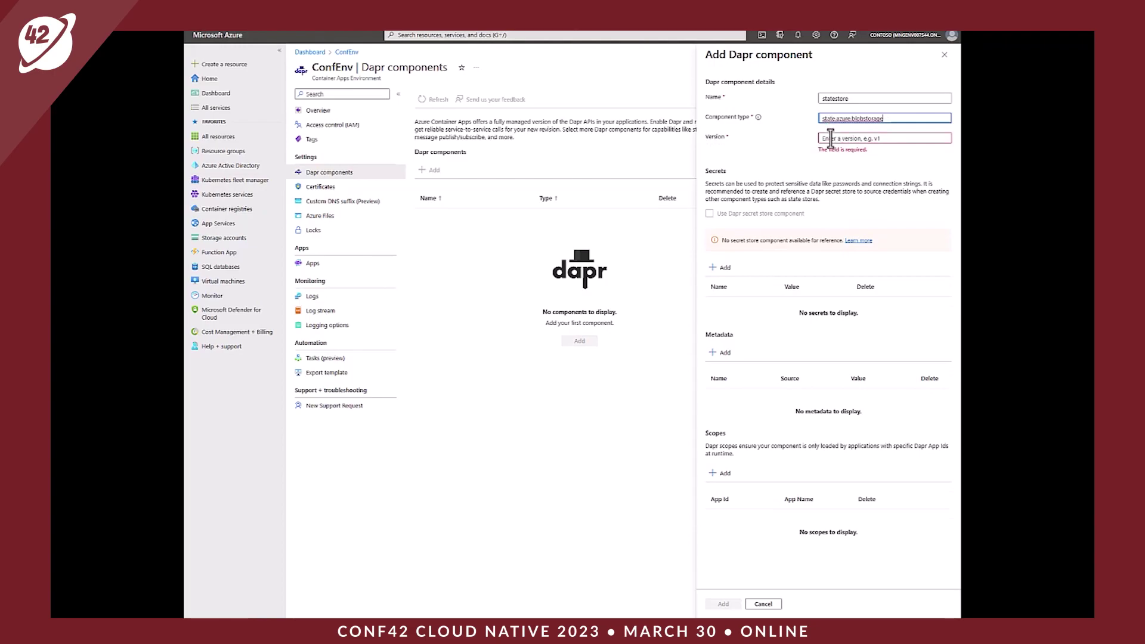
{"action": "left_click", "coordinate": [830, 138]}
{"action": "type", "text": "v1"}
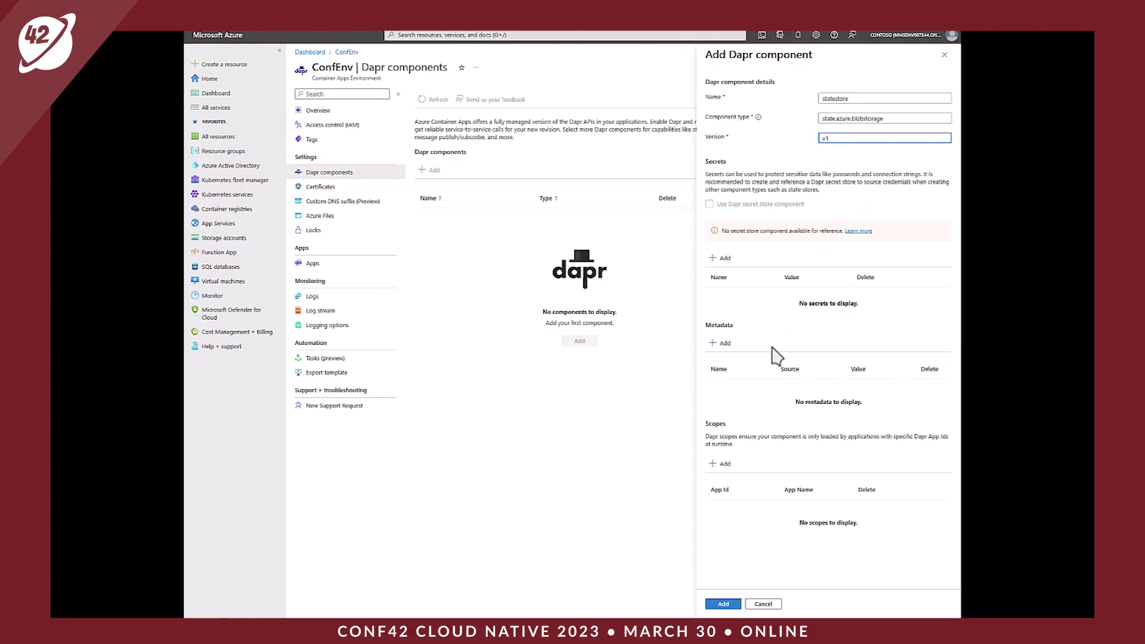
Step: Add metadata entry accountName with value conf24datastorage
{"action": "left_click", "coordinate": [722, 343]}
{"action": "left_click", "coordinate": [729, 386]}
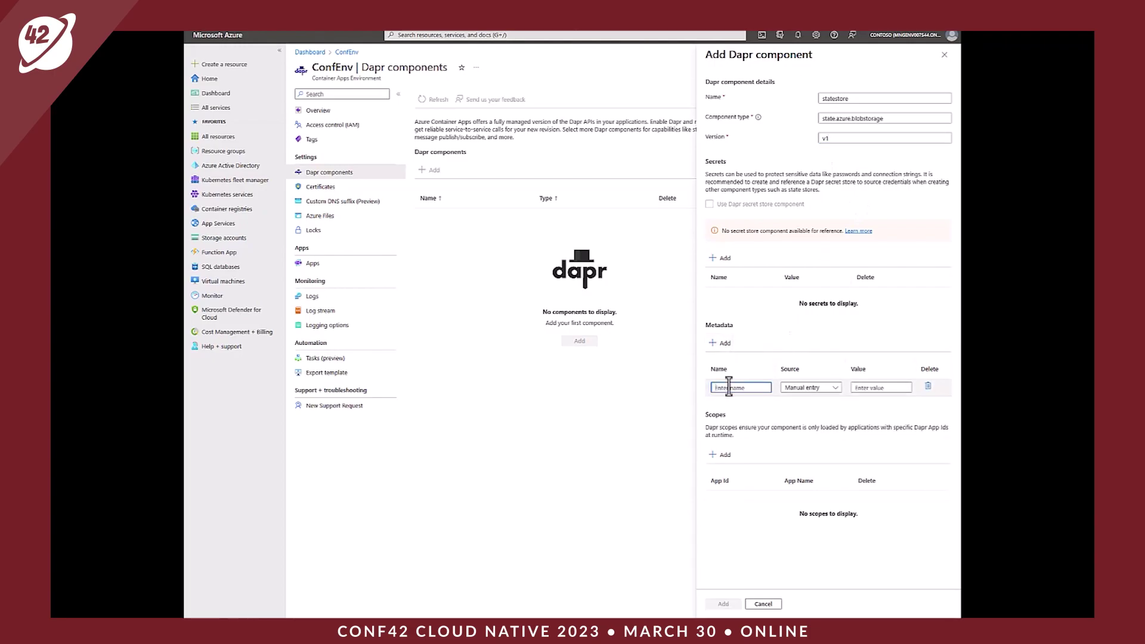
{"action": "type", "text": "accountName"}
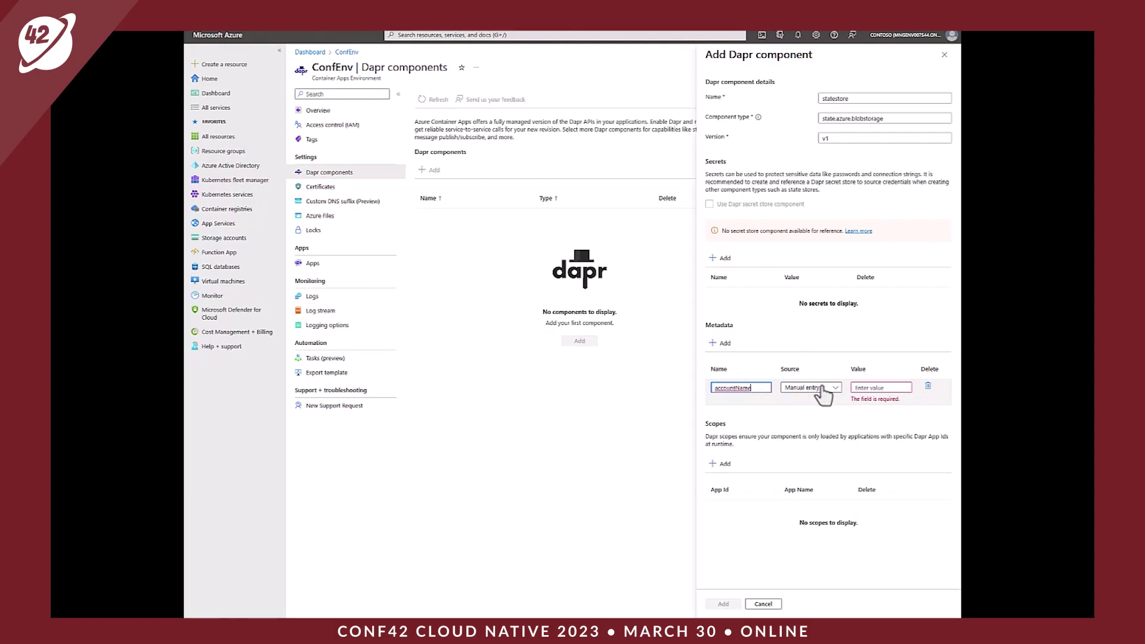
{"action": "left_click", "coordinate": [891, 388]}
{"action": "type", "text": "co"}
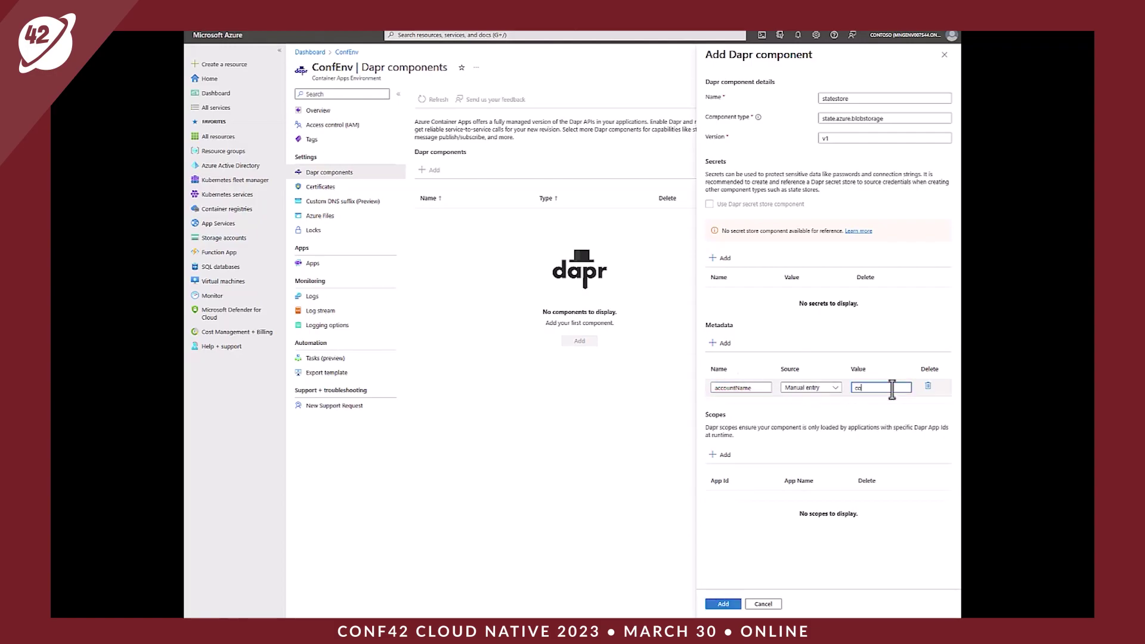
{"action": "type", "text": "nf24datastorage"}
Step: Add metadata entry containerName with value files
{"action": "left_click", "coordinate": [725, 345]}
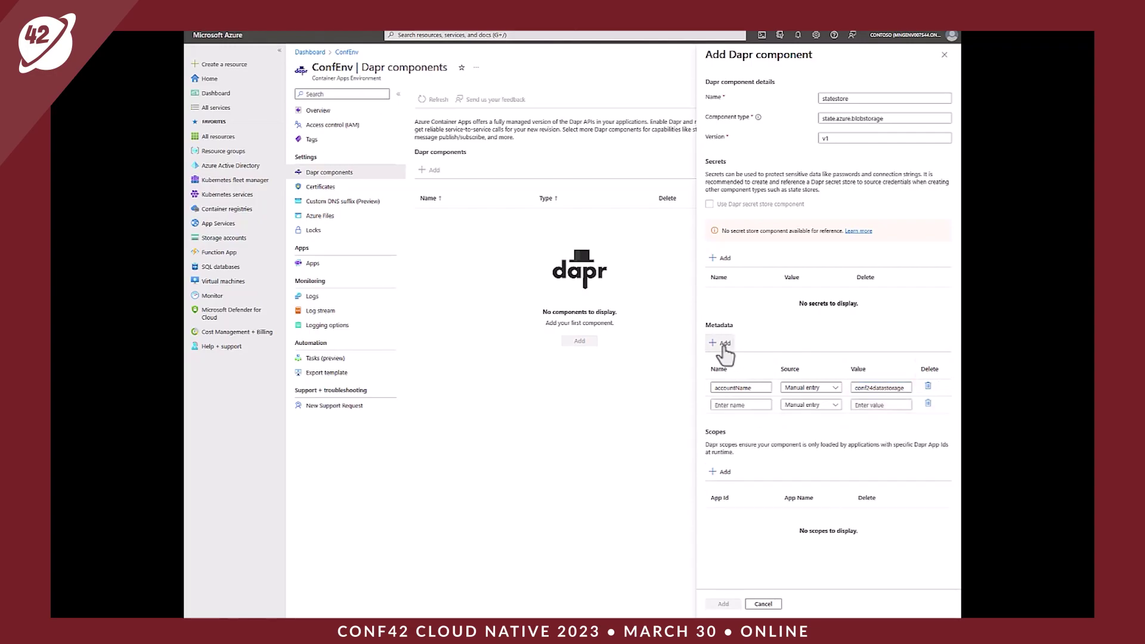
{"action": "left_click", "coordinate": [738, 406]}
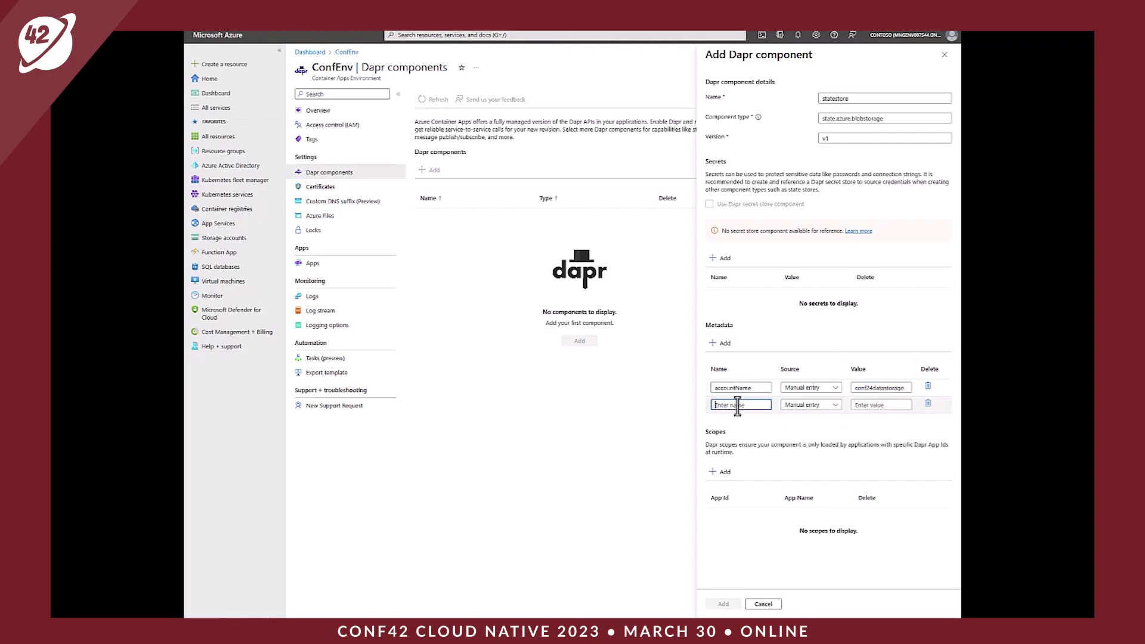
{"action": "type", "text": "conat"}
{"action": "key", "text": "BackSpace"}
{"action": "key", "text": "BackSpace"}
{"action": "key", "text": "BackSpace"}
{"action": "key", "text": "BackSpace"}
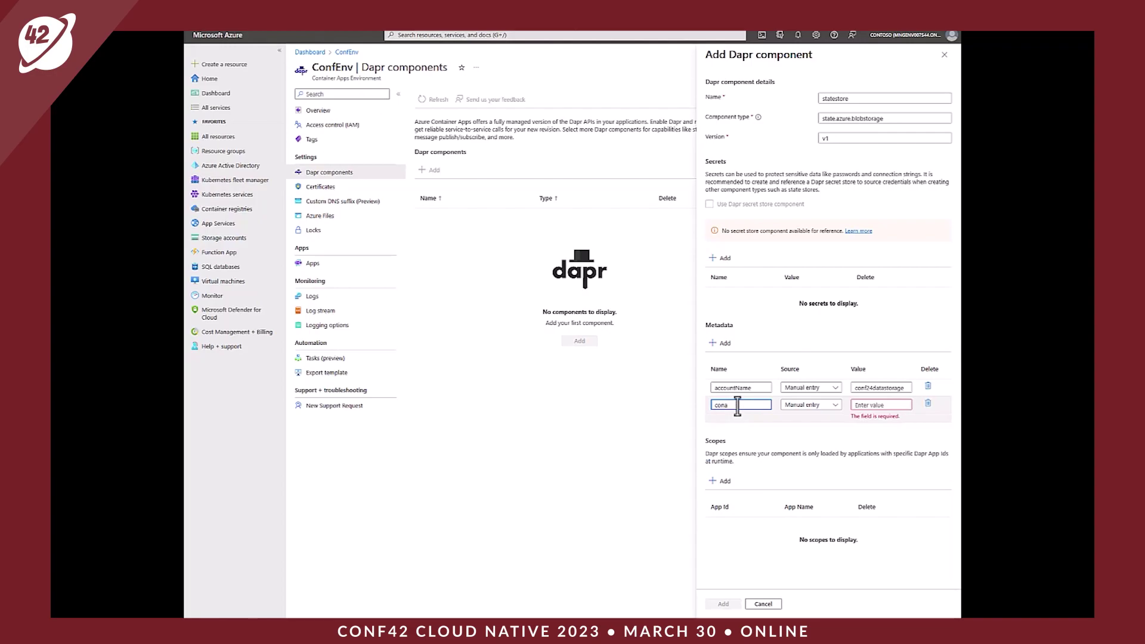
{"action": "type", "text": "tainerName"}
{"action": "left_click", "coordinate": [860, 405]}
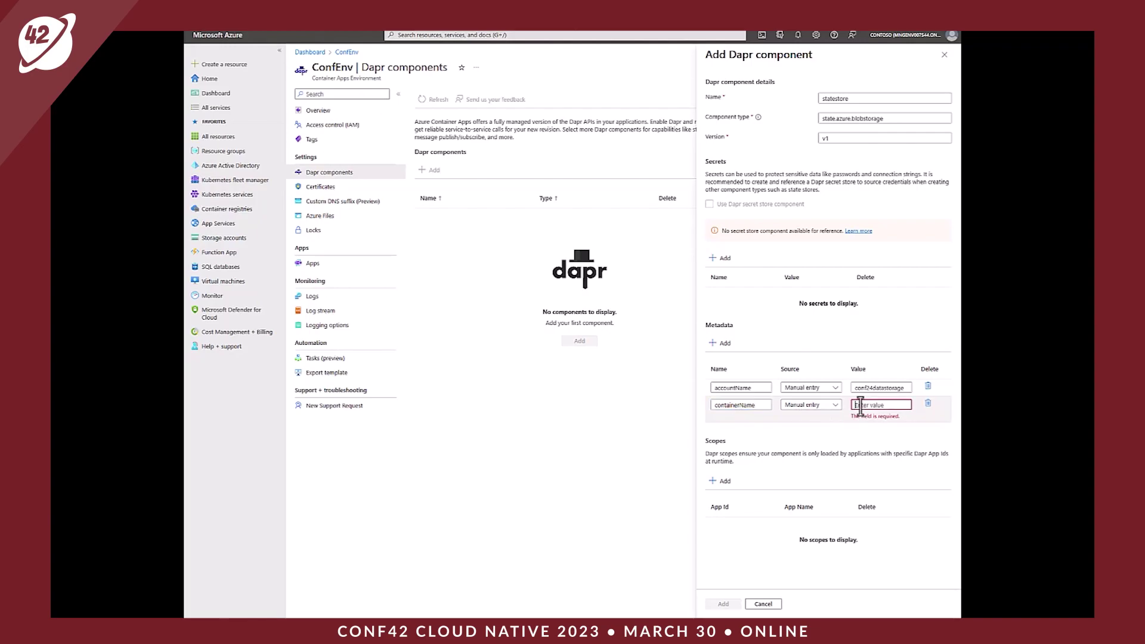
{"action": "type", "text": "files"}
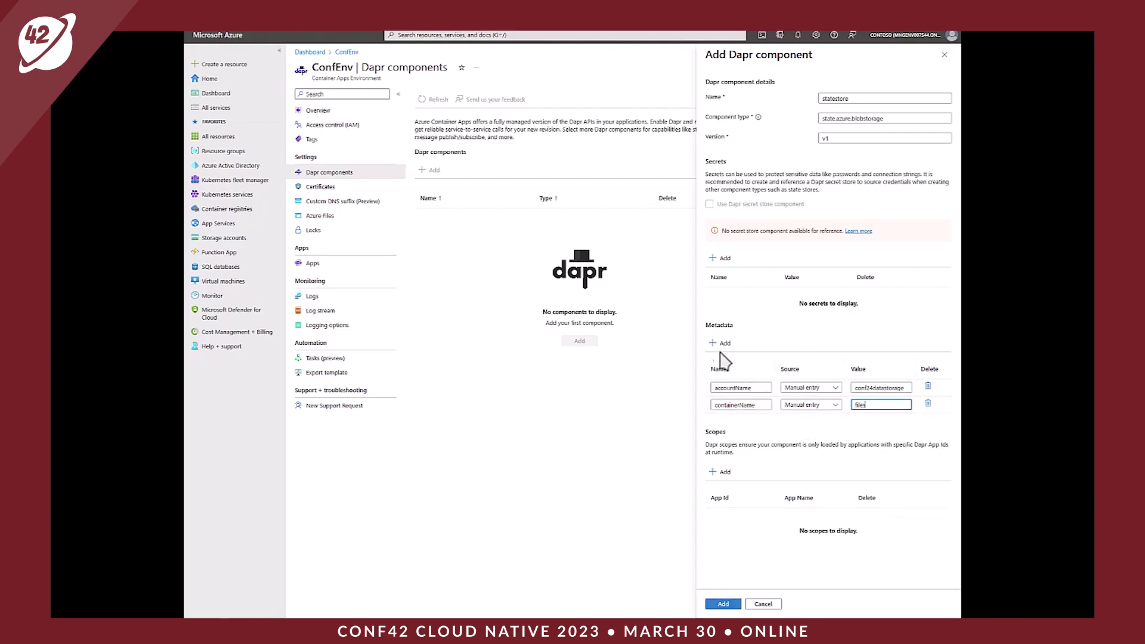
Step: Add azureClientId metadata with the identity's client ID and create the component
{"action": "left_click", "coordinate": [716, 343]}
{"action": "left_click", "coordinate": [724, 422]}
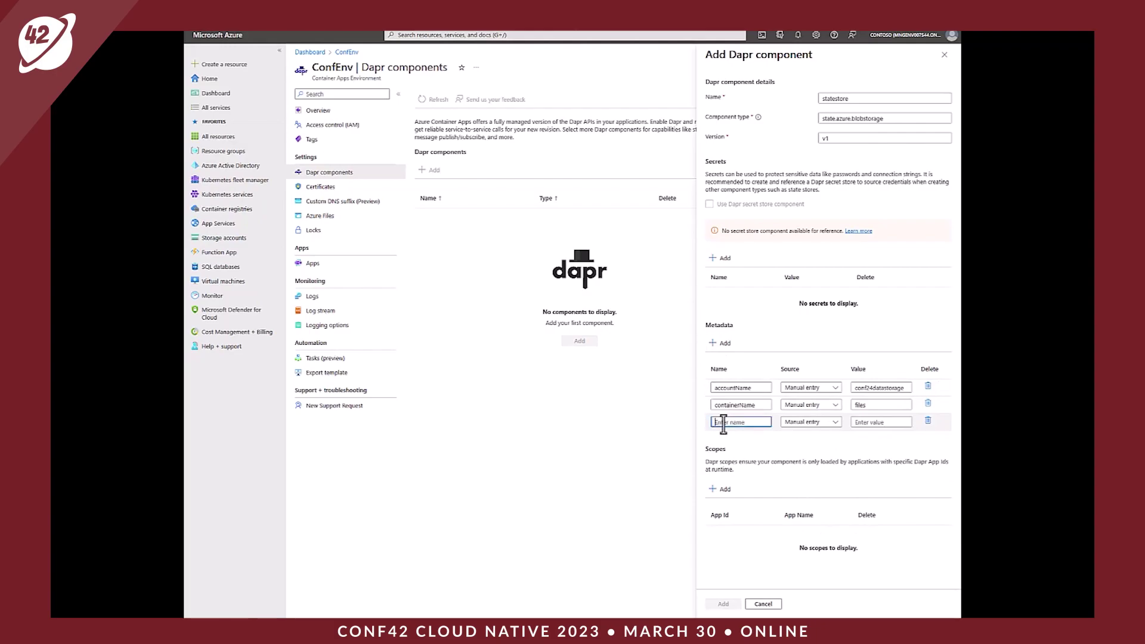
{"action": "type", "text": "acureClientId"}
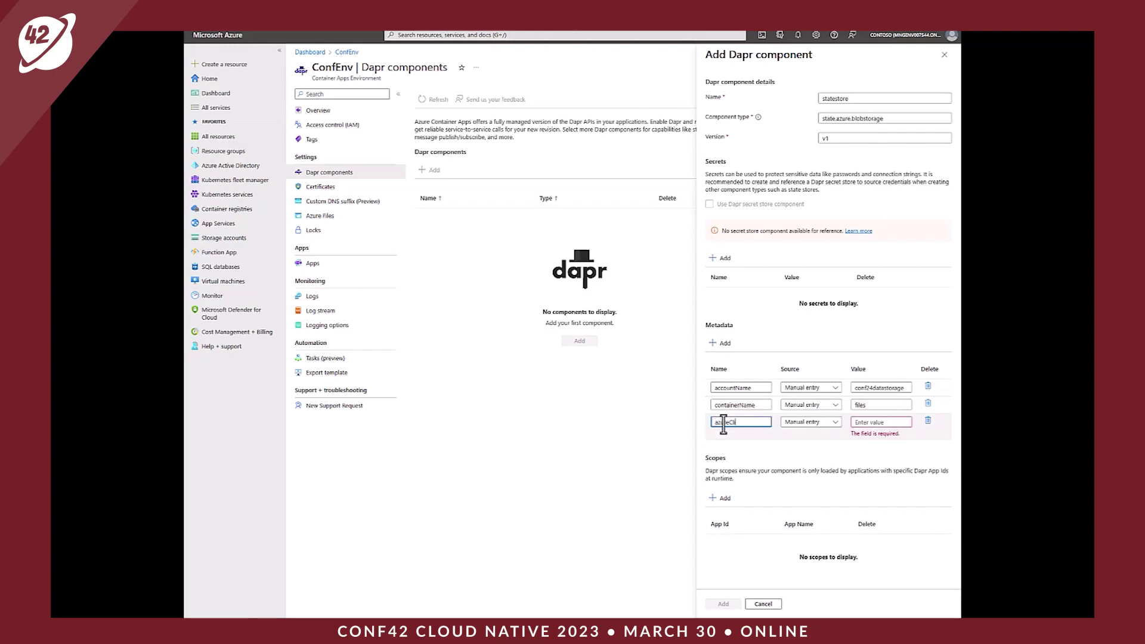
{"action": "left_click", "coordinate": [868, 422]}
{"action": "type", "text": "01"}
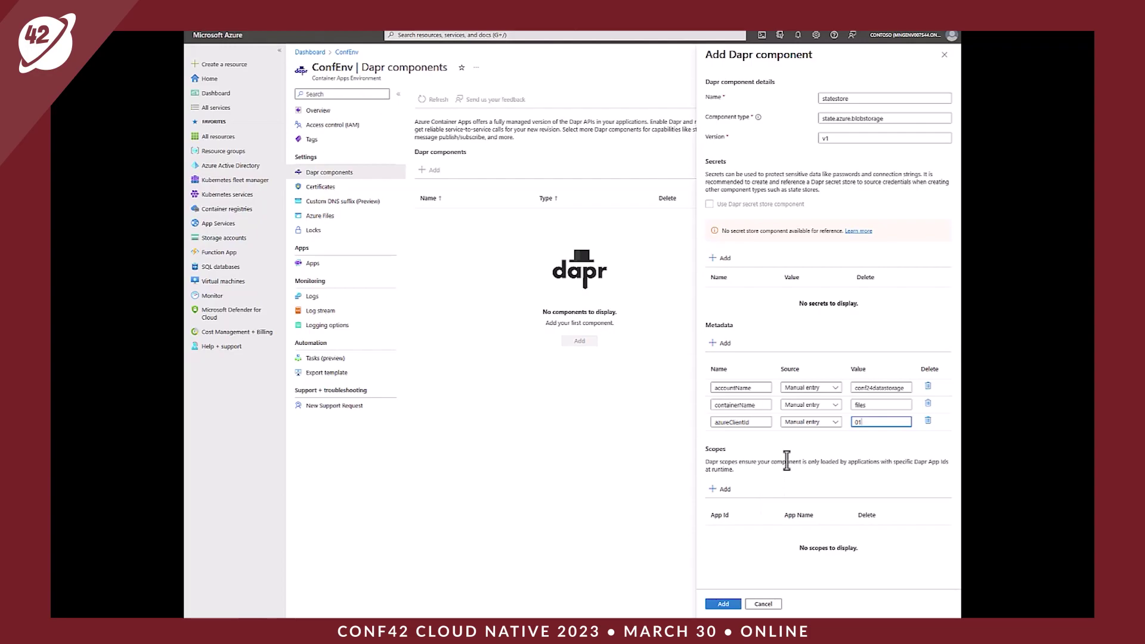
{"action": "left_click", "coordinate": [723, 604]}
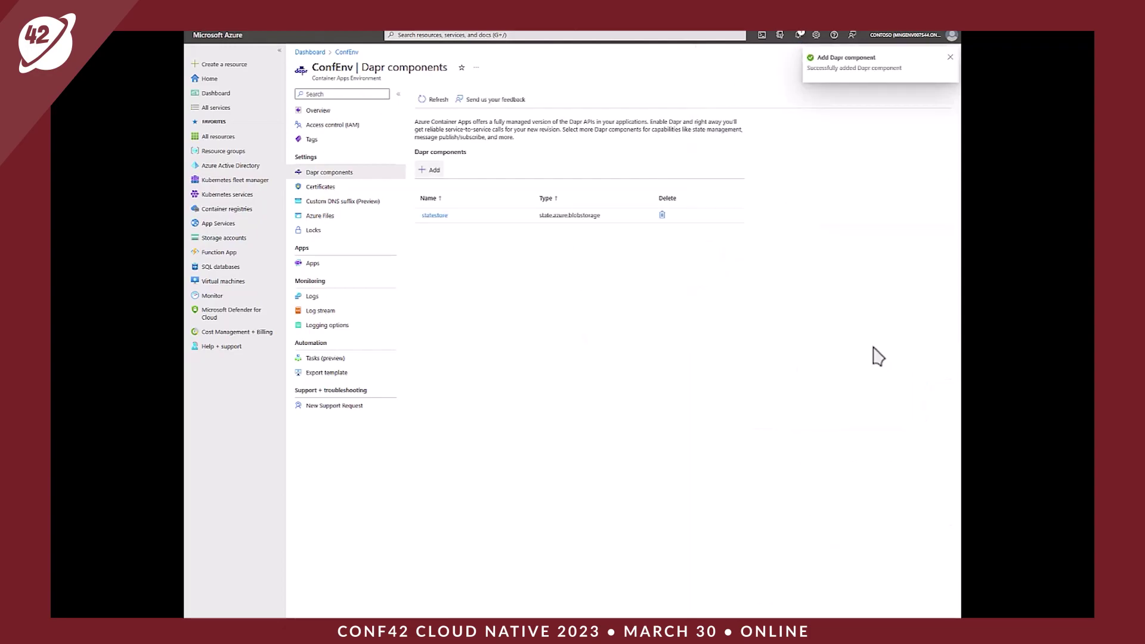
Step: Open the Dapr settings of the conf-reports container app
{"action": "left_click", "coordinate": [330, 267]}
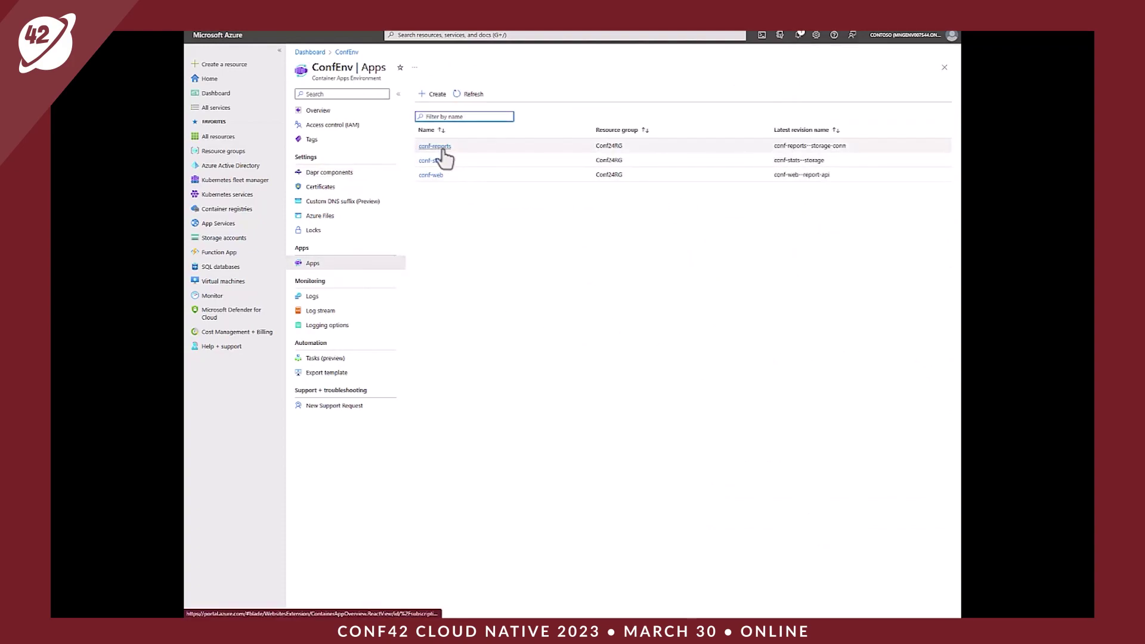
{"action": "left_click", "coordinate": [442, 150]}
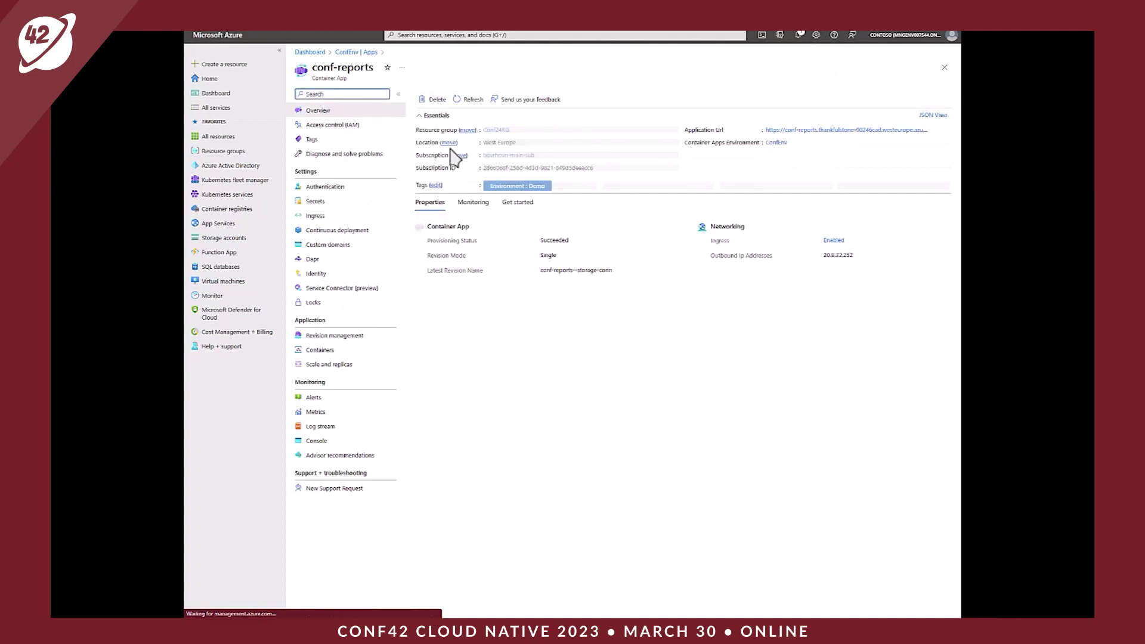
{"action": "left_click", "coordinate": [334, 258]}
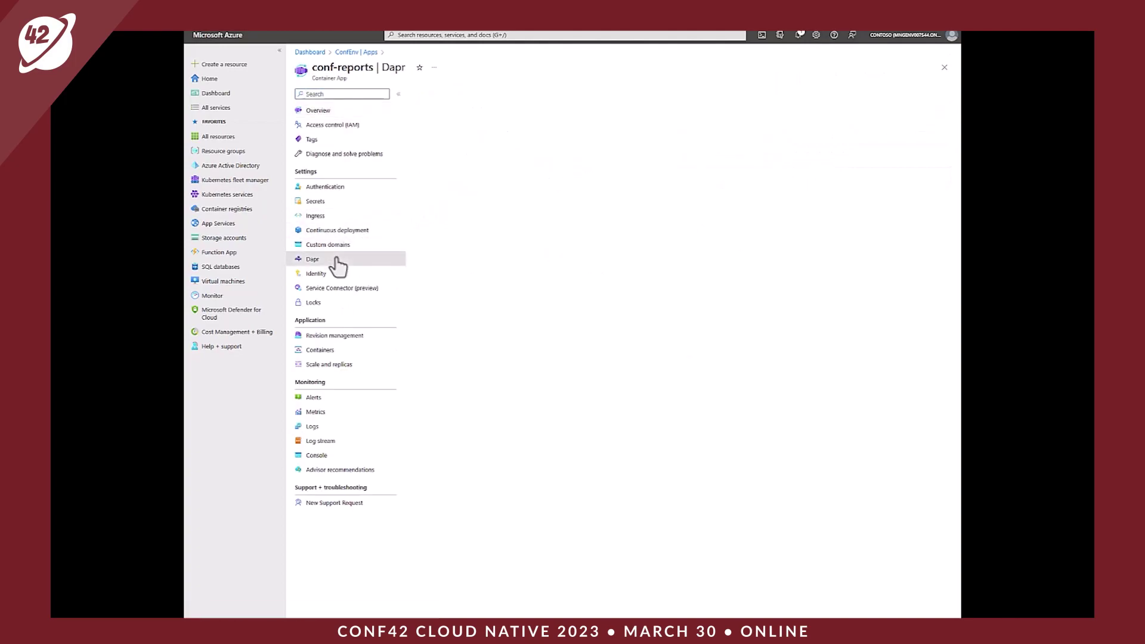
Step: Enable Dapr with app id conf-reports, port 80 and HTTP, and save
{"action": "left_click", "coordinate": [533, 170]}
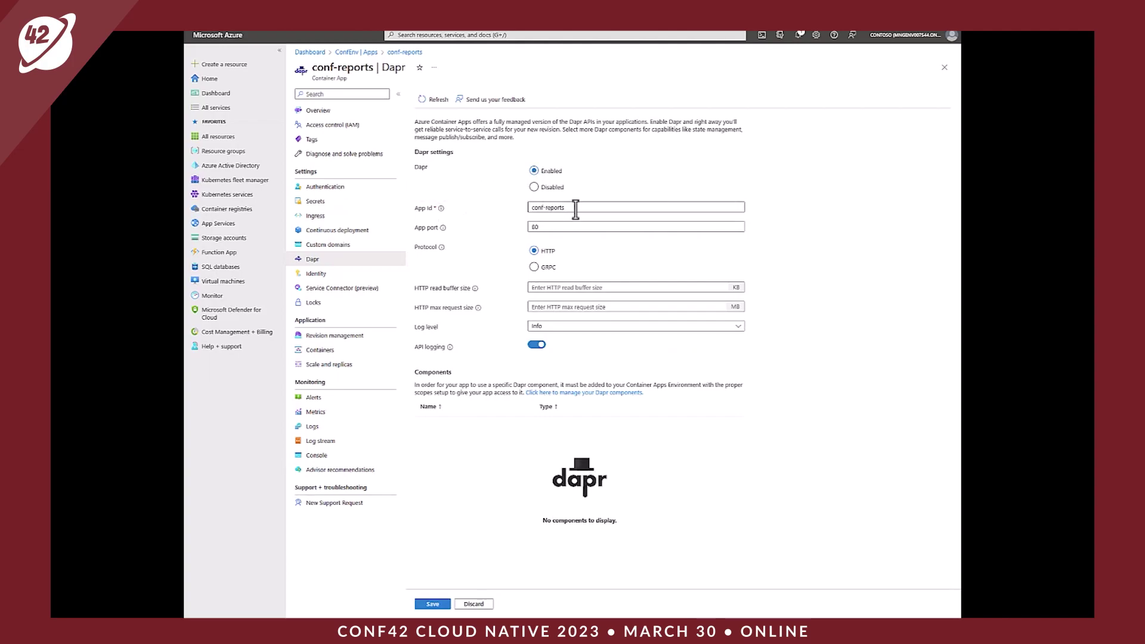
{"action": "left_click_drag", "start_coordinate": [573, 207], "coordinate": [524, 220]}
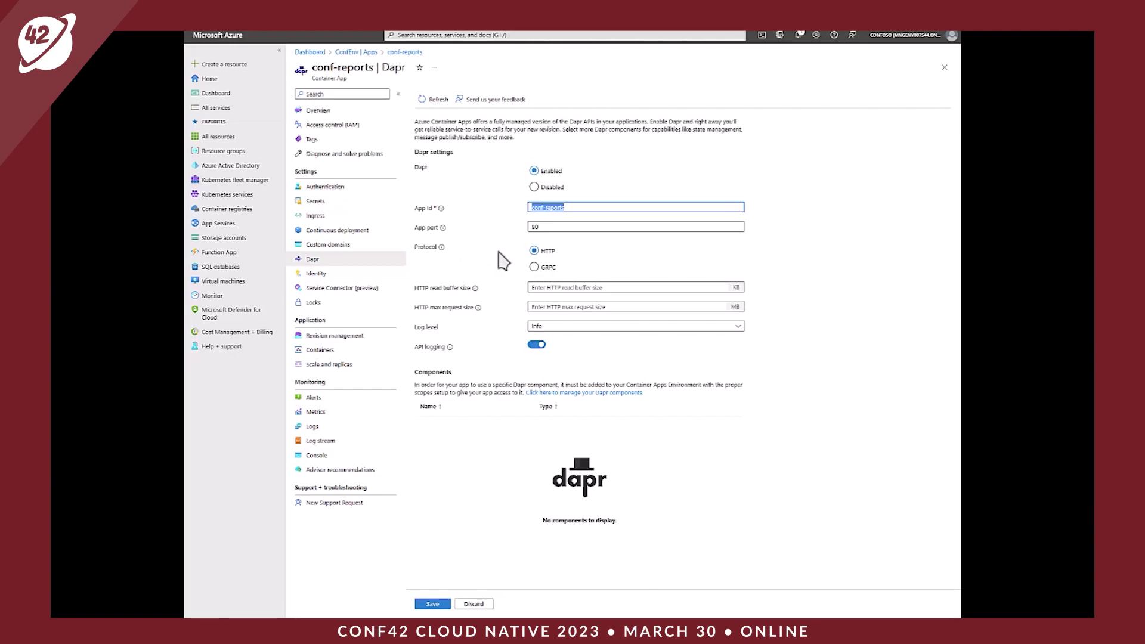
{"action": "left_click", "coordinate": [430, 604]}
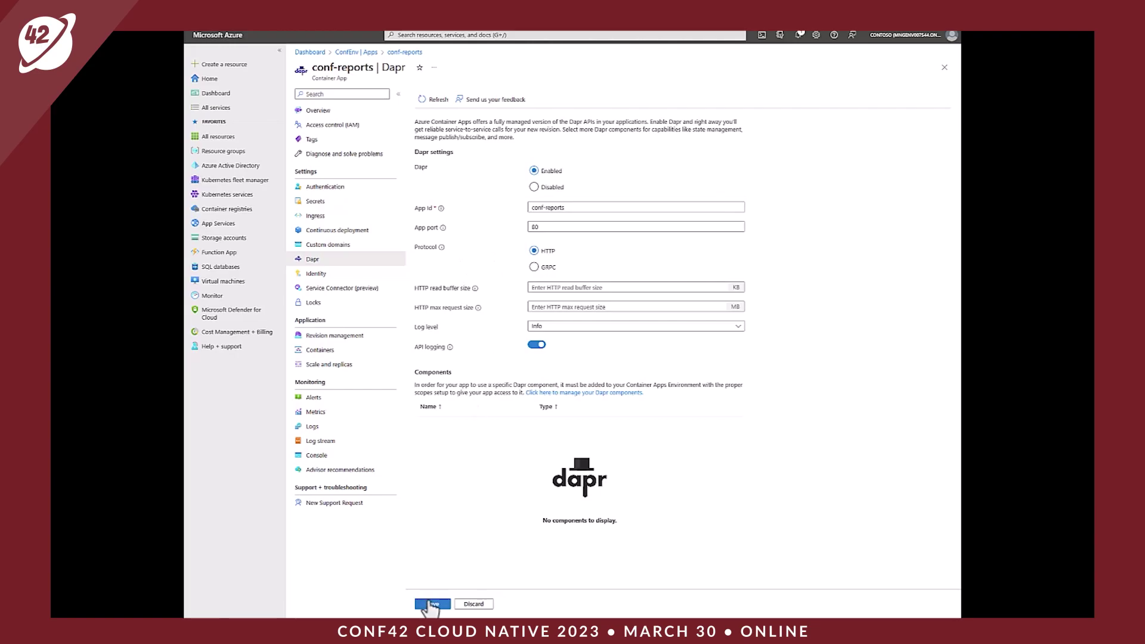
{"action": "left_click", "coordinate": [424, 144]}
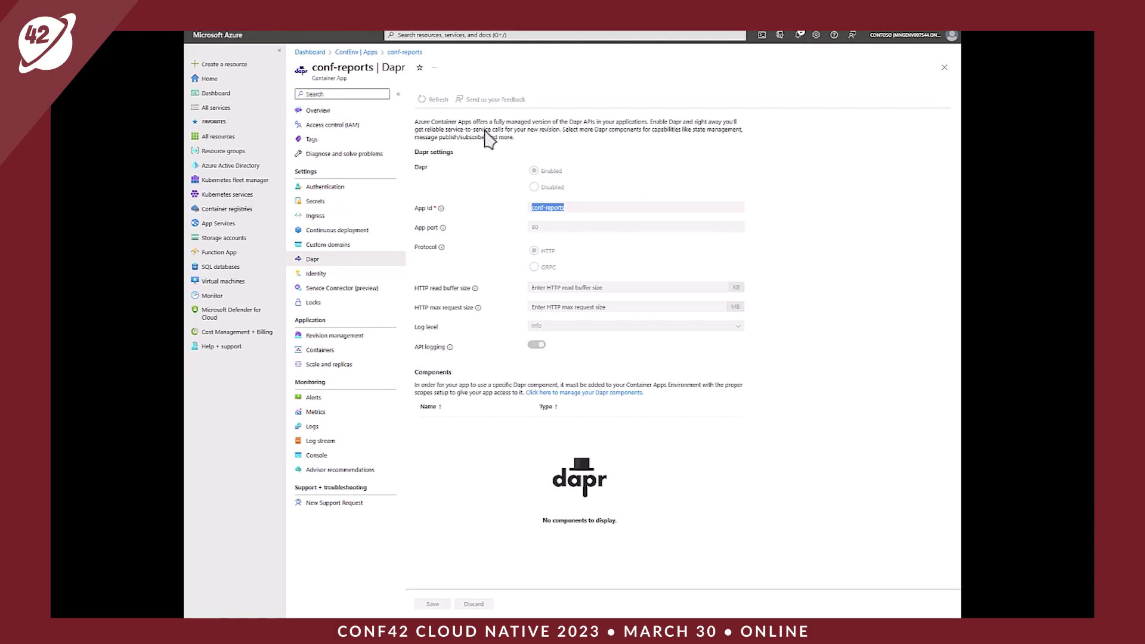
Step: Open the statestore component from ConfEnv's Dapr components list
{"action": "left_click", "coordinate": [340, 114]}
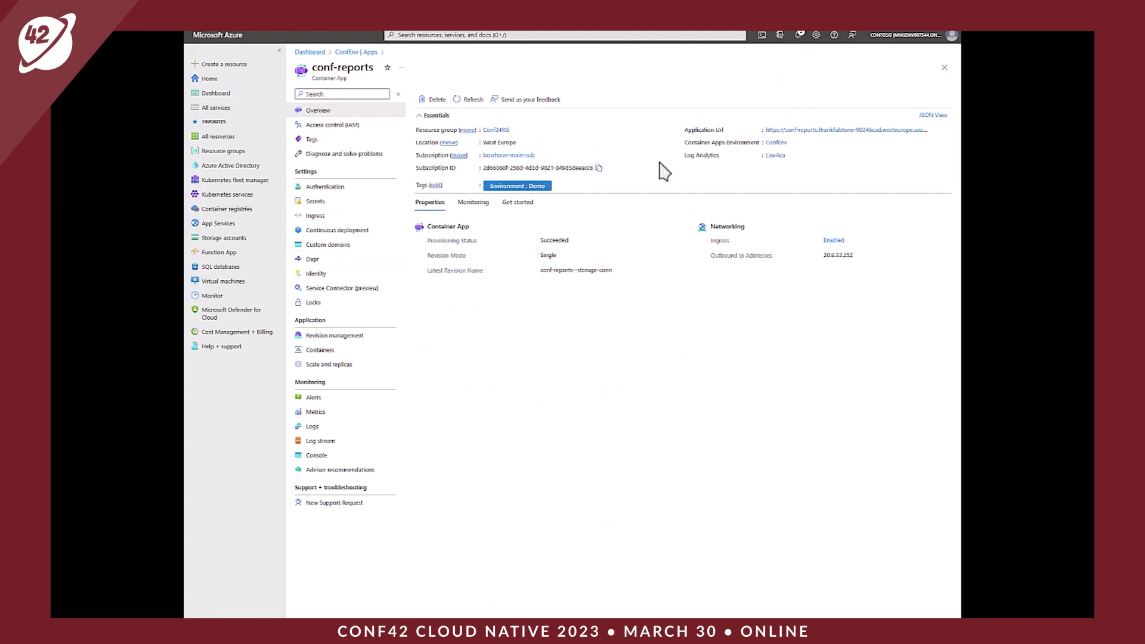
{"action": "left_click", "coordinate": [777, 143]}
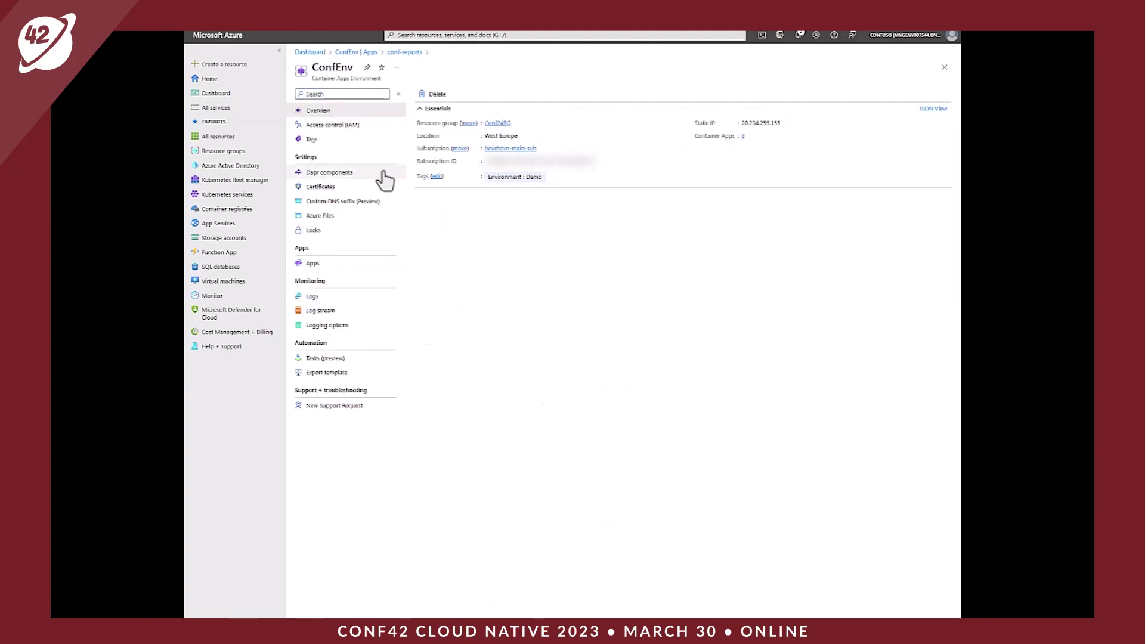
{"action": "left_click", "coordinate": [368, 176]}
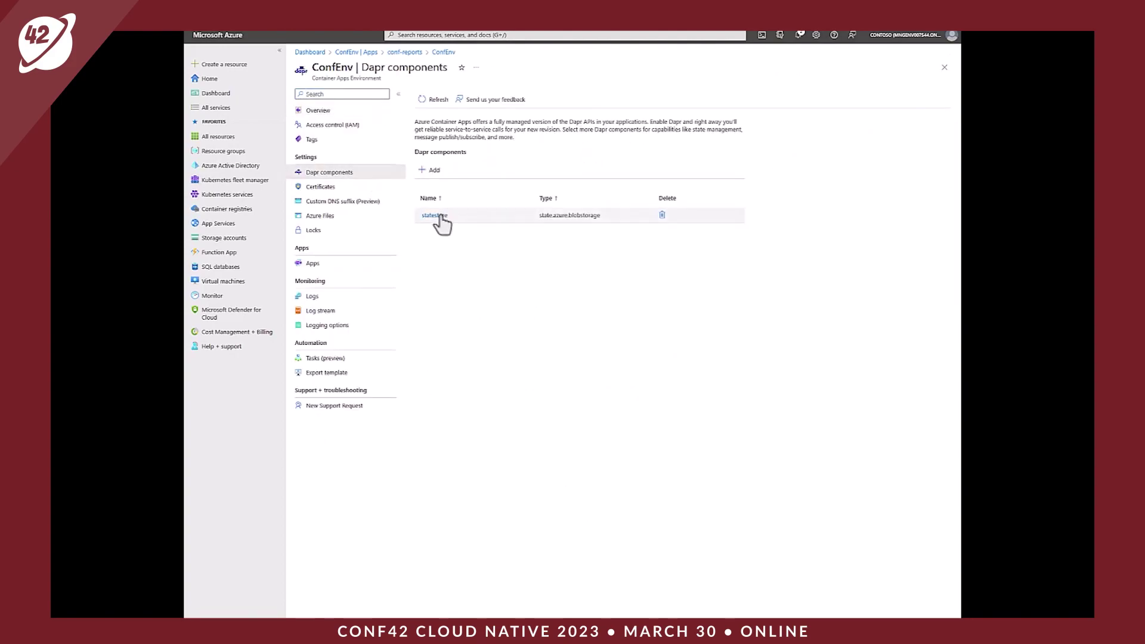
{"action": "left_click", "coordinate": [435, 216]}
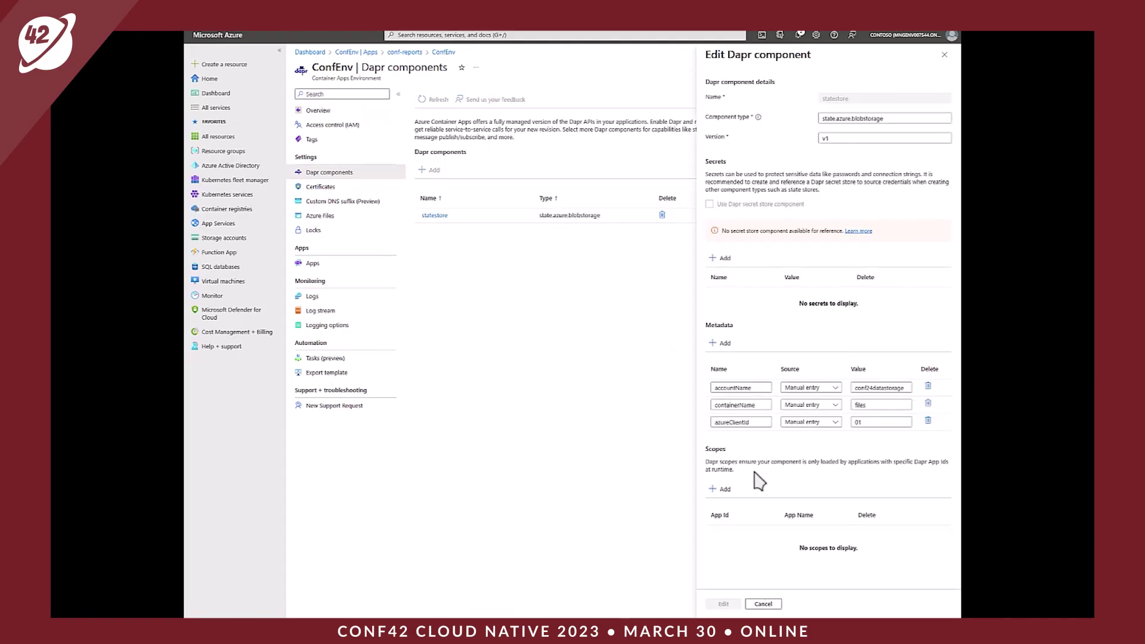
Step: Add a conf-reports app id scope to statestore and apply the edit
{"action": "left_click", "coordinate": [723, 489]}
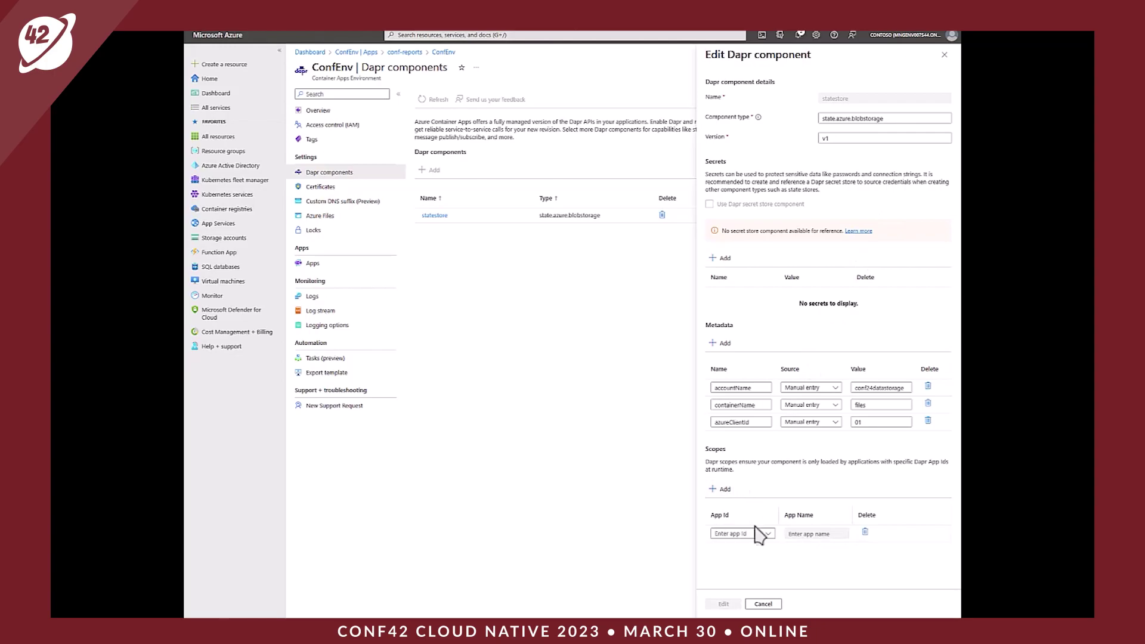
{"action": "left_click", "coordinate": [767, 533]}
{"action": "left_click", "coordinate": [732, 547]}
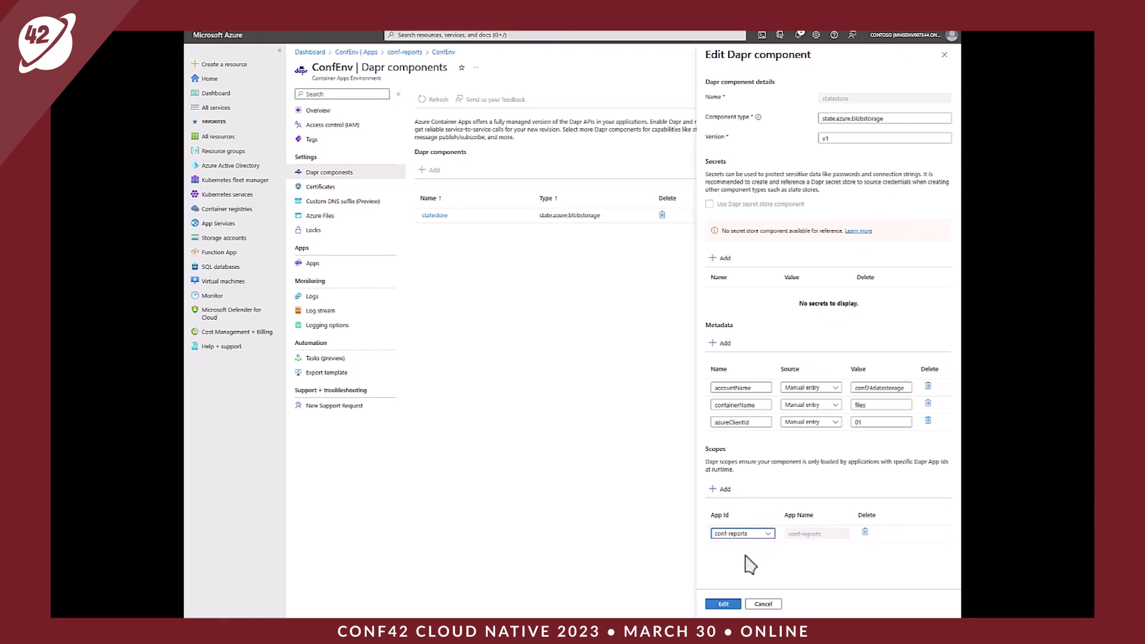
{"action": "left_click", "coordinate": [723, 603]}
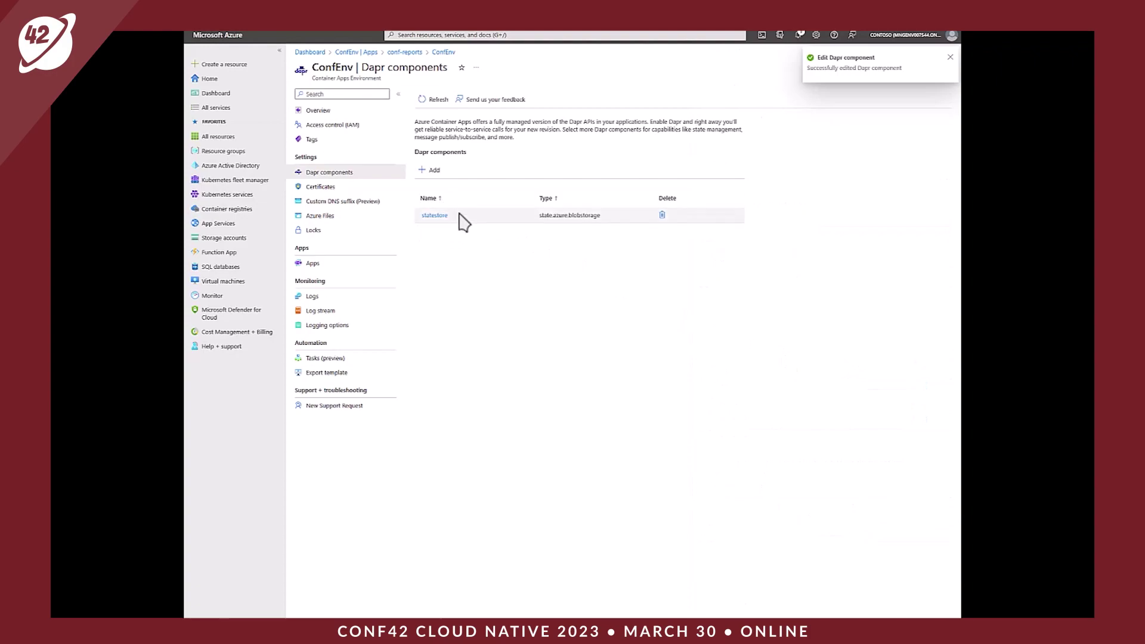
Step: Re-save conf-reports' Dapr settings, which now list the statestore component
{"action": "left_click", "coordinate": [307, 263]}
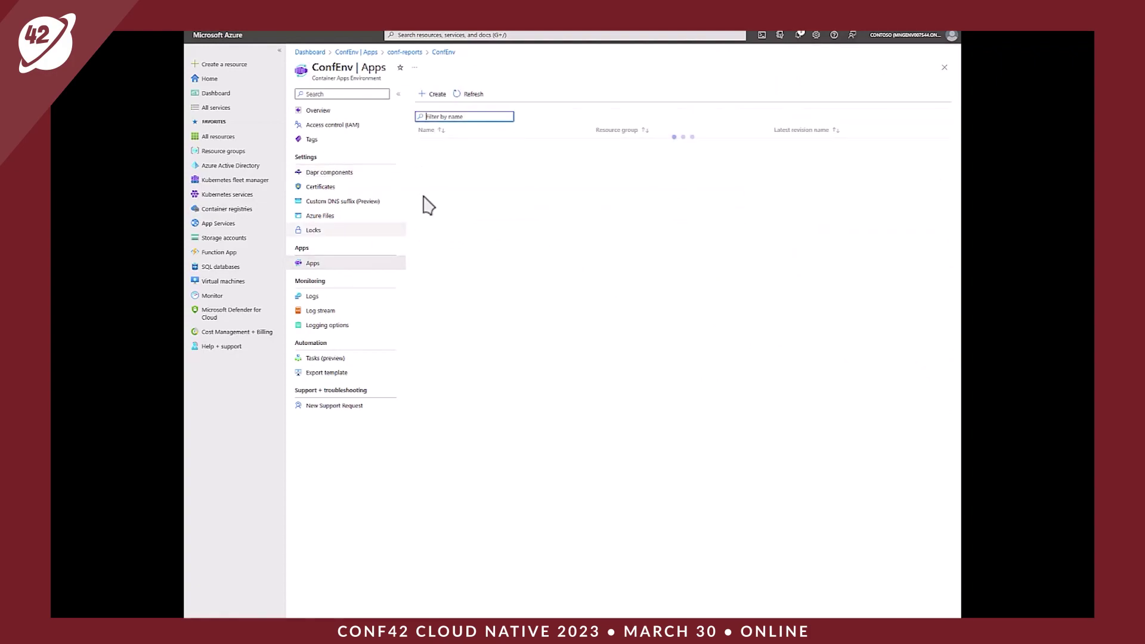
{"action": "left_click", "coordinate": [432, 146]}
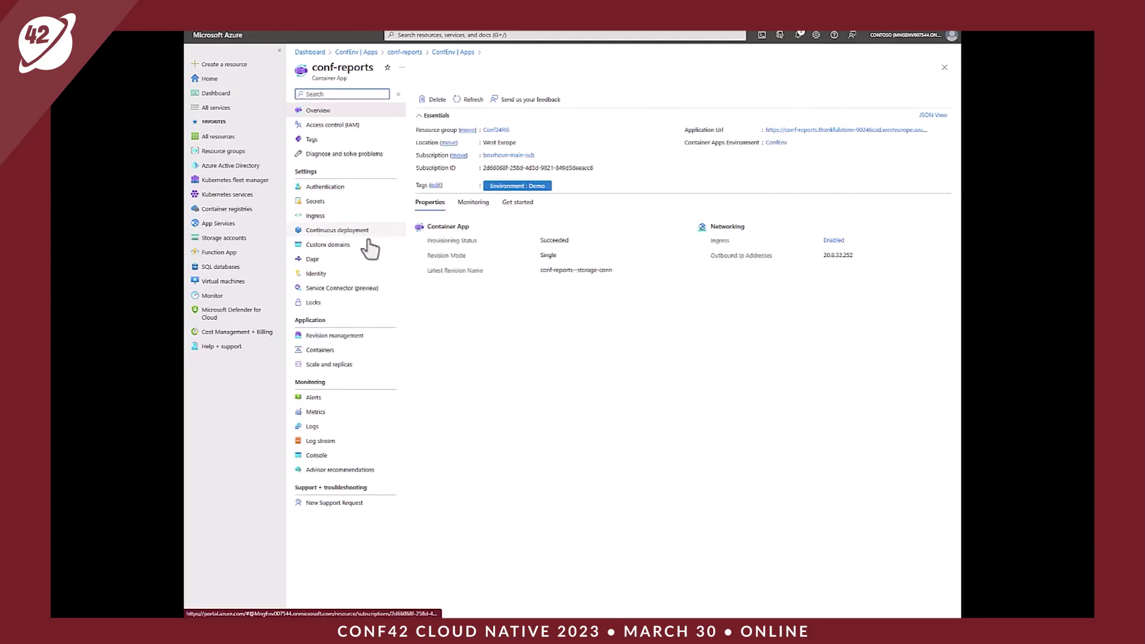
{"action": "left_click", "coordinate": [377, 259]}
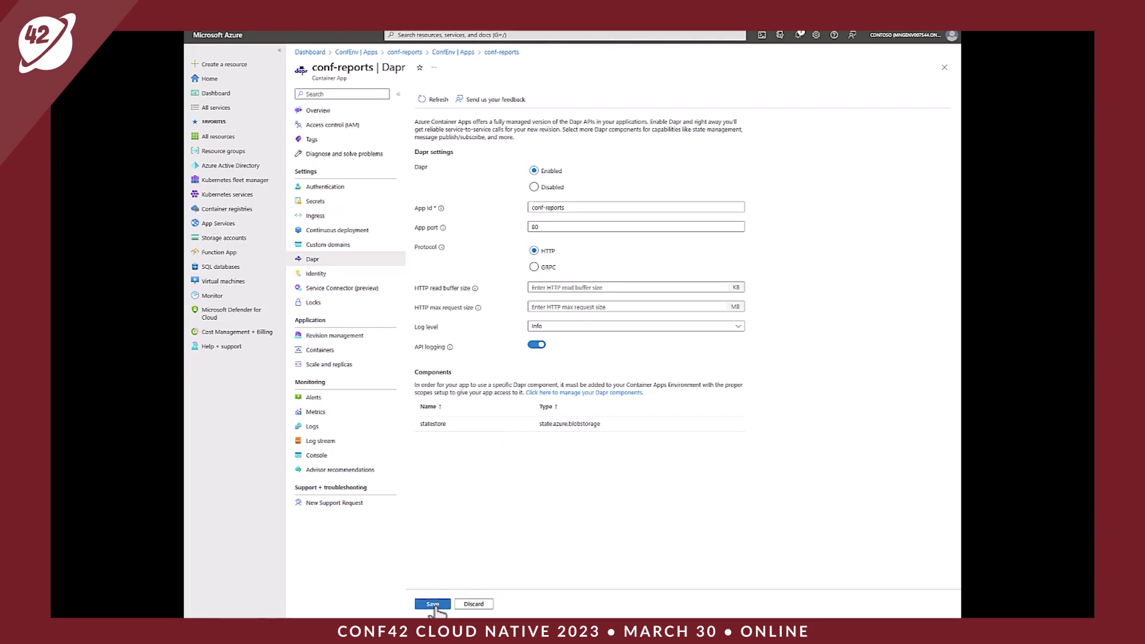
{"action": "left_click", "coordinate": [433, 604]}
{"action": "left_click", "coordinate": [440, 144]}
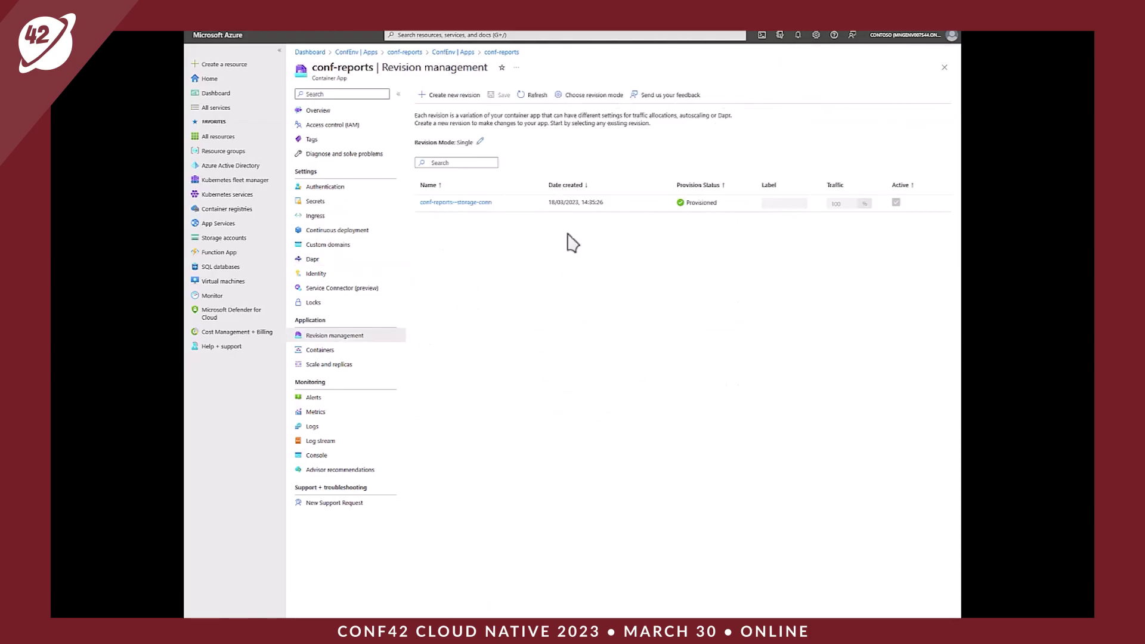
Step: Start a new revision, renaming the container to conf-reports-dapr on image tag dapr
{"action": "left_click", "coordinate": [324, 352]}
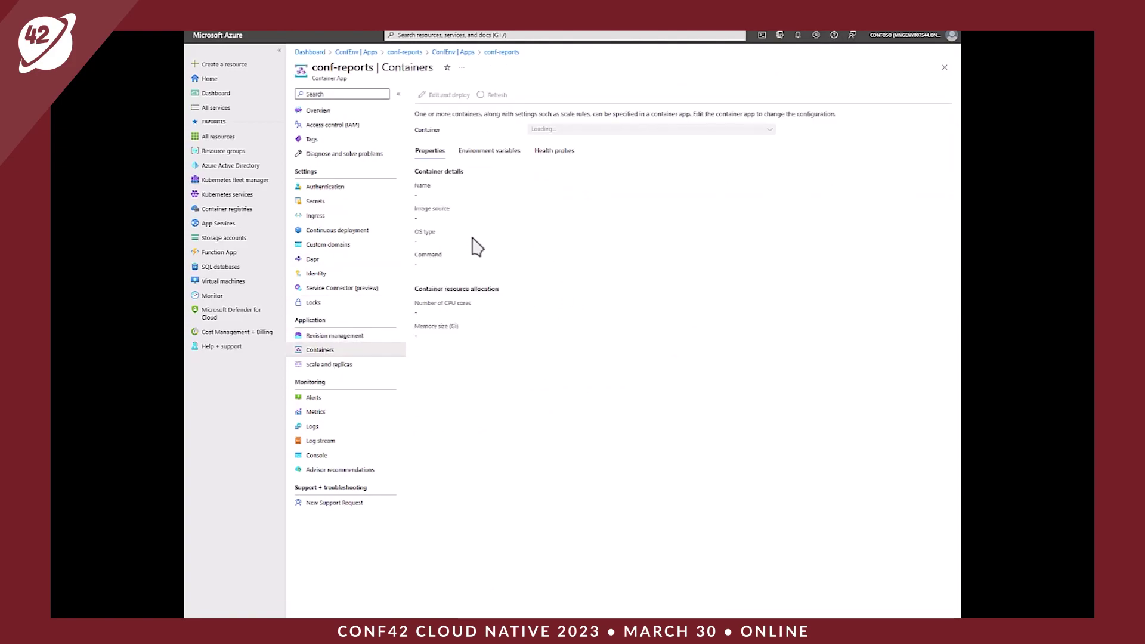
{"action": "left_click", "coordinate": [444, 95]}
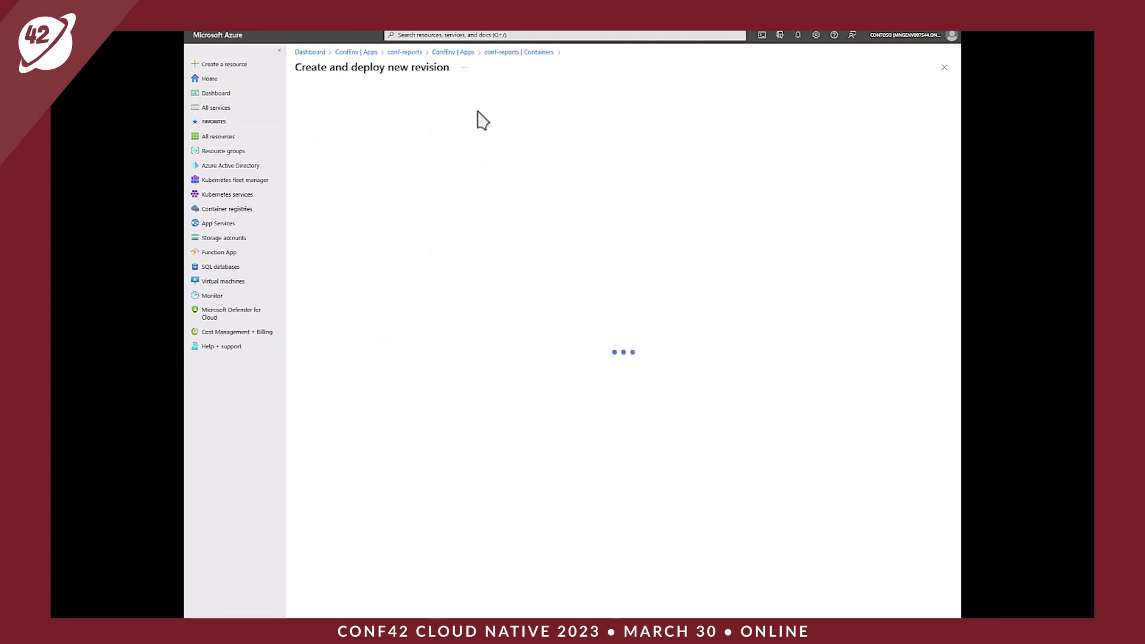
{"action": "left_click", "coordinate": [360, 245]}
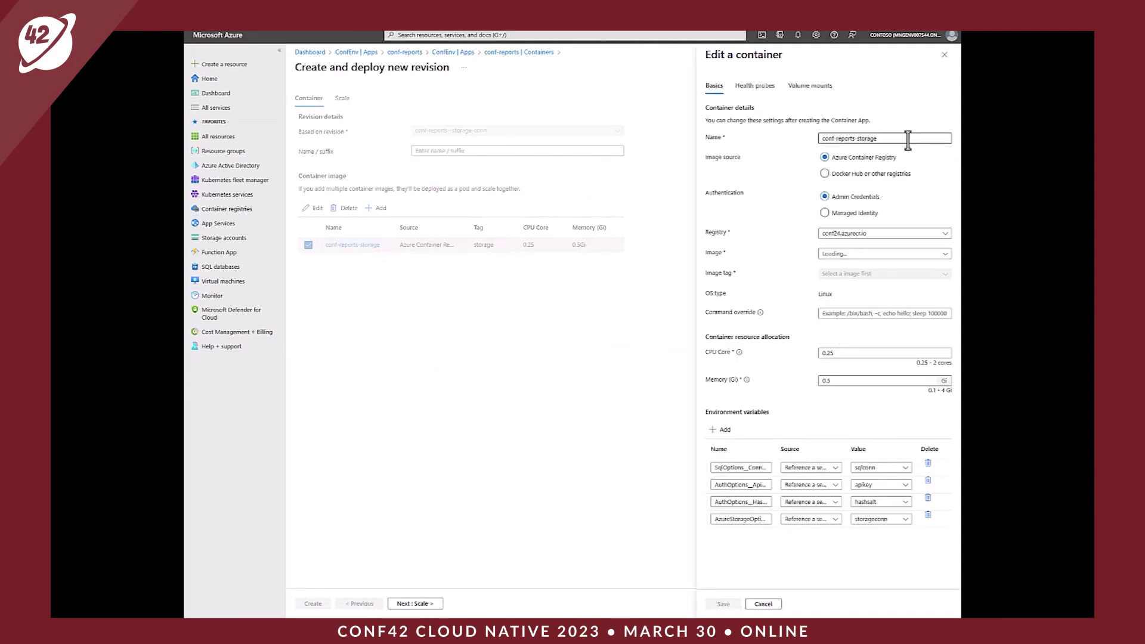
{"action": "double_click", "coordinate": [898, 138]}
{"action": "type", "text": "dapr"}
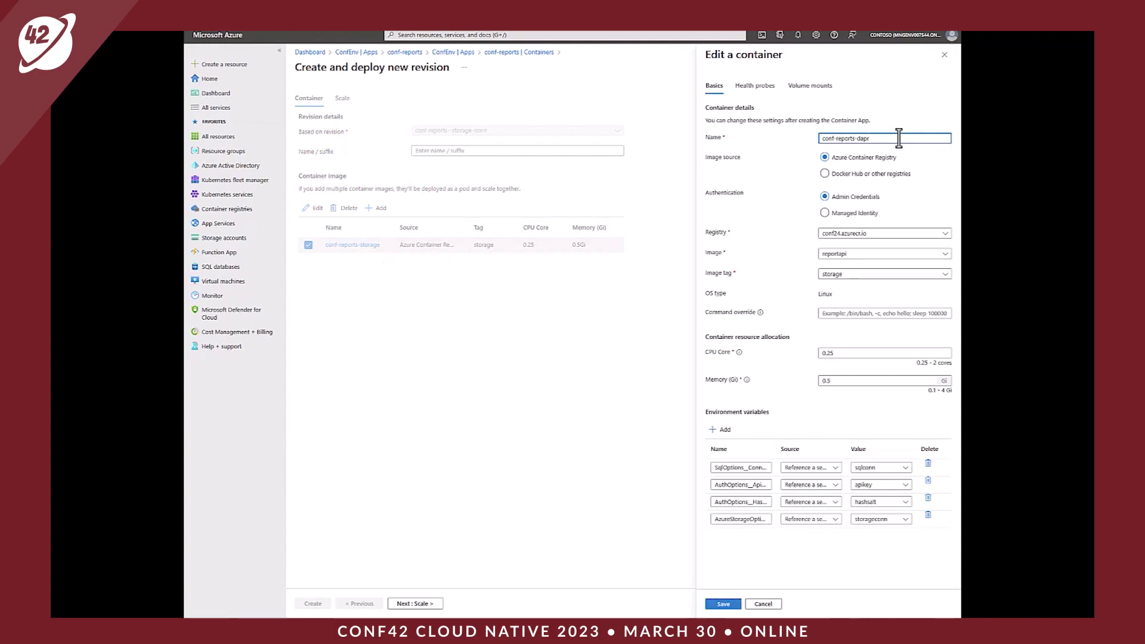
{"action": "left_click", "coordinate": [865, 275]}
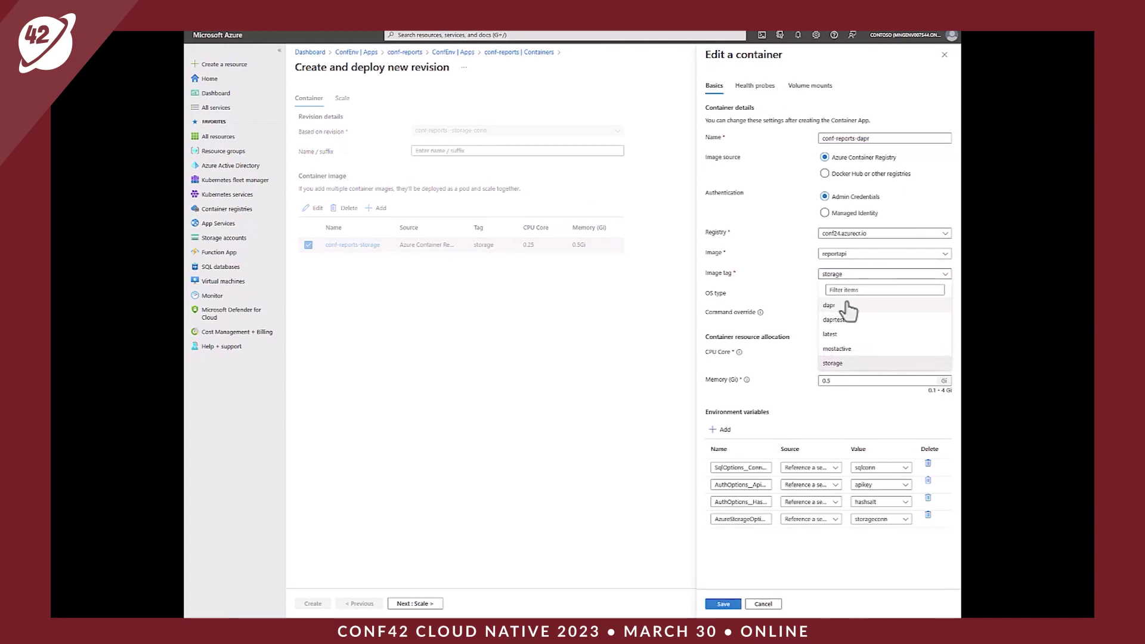
{"action": "left_click", "coordinate": [847, 307]}
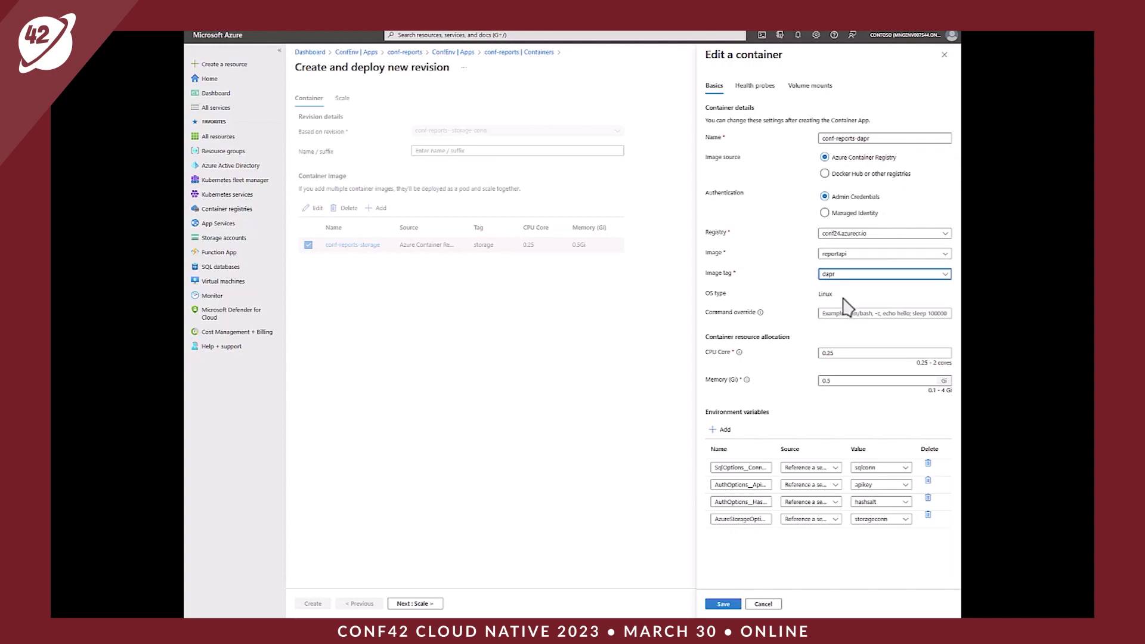
Step: Add manual-entry environment variable DaprOptions_StoreName with value statestore
{"action": "left_click", "coordinate": [725, 430]}
{"action": "left_click", "coordinate": [739, 536]}
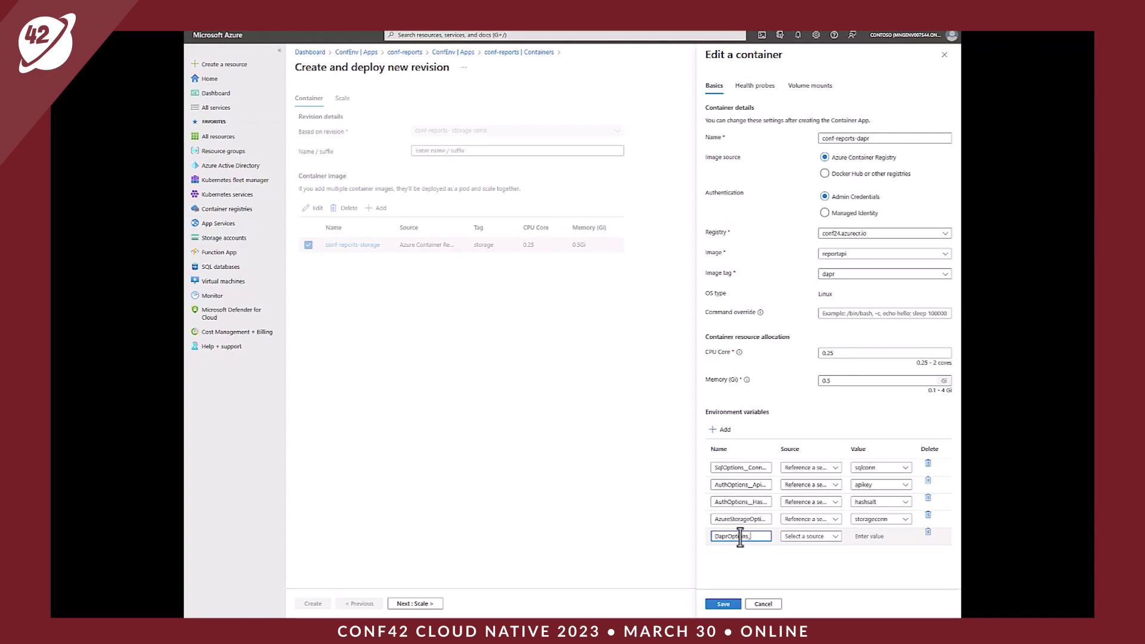
{"action": "type", "text": "DaprOptions_StoreName"}
{"action": "left_click", "coordinate": [805, 536]}
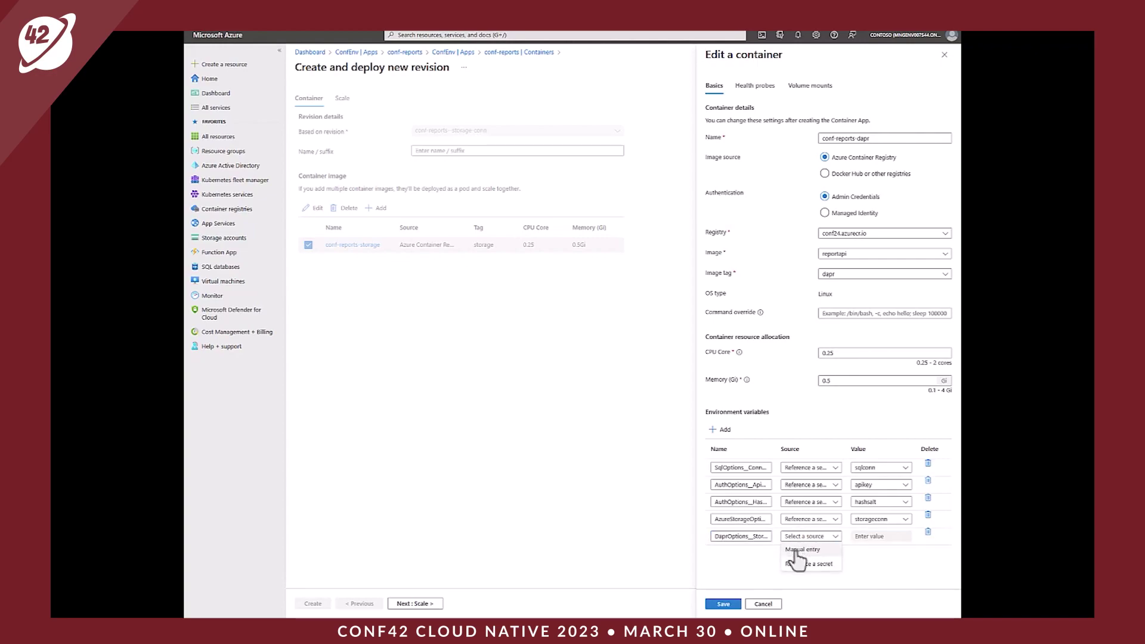
{"action": "left_click", "coordinate": [818, 555]}
{"action": "left_click", "coordinate": [867, 538]}
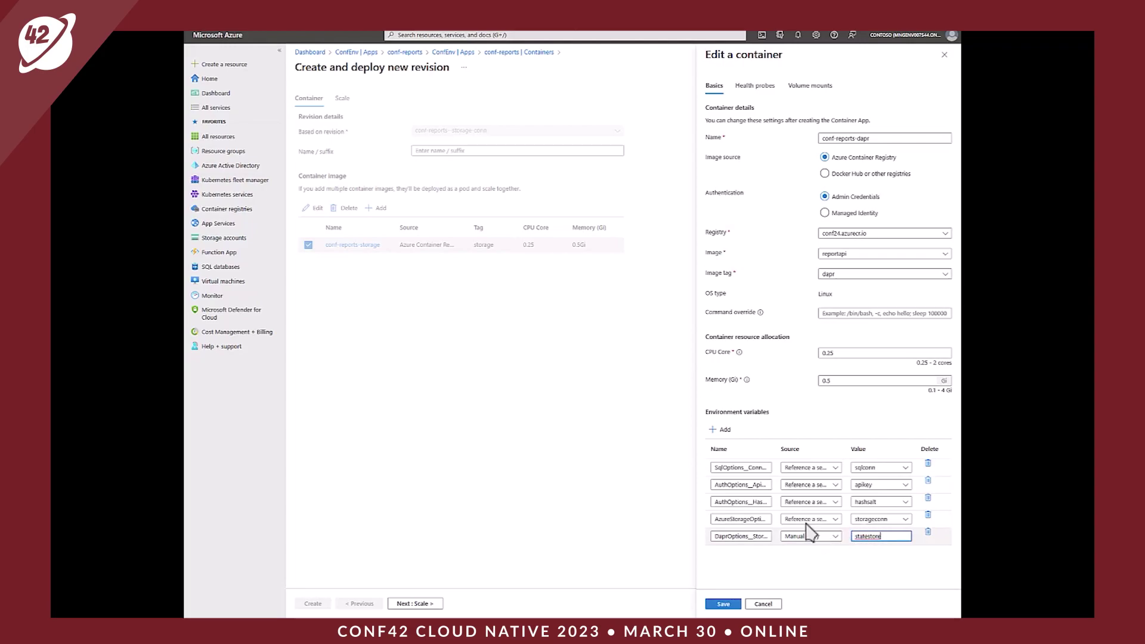
Step: Add a second manual-entry DaprOptions variable with value WorkStats.dat and save the container
{"action": "left_click", "coordinate": [713, 436]}
{"action": "left_click", "coordinate": [720, 553]}
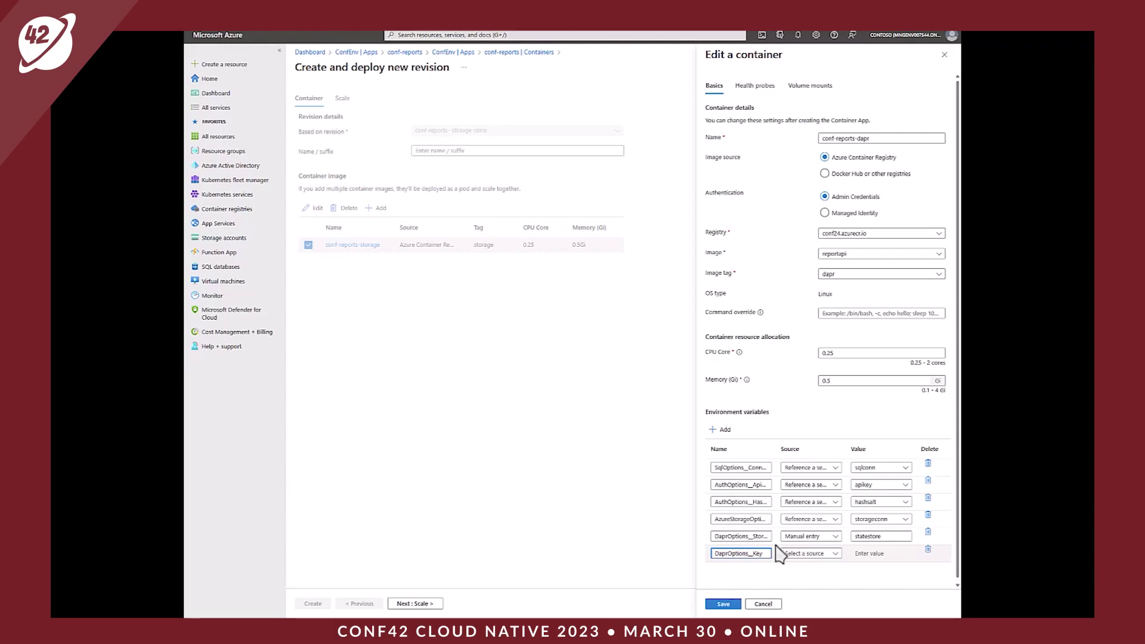
{"action": "left_click", "coordinate": [808, 553]}
{"action": "left_click", "coordinate": [805, 581]}
{"action": "left_click", "coordinate": [874, 554]}
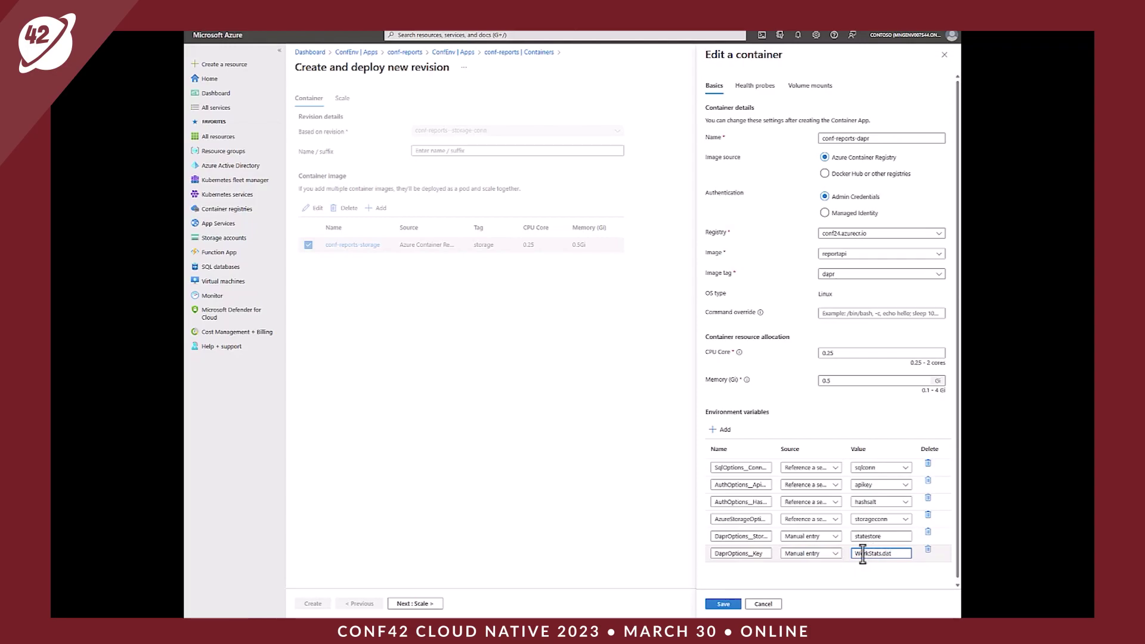
{"action": "left_click", "coordinate": [730, 604]}
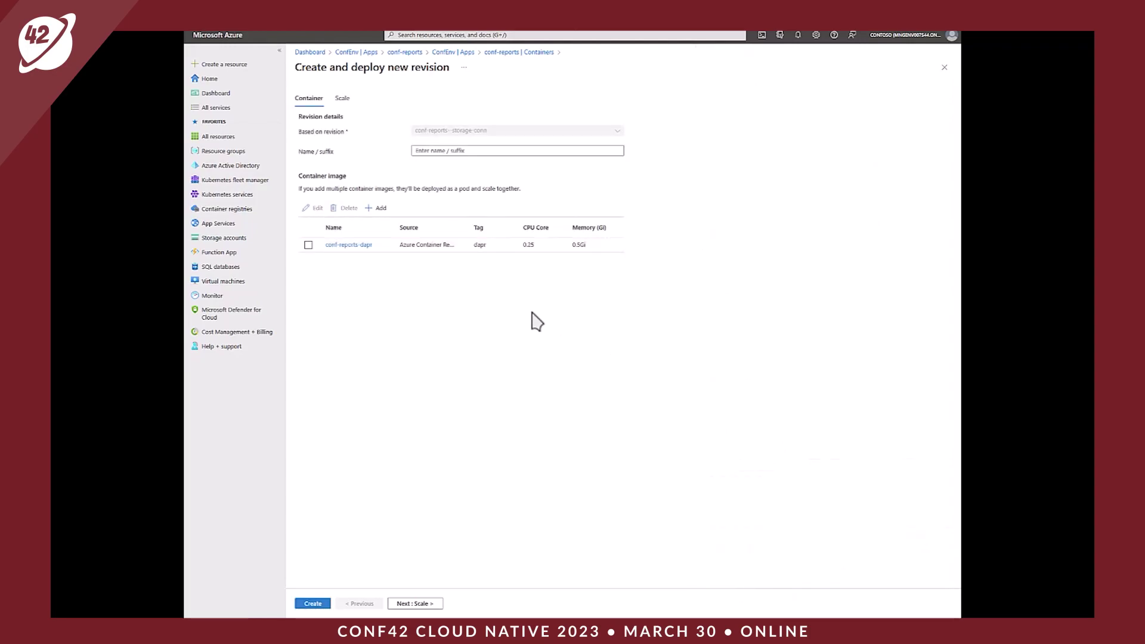
Step: Deploy the new revision with suffix dapr, then check the app's revisions
{"action": "left_click", "coordinate": [433, 151]}
{"action": "type", "text": "c"}
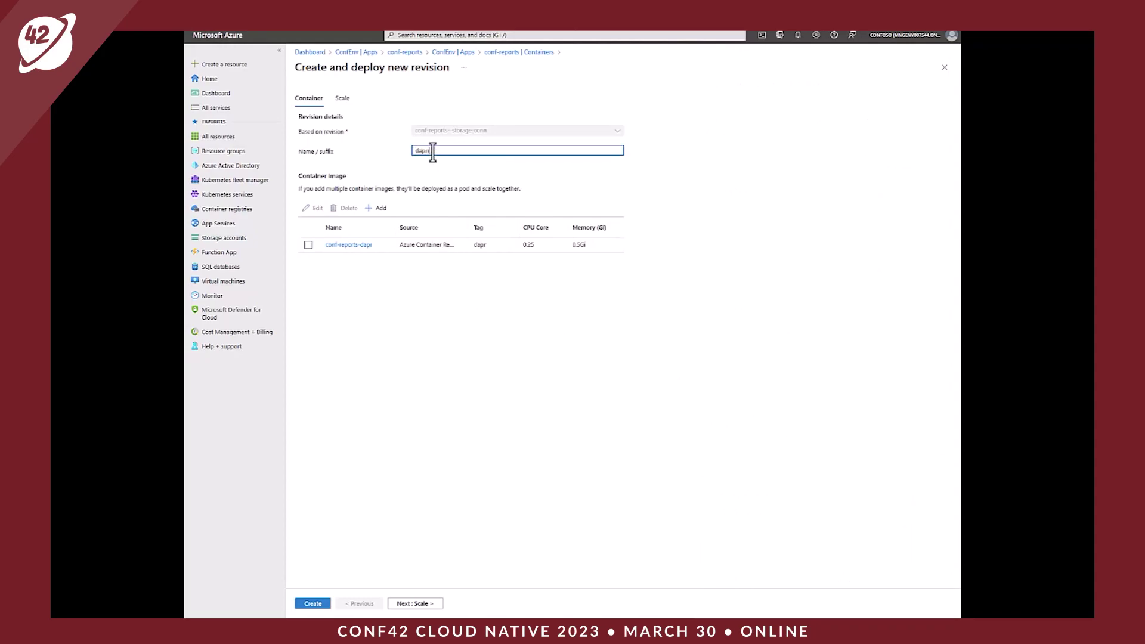
{"action": "left_click", "coordinate": [312, 603]}
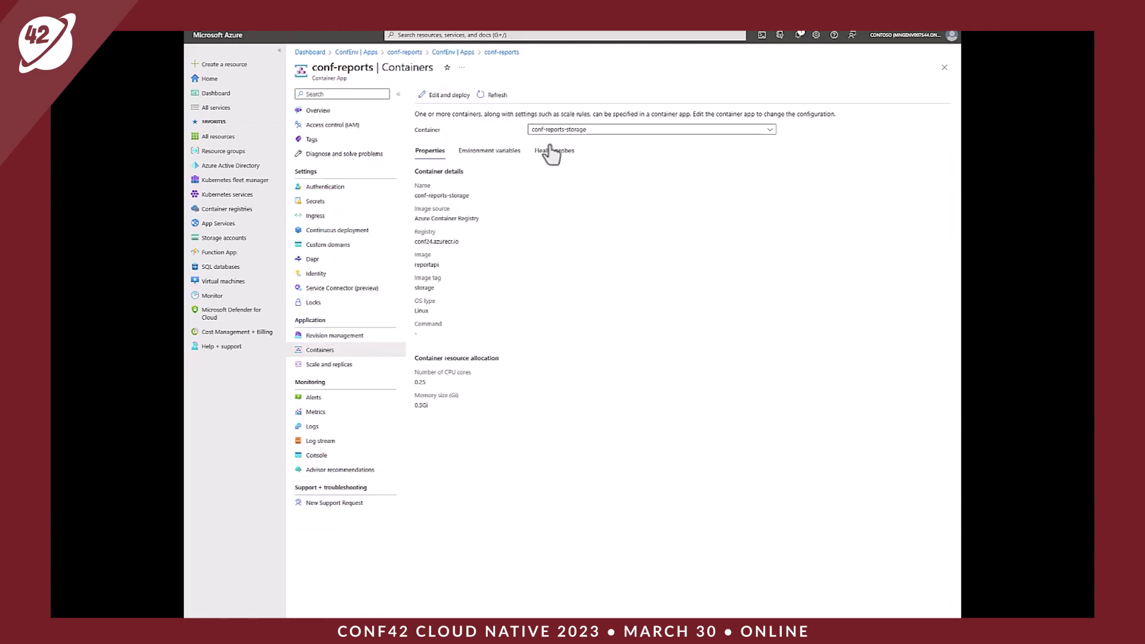
{"action": "left_click", "coordinate": [335, 335]}
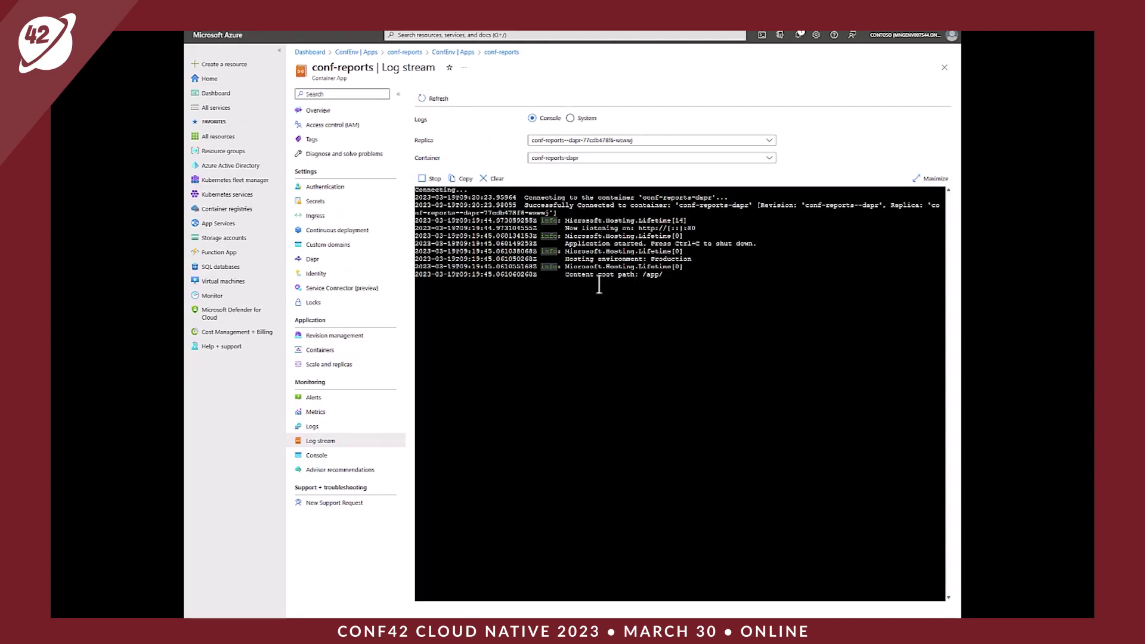
Step: View and clear the daprd sidecar log, switch back to conf-reports-dapr, then open Overview
{"action": "left_click", "coordinate": [597, 160]}
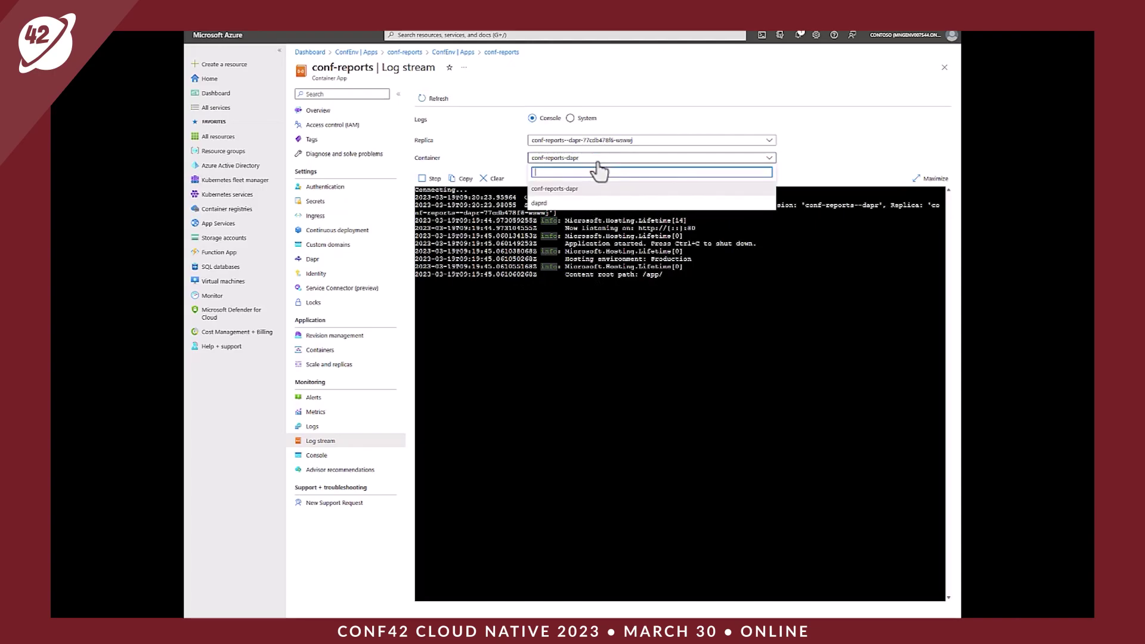
{"action": "left_click", "coordinate": [539, 204]}
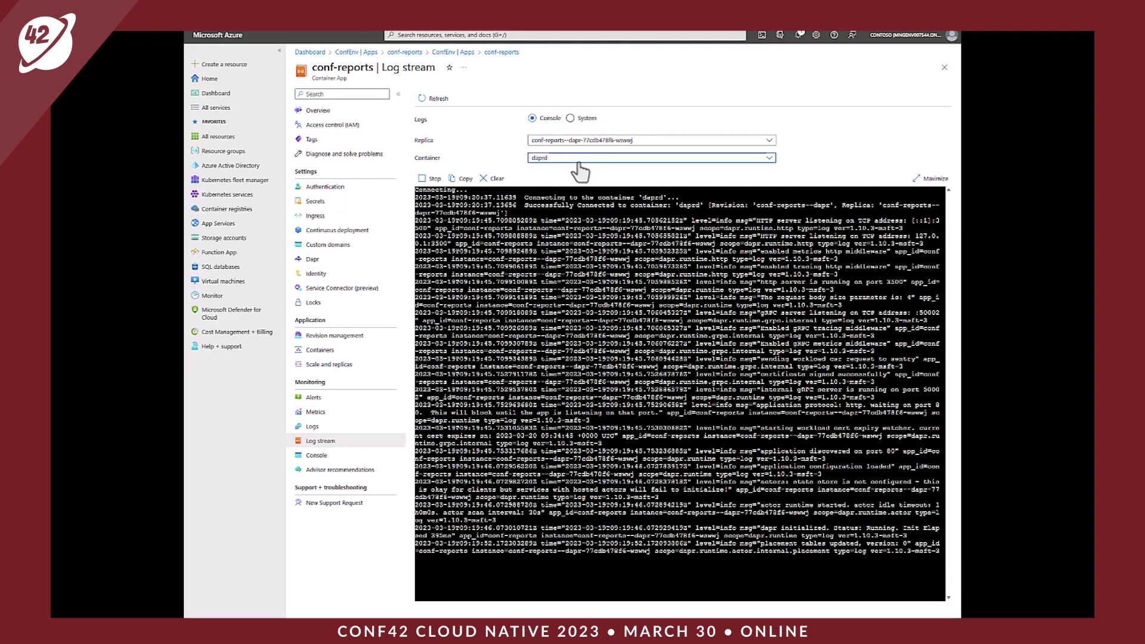
{"action": "left_click", "coordinate": [497, 179]}
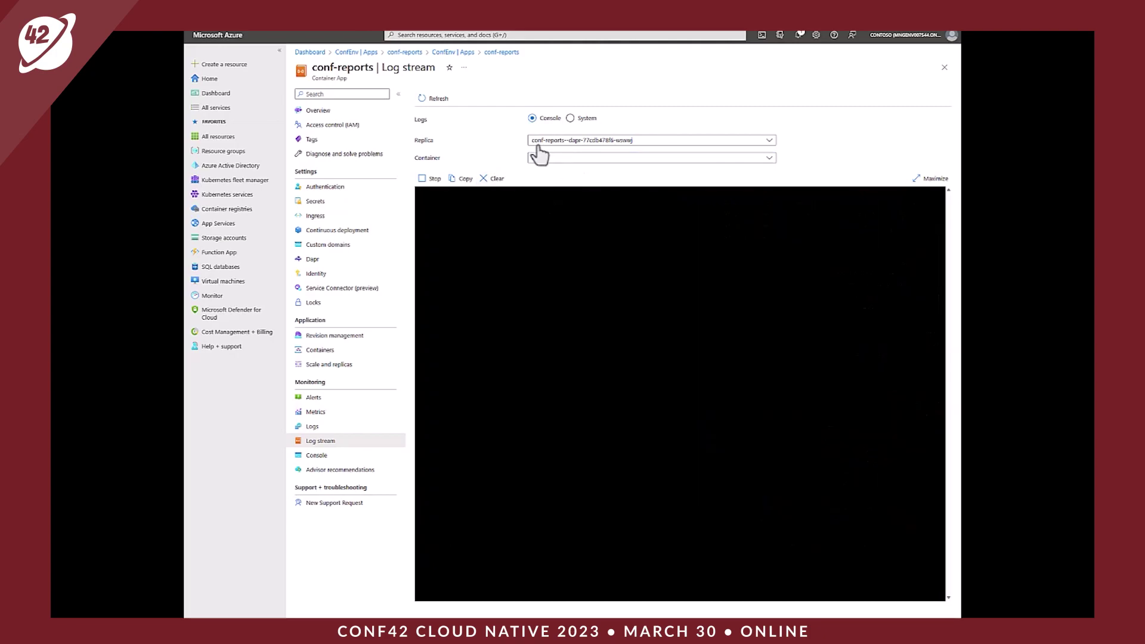
{"action": "left_click", "coordinate": [537, 157]}
{"action": "left_click", "coordinate": [543, 194]}
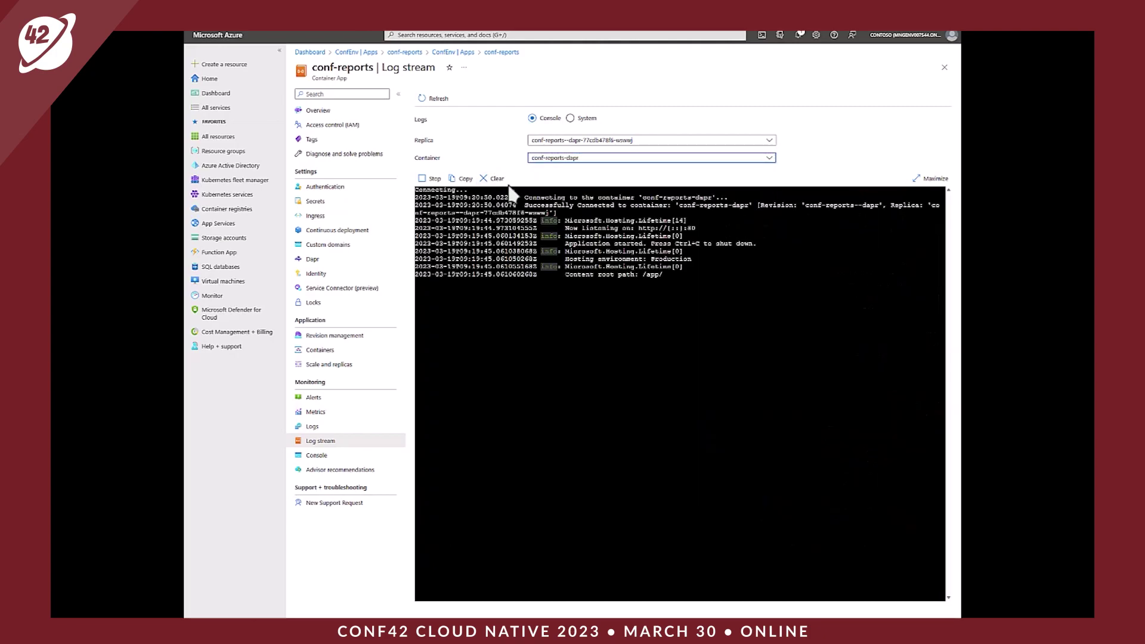
{"action": "left_click", "coordinate": [335, 112]}
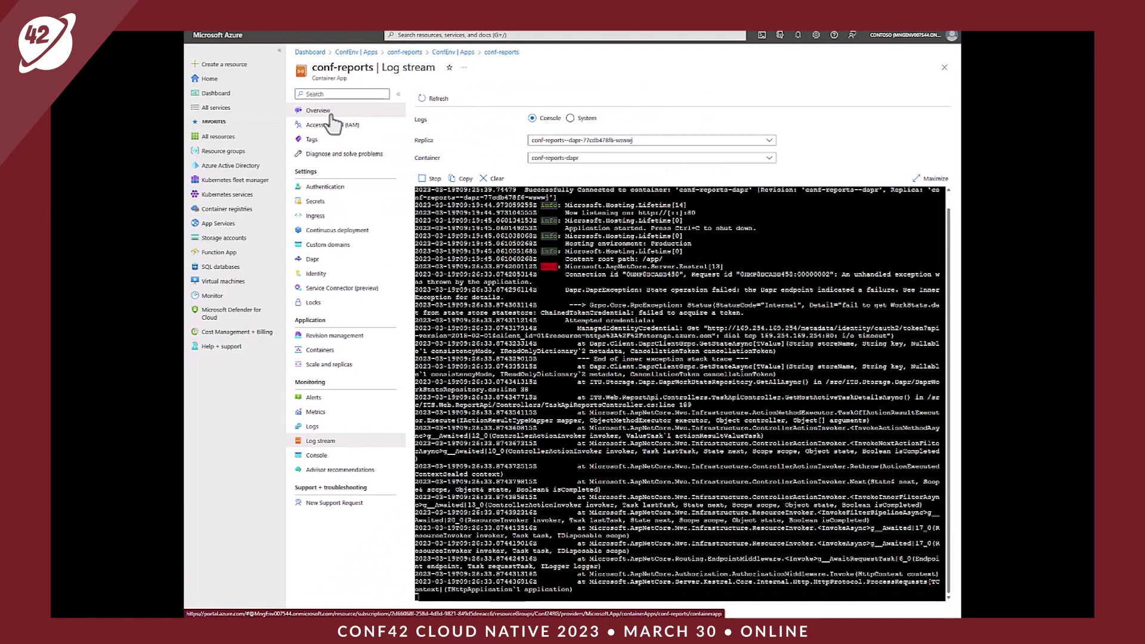
Step: Highlight the identity token endpoint and 'failed to acquire a token' errors in conf-reports-dapr logs
{"action": "left_click", "coordinate": [332, 112]}
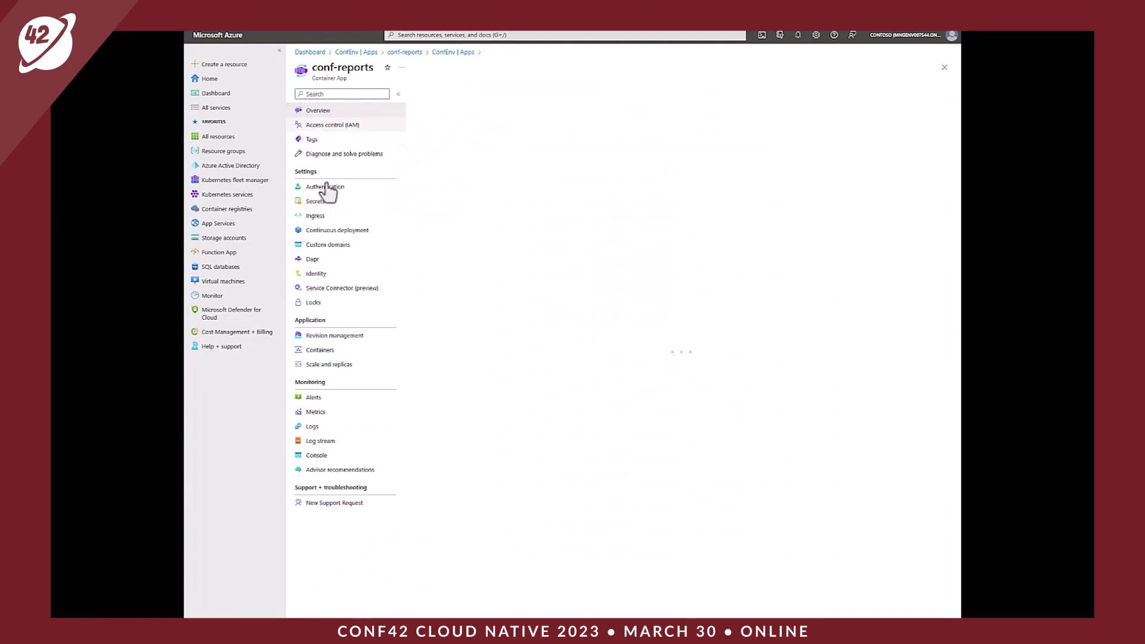
{"action": "left_click", "coordinate": [320, 441]}
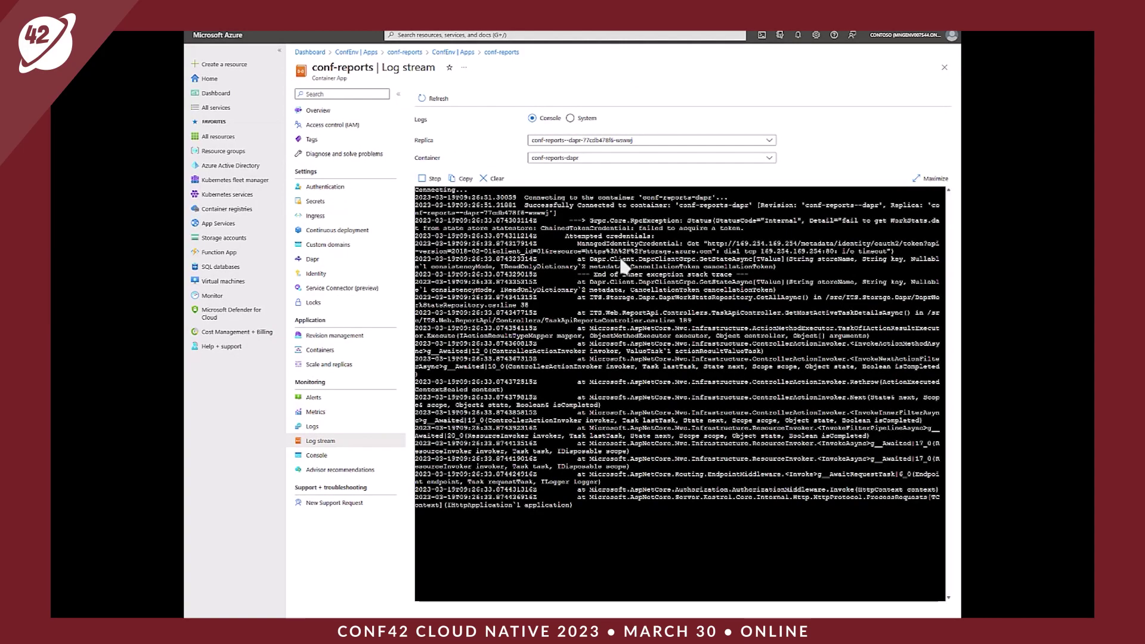
{"action": "left_click_drag", "start_coordinate": [524, 205], "coordinate": [797, 313]}
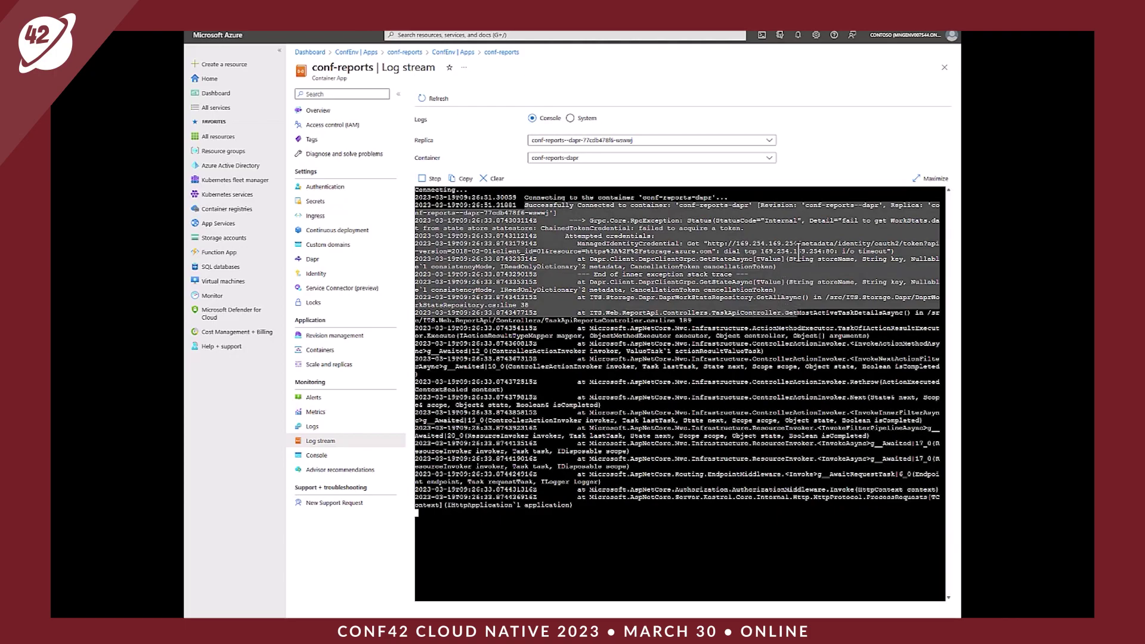
{"action": "left_click", "coordinate": [798, 250]}
{"action": "left_click_drag", "start_coordinate": [833, 243], "coordinate": [912, 244]}
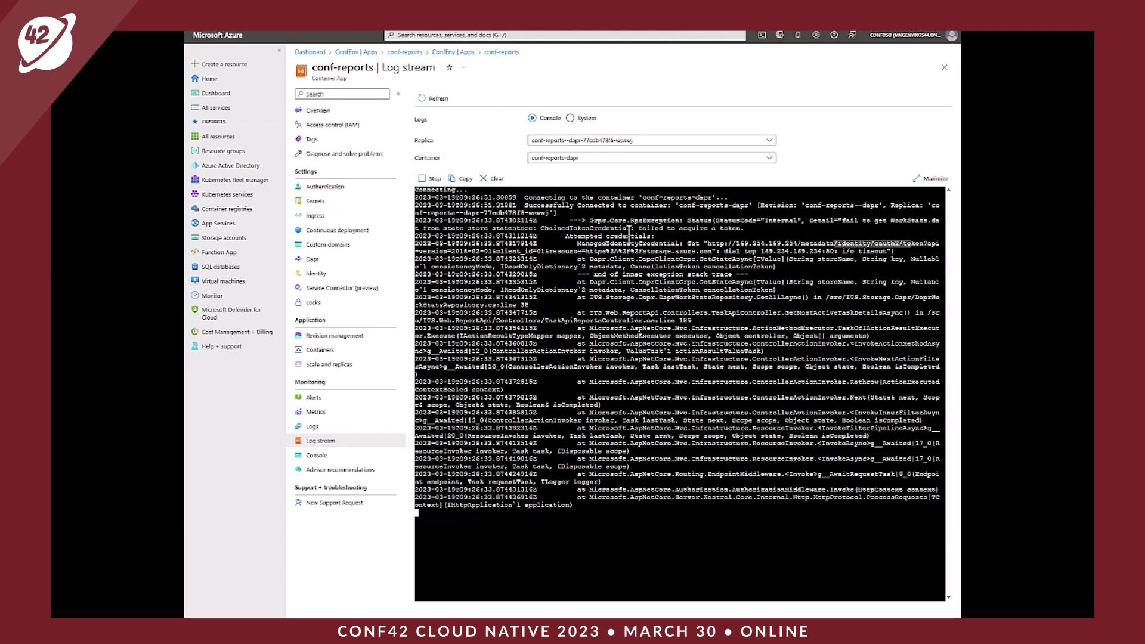
{"action": "left_click_drag", "start_coordinate": [638, 228], "coordinate": [746, 227]}
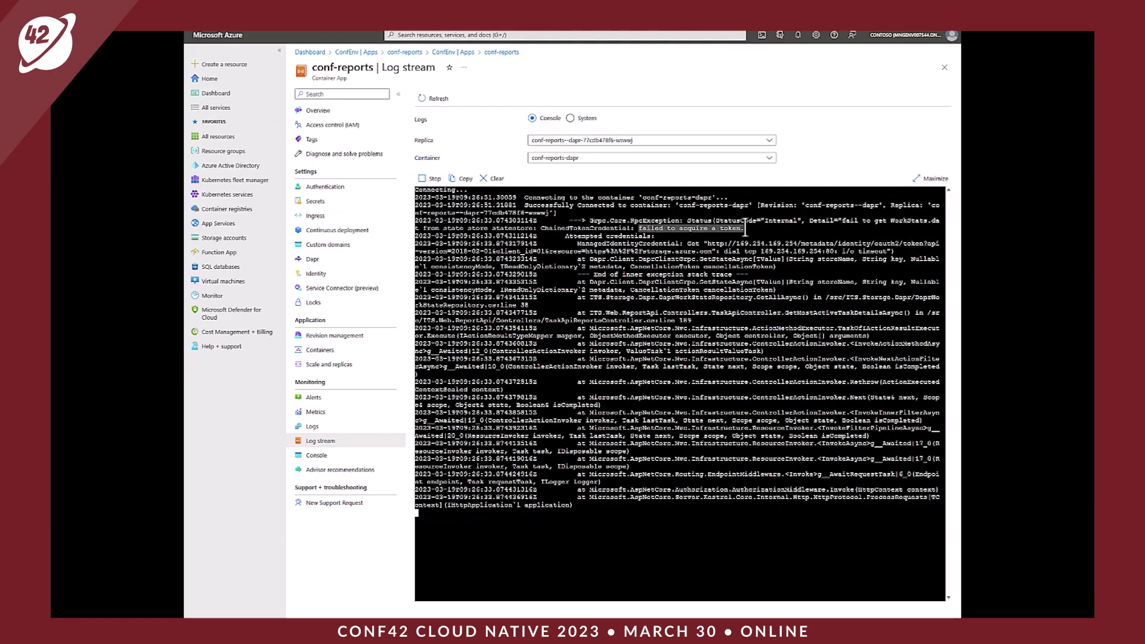
Step: Switch the log stream to daprd and highlight the app id in its log
{"action": "left_click", "coordinate": [626, 158]}
{"action": "left_click", "coordinate": [601, 200]}
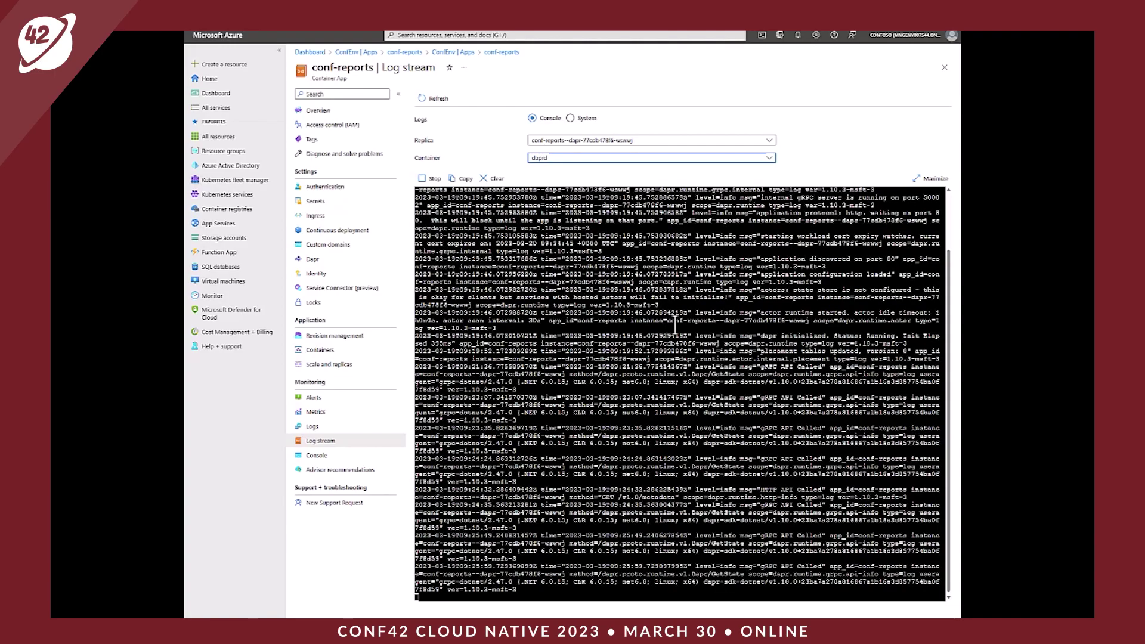
{"action": "left_click_drag", "start_coordinate": [622, 244], "coordinate": [880, 244]}
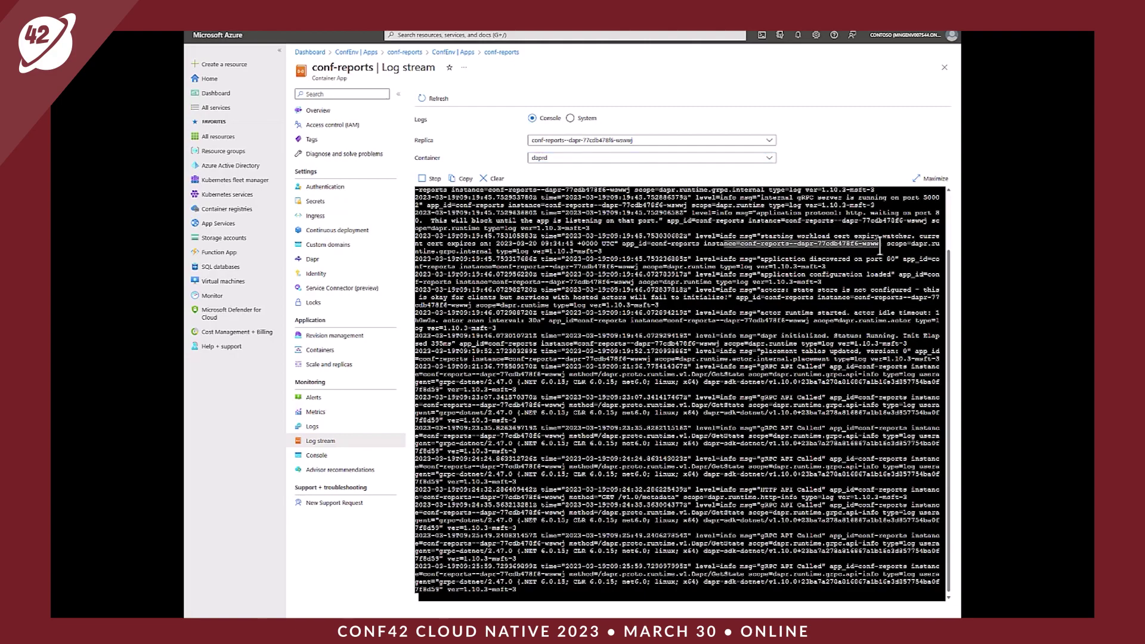
{"action": "left_click", "coordinate": [483, 250]}
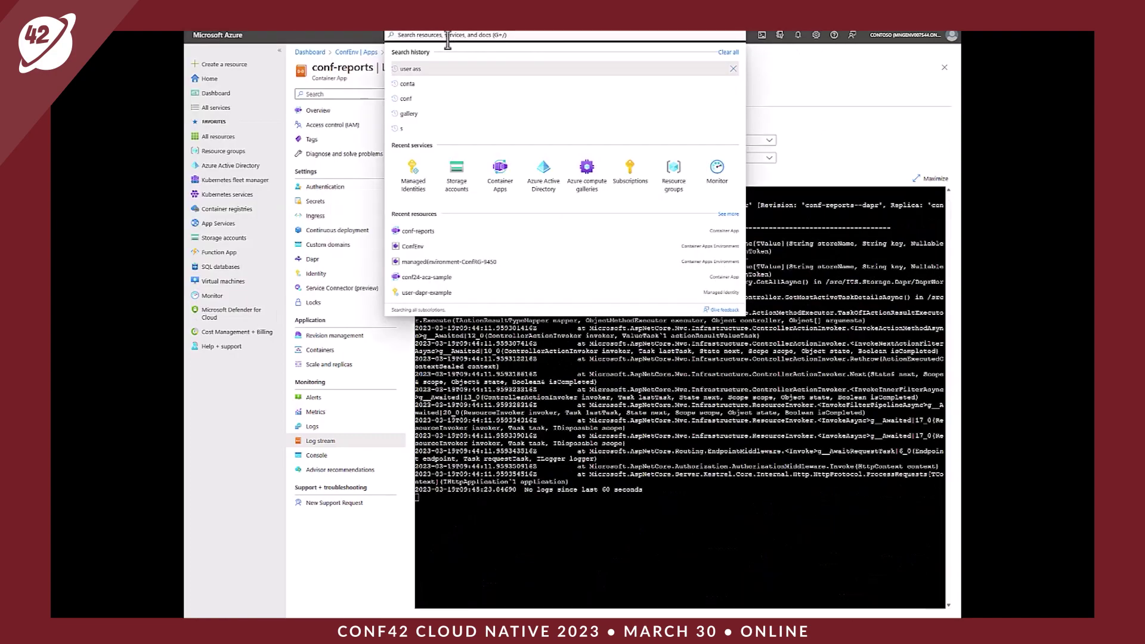
Step: Start a new user-assigned managed identity in resource group Conf24RG and region West Europe
{"action": "type", "text": "managed"}
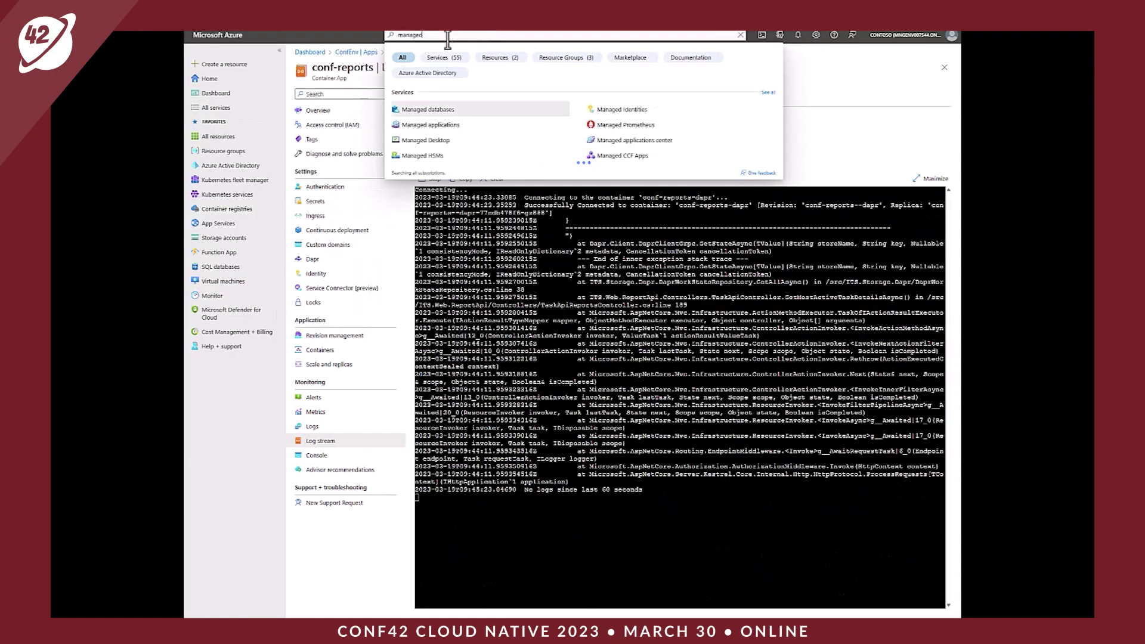
{"action": "left_click", "coordinate": [620, 114]}
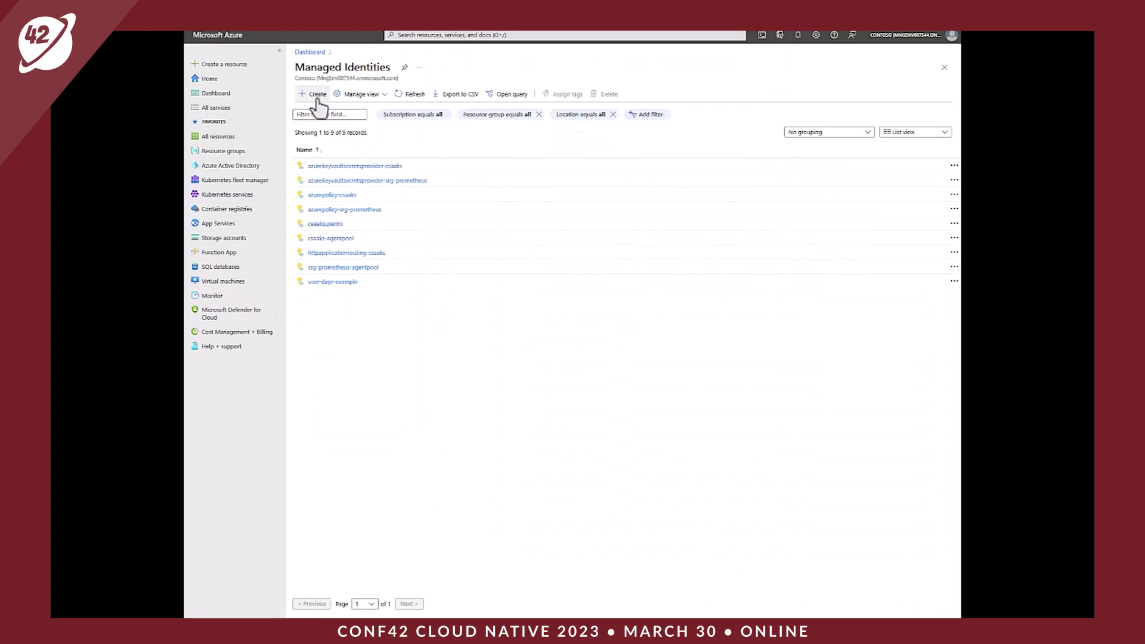
{"action": "left_click", "coordinate": [317, 99]}
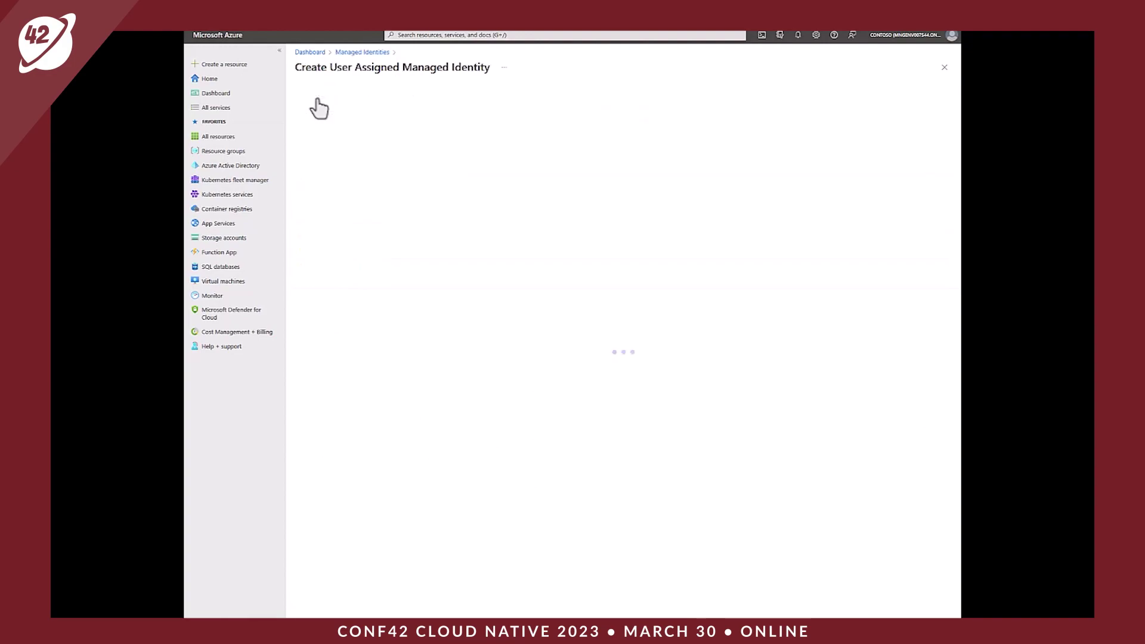
{"action": "left_click", "coordinate": [448, 178]}
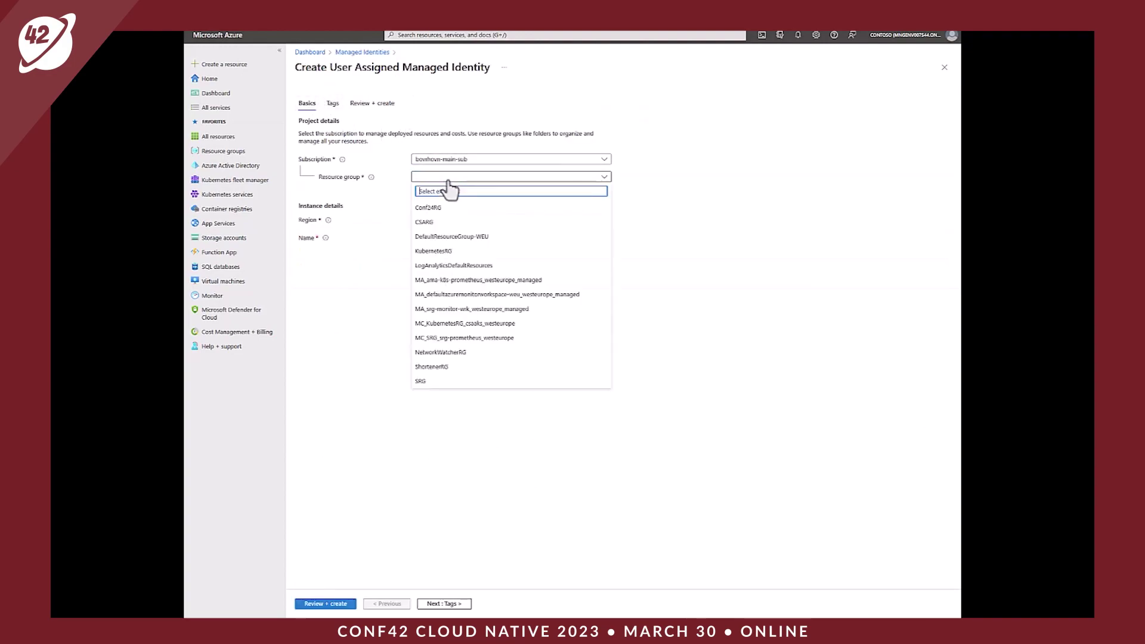
{"action": "left_click", "coordinate": [430, 208]}
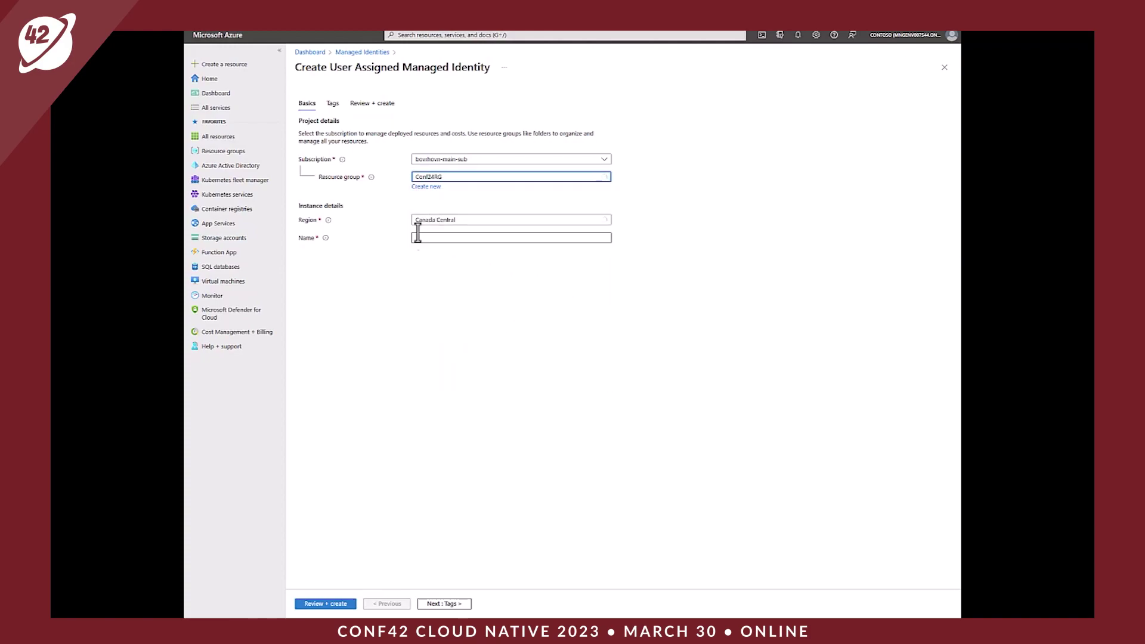
{"action": "left_click", "coordinate": [433, 220]}
{"action": "type", "text": "wes"}
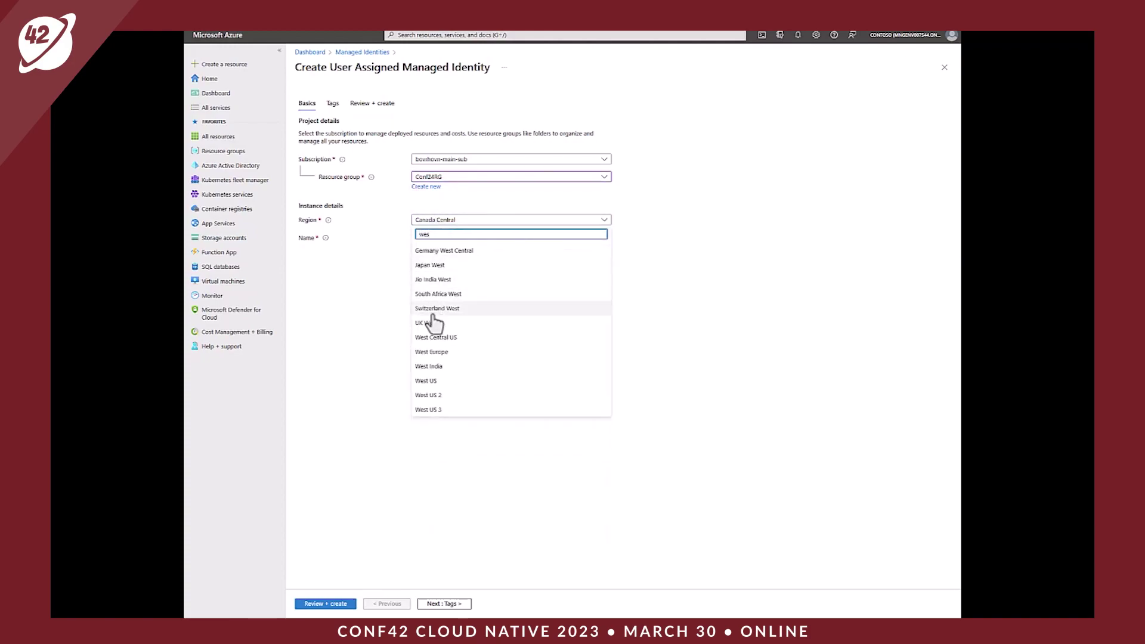
{"action": "left_click", "coordinate": [434, 351]}
Step: Name it report-dapr-user-identity, run Review + create validation, then open conf24datastorage
{"action": "left_click", "coordinate": [441, 237]}
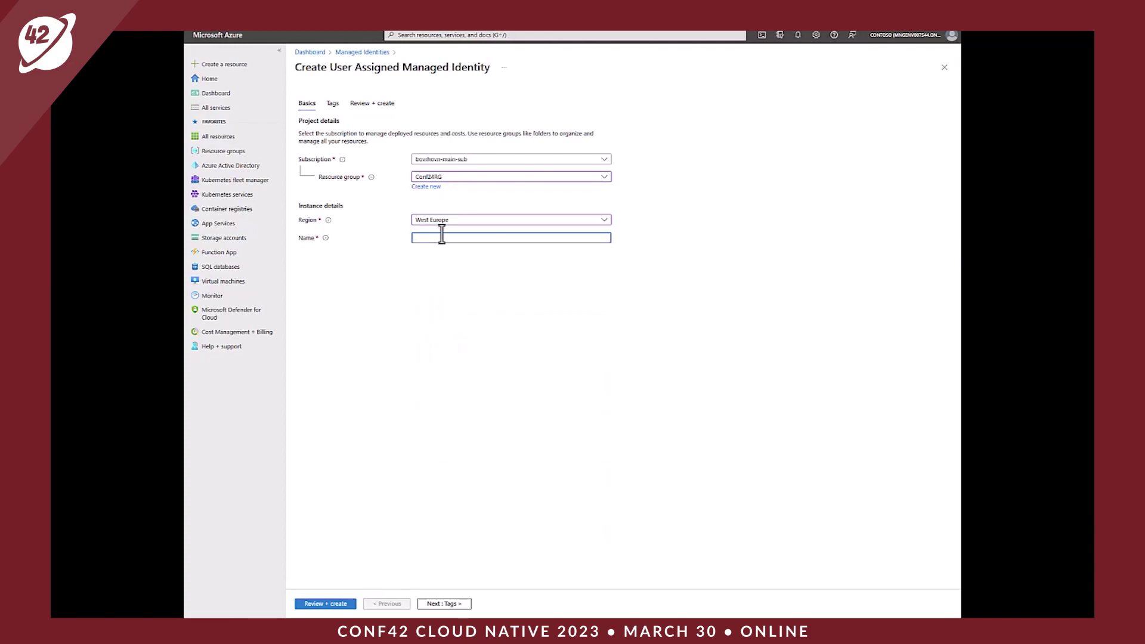
{"action": "key", "text": "ctrl+v"}
{"action": "left_click", "coordinate": [443, 603]}
{"action": "left_click", "coordinate": [331, 604]}
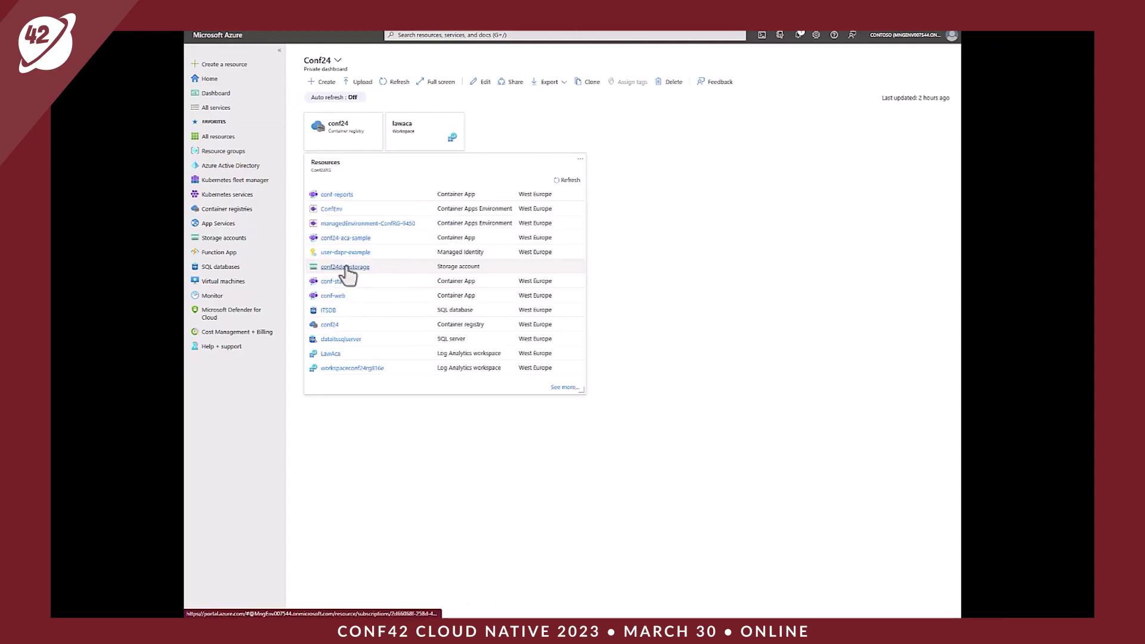
{"action": "left_click", "coordinate": [346, 267]}
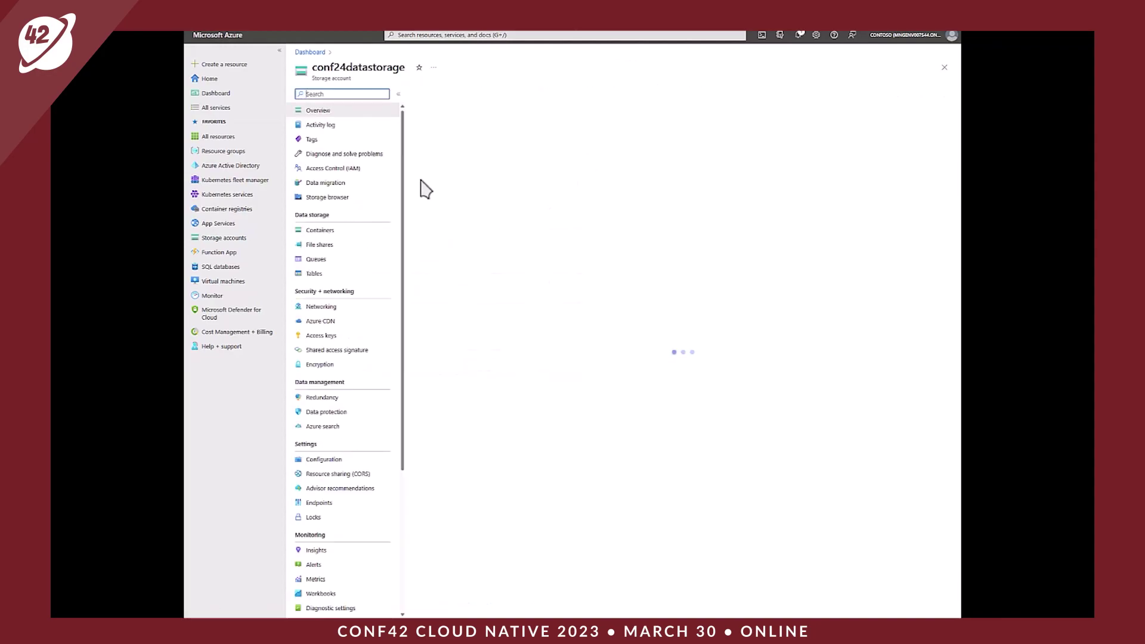
Step: Begin a role assignment on conf24datastorage with the Storage Blob Data Contributor role
{"action": "left_click", "coordinate": [321, 169]}
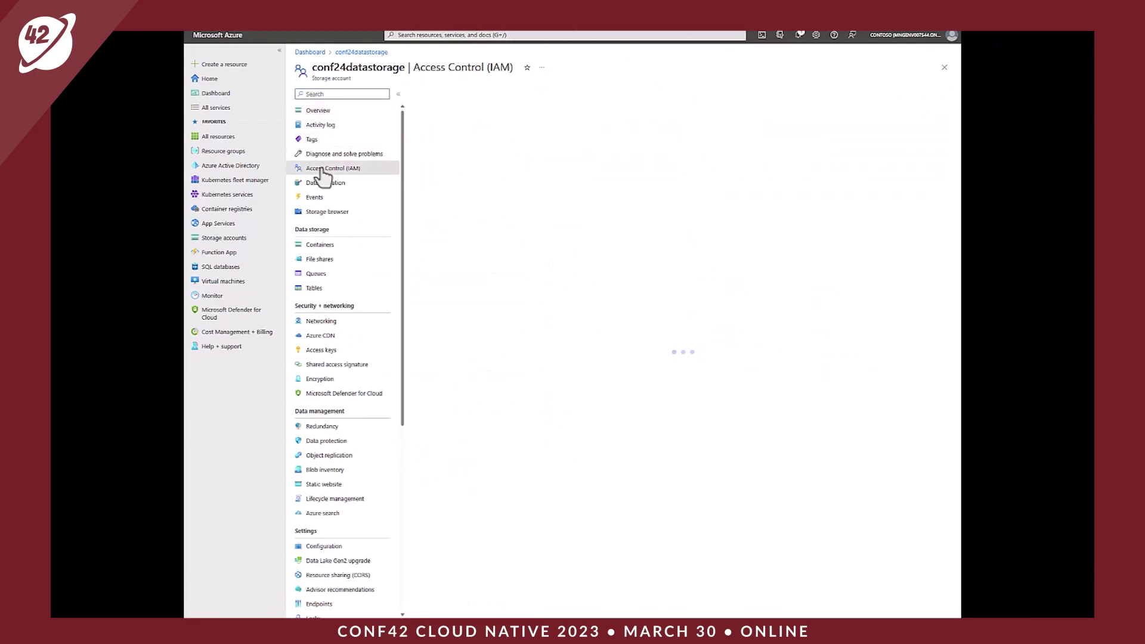
{"action": "left_click", "coordinate": [456, 296]}
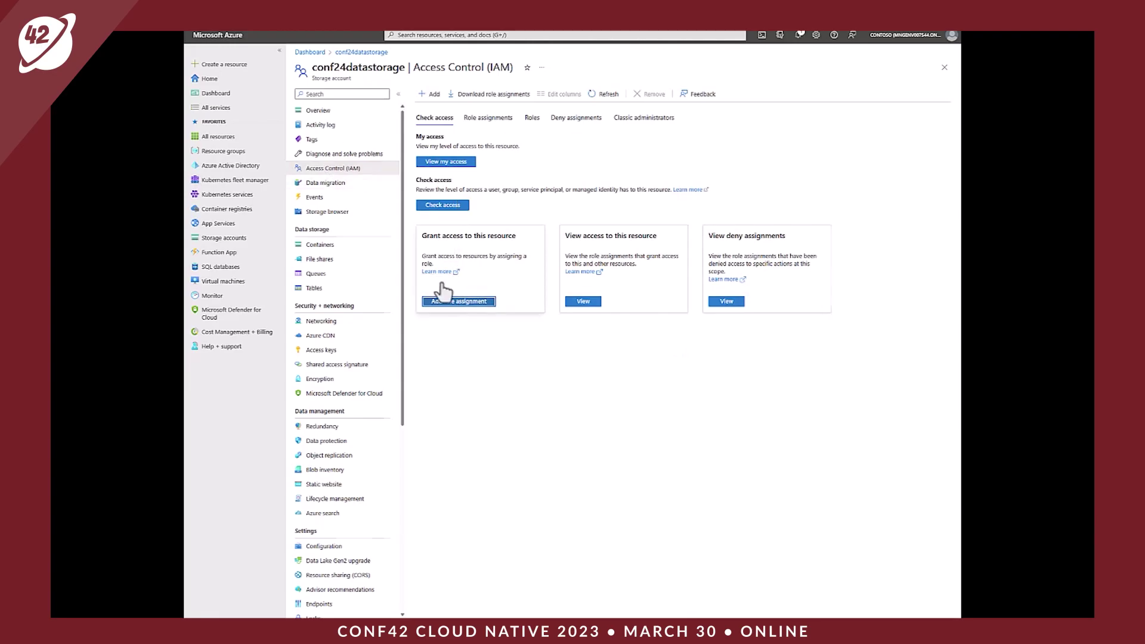
{"action": "type", "text": "blob"}
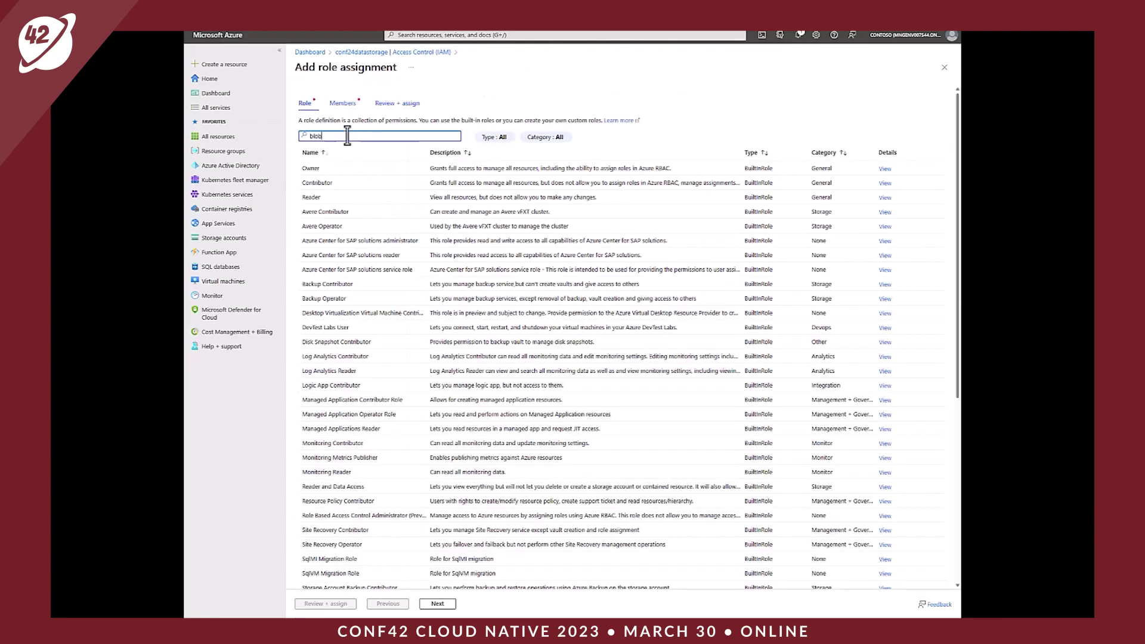
{"action": "left_click", "coordinate": [369, 167]}
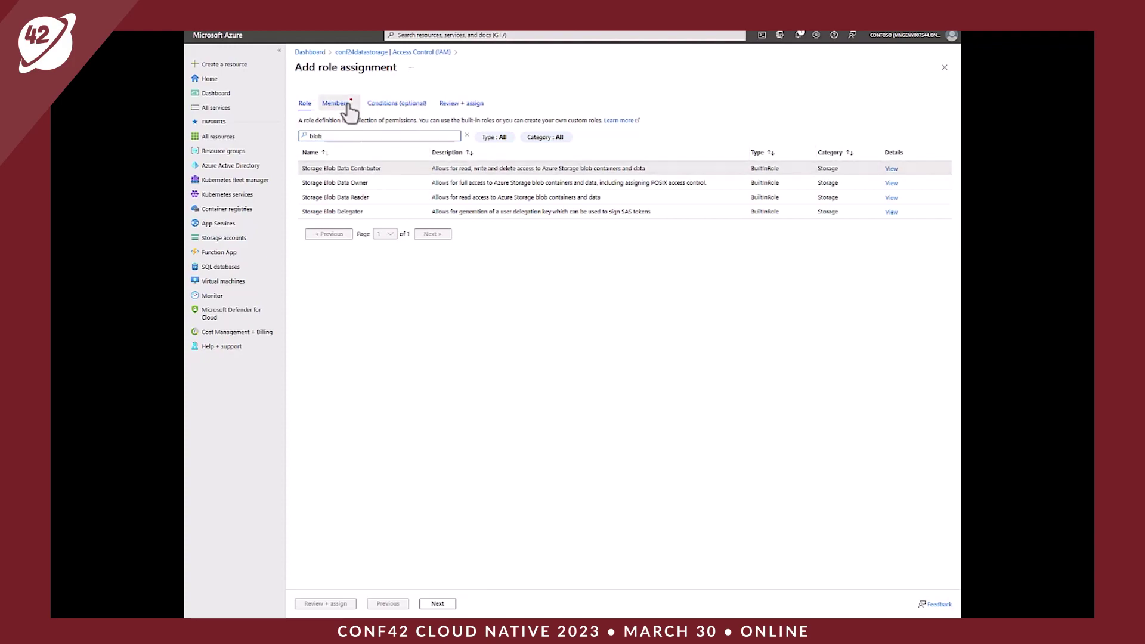
Step: Assign the role to user-assigned managed identity report-dapr-user-identity and submit it
{"action": "left_click", "coordinate": [337, 104]}
{"action": "left_click", "coordinate": [393, 160]}
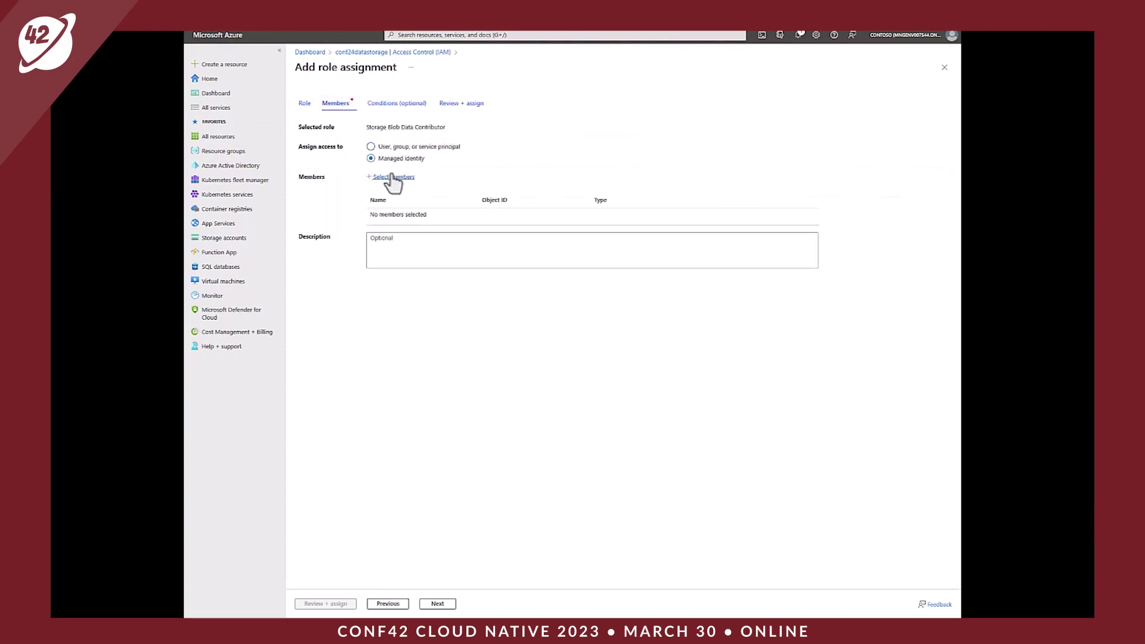
{"action": "left_click", "coordinate": [395, 177]}
{"action": "left_click", "coordinate": [760, 122]}
{"action": "left_click", "coordinate": [756, 148]}
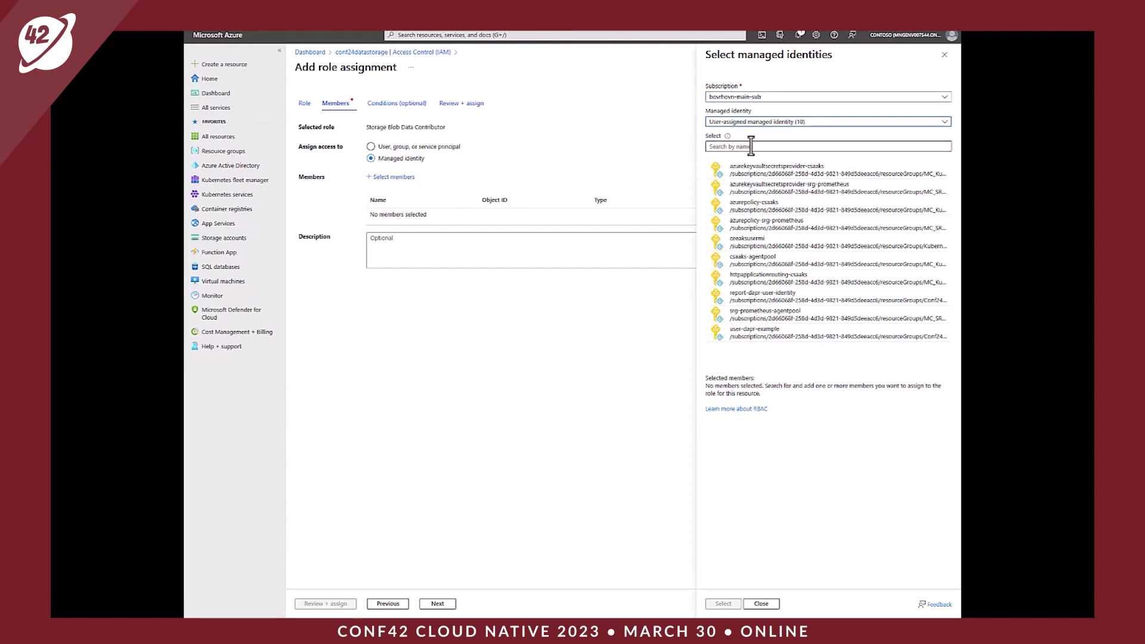
{"action": "left_click", "coordinate": [766, 298]}
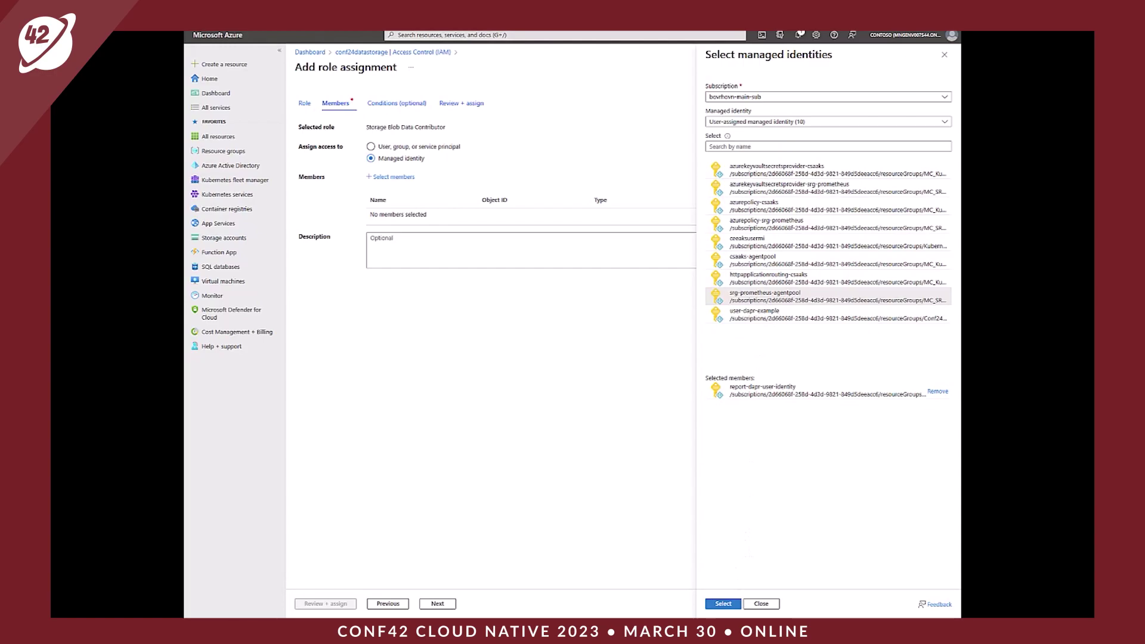
{"action": "left_click", "coordinate": [723, 604]}
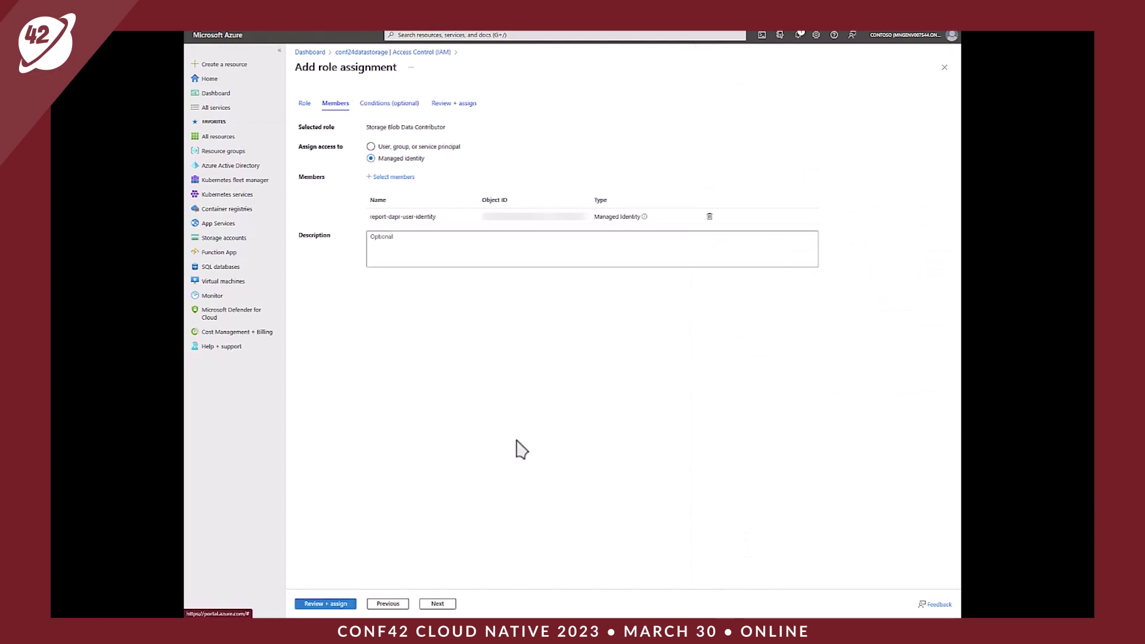
{"action": "left_click", "coordinate": [325, 603]}
{"action": "left_click", "coordinate": [334, 603]}
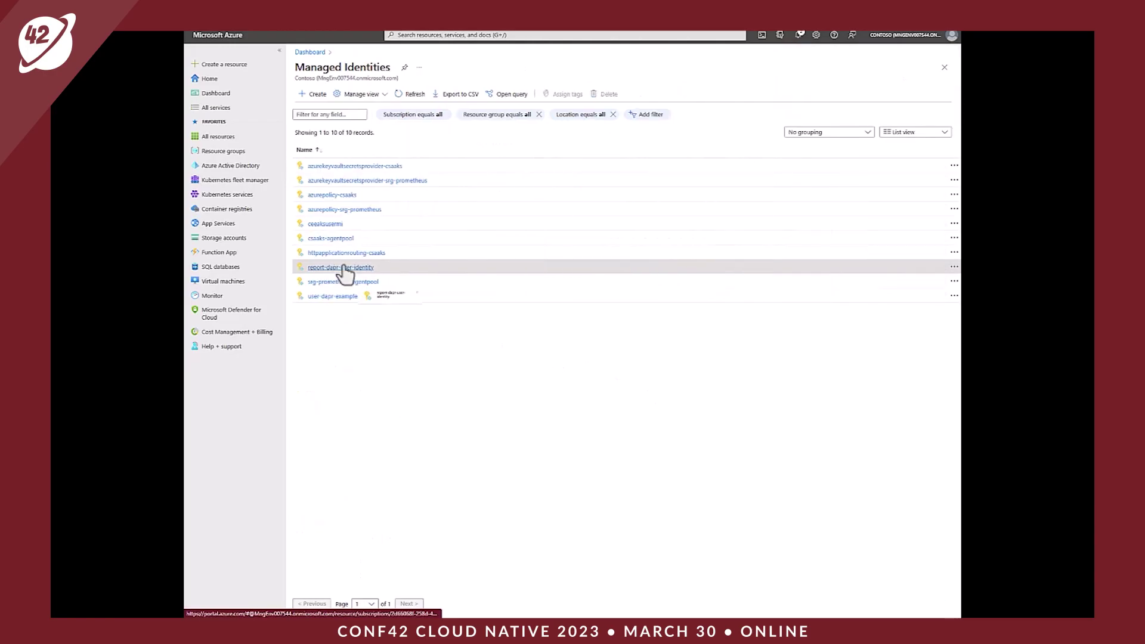
Step: Put report-dapr-user-identity's client ID into ConfEnv statestore's azureClientId metadata and save
{"action": "left_click", "coordinate": [274, 278]}
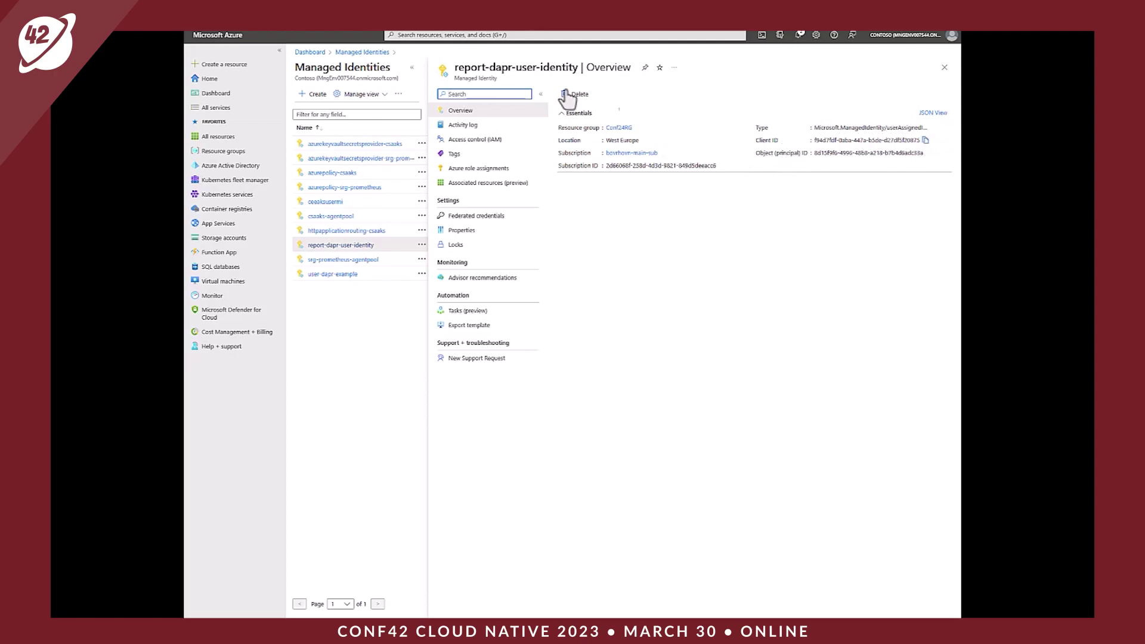
{"action": "left_click", "coordinate": [322, 53]}
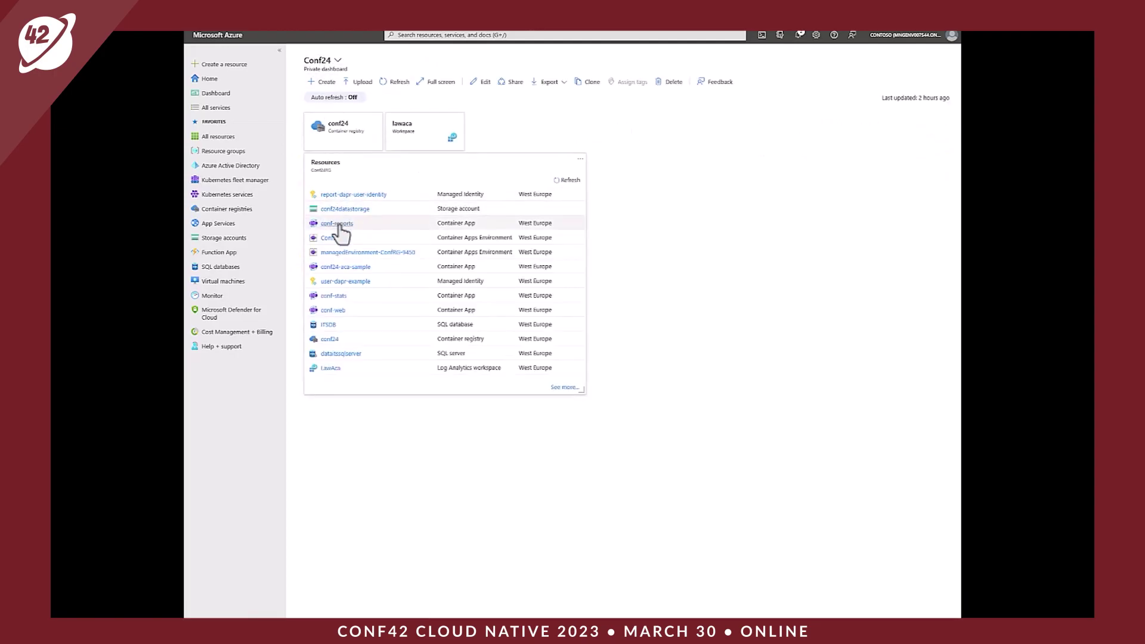
{"action": "left_click", "coordinate": [332, 238]}
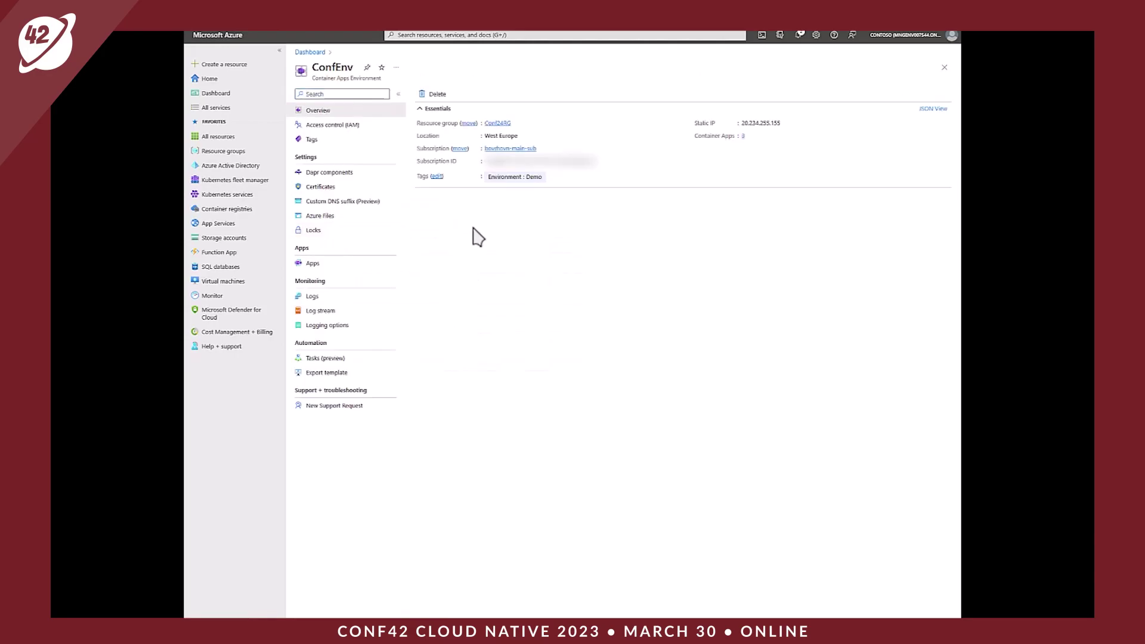
{"action": "left_click", "coordinate": [354, 174]}
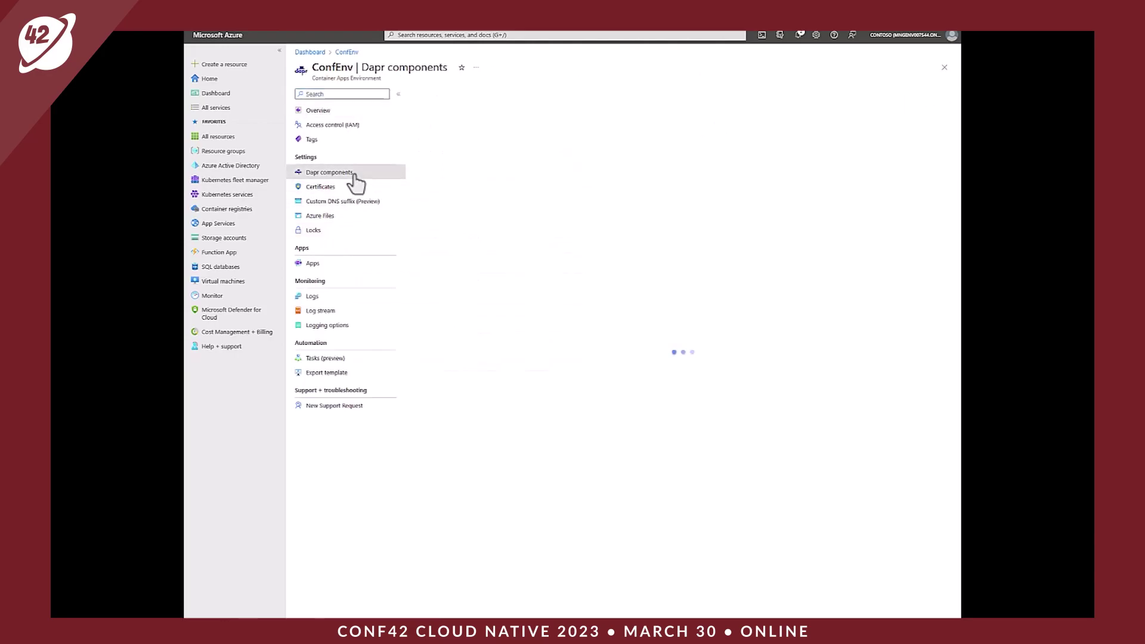
{"action": "left_click", "coordinate": [437, 216]}
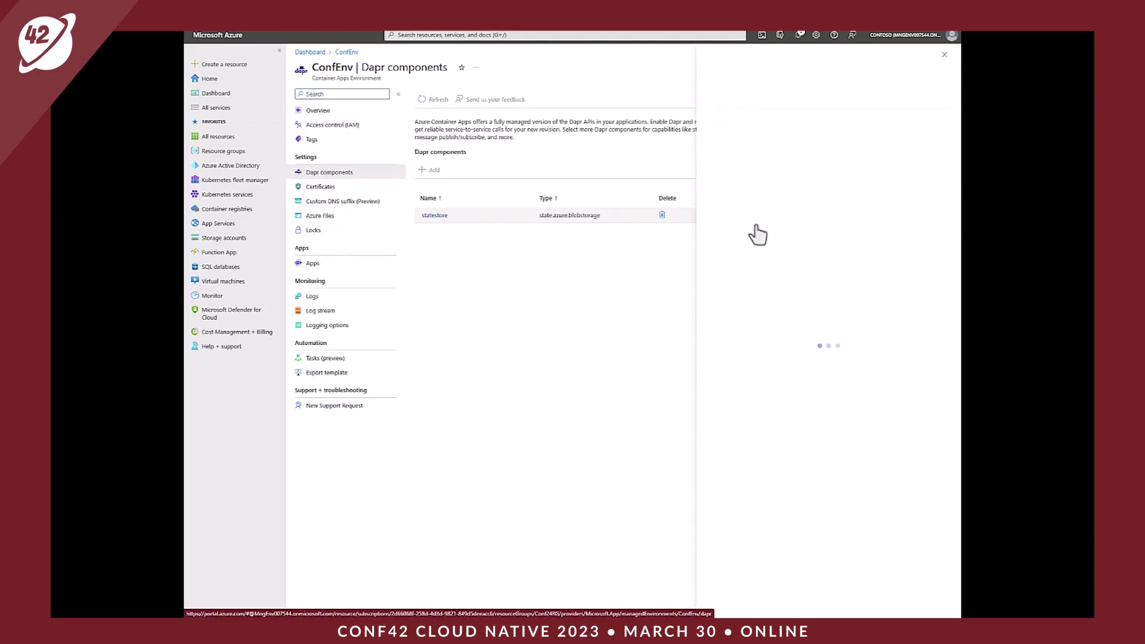
{"action": "left_click", "coordinate": [868, 422]}
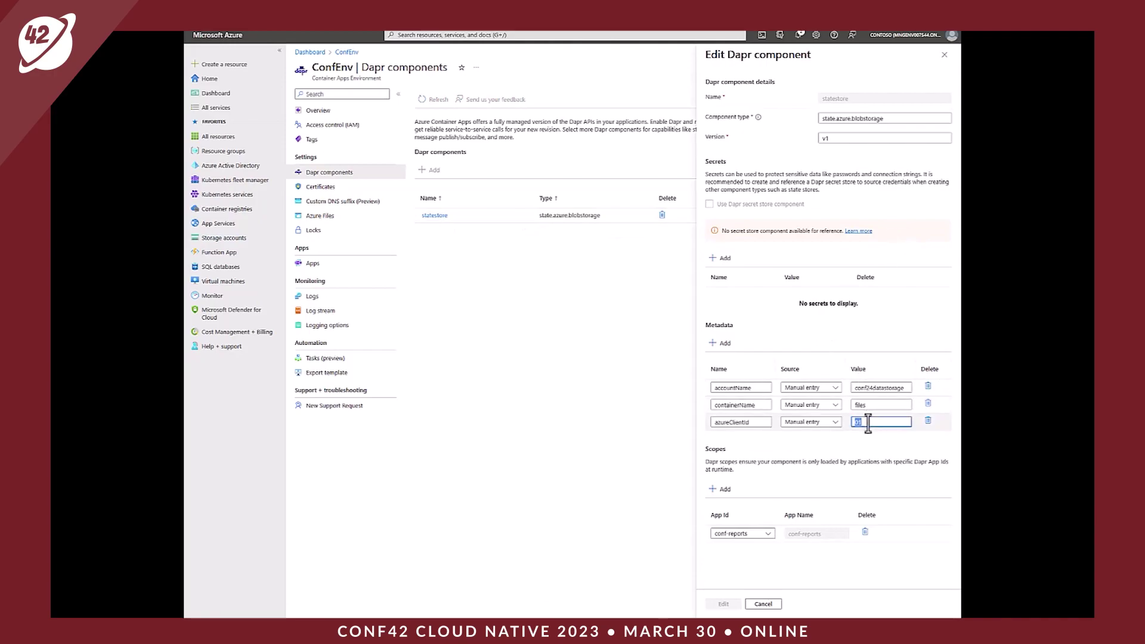
{"action": "key", "text": "ctrl+v"}
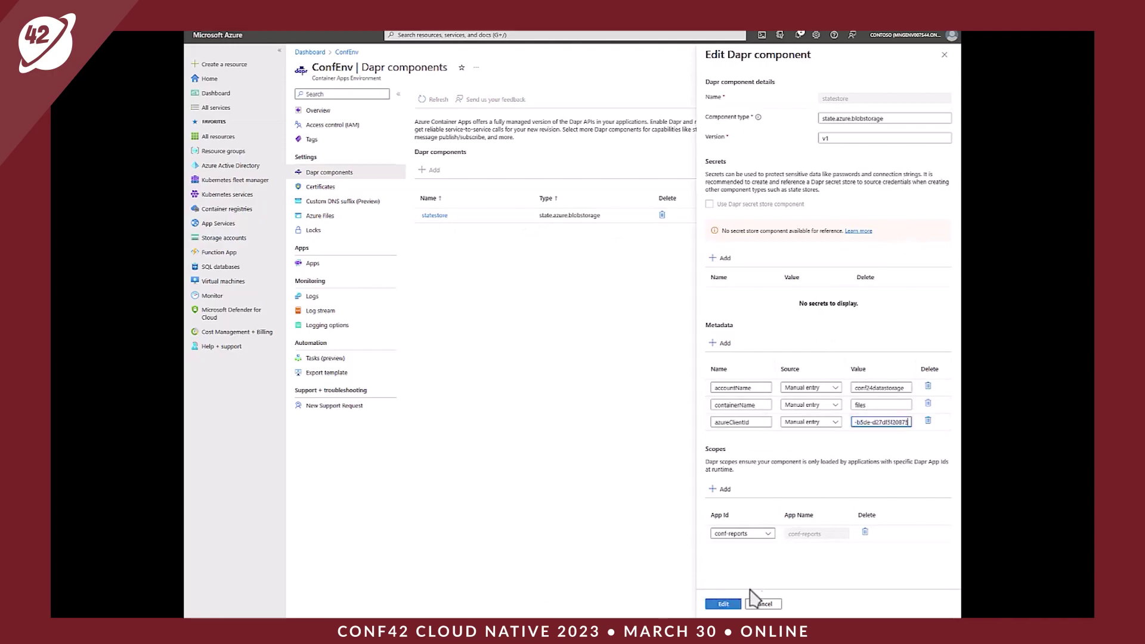
{"action": "left_click", "coordinate": [727, 604]}
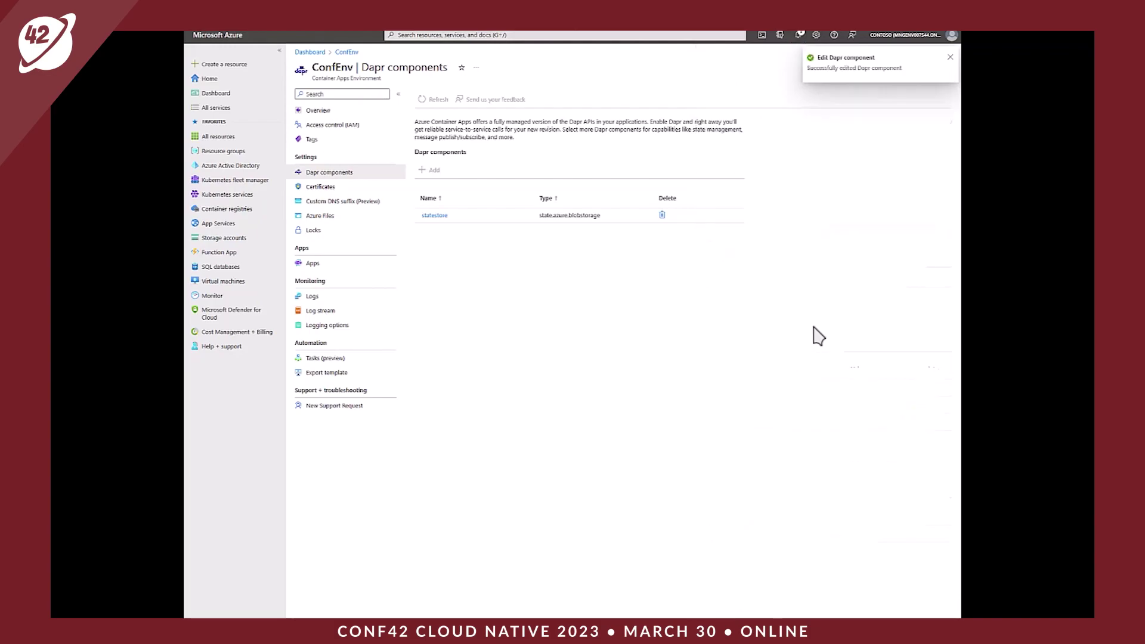
Step: Add report-dapr-user-identity under User assigned identities on the conf-reports container app
{"action": "left_click", "coordinate": [327, 263]}
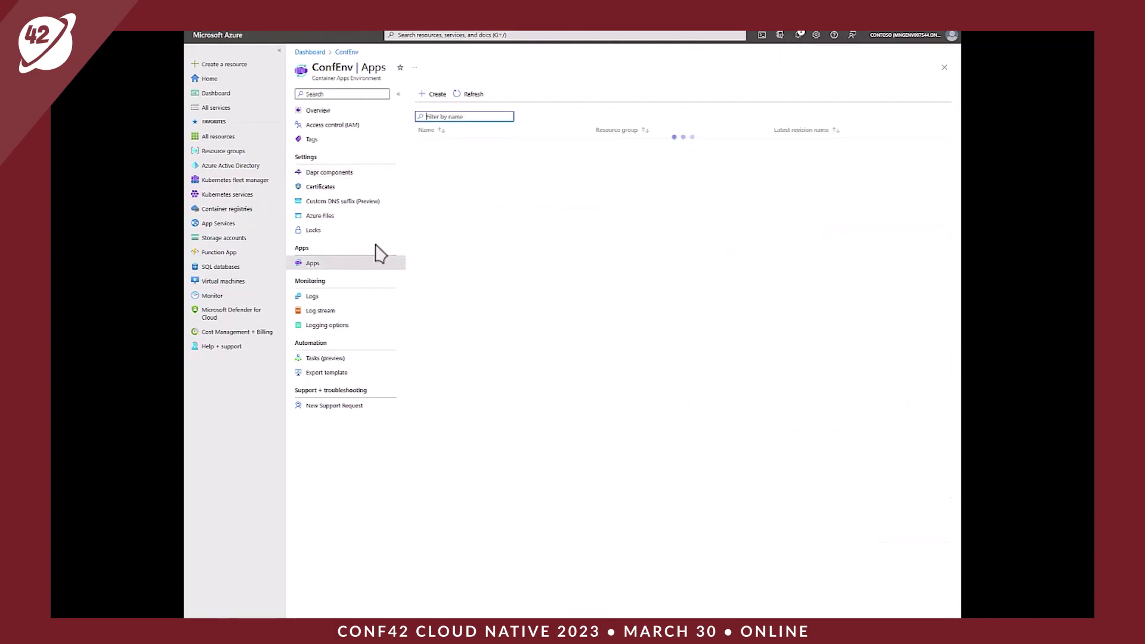
{"action": "left_click", "coordinate": [440, 148]}
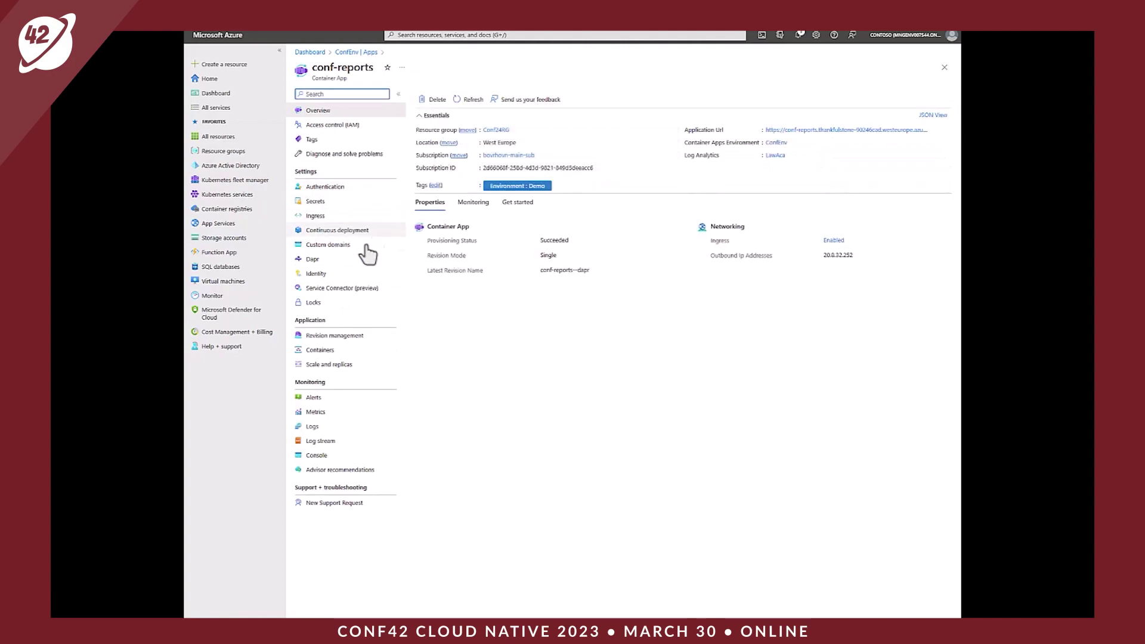
{"action": "left_click", "coordinate": [356, 276]}
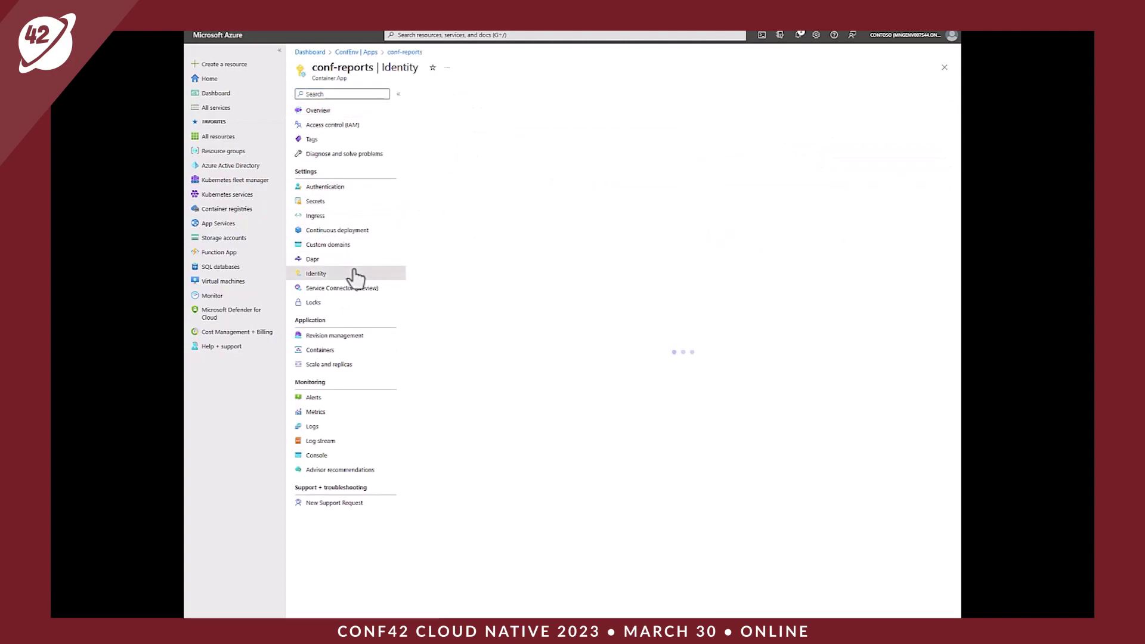
{"action": "left_click", "coordinate": [496, 100]}
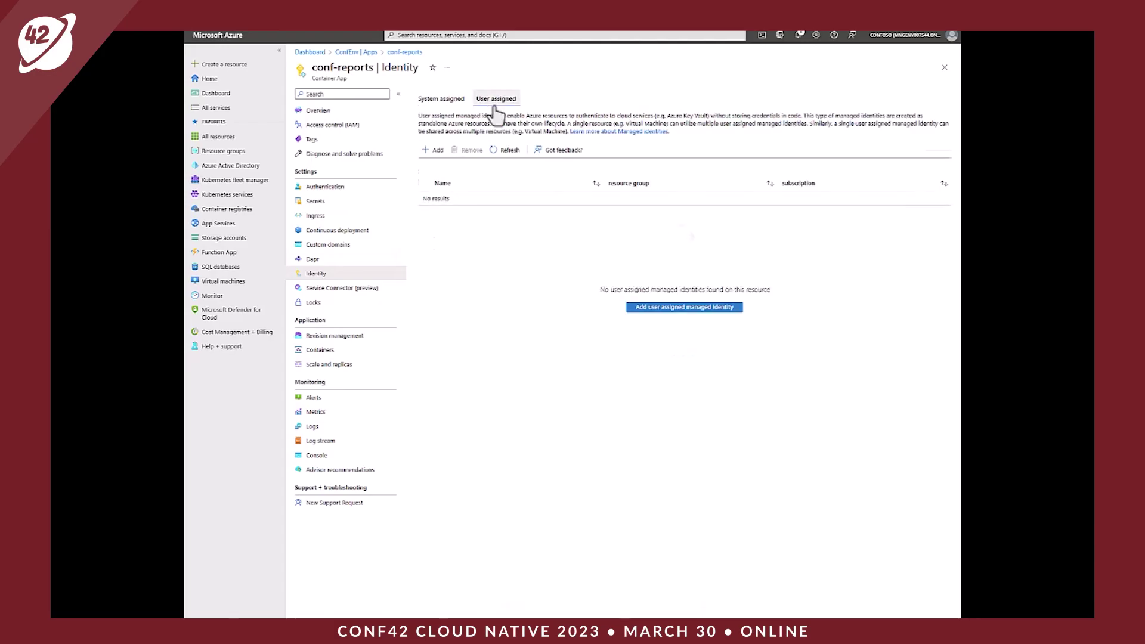
{"action": "left_click", "coordinate": [437, 150]}
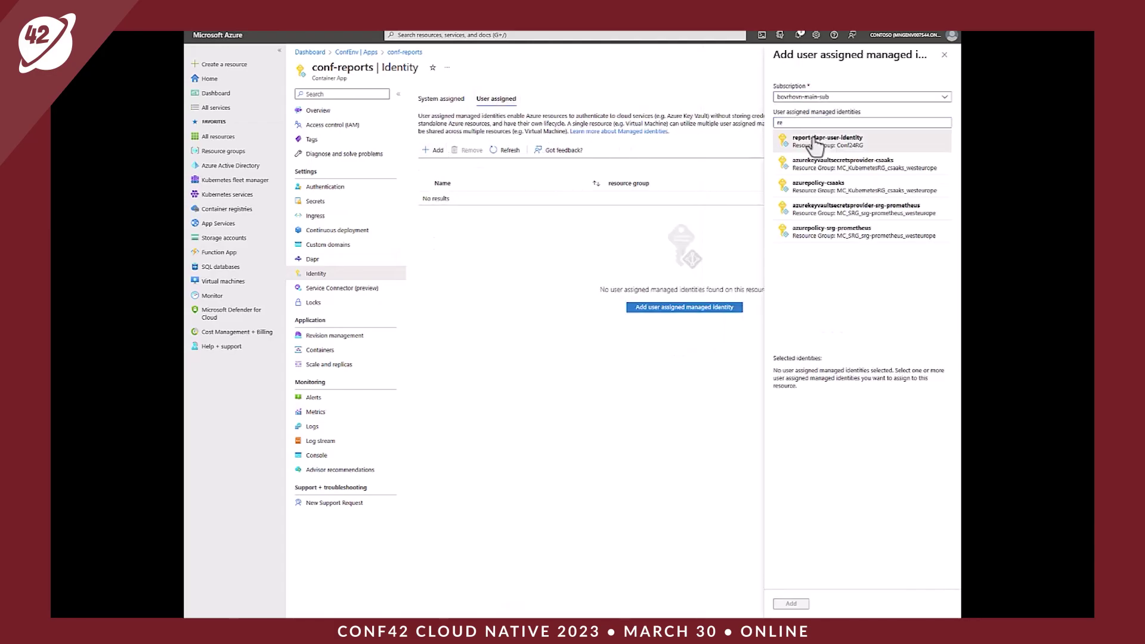
{"action": "left_click", "coordinate": [787, 143]}
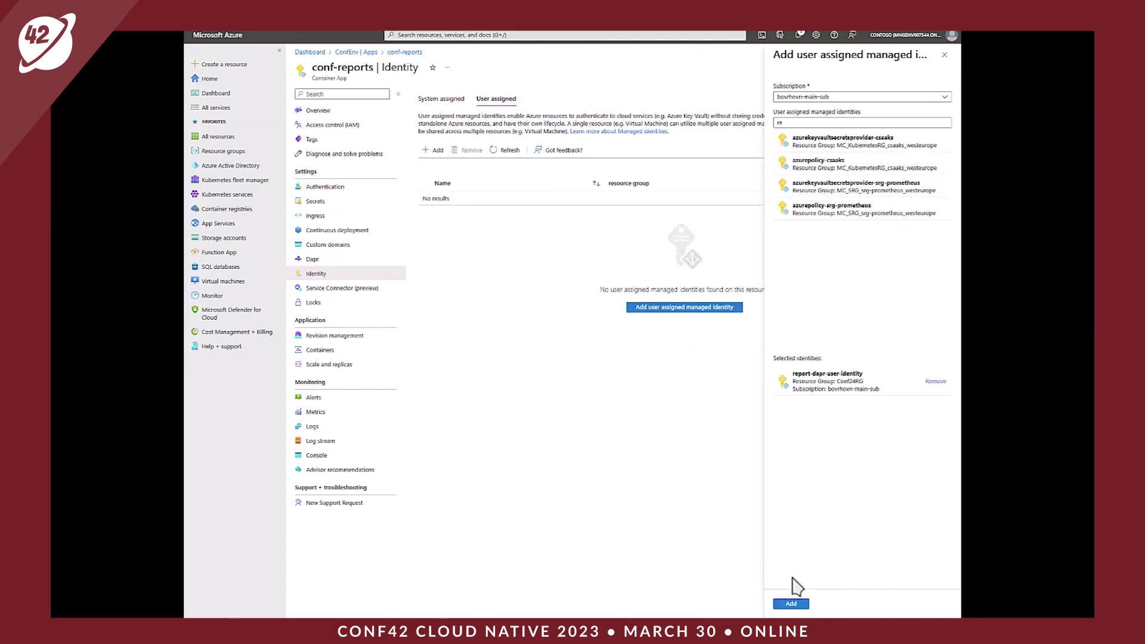
{"action": "left_click", "coordinate": [791, 604]}
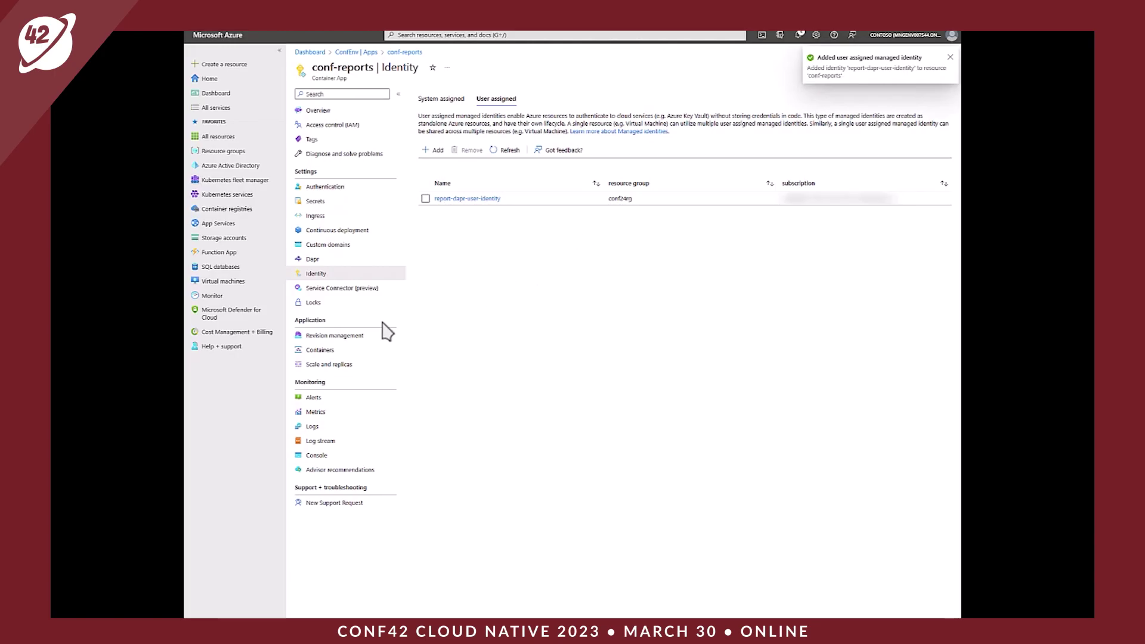
{"action": "left_click", "coordinate": [358, 336]}
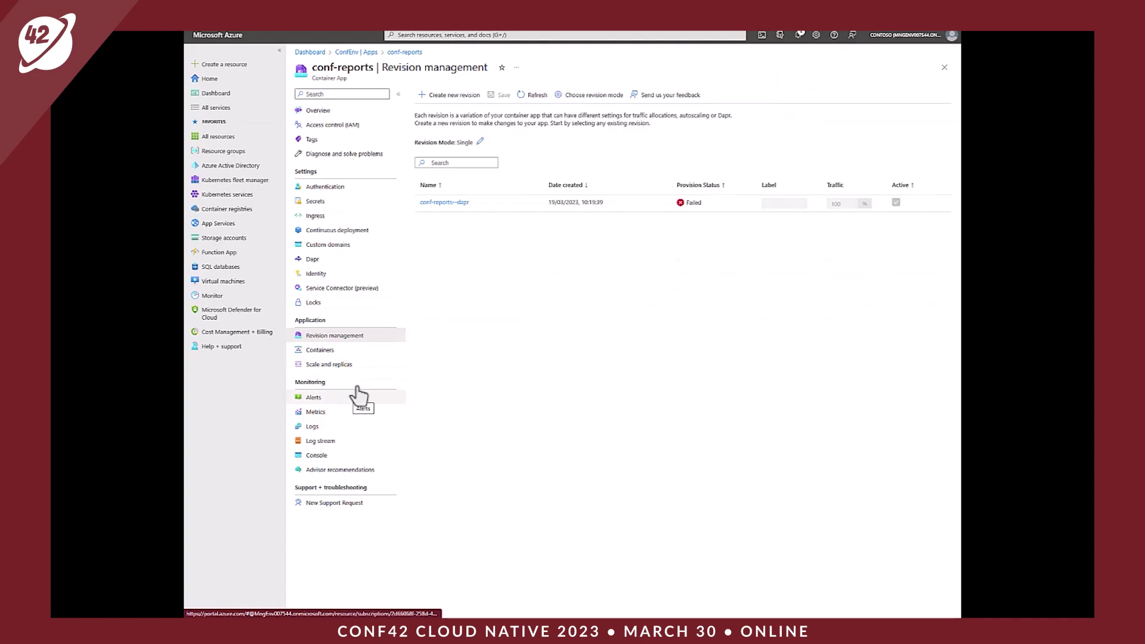
Step: Restart the conf-reports--dapr revision and refresh until it shows Provisioned
{"action": "left_click", "coordinate": [459, 205]}
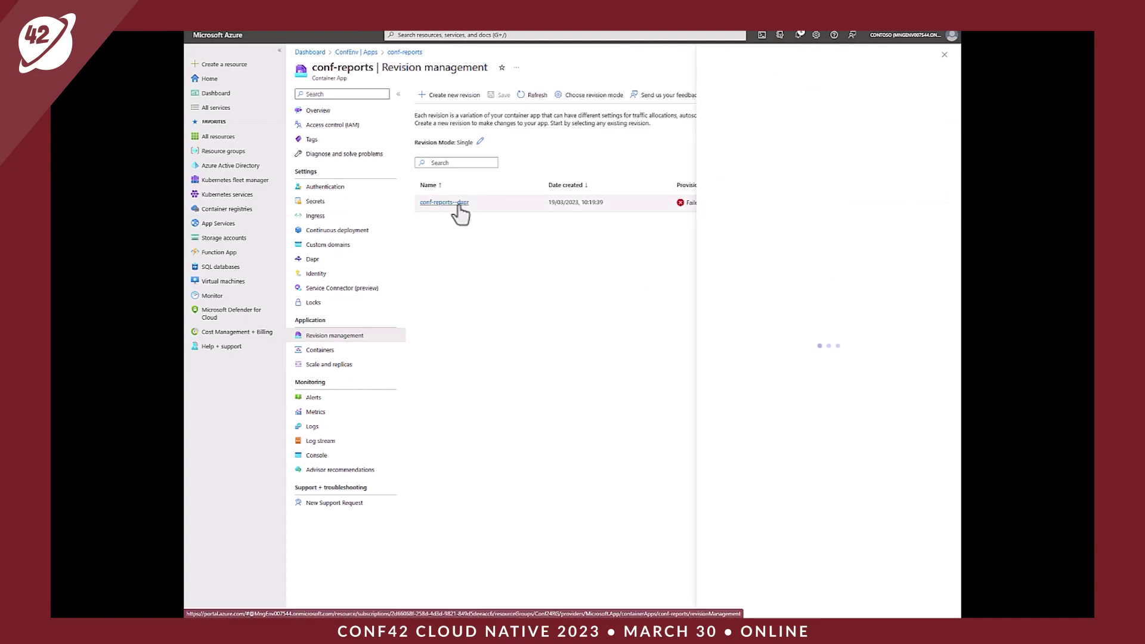
{"action": "left_click", "coordinate": [725, 86]}
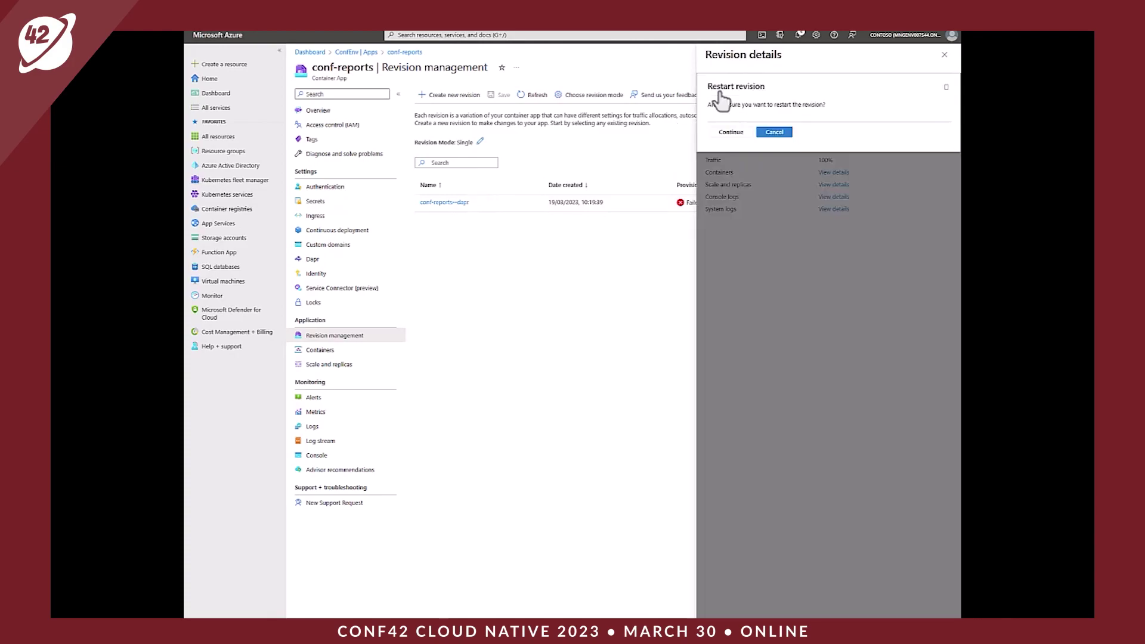
{"action": "left_click", "coordinate": [726, 131]}
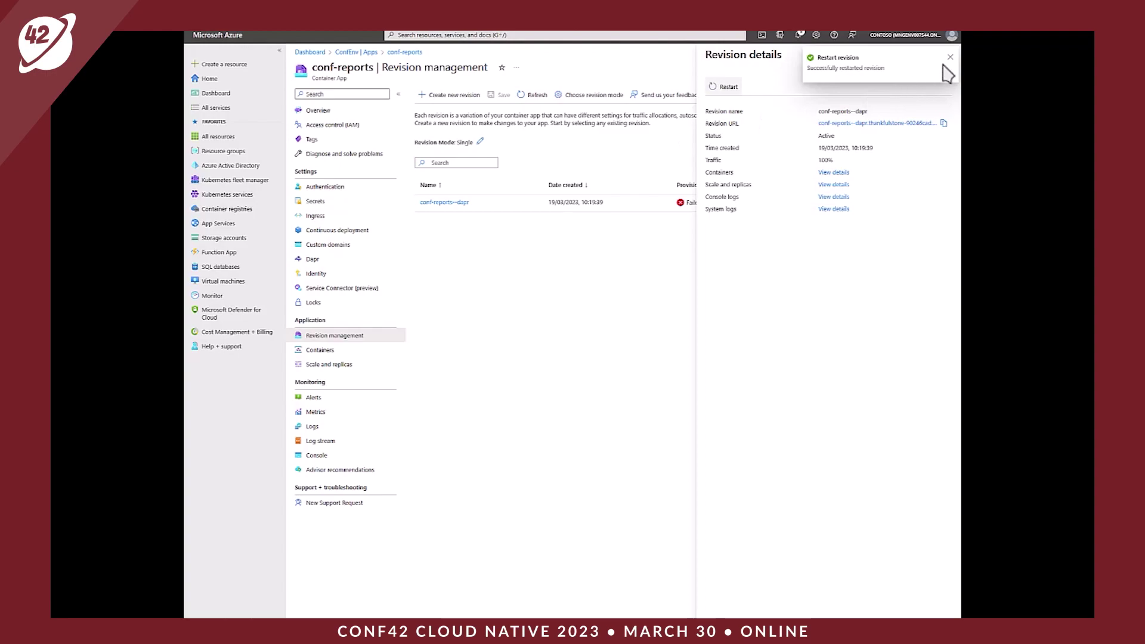
{"action": "left_click", "coordinate": [530, 94]}
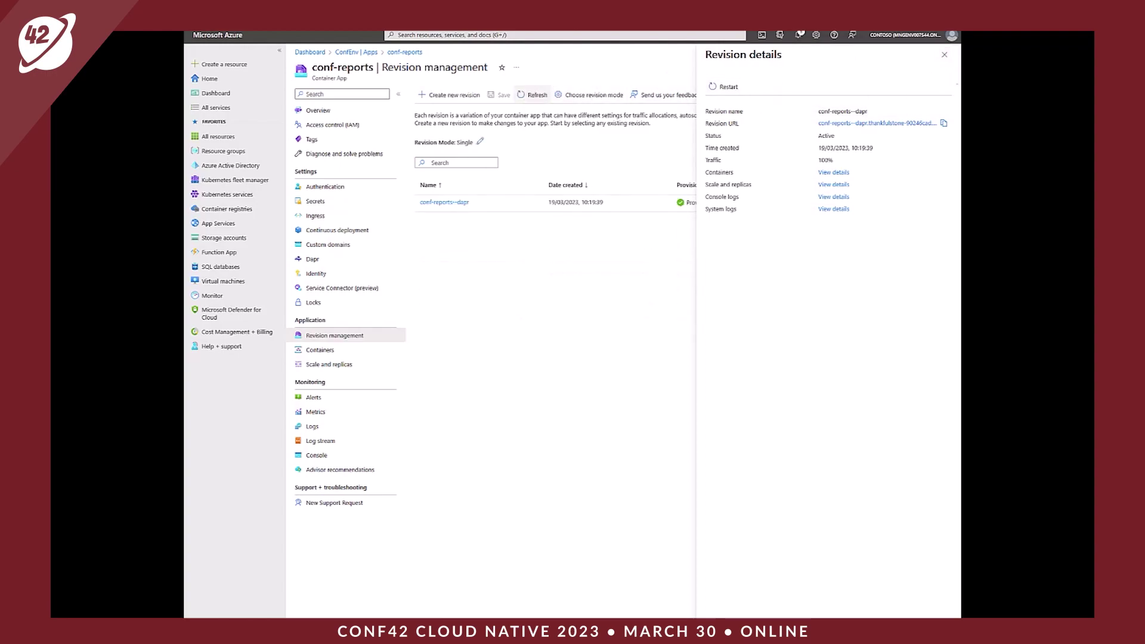
{"action": "left_click", "coordinate": [944, 54]}
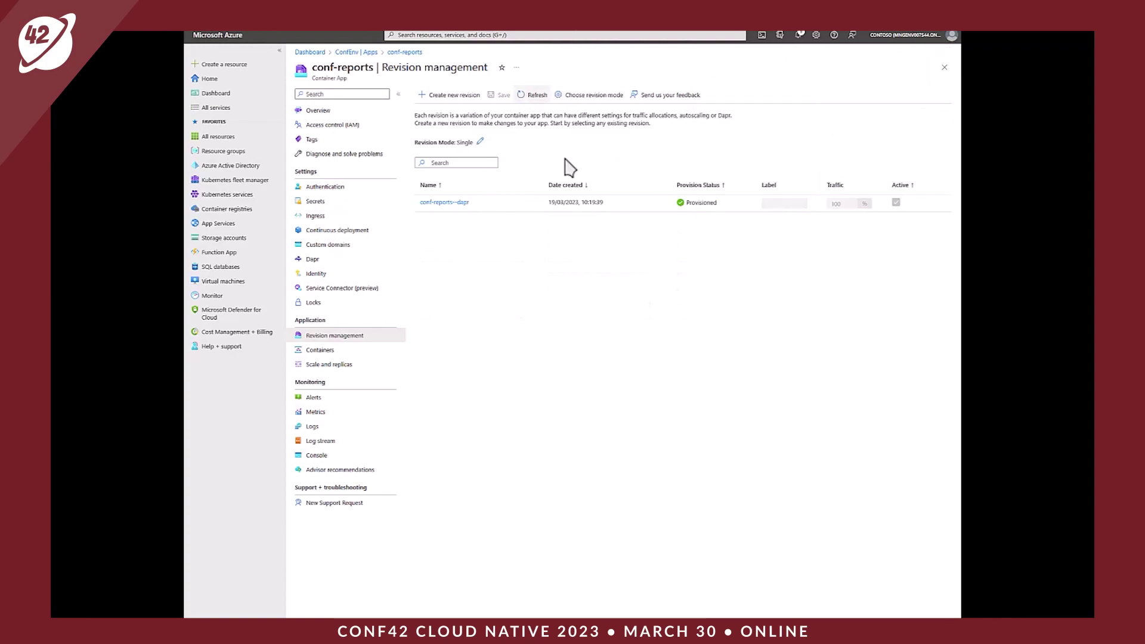
Step: Check the conf-reports Log stream for application startup, then reload the page
{"action": "left_click", "coordinate": [344, 442]}
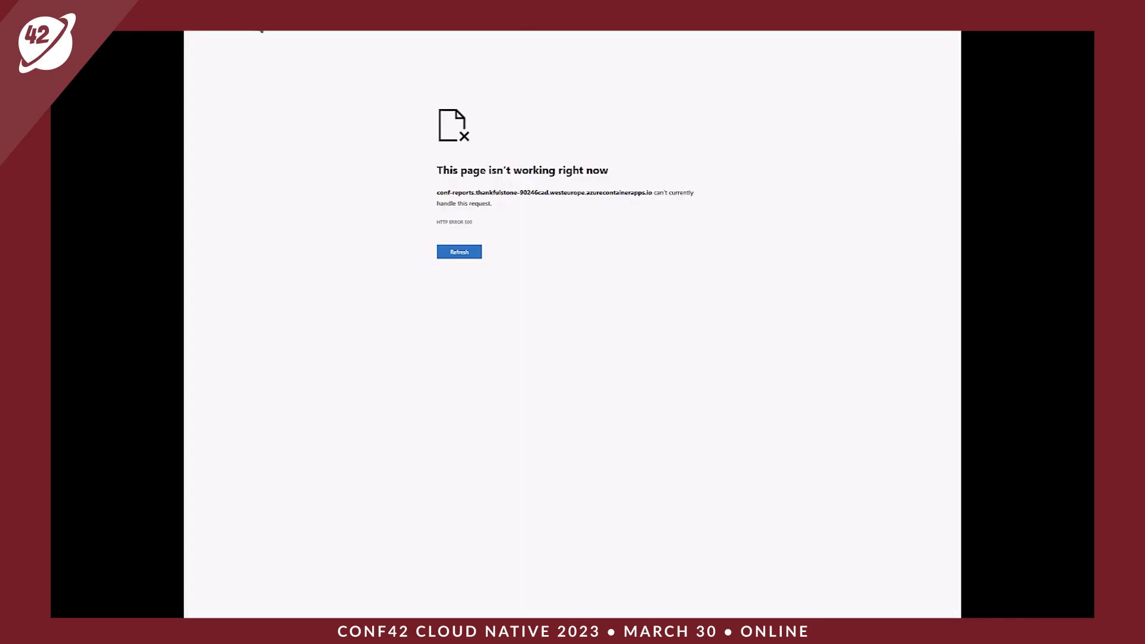
{"action": "key", "text": "F5"}
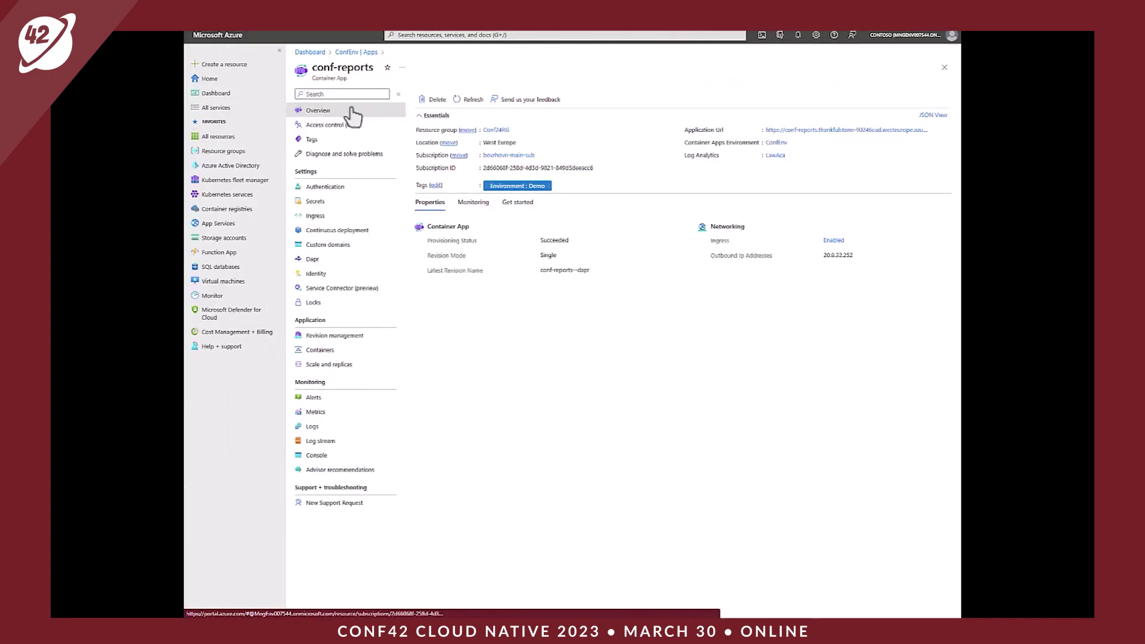
Step: Open conf-reports Continuous deployment and choose conf24 as the container registry
{"action": "left_click", "coordinate": [339, 231]}
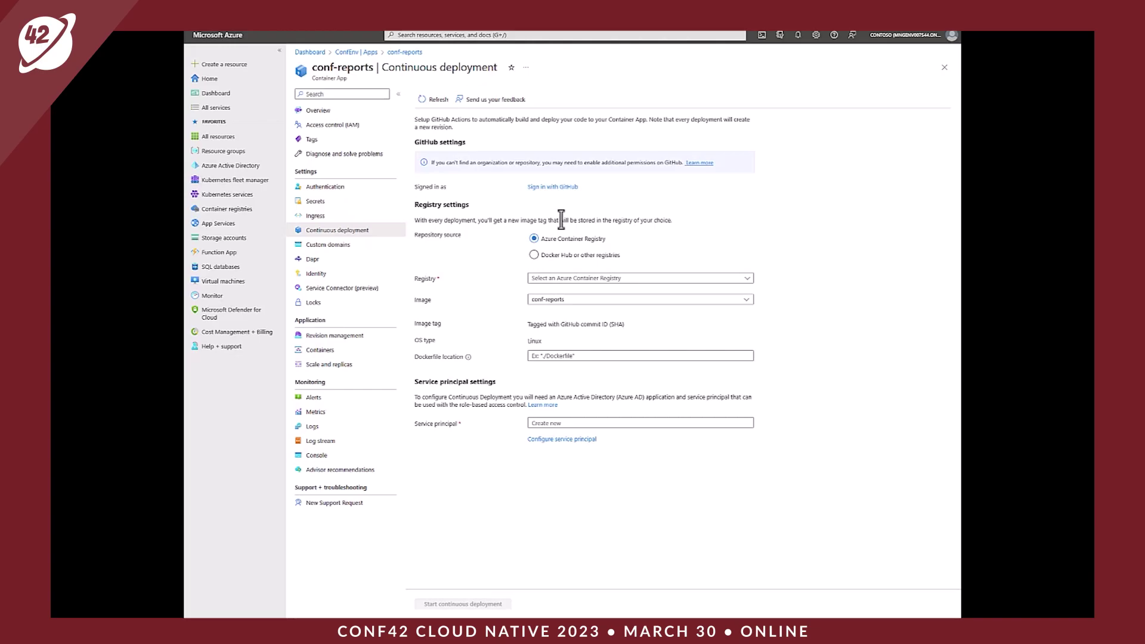
{"action": "left_click", "coordinate": [570, 278]}
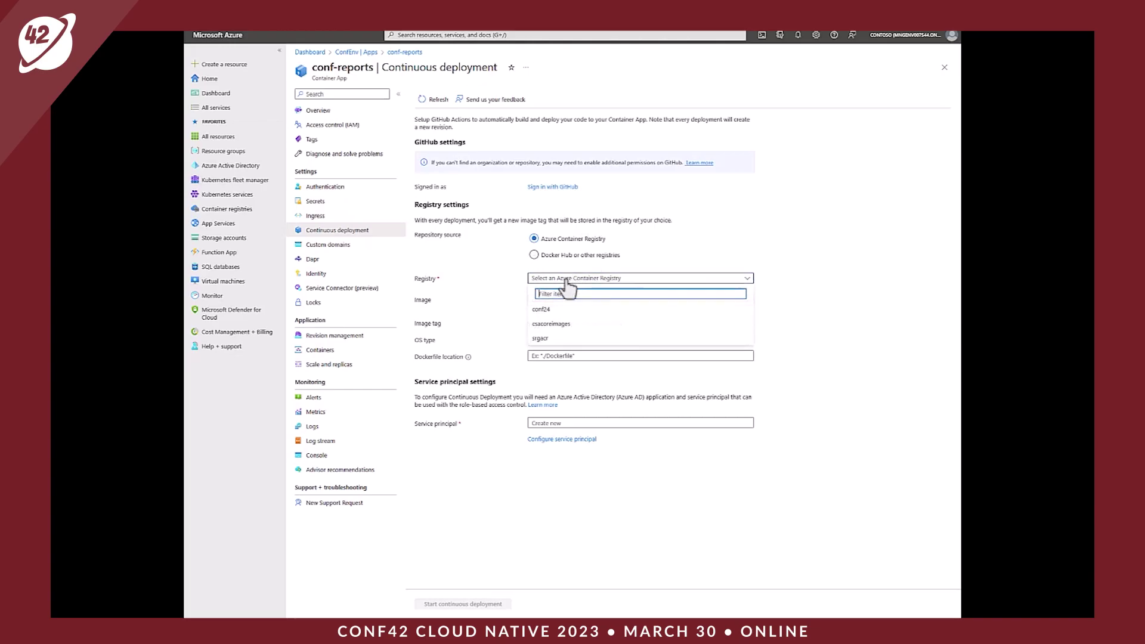
{"action": "left_click", "coordinate": [560, 294]}
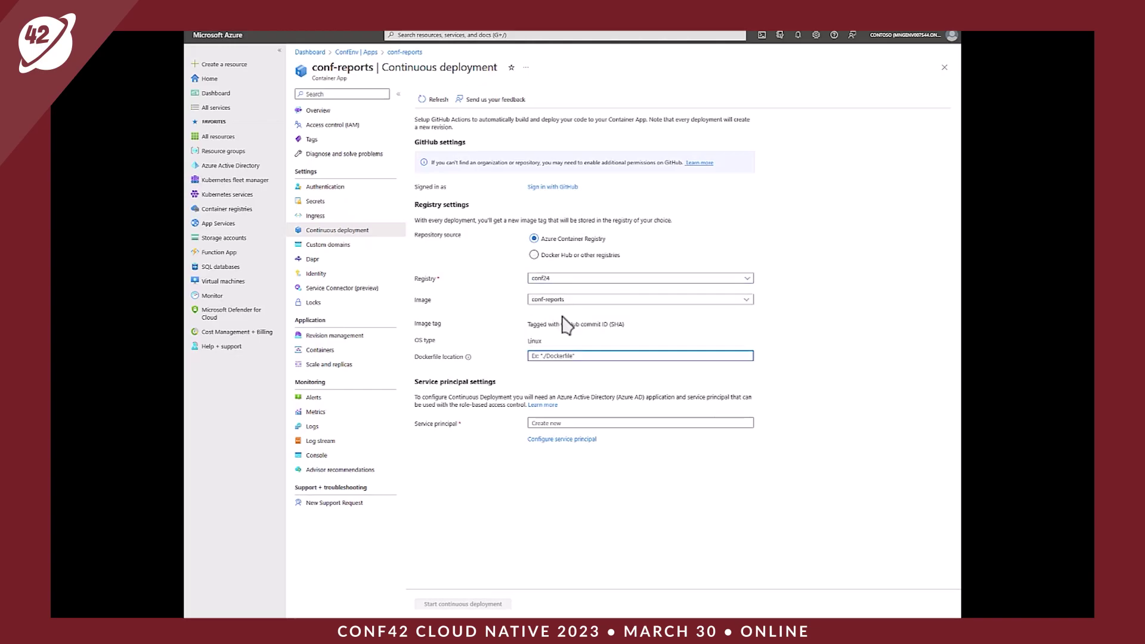